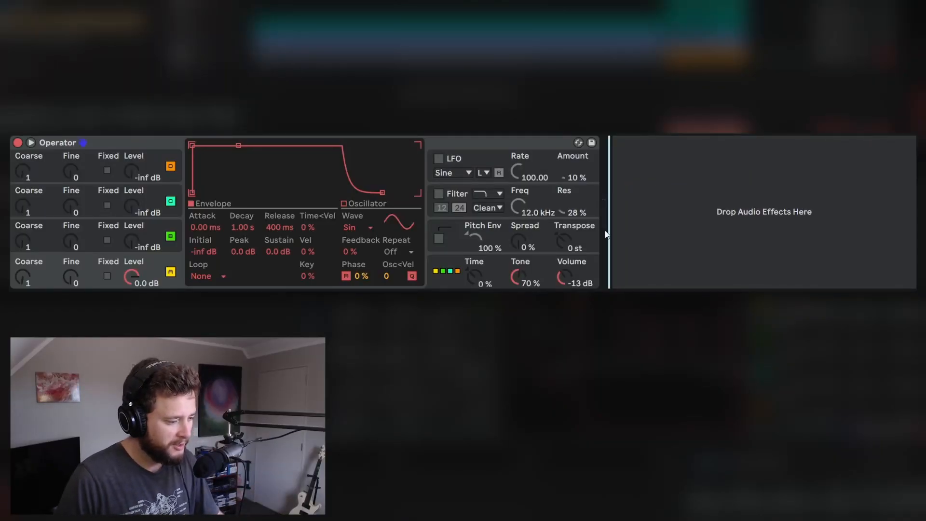
# - Set oscillator A's waveform to SwD, and turn on the filter with its frequency at 18.5 kHz
pyautogui.click(449, 278)
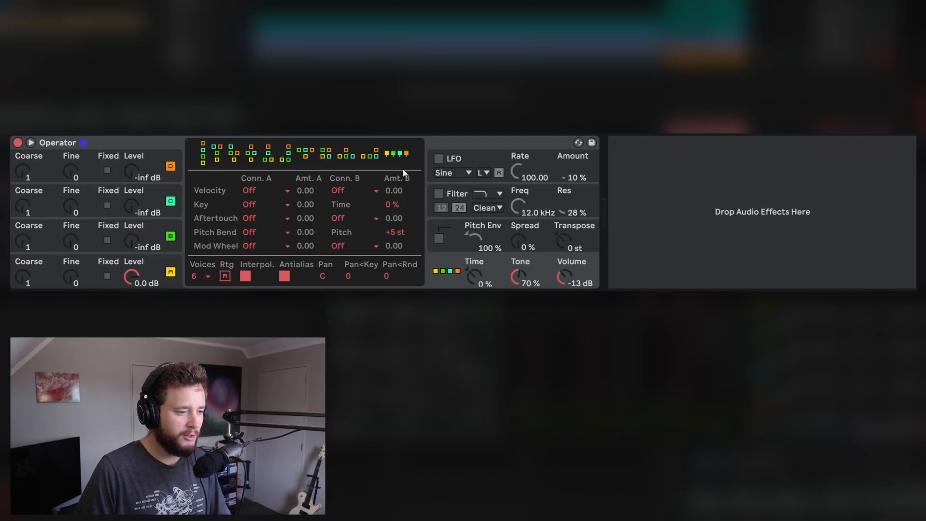
pyautogui.click(99, 277)
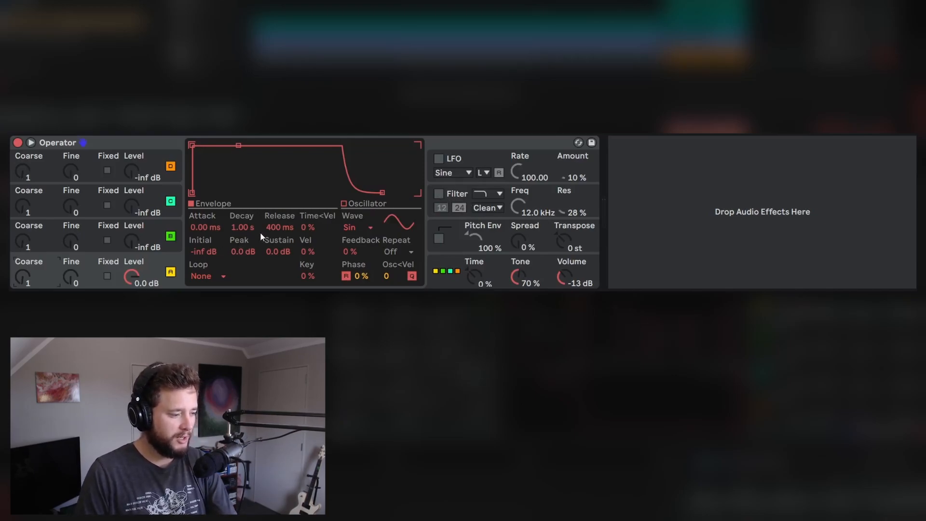
pyautogui.click(353, 228)
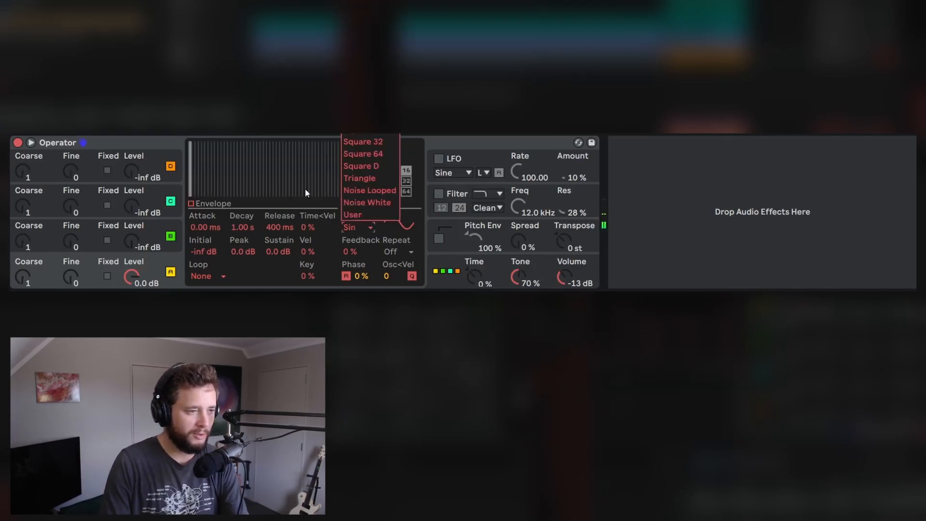
pyautogui.click(357, 69)
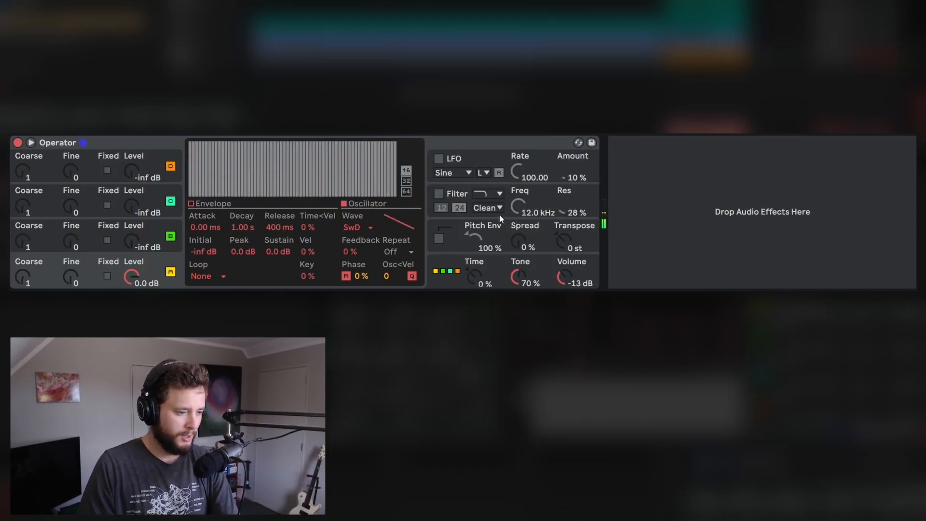
pyautogui.click(438, 194)
pyautogui.moveTo(518, 206); pyautogui.dragTo(518, 164)
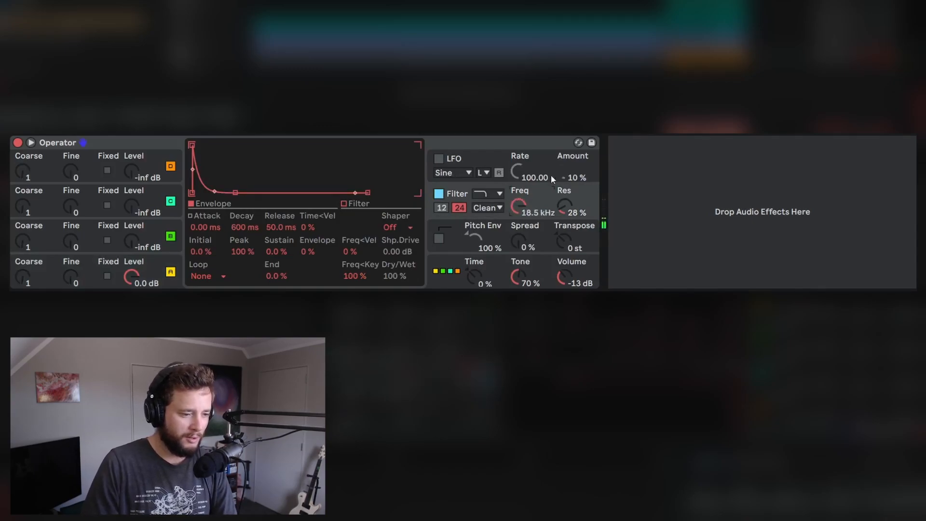
# - Turn on the LFO and assign its destination B to the filter frequency
pyautogui.click(439, 158)
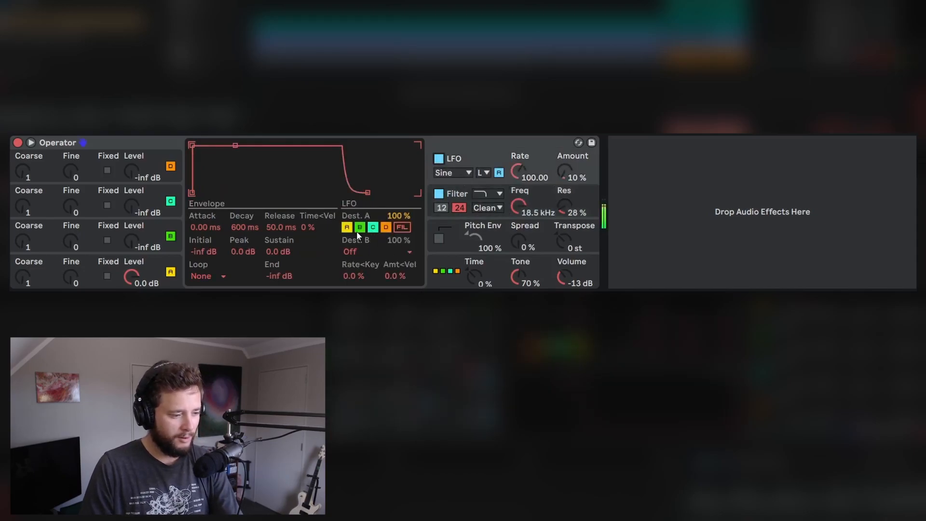
pyautogui.click(380, 251)
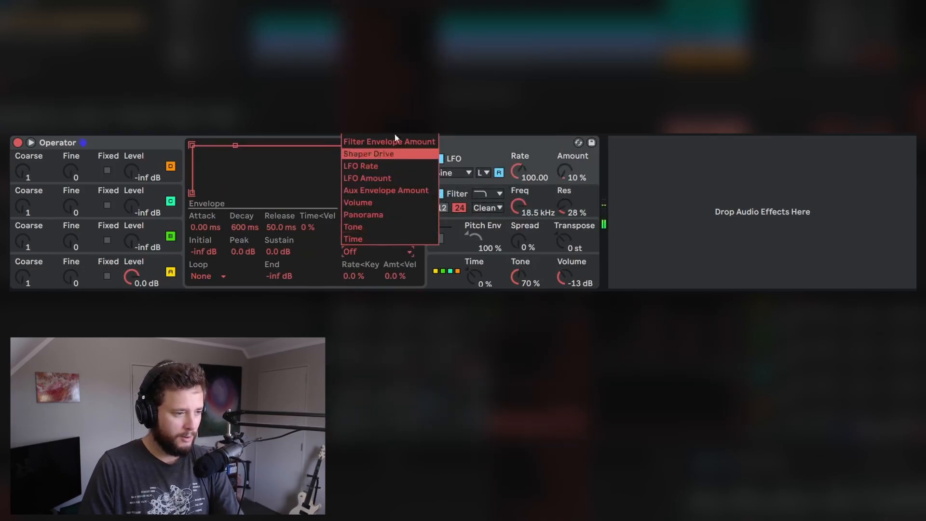
pyautogui.click(379, 122)
# - Set the LFO rate to 62.49 and its amount to 37%
pyautogui.moveTo(564, 171); pyautogui.dragTo(564, 147)
pyautogui.moveTo(531, 174); pyautogui.dragTo(531, 195)
pyautogui.click(537, 195)
pyautogui.click(357, 203)
pyautogui.click(545, 163)
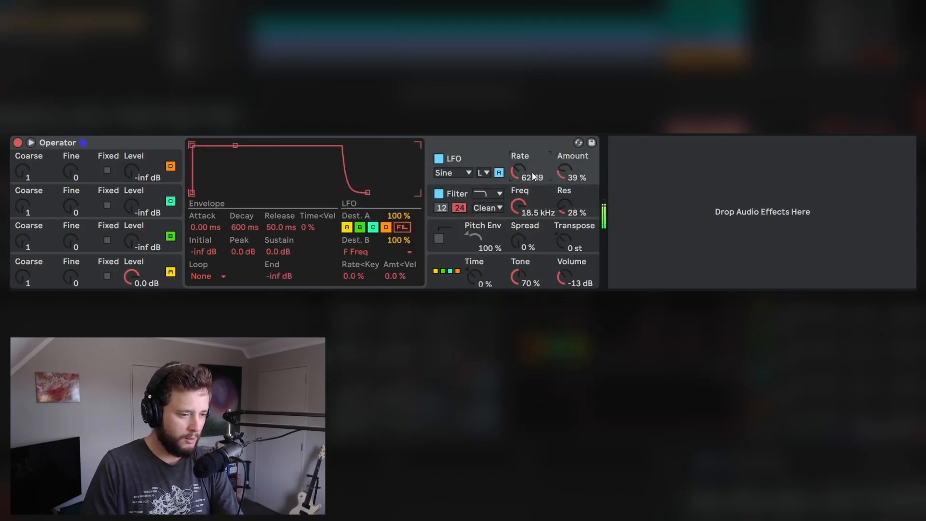
pyautogui.moveTo(566, 177); pyautogui.dragTo(548, 179)
# - Switch the filter to band-pass with a frequency of 4.44 kHz and a resonance of 59%
pyautogui.click(488, 194)
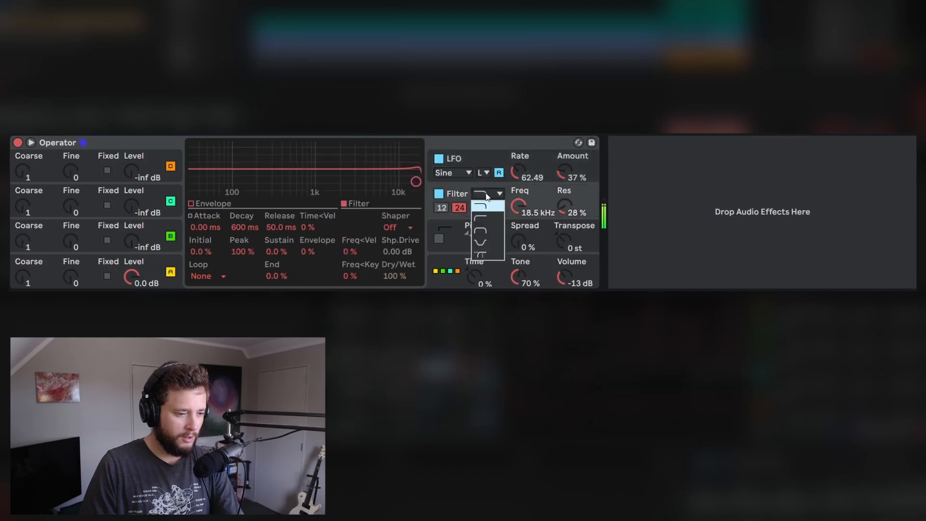
pyautogui.click(494, 236)
pyautogui.moveTo(537, 212)
pyautogui.mouseDown()
pyautogui.moveTo(536, 246)
pyautogui.moveTo(536, 225)
pyautogui.mouseUp()
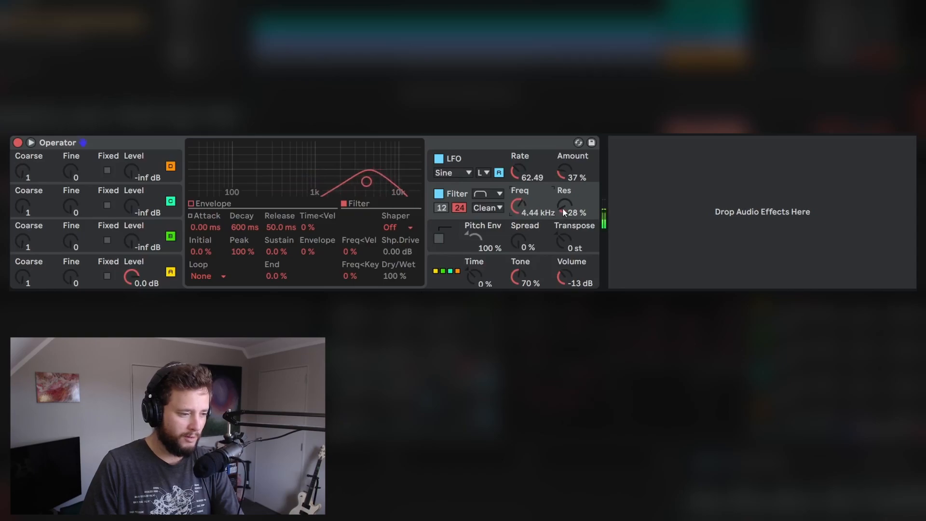
pyautogui.moveTo(565, 212)
pyautogui.mouseDown()
pyautogui.moveTo(565, 191)
pyautogui.moveTo(563, 214)
pyautogui.mouseUp()
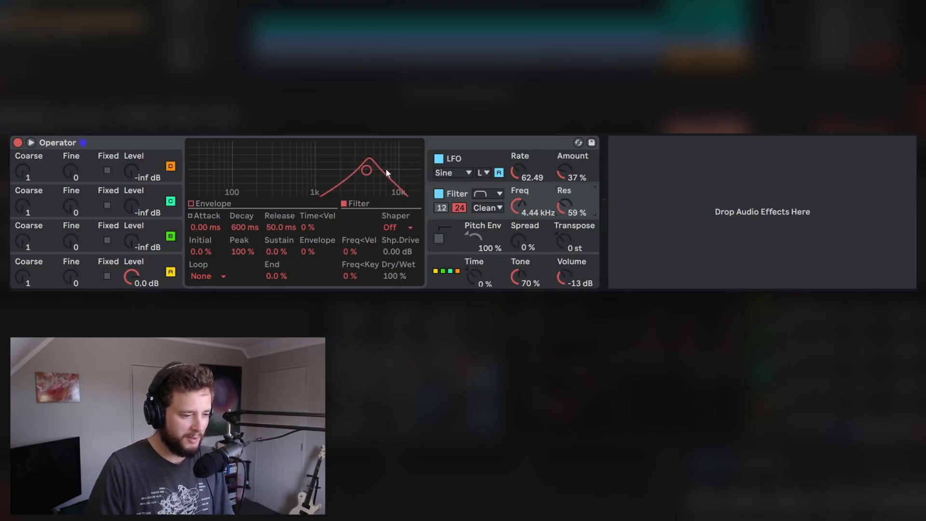
# - Turn off the LFO and change the filter to low-pass at about 608 Hz with 39% resonance
pyautogui.click(442, 158)
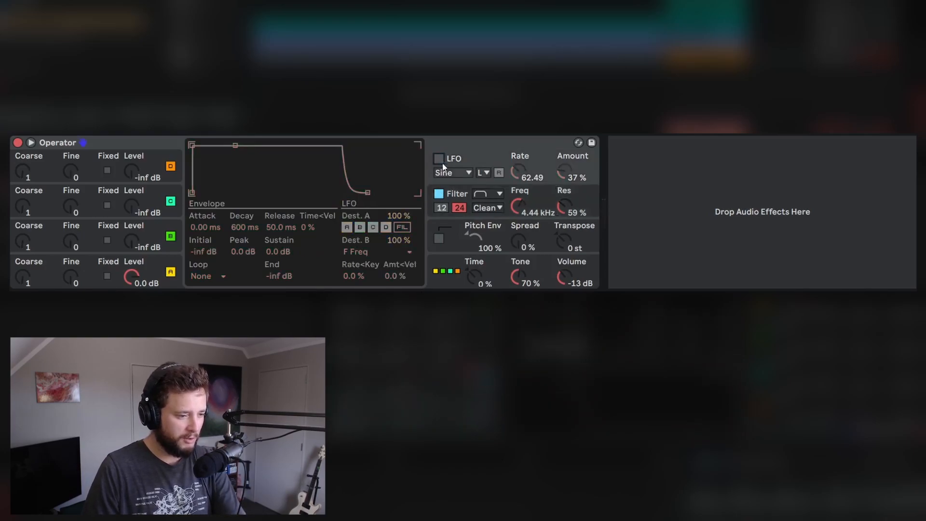
pyautogui.click(492, 196)
pyautogui.click(494, 203)
pyautogui.moveTo(363, 170); pyautogui.dragTo(297, 177)
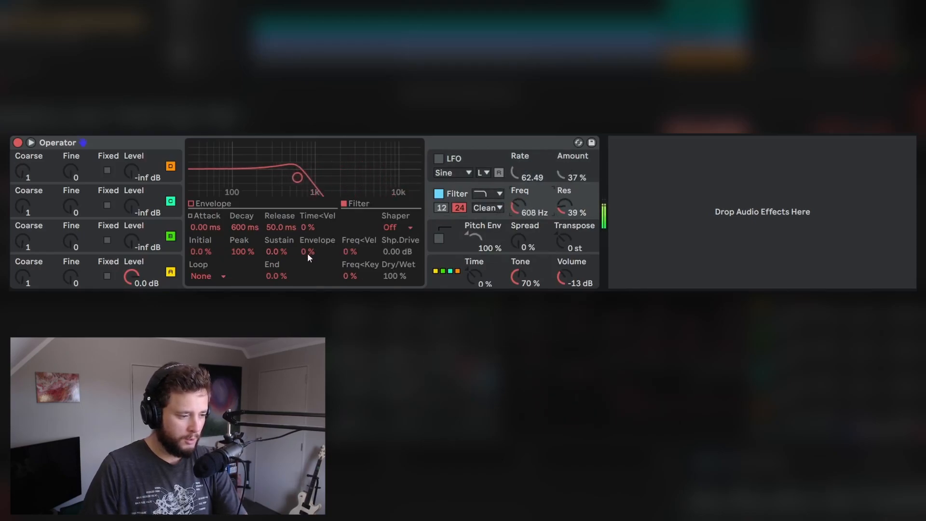
# - Set the filter envelope amount to 100%, frequency to 125 Hz and resonance to 24%, and raise Spread to 95%
pyautogui.moveTo(307, 255); pyautogui.dragTo(308, 208)
pyautogui.moveTo(519, 207); pyautogui.dragTo(519, 226)
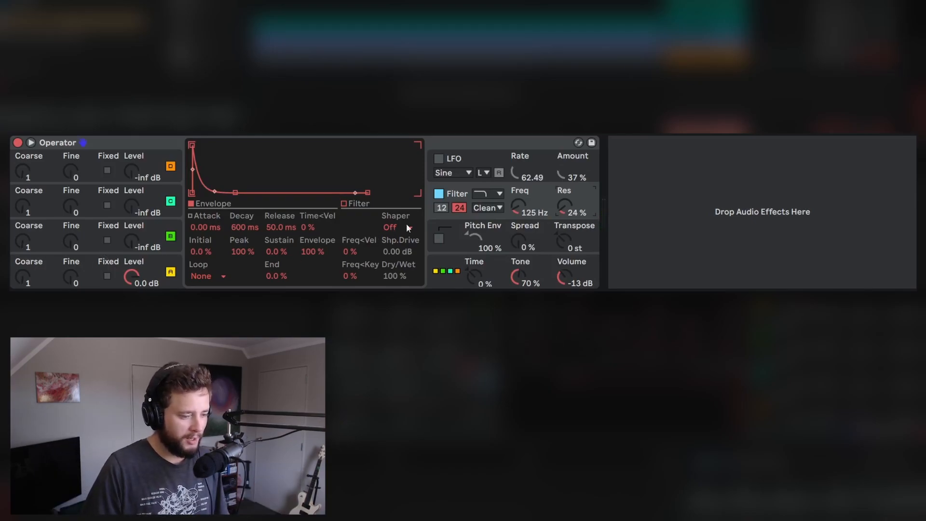
pyautogui.moveTo(518, 245)
pyautogui.mouseDown()
pyautogui.moveTo(518, 212)
pyautogui.moveTo(519, 254)
pyautogui.moveTo(519, 243)
pyautogui.mouseUp()
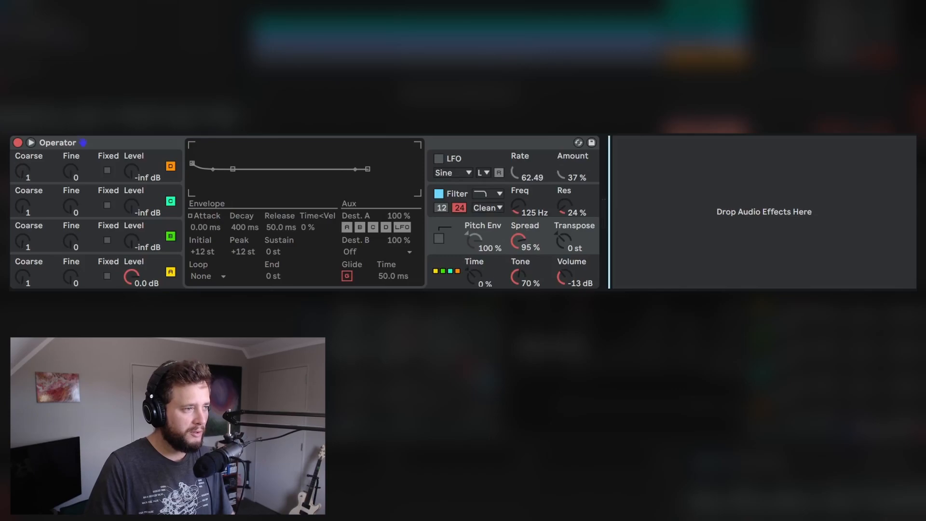
# - Add a Utility device after Operator and switch it to Mono
pyautogui.hotkey('ctrl', 'v')
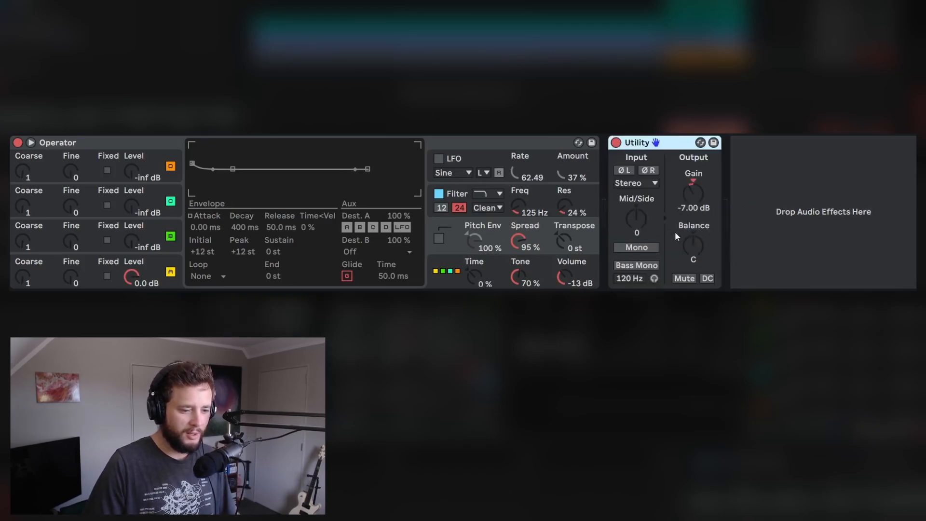
pyautogui.click(646, 248)
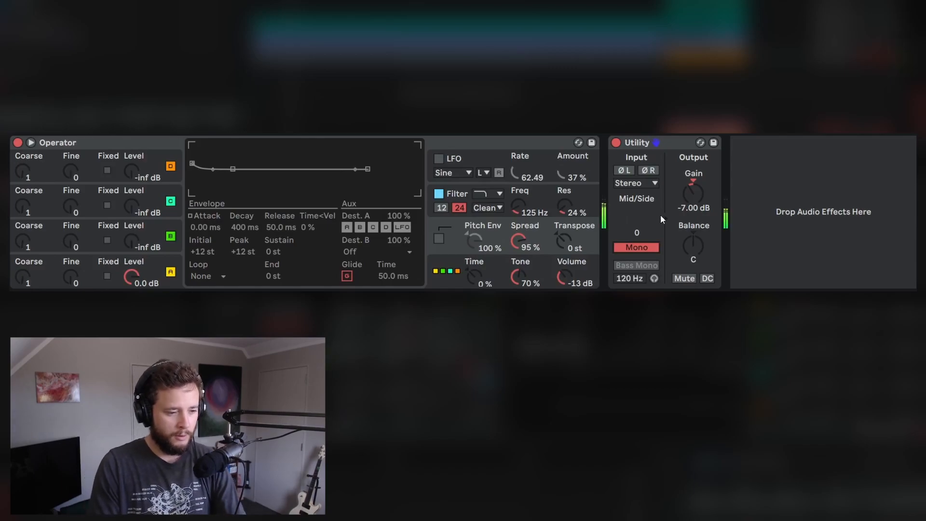
# - Lengthen the filter envelope's decay to 12.8 s
pyautogui.click(48, 272)
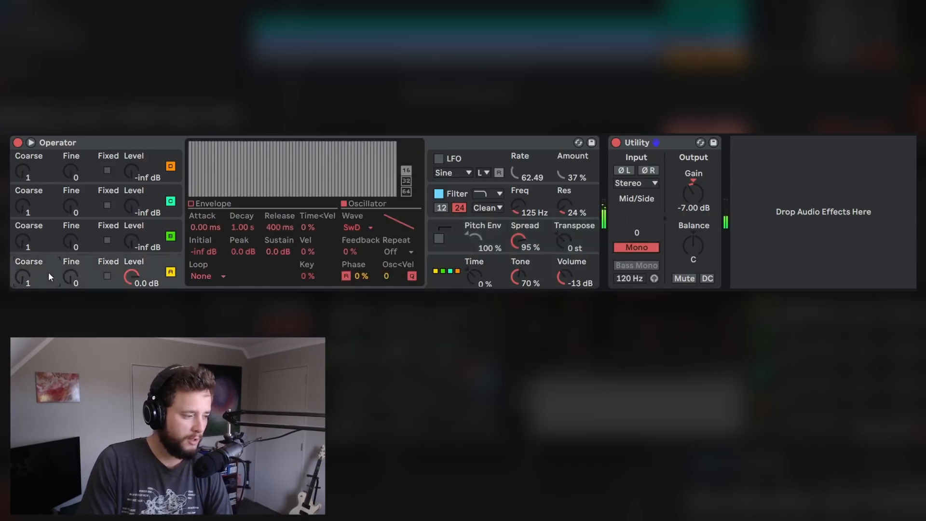
pyautogui.click(462, 199)
pyautogui.moveTo(240, 230)
pyautogui.mouseDown()
pyautogui.moveTo(239, 195)
pyautogui.moveTo(239, 232)
pyautogui.mouseUp()
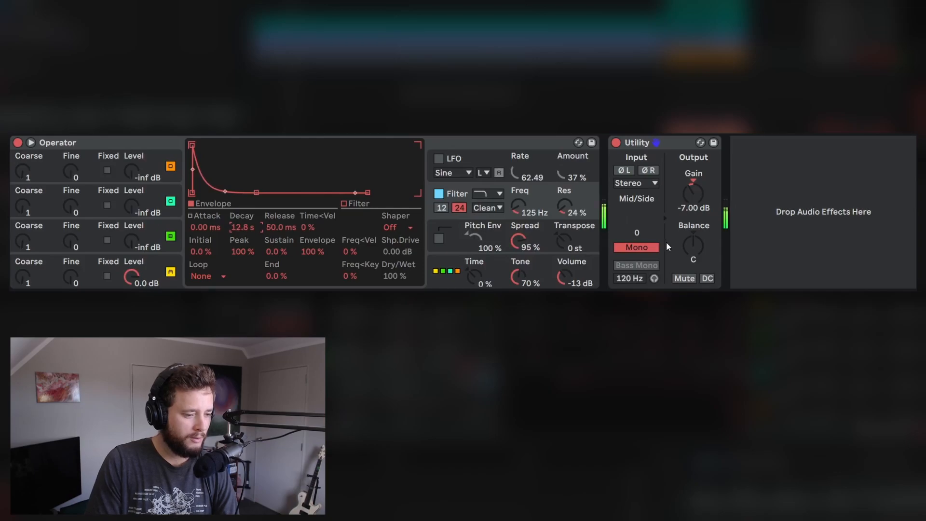
# - Toggle Utility's Mono setting off and on to compare the stereo width, and delete the Utility device
pyautogui.click(642, 246)
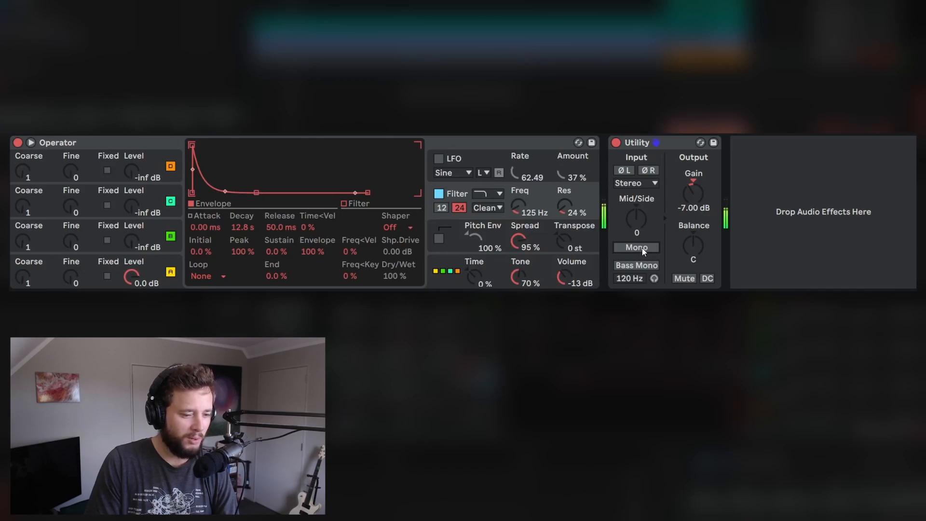
pyautogui.click(641, 247)
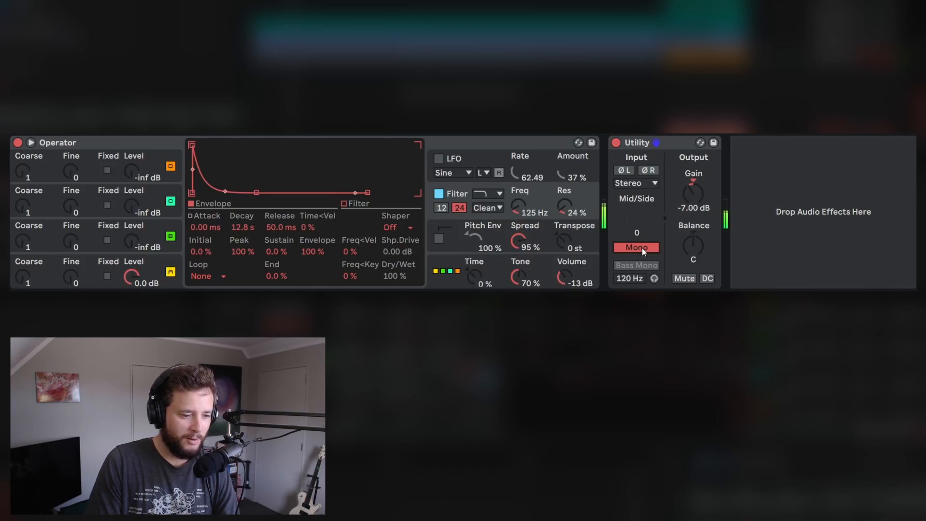
pyautogui.click(637, 152)
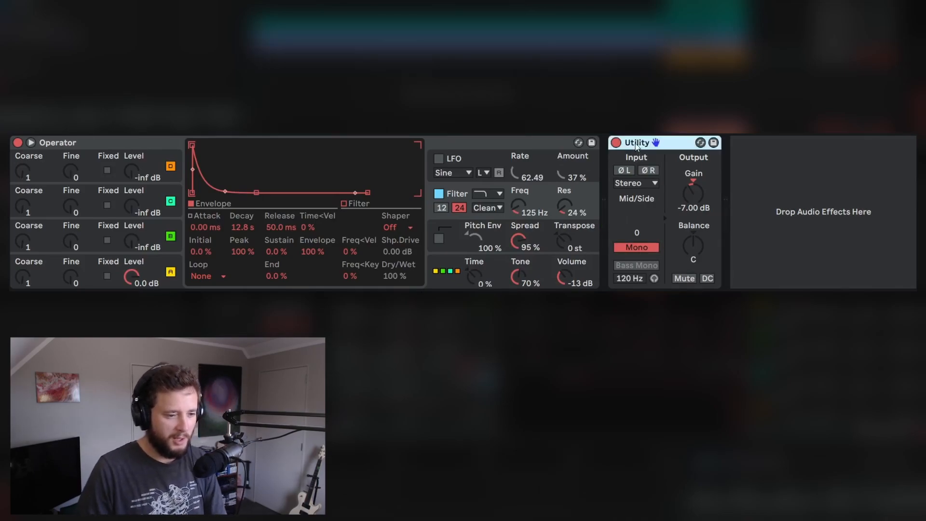
pyautogui.press('Delete')
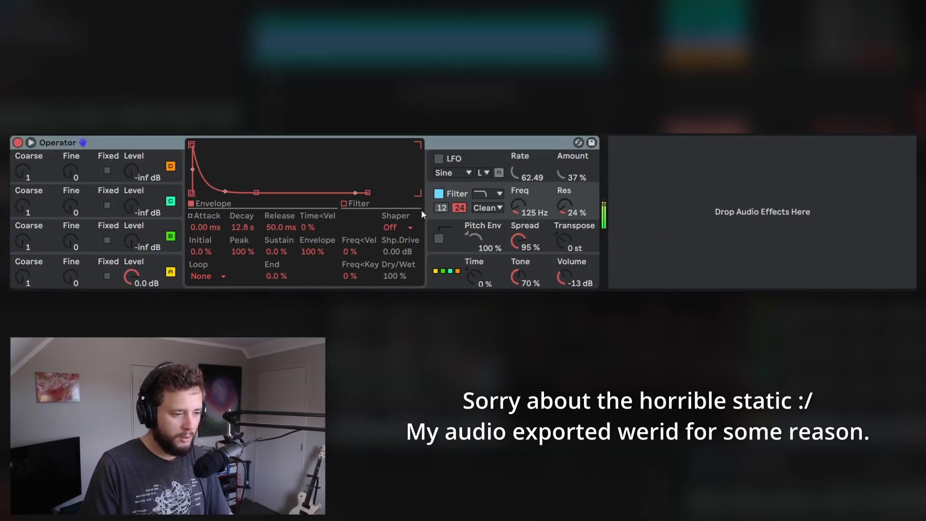
# - Set the filter envelope decay to 225 ms, Freq<Key to 100%, filter frequency to 549 Hz and Spread to 40%
pyautogui.moveTo(242, 227)
pyautogui.mouseDown()
pyautogui.moveTo(242, 282)
pyautogui.moveTo(257, 232)
pyautogui.mouseUp()
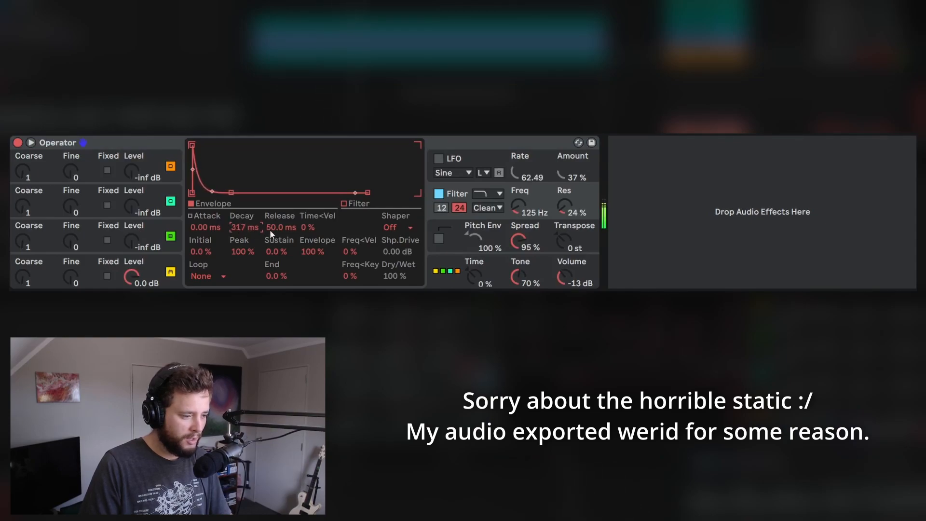
pyautogui.moveTo(350, 278); pyautogui.dragTo(349, 276)
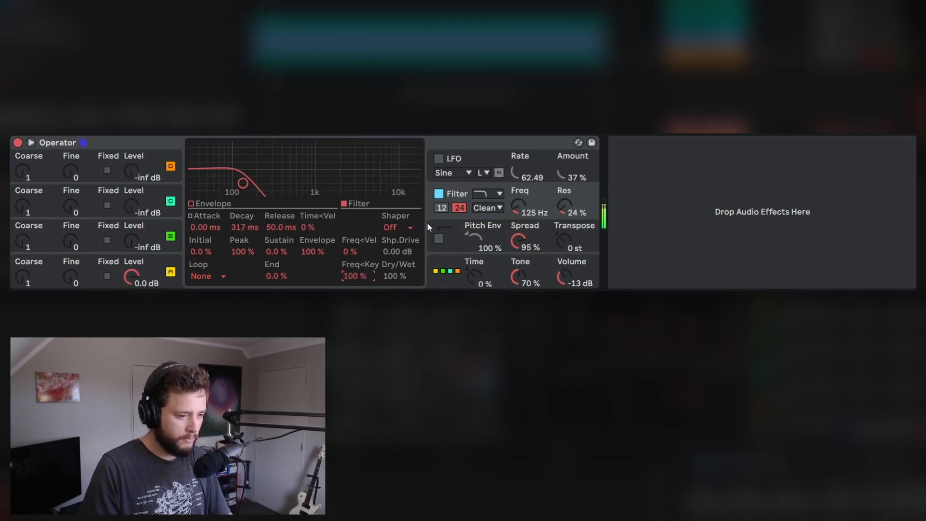
pyautogui.moveTo(522, 201); pyautogui.dragTo(522, 186)
pyautogui.moveTo(257, 225)
pyautogui.mouseDown()
pyautogui.moveTo(257, 213)
pyautogui.moveTo(258, 227)
pyautogui.mouseUp()
pyautogui.moveTo(508, 245); pyautogui.dragTo(507, 271)
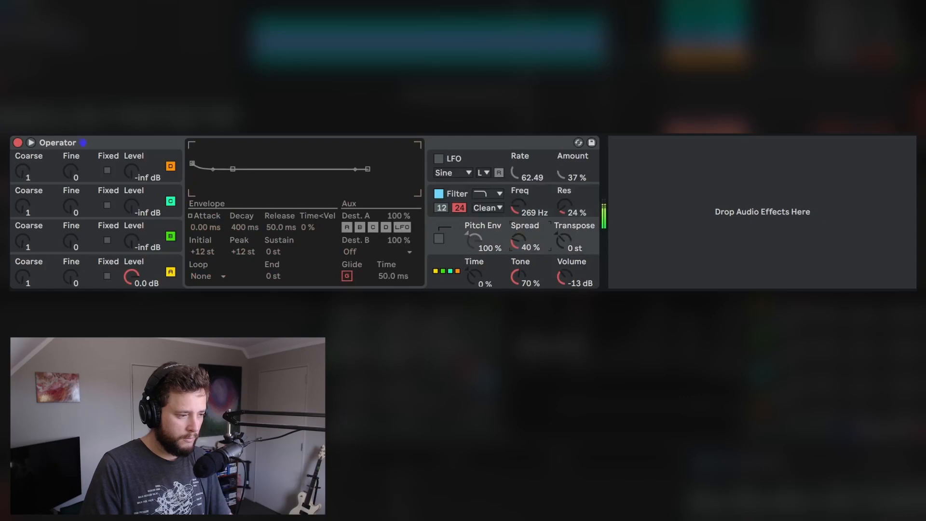
pyautogui.moveTo(504, 199); pyautogui.dragTo(523, 209)
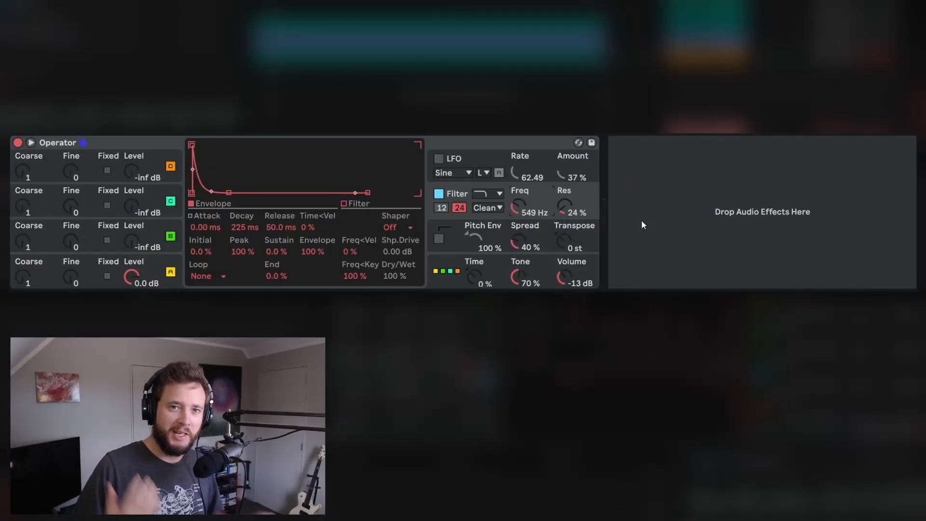
# - Restore Operator's default patch and choose the algorithm that stacks all four oscillators in one vertical chain
pyautogui.click(129, 143)
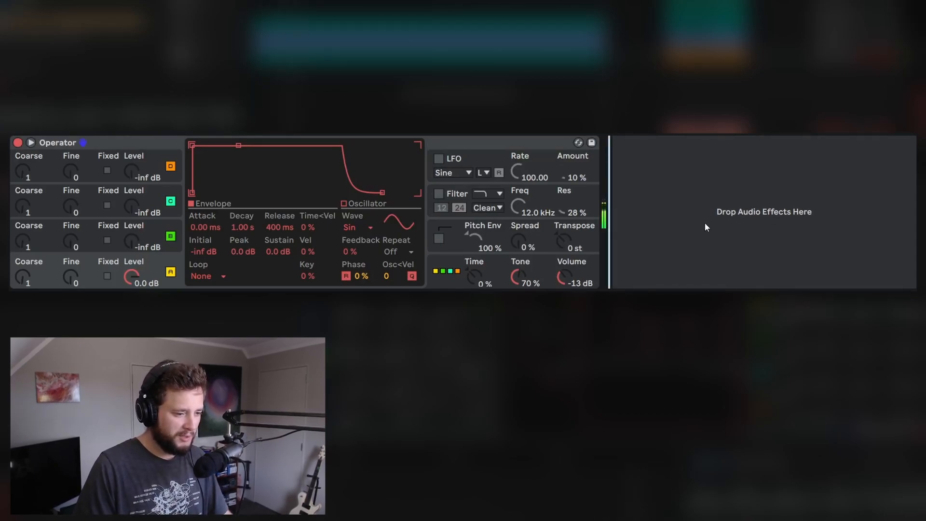
pyautogui.click(23, 277)
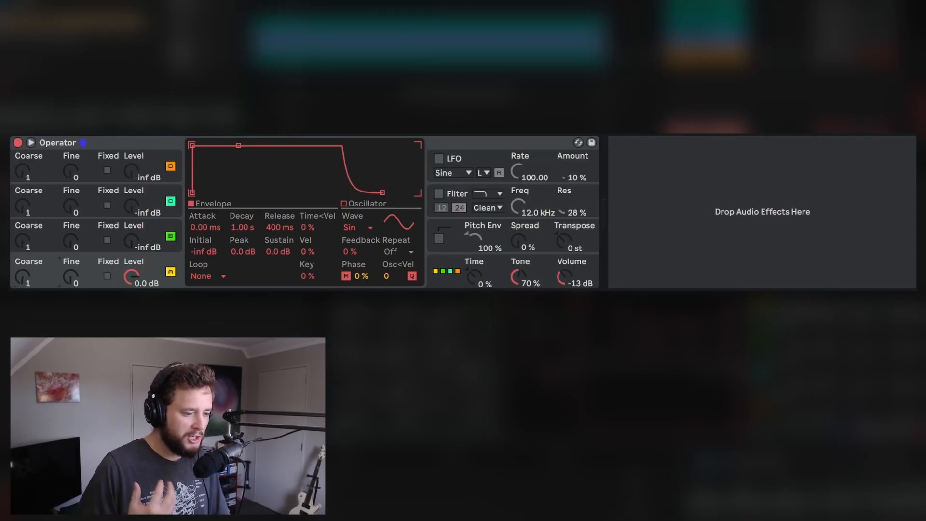
pyautogui.click(446, 285)
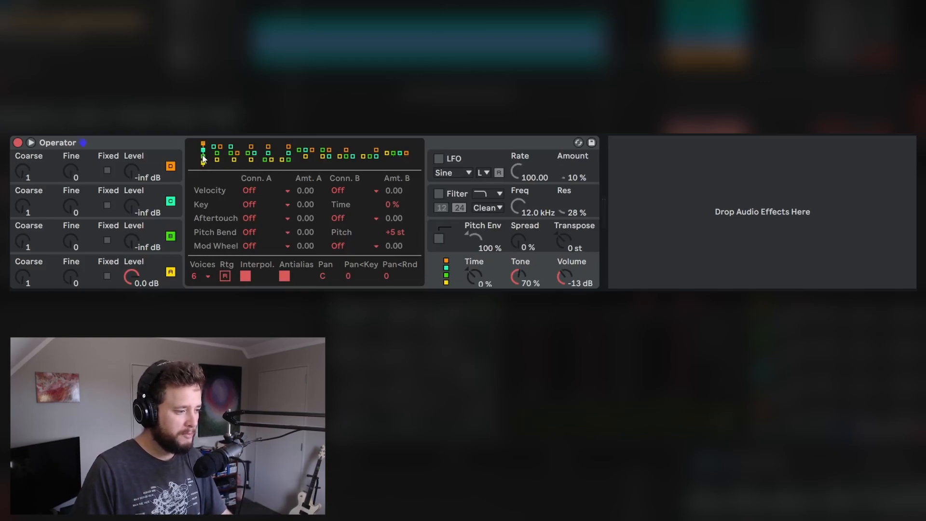
pyautogui.click(120, 257)
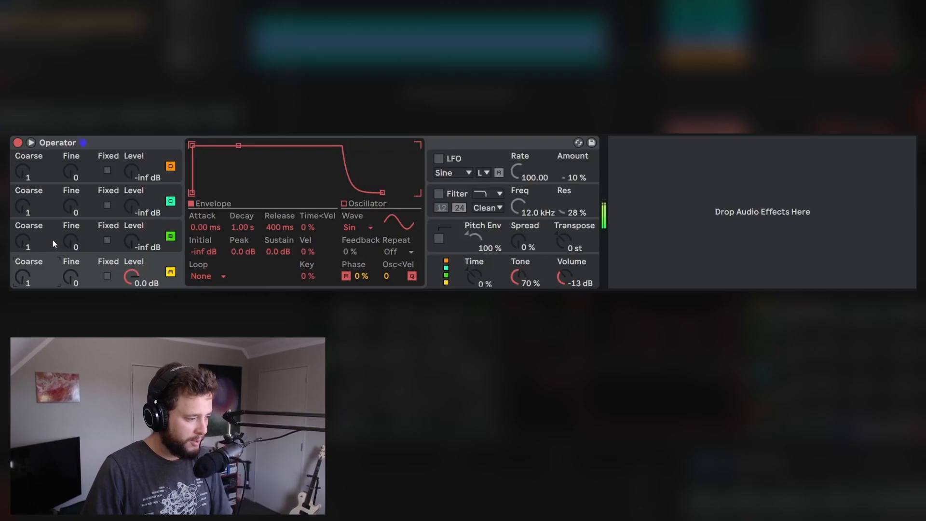
# - Set oscillator B's envelope decay to 445 ms, coarse tuning to 3 and level to -20 dB
pyautogui.moveTo(238, 145)
pyautogui.mouseDown()
pyautogui.moveTo(234, 187)
pyautogui.moveTo(234, 145)
pyautogui.mouseUp()
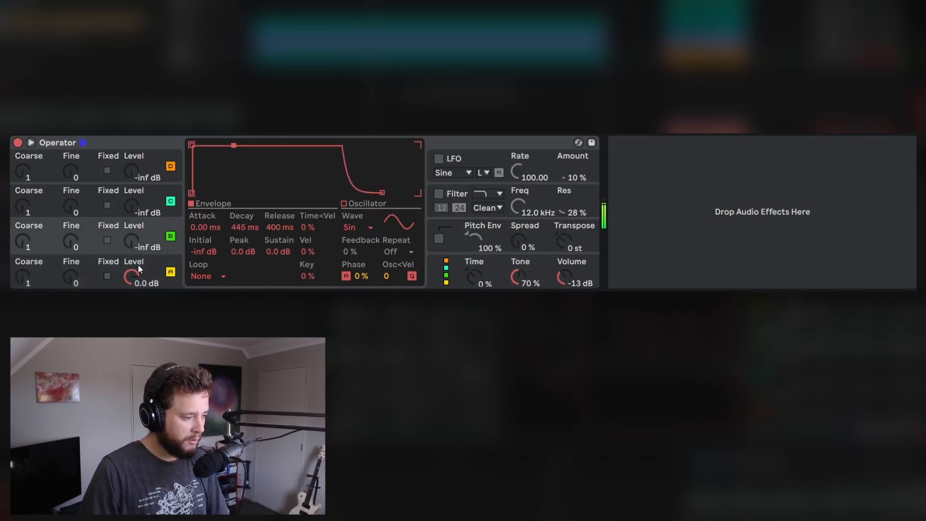
pyautogui.moveTo(135, 239); pyautogui.dragTo(135, 223)
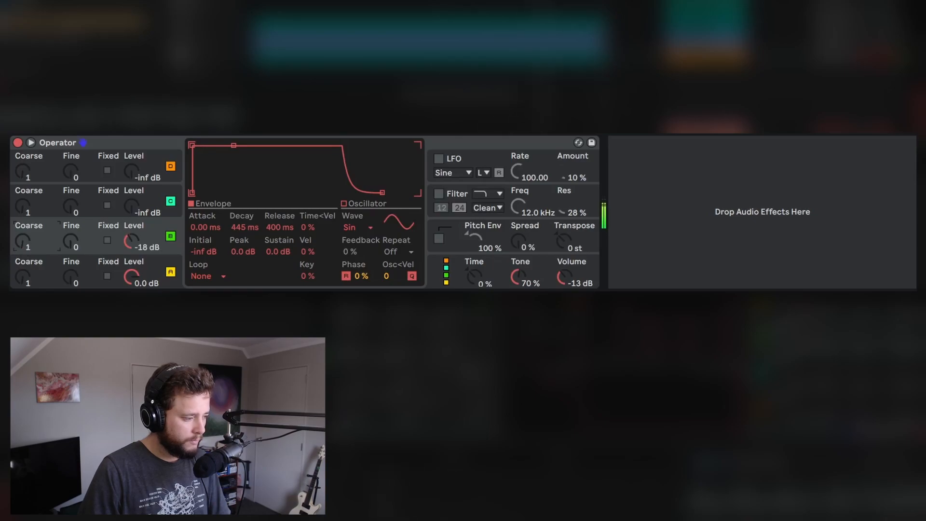
pyautogui.moveTo(22, 240); pyautogui.dragTo(22, 238)
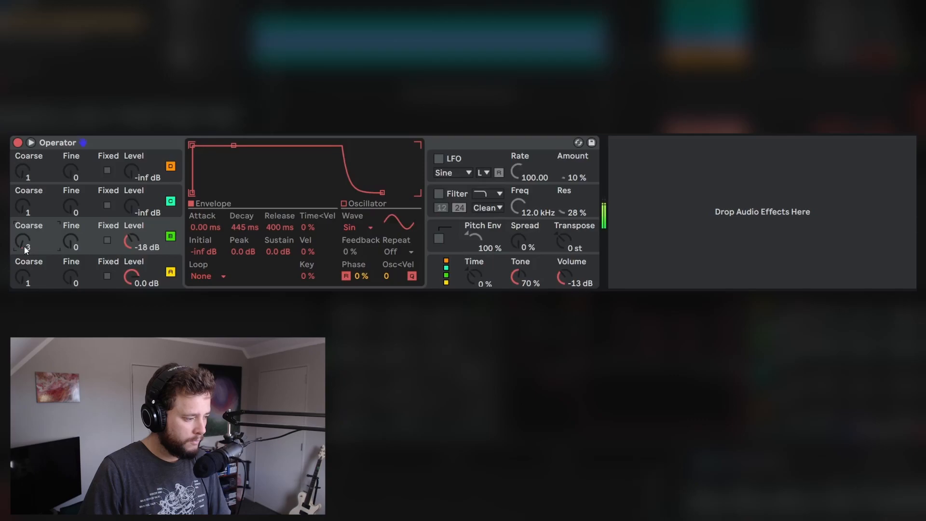
pyautogui.moveTo(131, 242); pyautogui.dragTo(131, 242)
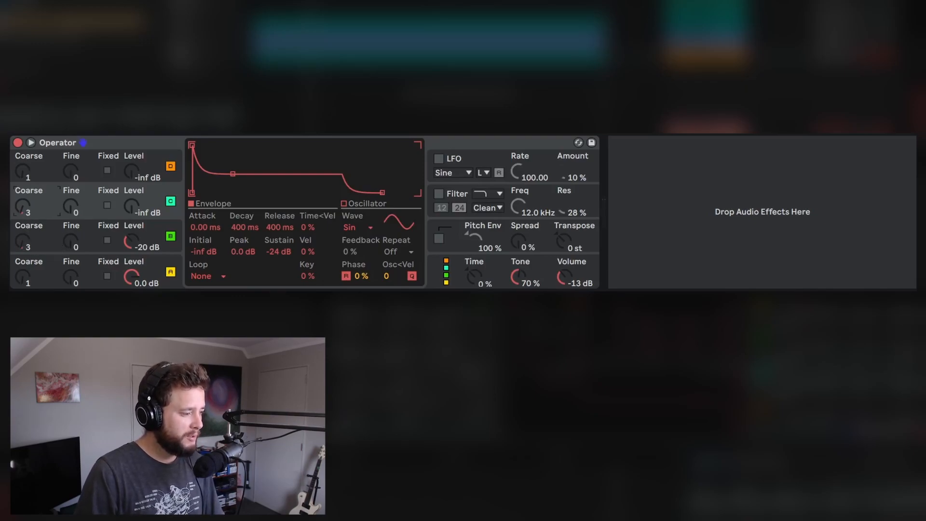
# - Set oscillator C's coarse tuning to 4, envelope decay to 719 ms, sustain to 0.0 dB and level to -21 dB
pyautogui.moveTo(22, 206); pyautogui.dragTo(22, 202)
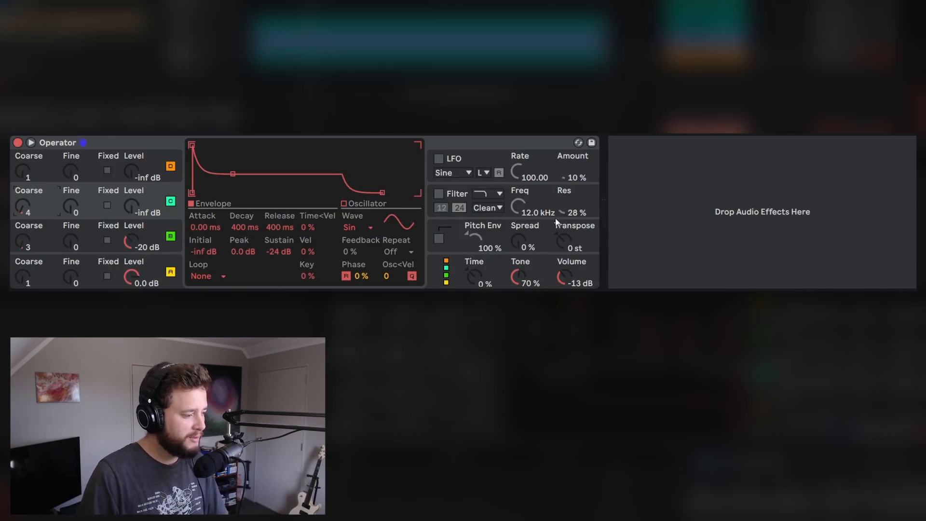
pyautogui.click(140, 233)
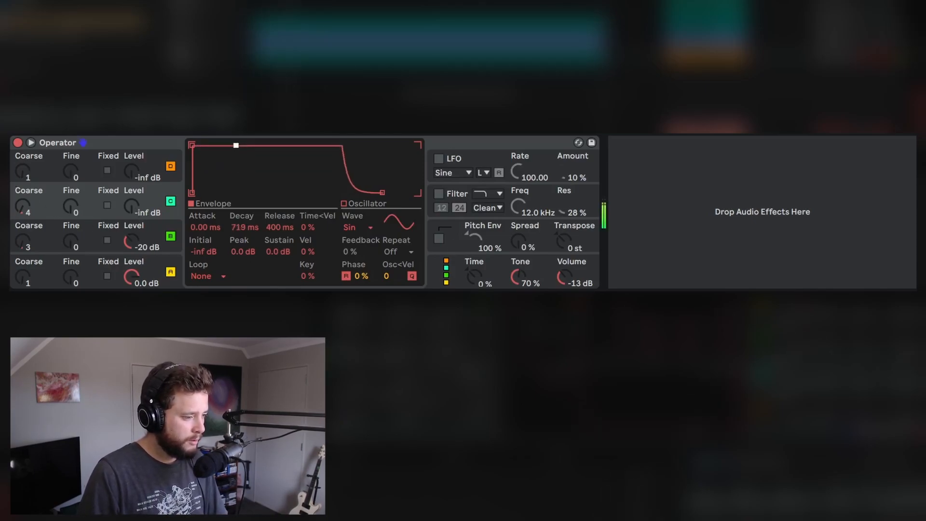
pyautogui.moveTo(136, 214)
pyautogui.mouseDown()
pyautogui.moveTo(137, 190)
pyautogui.moveTo(137, 209)
pyautogui.mouseUp()
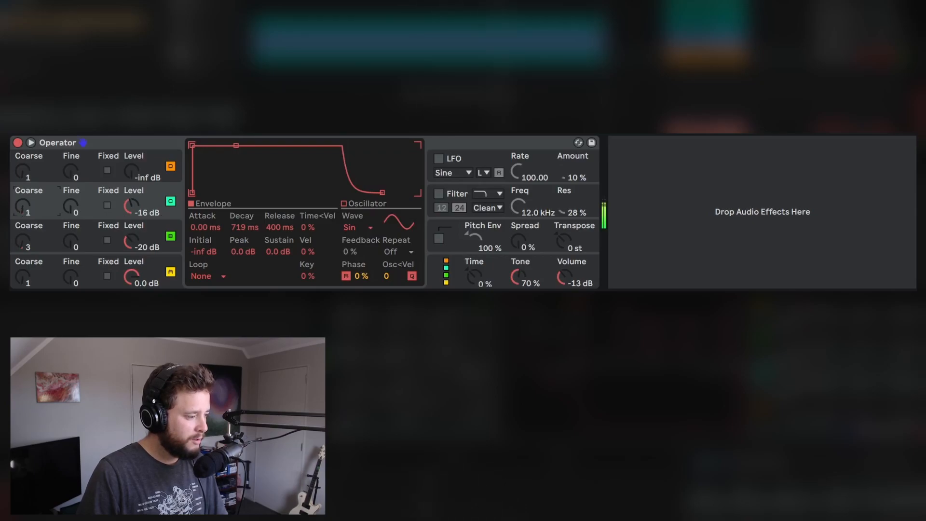
pyautogui.moveTo(130, 207)
pyautogui.mouseDown()
pyautogui.moveTo(130, 195)
pyautogui.moveTo(130, 222)
pyautogui.mouseUp()
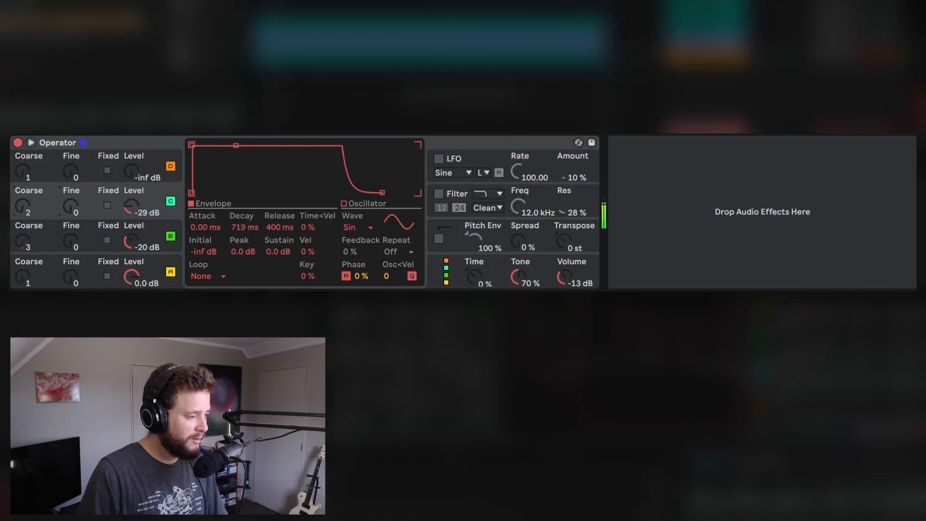
pyautogui.moveTo(130, 222); pyautogui.dragTo(131, 214)
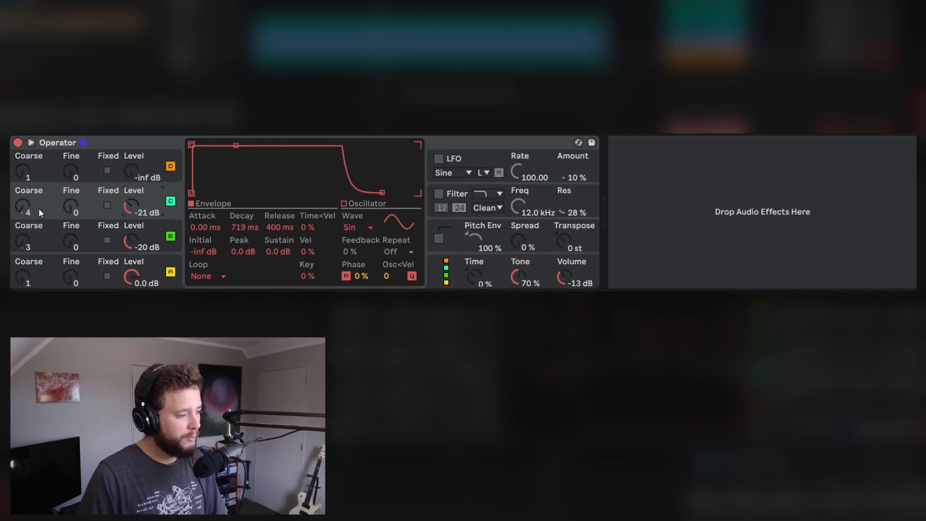
# - Set oscillator D's coarse tuning to 7, envelope decay to 1.03 s, sustain to 0.0 dB and level to -5.4 dB
pyautogui.click(29, 178)
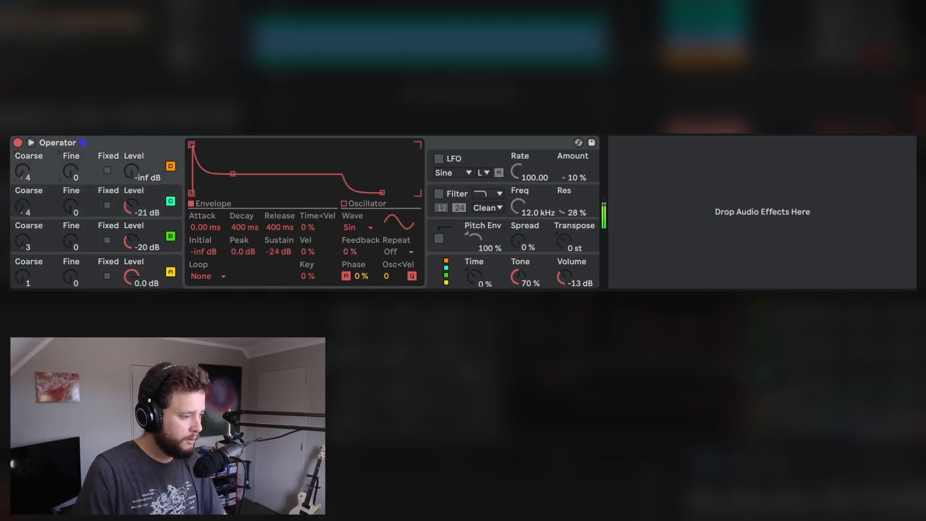
pyautogui.moveTo(232, 174); pyautogui.dragTo(239, 145)
pyautogui.moveTo(131, 172); pyautogui.dragTo(131, 135)
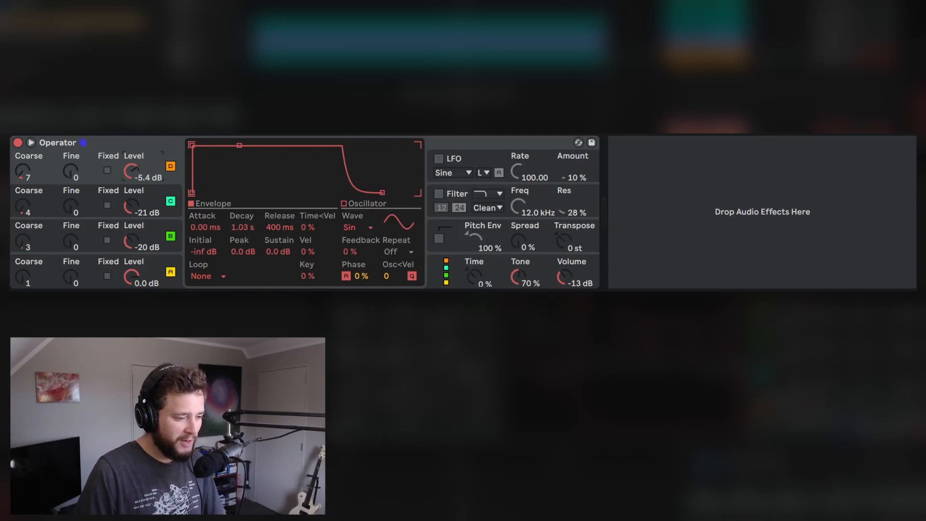
# - Set the phase to 47% for oscillator B and 36% for oscillator C, and try shifting oscillator D's phase
pyautogui.click(70, 239)
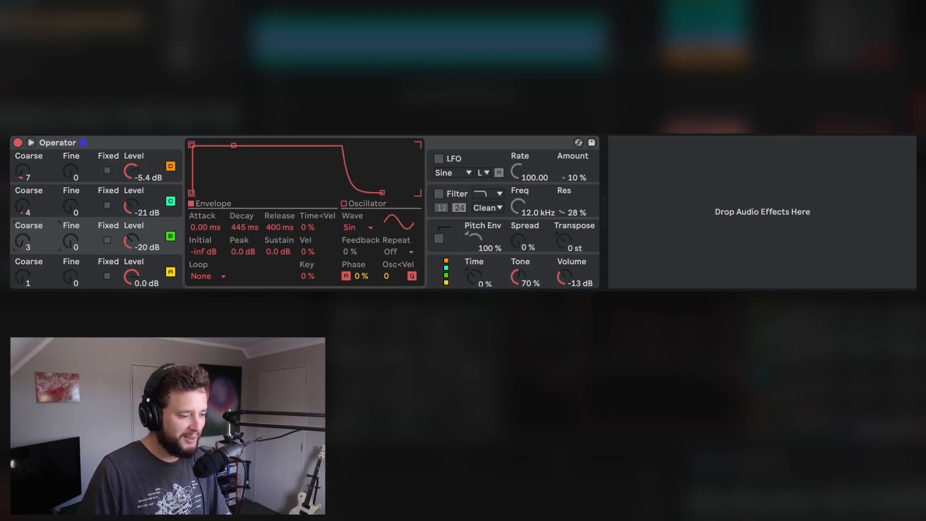
pyautogui.moveTo(360, 276)
pyautogui.mouseDown()
pyautogui.moveTo(358, 269)
pyautogui.moveTo(359, 279)
pyautogui.mouseUp()
pyautogui.click(120, 210)
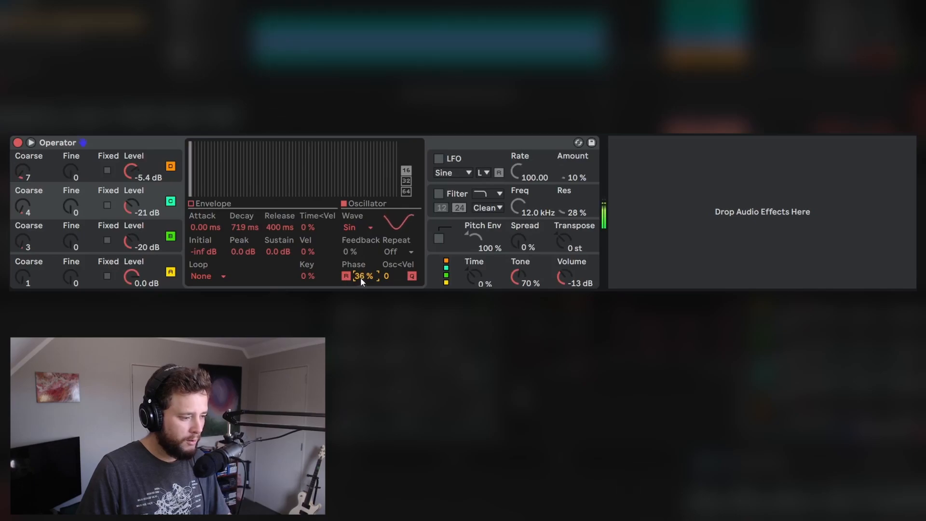
pyautogui.click(68, 153)
pyautogui.moveTo(358, 276); pyautogui.dragTo(359, 277)
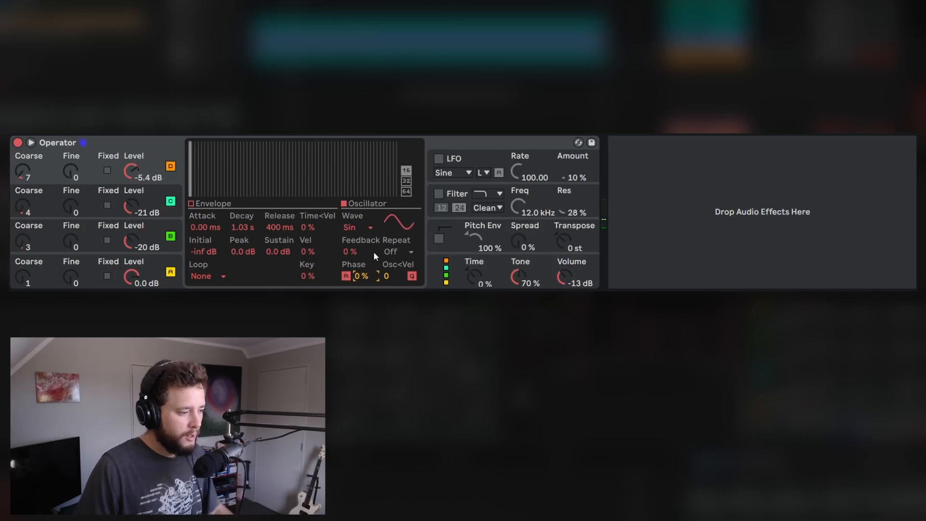
# - Drop the envelope sustain of oscillators B and A to -inf dB, with decays of 276 ms for B and 3.83 s for A
pyautogui.click(49, 236)
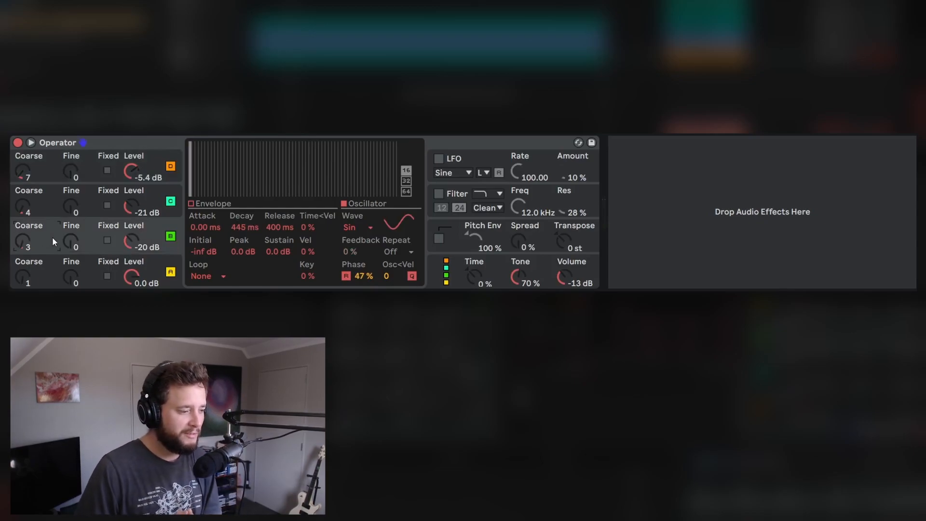
pyautogui.click(202, 204)
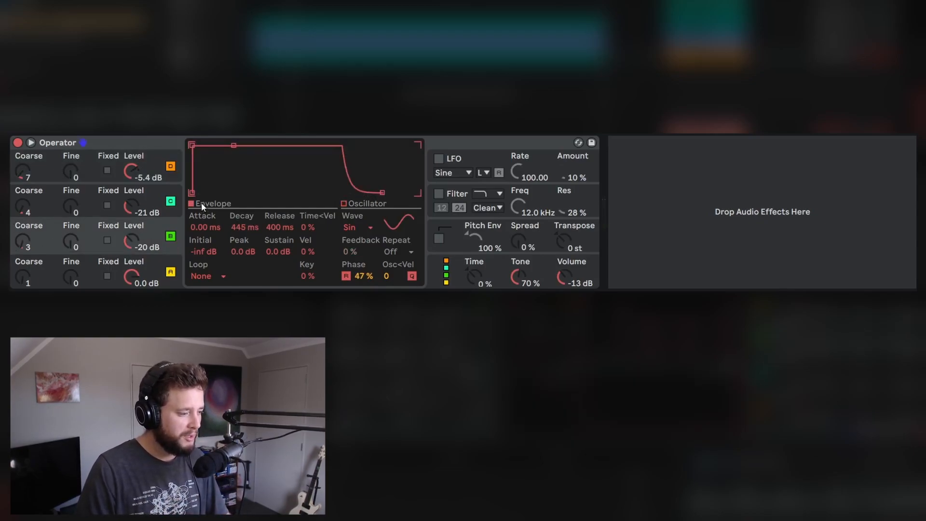
pyautogui.moveTo(233, 147); pyautogui.dragTo(230, 192)
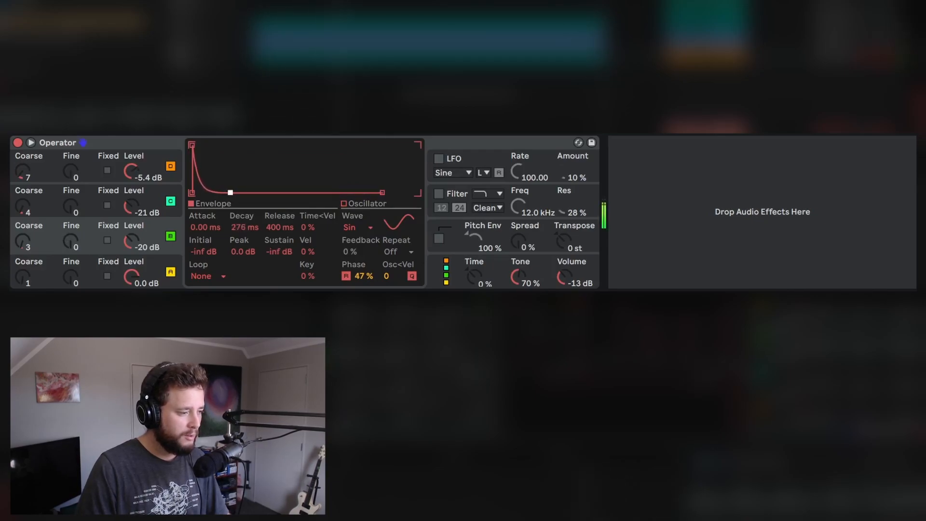
pyautogui.click(55, 268)
pyautogui.moveTo(238, 145); pyautogui.dragTo(248, 192)
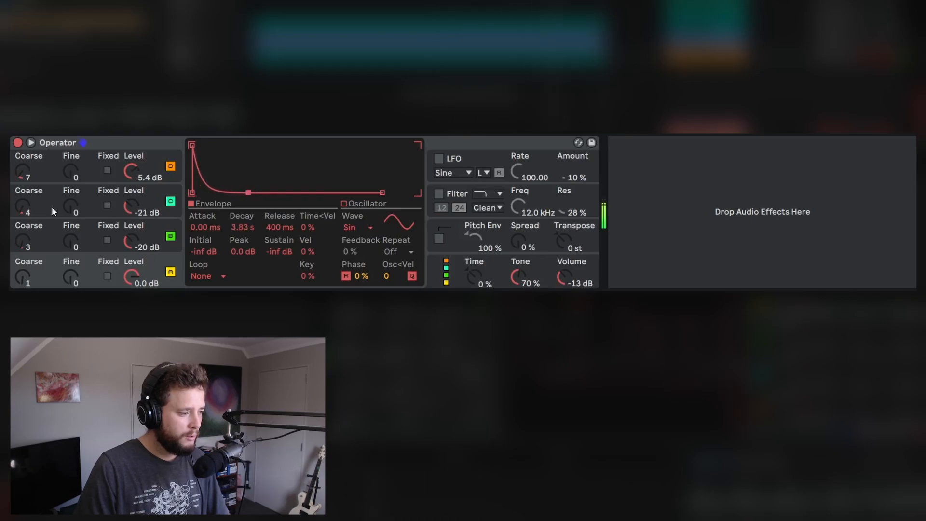
# - Set oscillator C's envelope sustain to -inf dB and its decay to 3.23 s
pyautogui.click(161, 201)
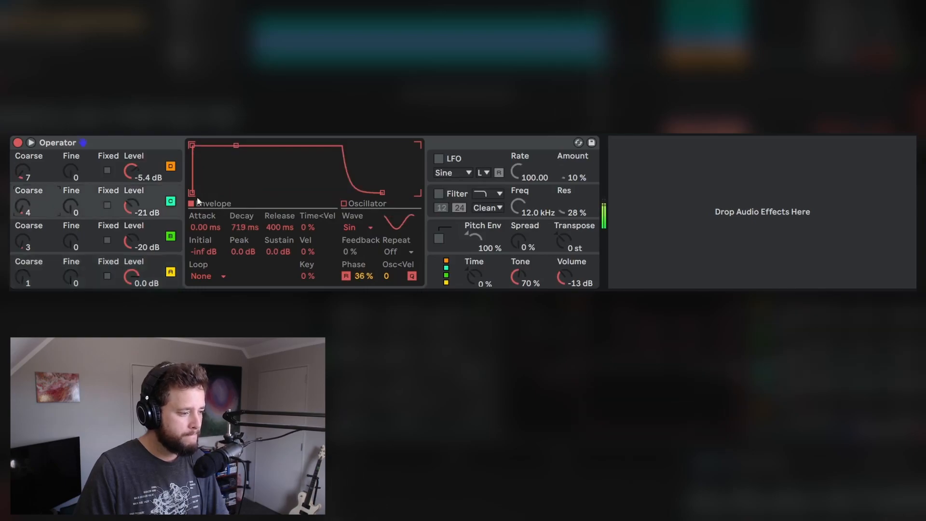
pyautogui.moveTo(236, 146); pyautogui.dragTo(260, 192)
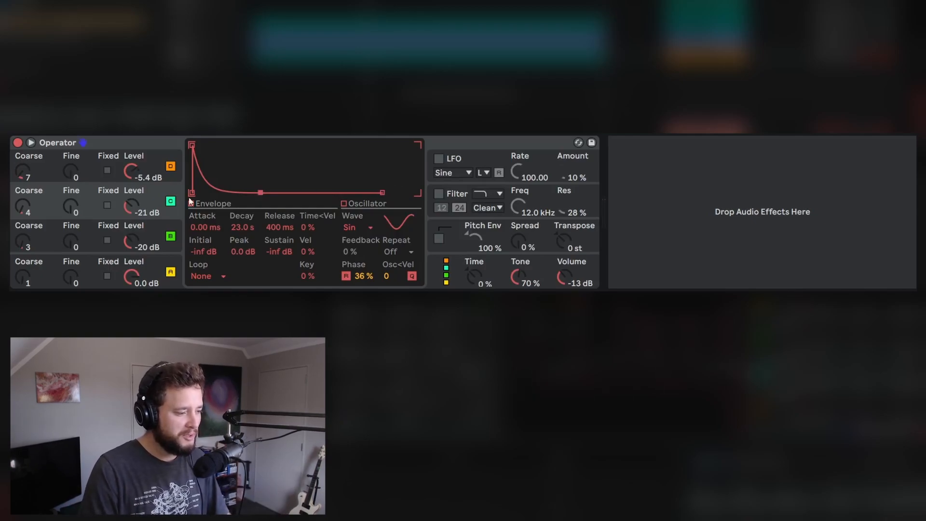
pyautogui.moveTo(233, 226)
pyautogui.mouseDown()
pyautogui.moveTo(233, 261)
pyautogui.moveTo(234, 214)
pyautogui.moveTo(233, 233)
pyautogui.mouseUp()
# - Set oscillator D's envelope decay to 55.1 s, try a lower sustain, and return the sustain to 0.0 dB
pyautogui.click(70, 171)
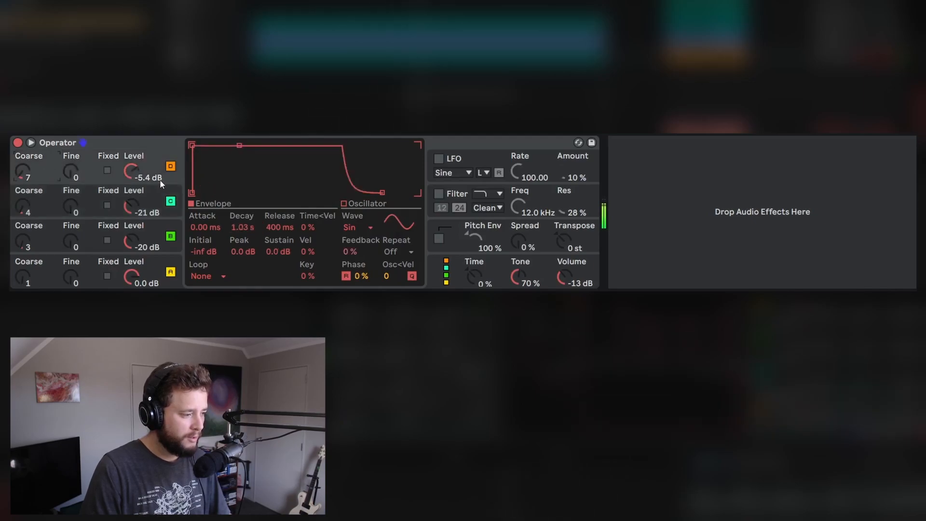
pyautogui.moveTo(277, 251); pyautogui.dragTo(277, 295)
pyautogui.moveTo(244, 227)
pyautogui.mouseDown()
pyautogui.moveTo(245, 205)
pyautogui.moveTo(244, 265)
pyautogui.moveTo(244, 212)
pyautogui.mouseUp()
pyautogui.moveTo(276, 255)
pyautogui.mouseDown()
pyautogui.moveTo(276, 237)
pyautogui.moveTo(276, 244)
pyautogui.mouseUp()
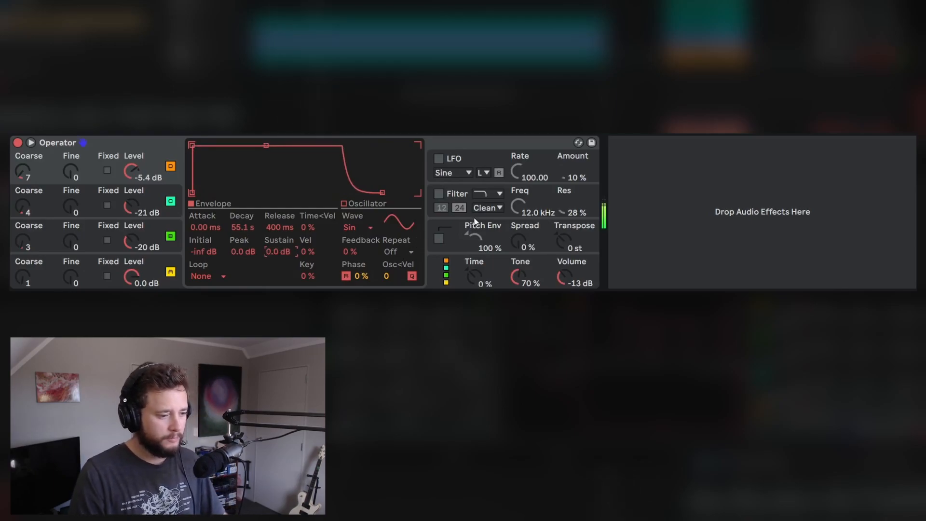
# - Show oscillator B's harmonic editor and set it to 16 partials
pyautogui.click(57, 276)
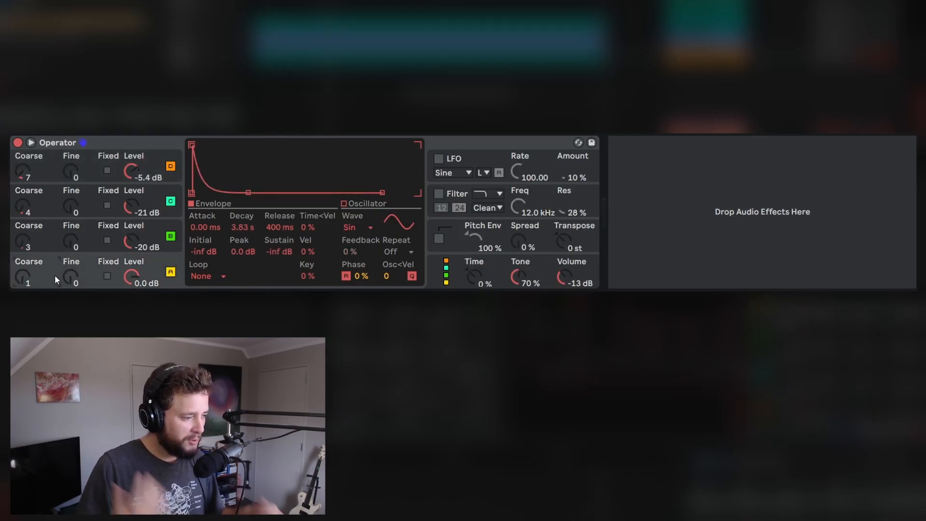
pyautogui.click(57, 239)
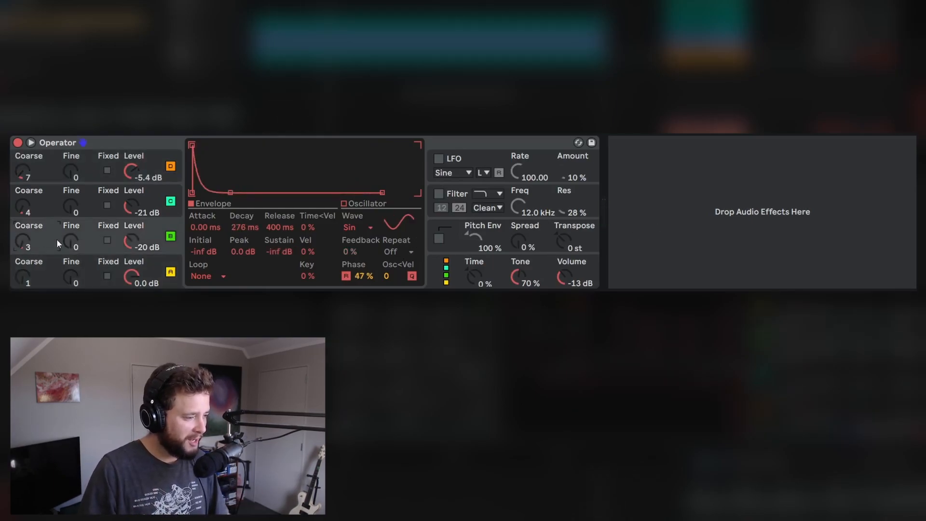
pyautogui.click(346, 204)
pyautogui.click(408, 170)
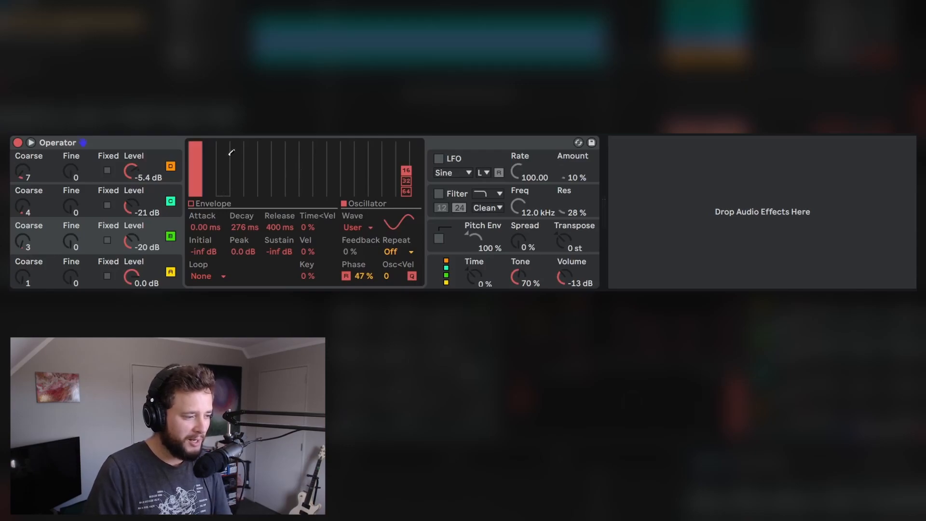
# - Examine the stacked algorithm, the harmonics of all four oscillators and the LFO settings
pyautogui.click(460, 271)
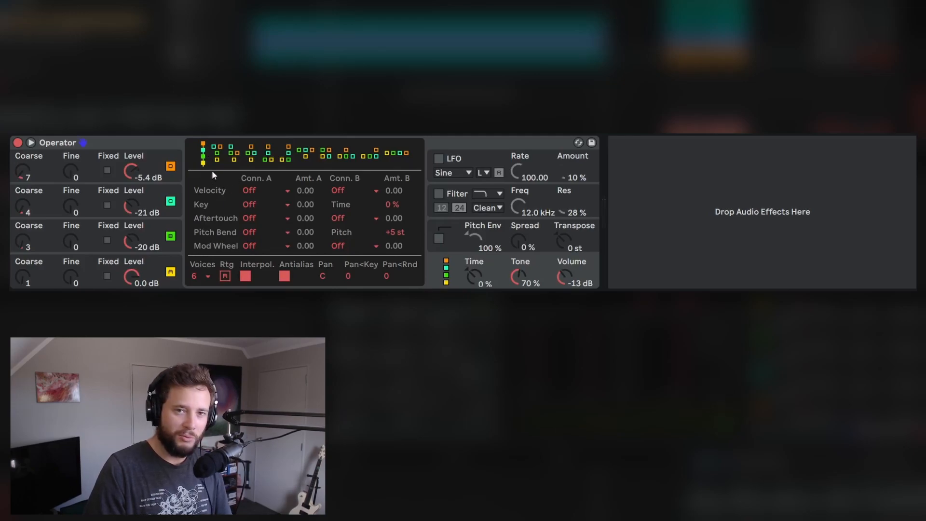
pyautogui.click(61, 277)
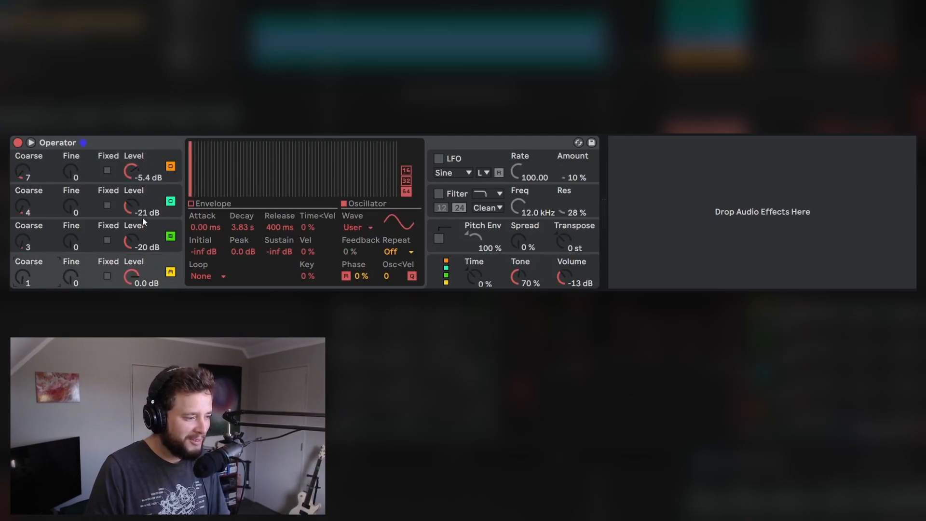
pyautogui.click(48, 238)
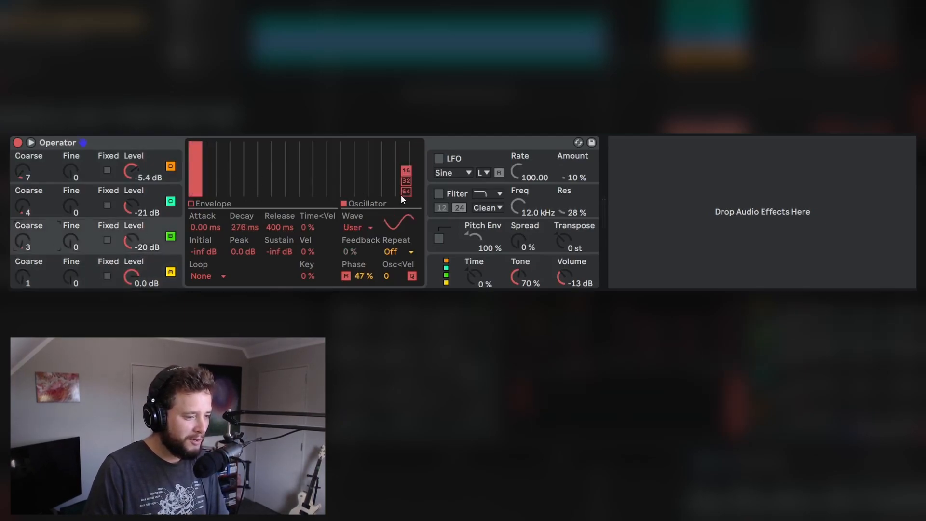
pyautogui.click(91, 209)
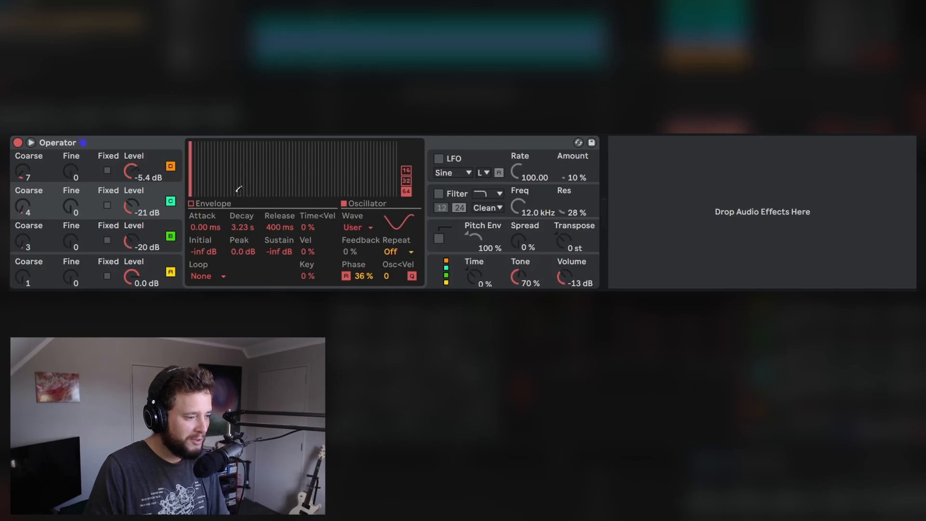
pyautogui.click(50, 168)
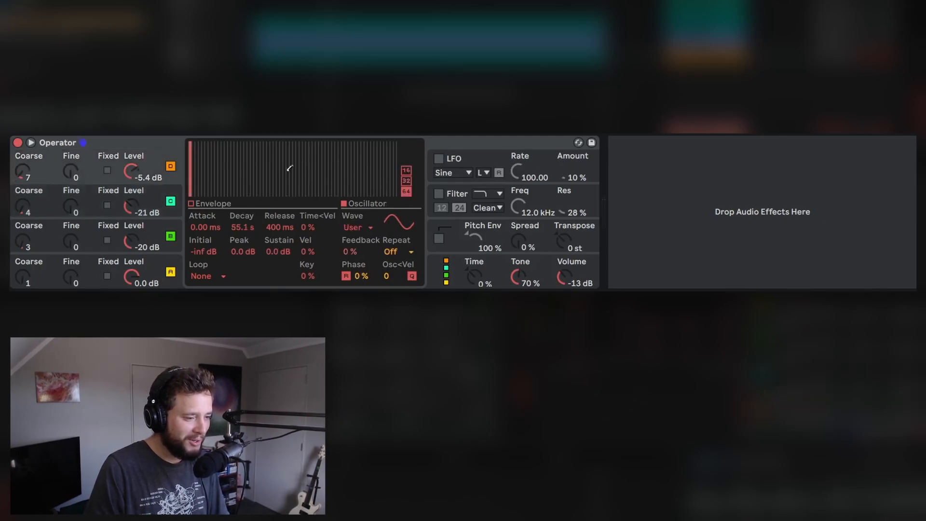
pyautogui.click(483, 160)
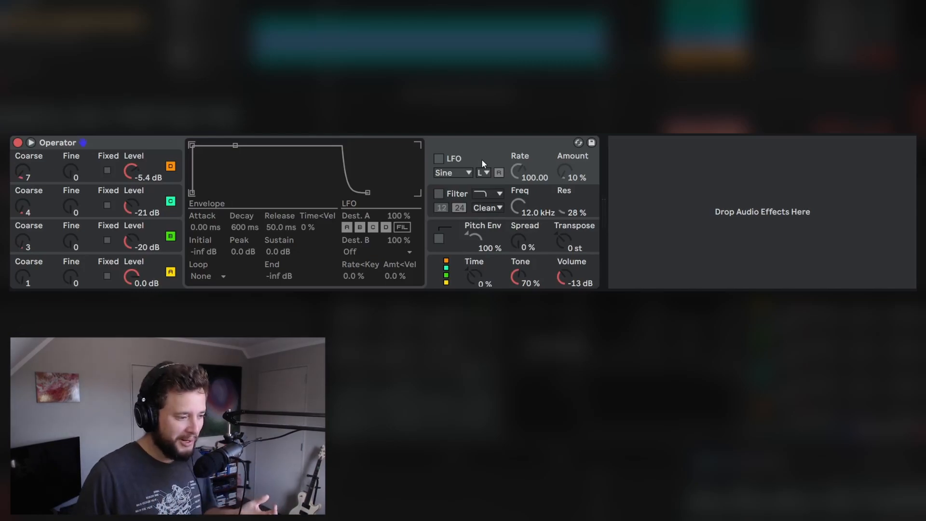
pyautogui.click(48, 236)
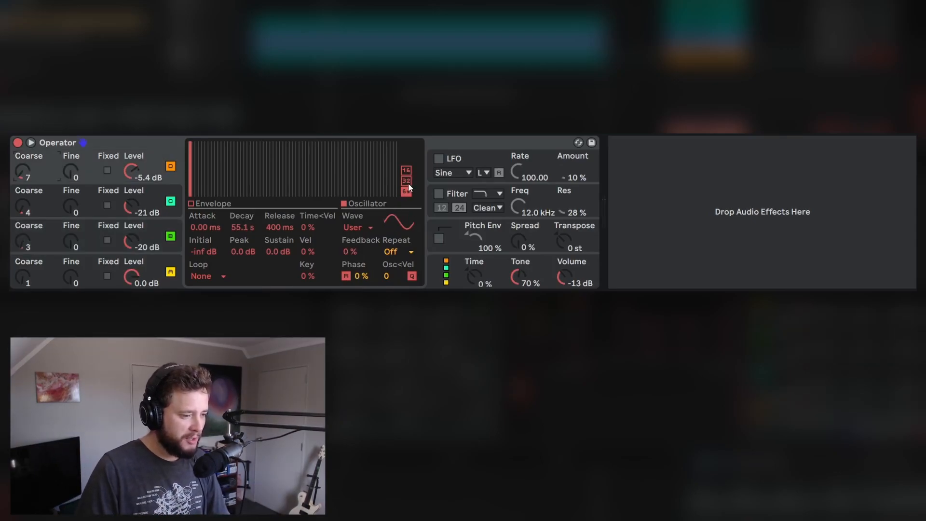
# - Set oscillators D and B to 16 partials and draw a few extra low harmonics into oscillator B's waveform
pyautogui.click(407, 171)
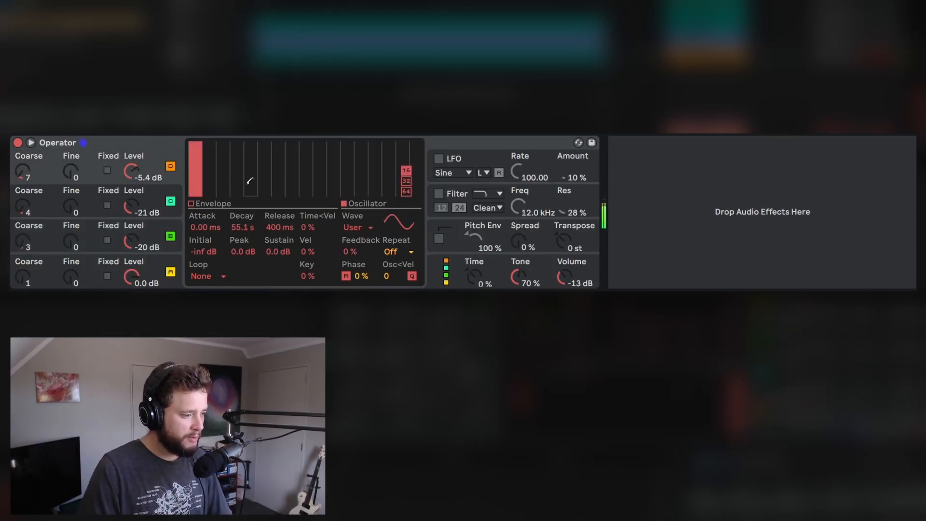
pyautogui.click(74, 240)
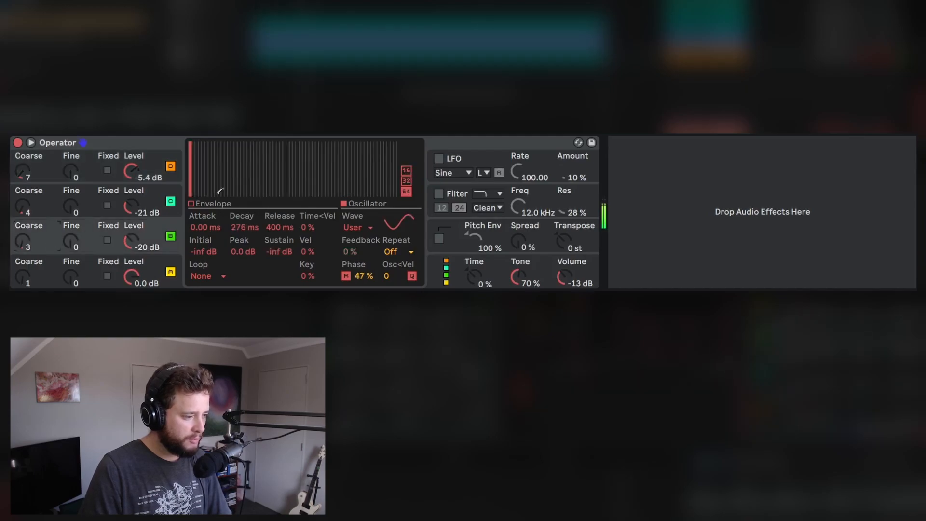
pyautogui.click(407, 170)
pyautogui.click(239, 172)
pyautogui.moveTo(241, 171)
pyautogui.mouseDown()
pyautogui.moveTo(239, 136)
pyautogui.moveTo(242, 169)
pyautogui.moveTo(224, 166)
pyautogui.moveTo(225, 136)
pyautogui.moveTo(225, 180)
pyautogui.moveTo(265, 168)
pyautogui.moveTo(265, 135)
pyautogui.moveTo(266, 144)
pyautogui.mouseUp()
# - Set oscillator C to 16 partials and draw additional harmonics into its waveform
pyautogui.click(56, 203)
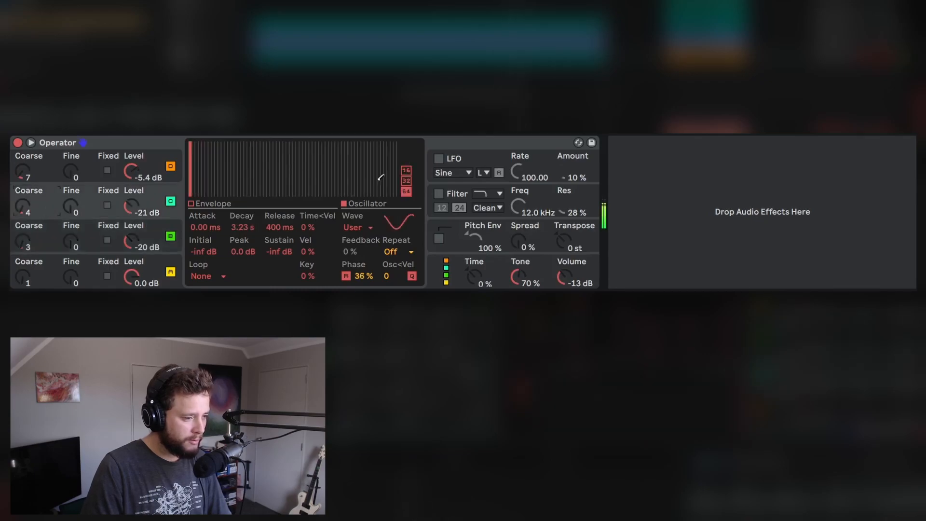
pyautogui.click(406, 180)
pyautogui.click(407, 170)
pyautogui.moveTo(309, 169)
pyautogui.mouseDown()
pyautogui.moveTo(311, 138)
pyautogui.moveTo(297, 190)
pyautogui.moveTo(270, 143)
pyautogui.mouseUp()
pyautogui.moveTo(269, 141)
pyautogui.mouseDown()
pyautogui.moveTo(268, 182)
pyautogui.moveTo(250, 142)
pyautogui.moveTo(243, 177)
pyautogui.moveTo(237, 140)
pyautogui.moveTo(236, 165)
pyautogui.moveTo(223, 141)
pyautogui.moveTo(223, 177)
pyautogui.mouseUp()
pyautogui.moveTo(346, 165)
pyautogui.mouseDown()
pyautogui.moveTo(347, 141)
pyautogui.moveTo(344, 183)
pyautogui.mouseUp()
# - Try extra low harmonics in oscillator D's waveform and erase them down to the fundamental
pyautogui.click(55, 175)
pyautogui.moveTo(243, 174)
pyautogui.mouseDown()
pyautogui.moveTo(242, 140)
pyautogui.moveTo(235, 202)
pyautogui.mouseUp()
pyautogui.moveTo(215, 168)
pyautogui.mouseDown()
pyautogui.moveTo(222, 140)
pyautogui.moveTo(218, 221)
pyautogui.mouseUp()
pyautogui.moveTo(251, 186)
pyautogui.mouseDown()
pyautogui.moveTo(251, 140)
pyautogui.moveTo(257, 205)
pyautogui.mouseUp()
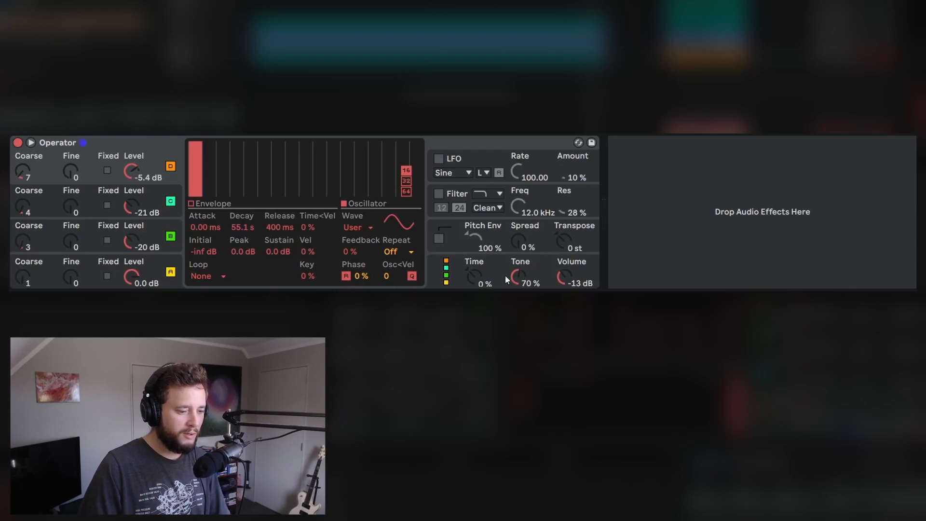
# - Assign the Mod Wheel's first modulation destination (Conn. A) to Time
pyautogui.click(474, 277)
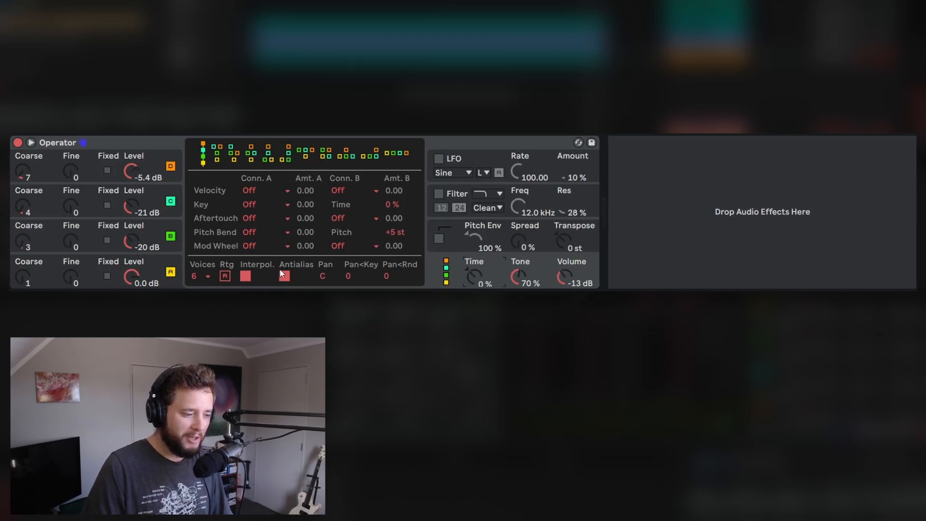
pyautogui.click(272, 246)
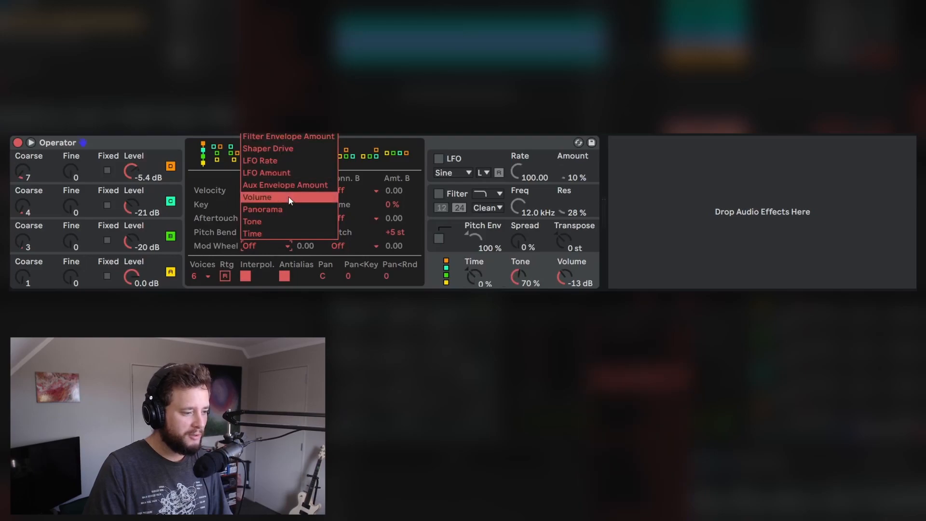
pyautogui.click(273, 232)
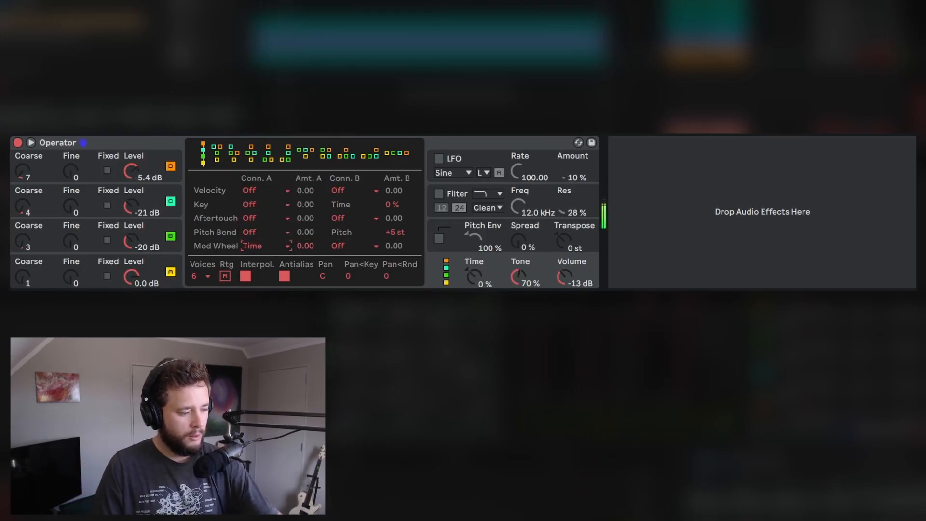
# - Set the Mod Wheel's Time amount to 100 and assign its second destination (Conn. B) to Tone with an amount of -64.06
pyautogui.click(304, 247)
pyautogui.moveTo(305, 246); pyautogui.dragTo(305, 198)
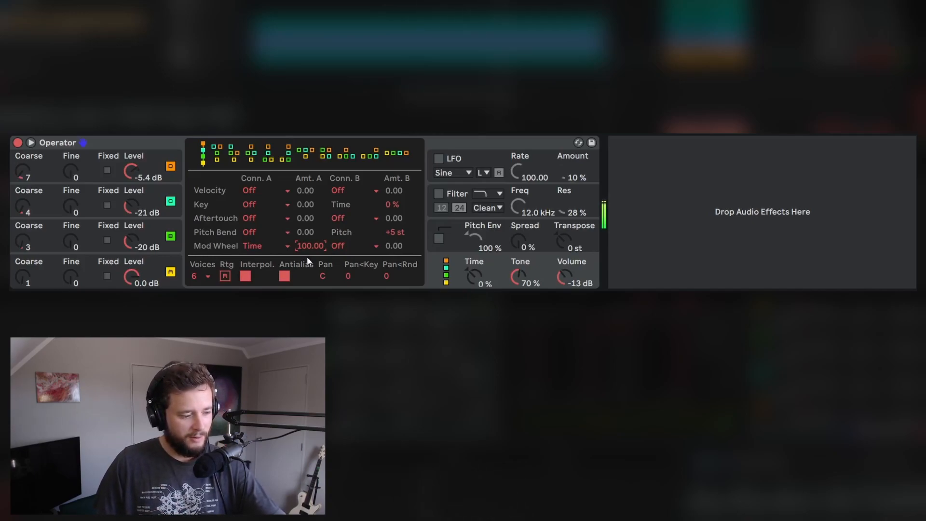
pyautogui.click(348, 246)
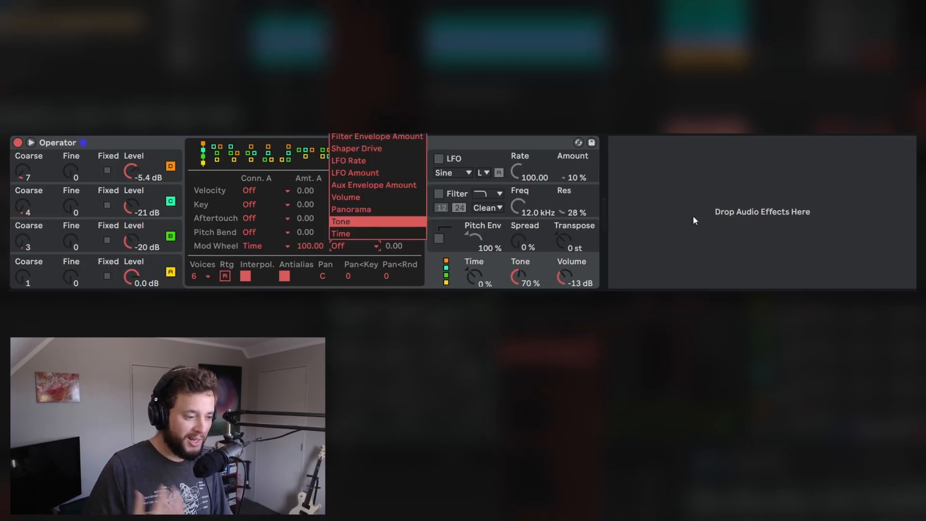
pyautogui.click(358, 222)
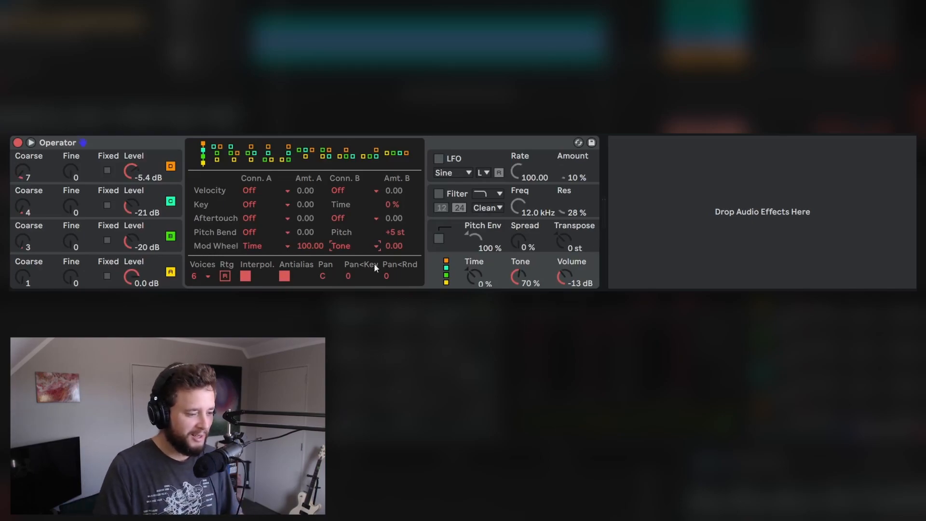
pyautogui.moveTo(397, 246); pyautogui.dragTo(397, 289)
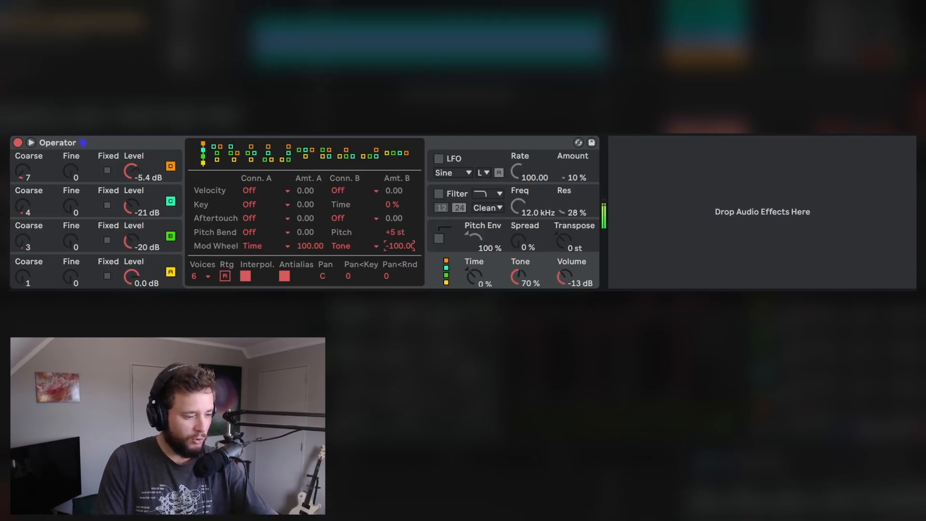
pyautogui.moveTo(400, 246); pyautogui.dragTo(400, 230)
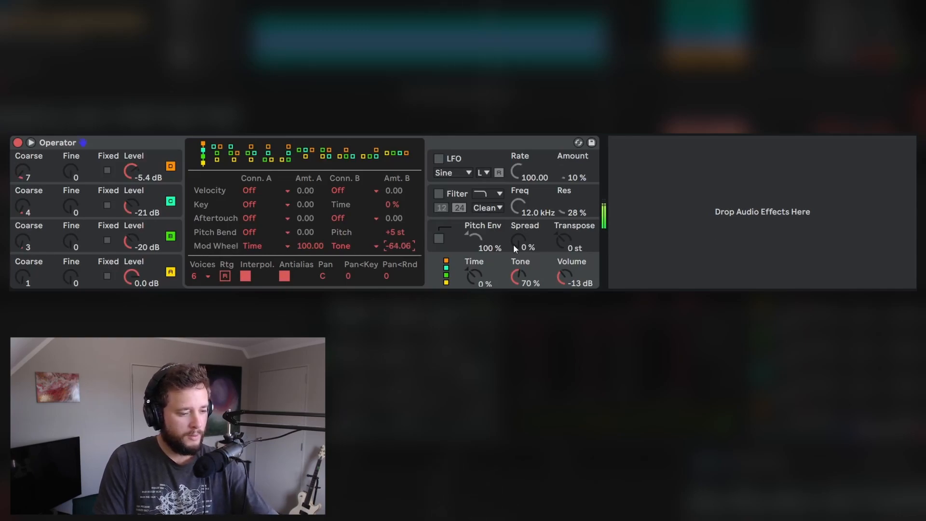
# - Try Spread at 100 % with Echo in Ping Pong mode at 29 % Dry/Wet, and bring Spread back to 0 %
pyautogui.moveTo(518, 241); pyautogui.dragTo(518, 193)
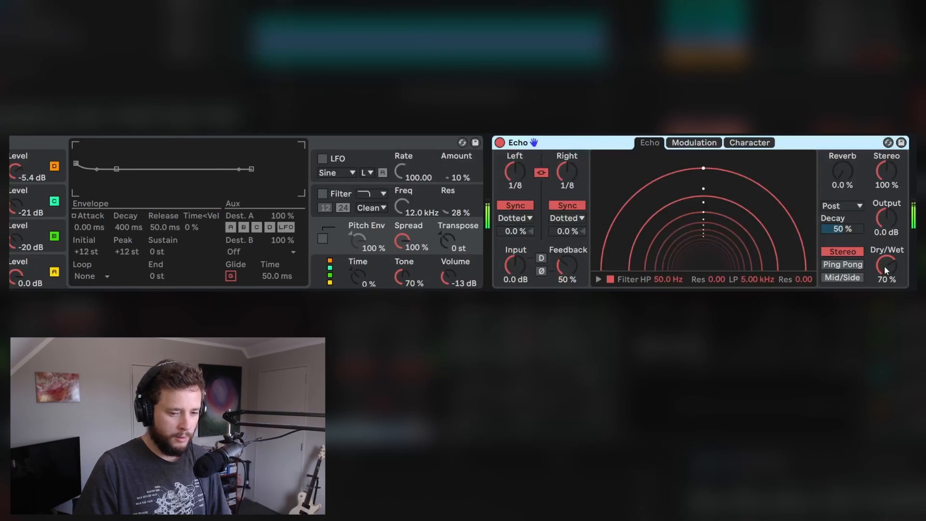
pyautogui.moveTo(884, 265); pyautogui.dragTo(884, 311)
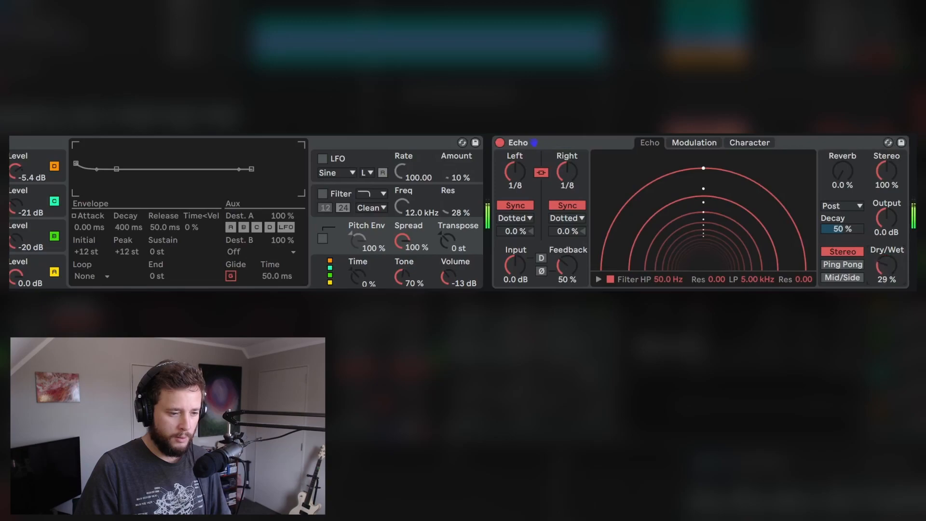
pyautogui.click(857, 265)
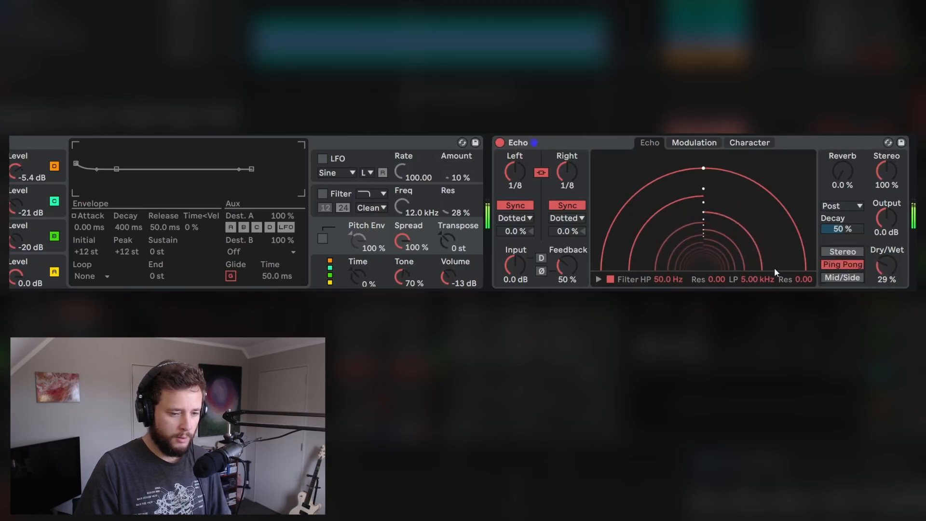
pyautogui.moveTo(409, 248); pyautogui.dragTo(409, 284)
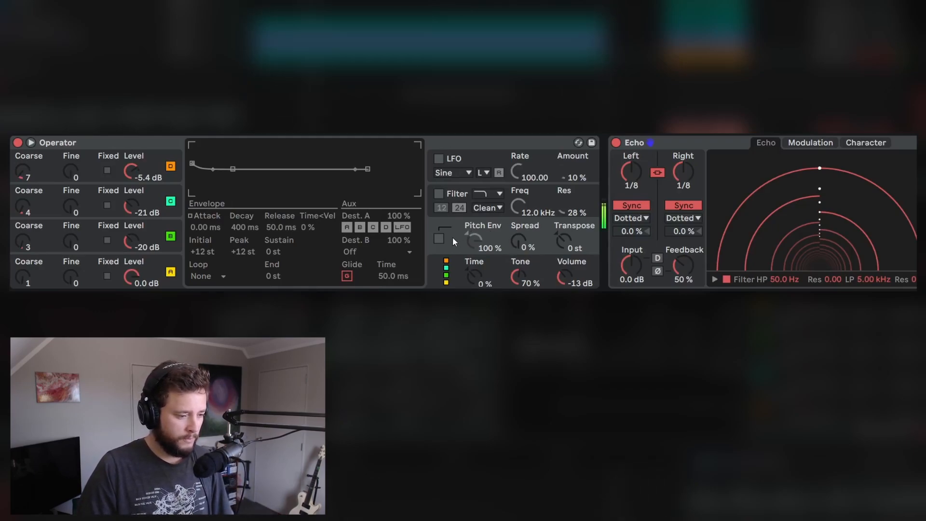
# - Enable the pitch envelope and give it a decay of 4.31 ms with Initial and Peak at +24 st
pyautogui.click(440, 239)
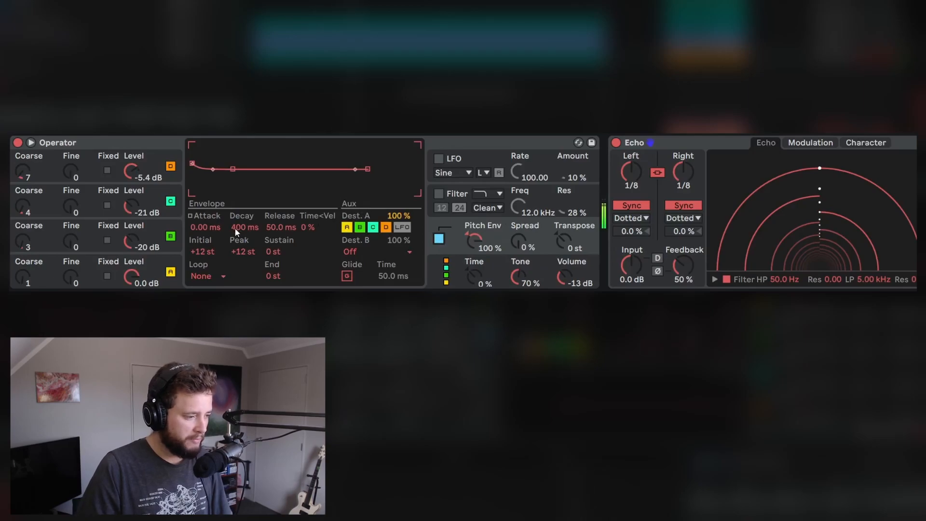
pyautogui.moveTo(241, 227); pyautogui.dragTo(217, 251)
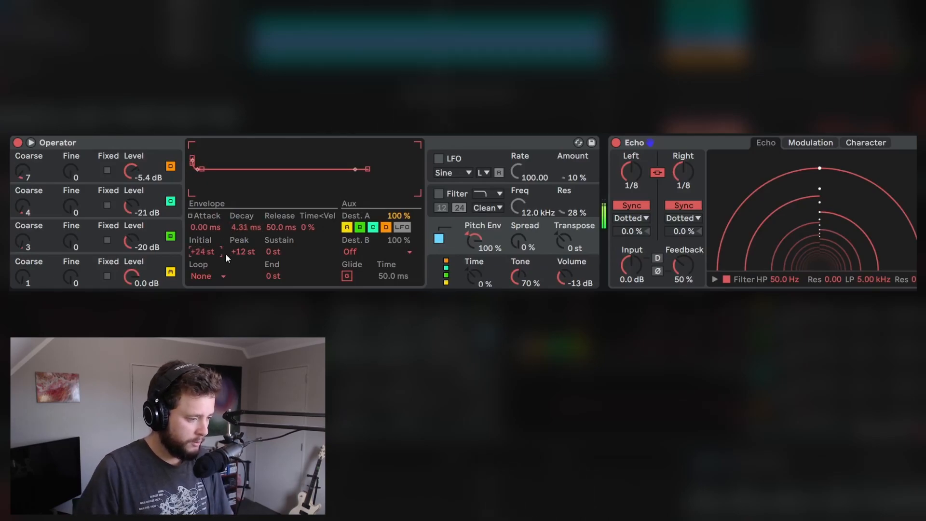
pyautogui.click(242, 250)
pyautogui.write('24')
pyautogui.press('Return')
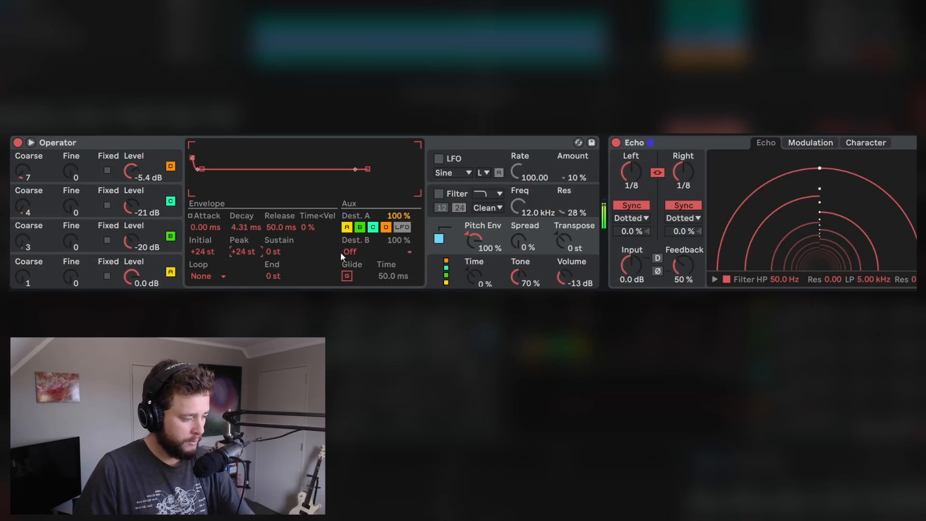
# - Fine-tune the pitch envelope's decay to 2.57 ms and set oscillator B's Coarse to 3
pyautogui.moveTo(233, 229); pyautogui.dragTo(234, 220)
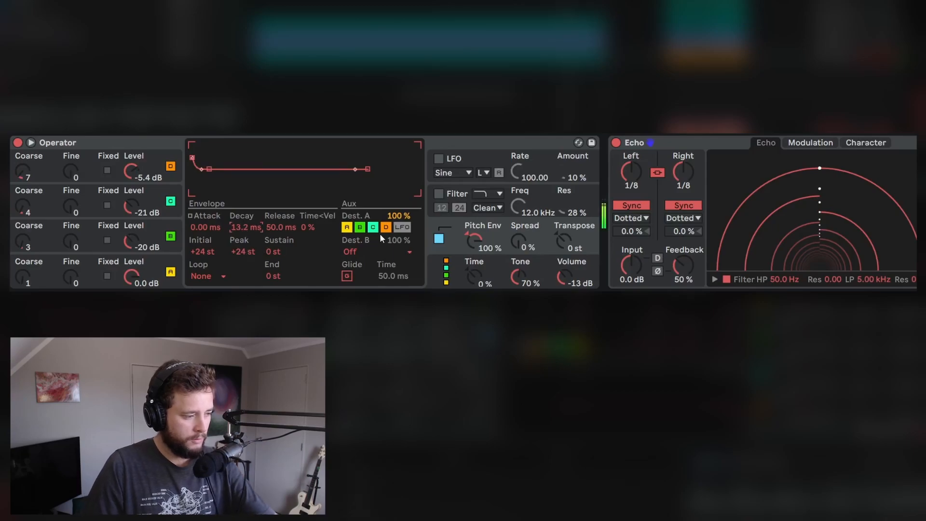
pyautogui.moveTo(244, 230); pyautogui.dragTo(244, 247)
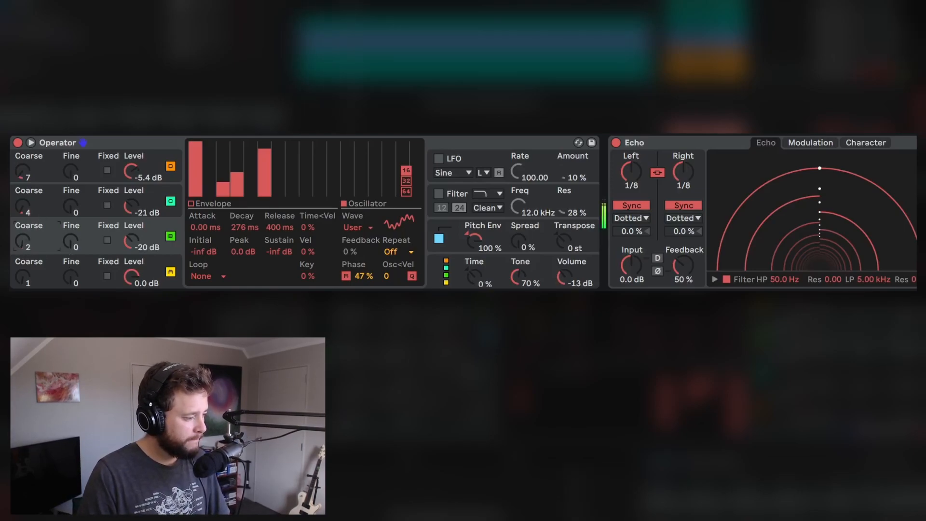
pyautogui.moveTo(22, 172); pyautogui.dragTo(22, 166)
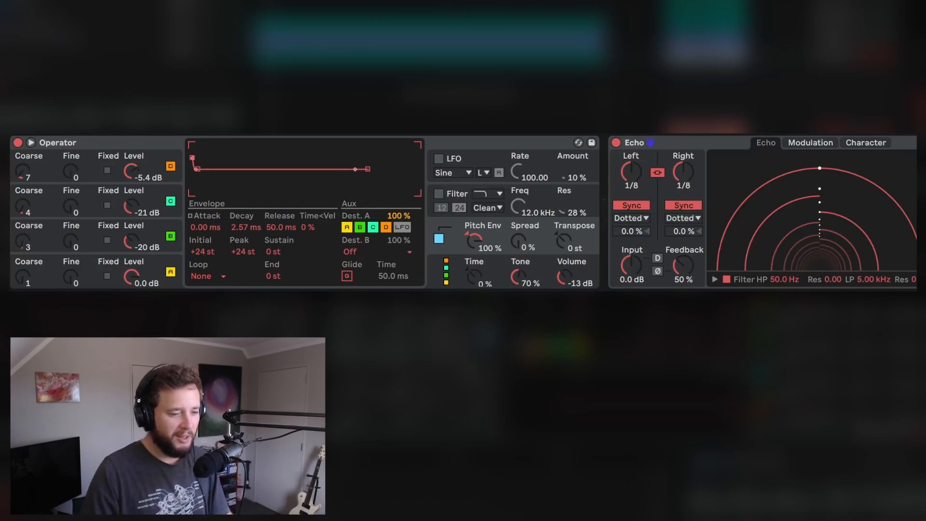
# - Delete the Echo effect and disable the pitch envelope
pyautogui.click(682, 143)
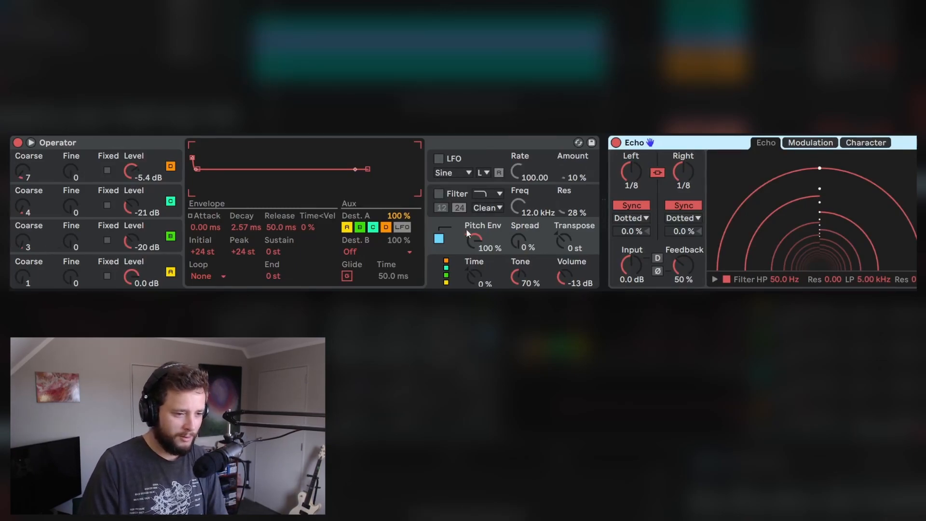
pyautogui.press('Delete')
pyautogui.click(437, 240)
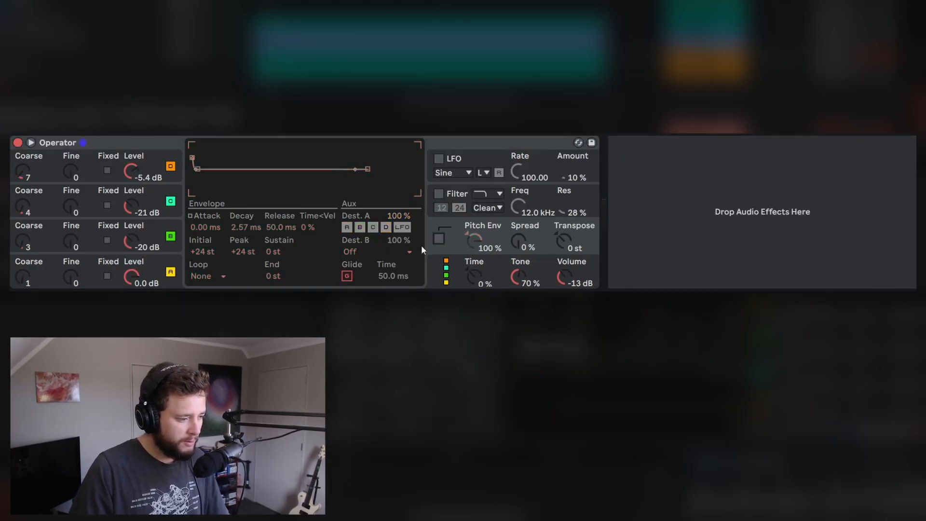
# - Switch off oscillators B, C and D so that only oscillator A sounds
pyautogui.click(171, 237)
pyautogui.click(171, 202)
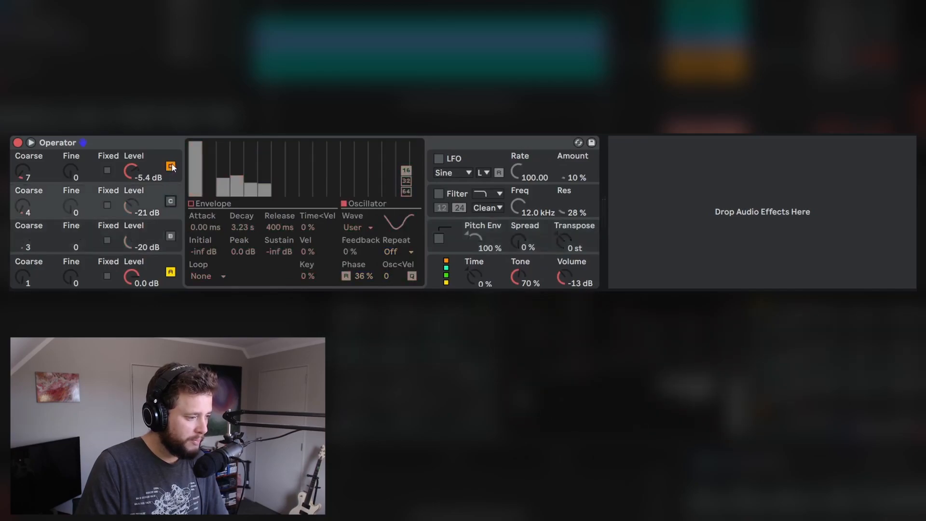
pyautogui.click(170, 166)
# - Shape oscillator A's envelope with a 1.68 s attack, 4.18 s decay and -1.6 dB sustain
pyautogui.click(53, 275)
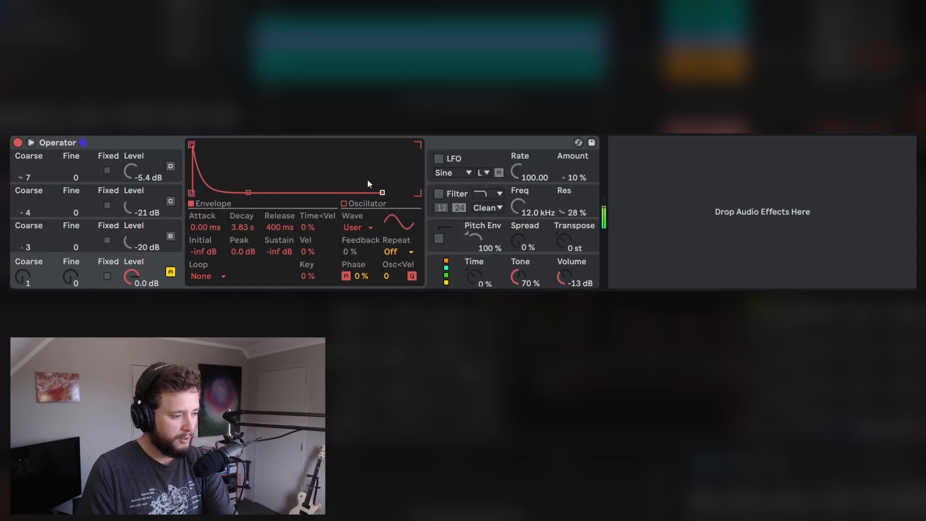
pyautogui.moveTo(205, 227)
pyautogui.mouseDown()
pyautogui.moveTo(205, 198)
pyautogui.moveTo(205, 230)
pyautogui.mouseUp()
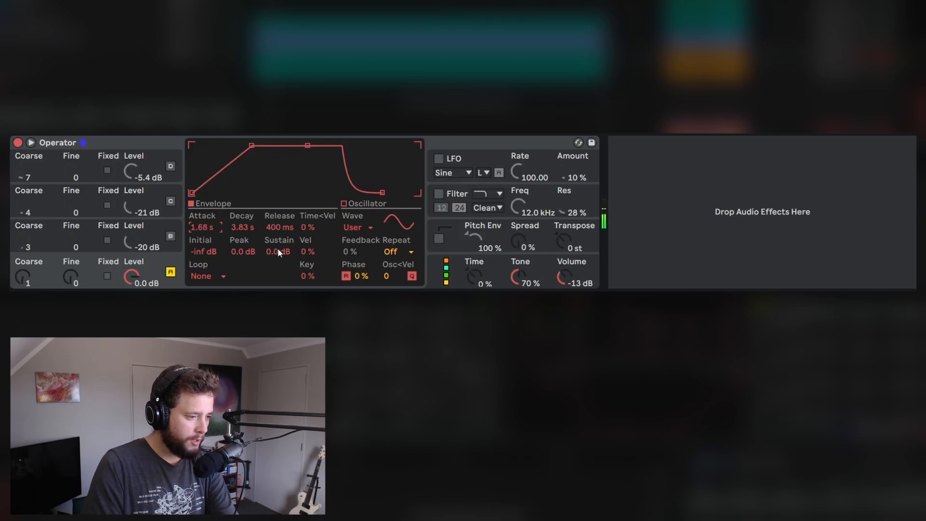
pyautogui.moveTo(277, 250); pyautogui.dragTo(276, 255)
pyautogui.moveTo(241, 227); pyautogui.dragTo(241, 228)
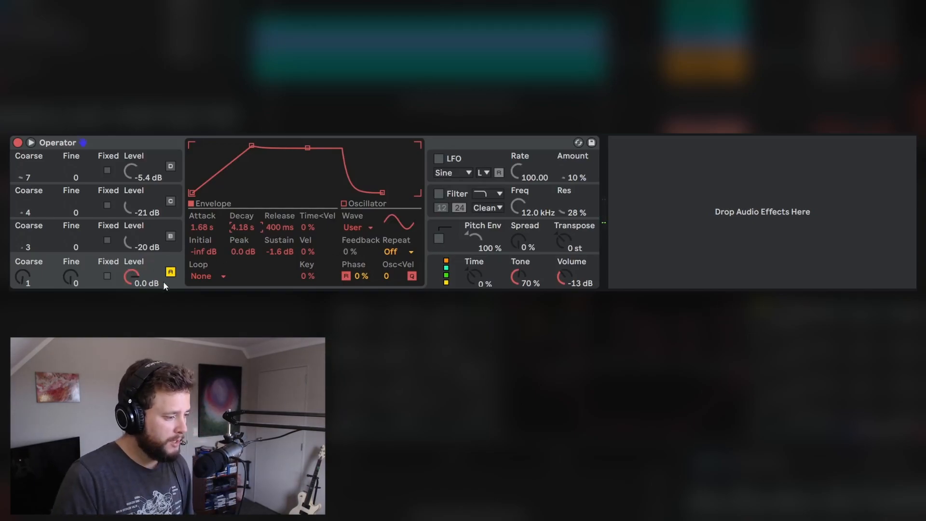
# - Switch oscillator B back on and copy oscillator A's envelope to it
pyautogui.click(171, 236)
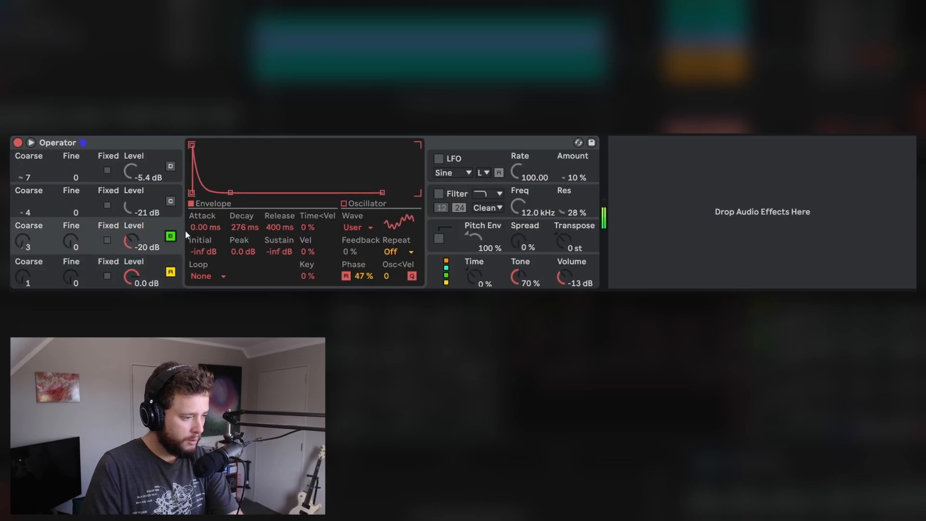
pyautogui.rightClick(276, 163)
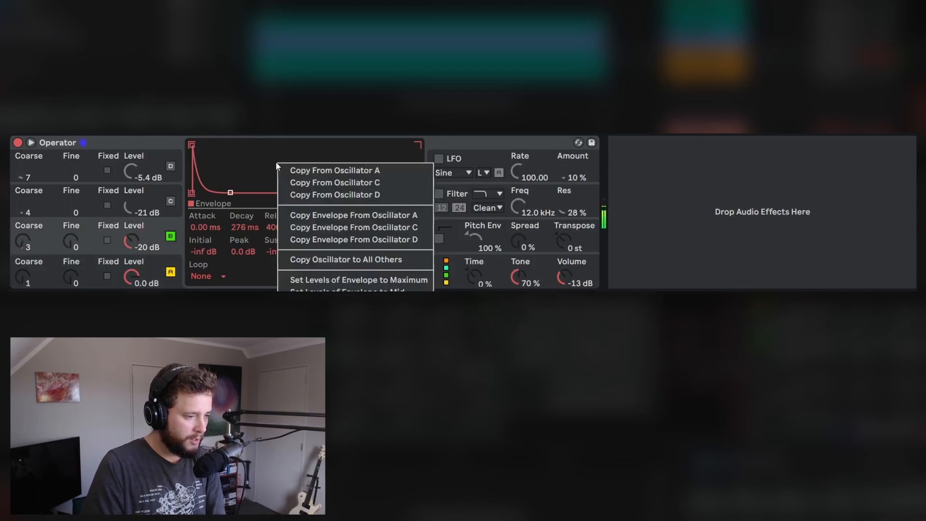
pyautogui.click(343, 217)
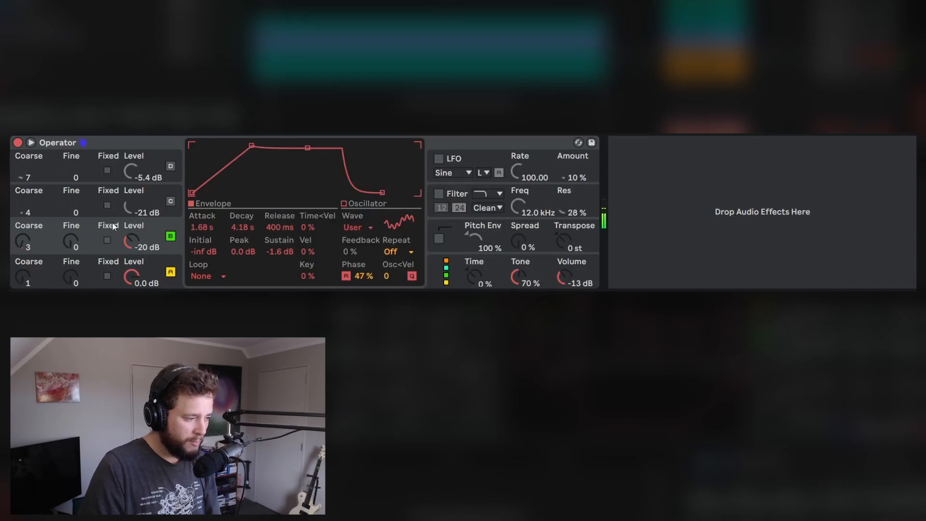
# - Erase oscillator B's extra harmonics down to the fundamental and adjust its level to -20 dB
pyautogui.moveTo(124, 241); pyautogui.dragTo(125, 243)
pyautogui.click(348, 203)
pyautogui.moveTo(268, 181)
pyautogui.mouseDown()
pyautogui.moveTo(262, 198)
pyautogui.moveTo(224, 183)
pyautogui.moveTo(223, 198)
pyautogui.mouseUp()
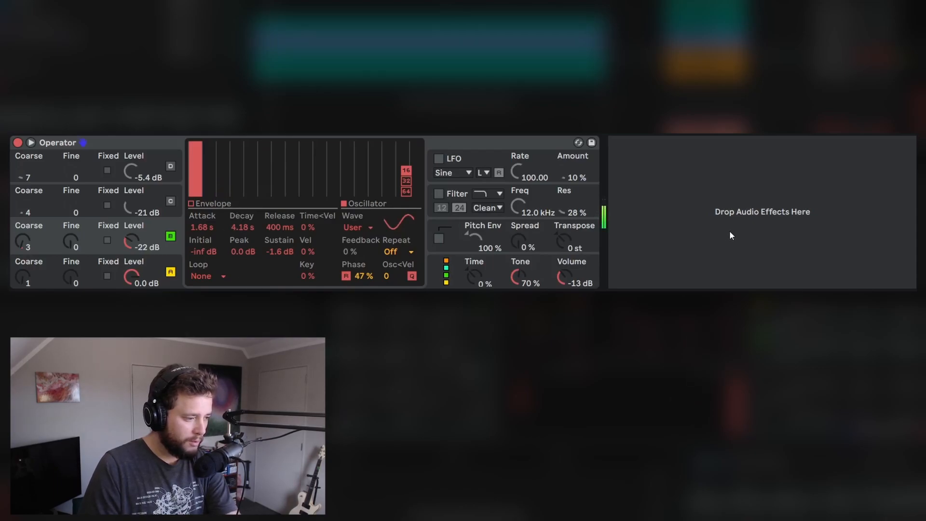
pyautogui.moveTo(131, 242); pyautogui.dragTo(131, 240)
# - Switch oscillator C back on, erase the extra harmonics from its waveform and set its level to -19 dB
pyautogui.click(101, 208)
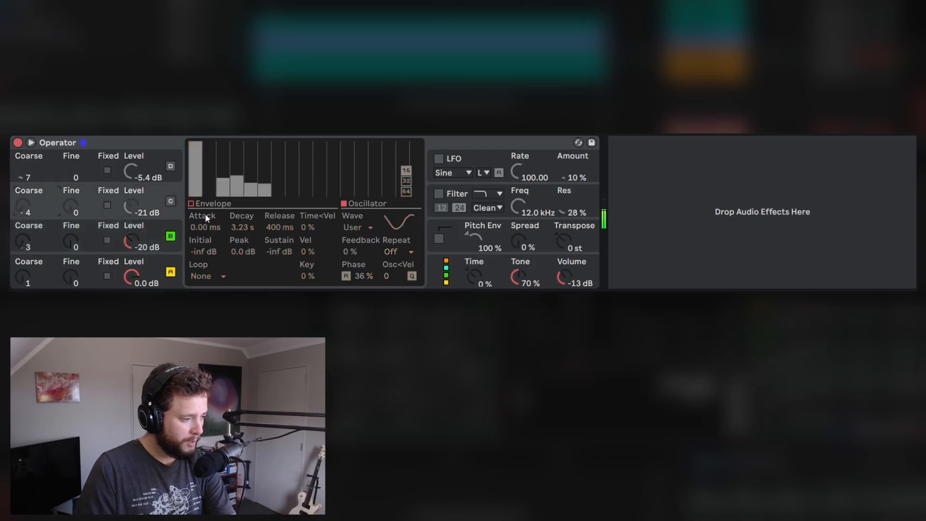
pyautogui.click(171, 202)
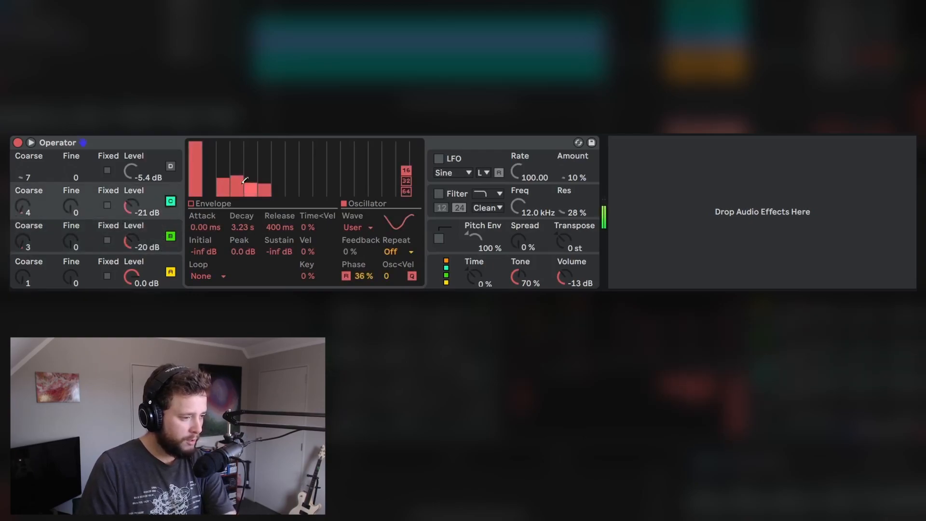
pyautogui.moveTo(222, 192); pyautogui.dragTo(279, 227)
pyautogui.moveTo(131, 208); pyautogui.dragTo(131, 205)
# - Copy oscillator B's envelope to oscillator C and lengthen its attack to 2.70 s
pyautogui.click(195, 204)
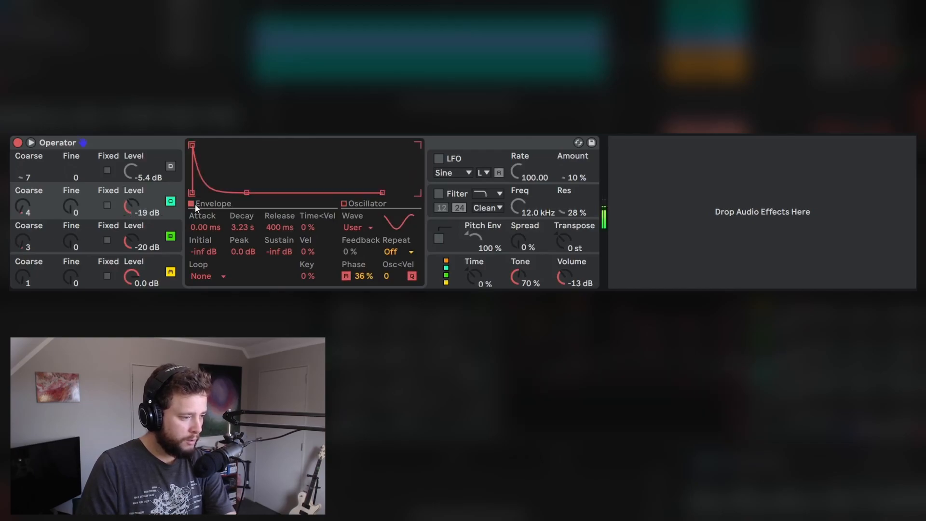
pyautogui.rightClick(262, 163)
pyautogui.click(343, 227)
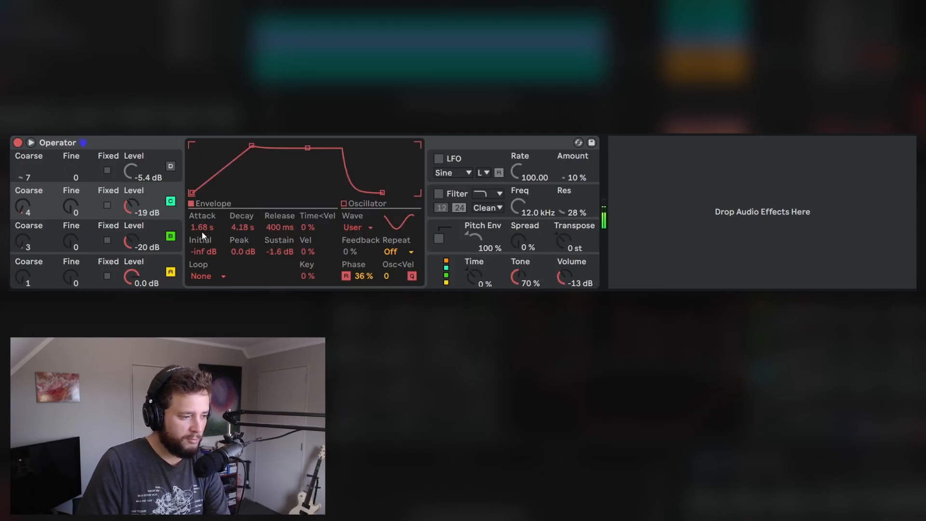
pyautogui.moveTo(201, 227)
pyautogui.mouseDown()
pyautogui.moveTo(202, 208)
pyautogui.moveTo(202, 233)
pyautogui.mouseUp()
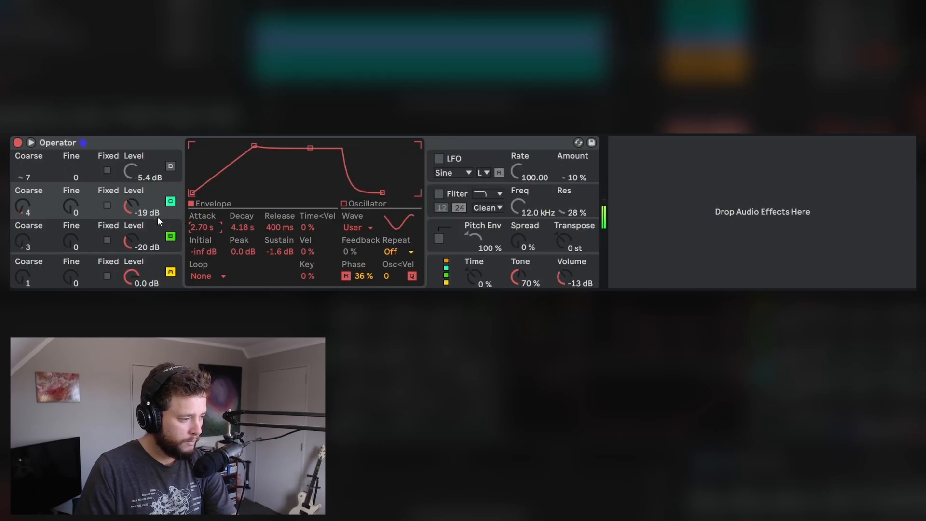
# - Try different levels for oscillator C and settle on -12 dB
pyautogui.moveTo(131, 207)
pyautogui.mouseDown()
pyautogui.moveTo(131, 199)
pyautogui.moveTo(131, 210)
pyautogui.mouseUp()
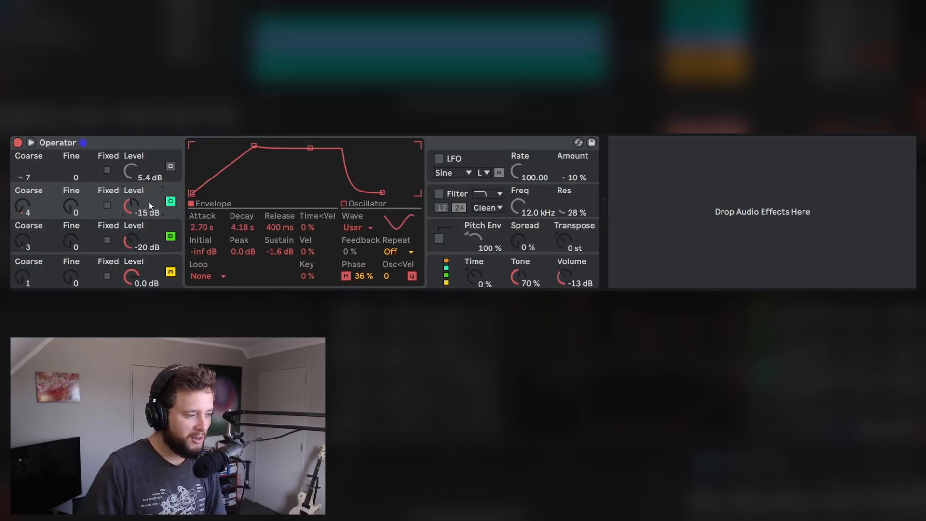
pyautogui.moveTo(131, 206); pyautogui.dragTo(131, 205)
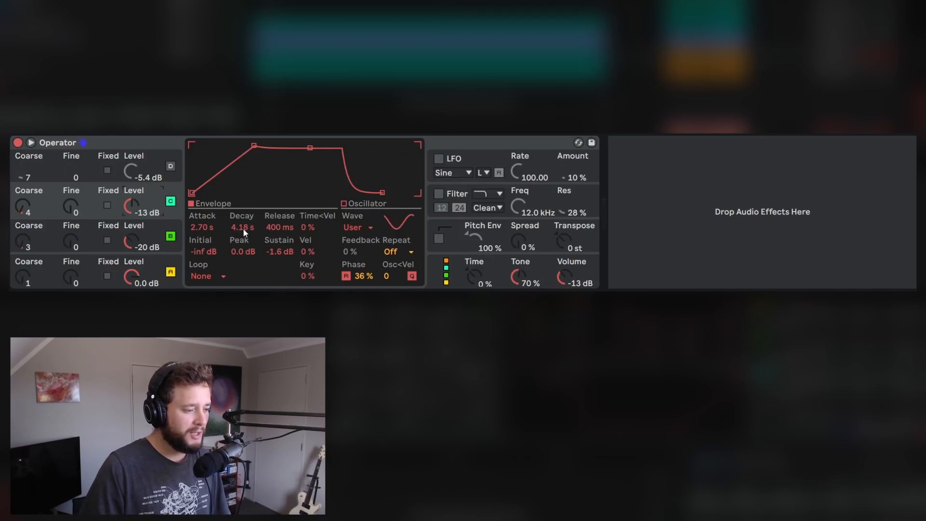
pyautogui.moveTo(131, 208); pyautogui.dragTo(131, 218)
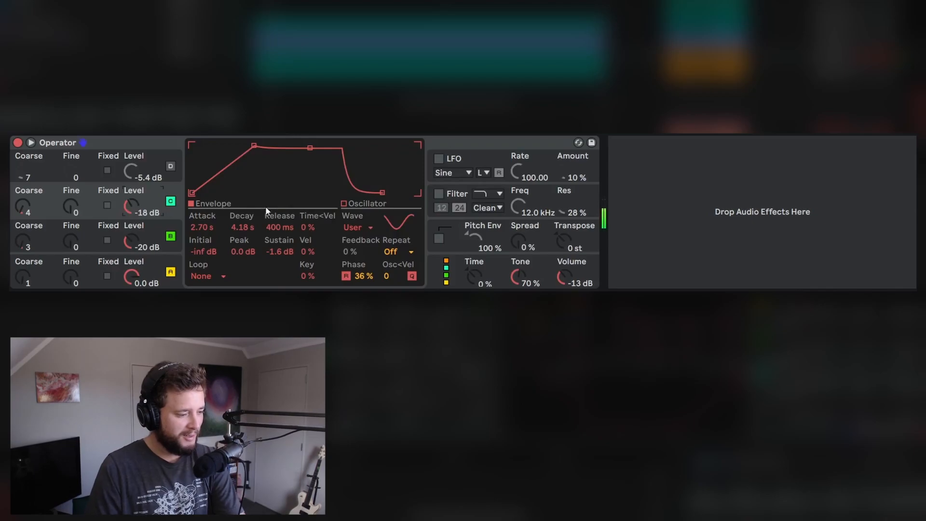
pyautogui.moveTo(133, 206); pyautogui.dragTo(133, 197)
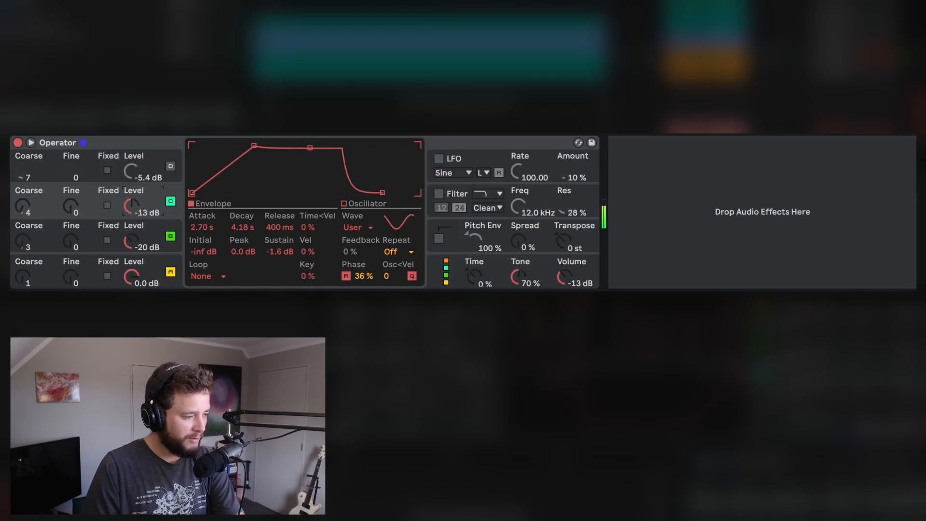
pyautogui.moveTo(131, 207); pyautogui.dragTo(158, 189)
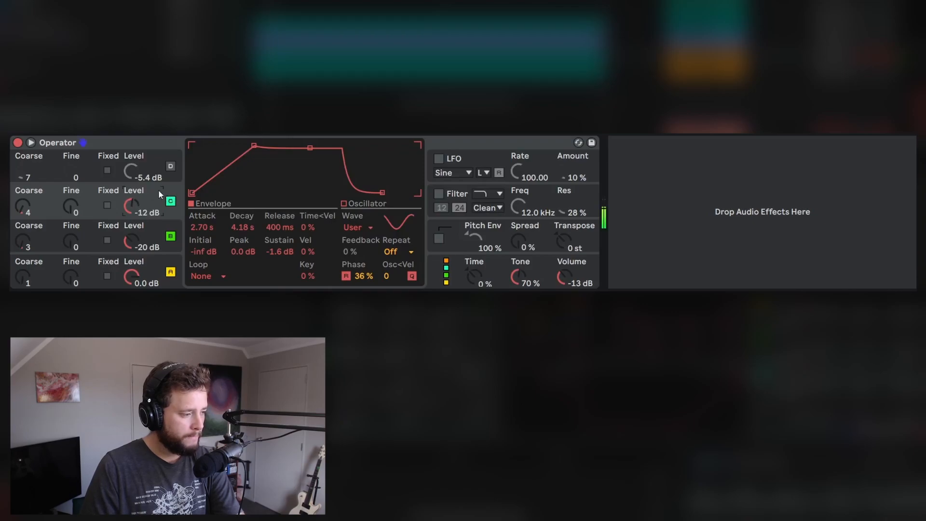
# - Switch on oscillator D, shorten its envelope decay to 1.00 ms and set its level to -22 dB
pyautogui.click(171, 167)
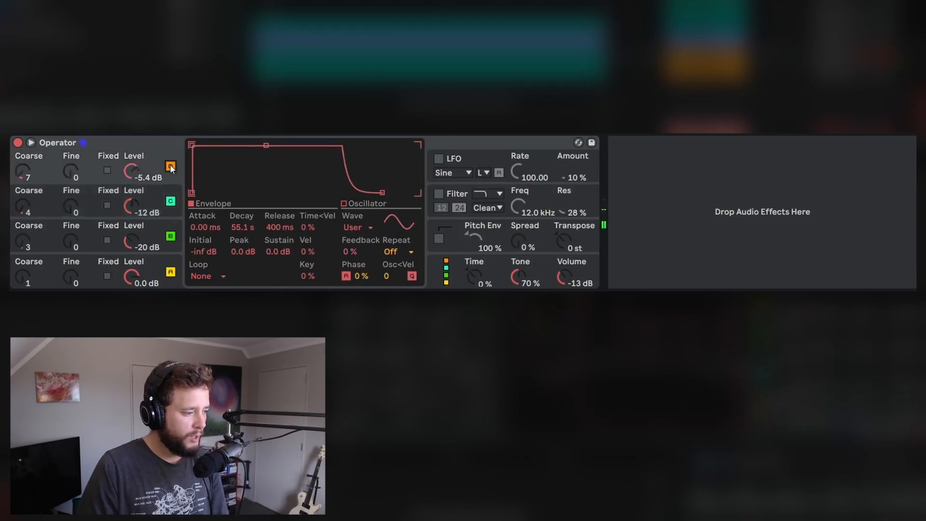
pyautogui.moveTo(140, 174)
pyautogui.mouseDown()
pyautogui.moveTo(140, 186)
pyautogui.moveTo(131, 178)
pyautogui.mouseUp()
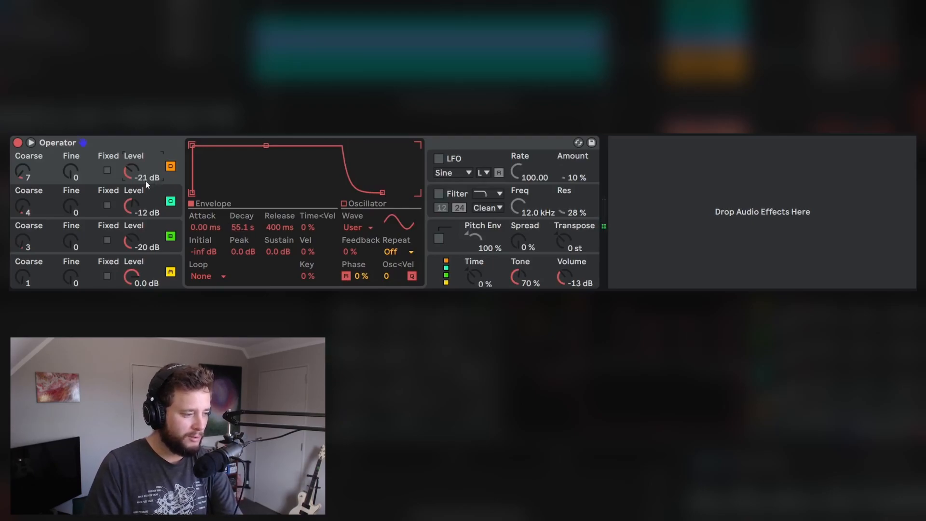
pyautogui.moveTo(129, 172); pyautogui.dragTo(129, 167)
pyautogui.moveTo(238, 227); pyautogui.dragTo(225, 244)
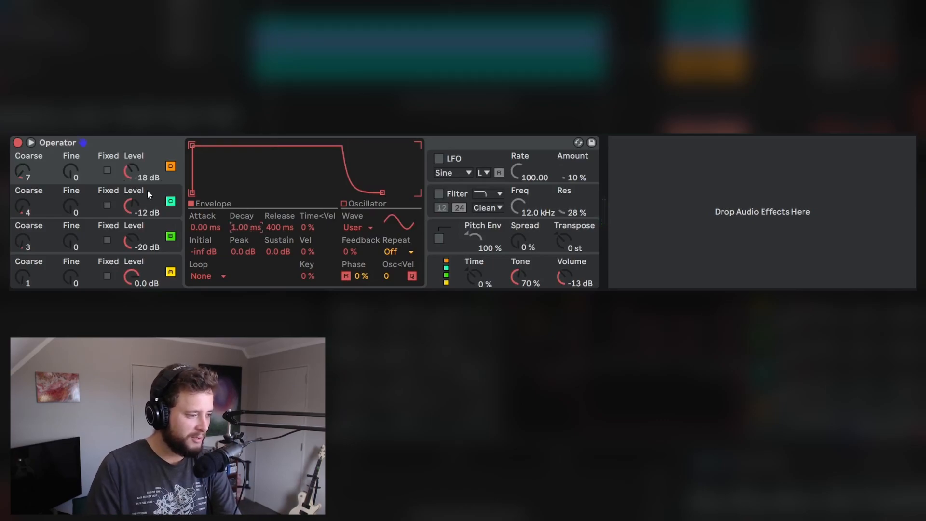
pyautogui.moveTo(133, 161)
pyautogui.mouseDown()
pyautogui.moveTo(133, 188)
pyautogui.moveTo(133, 155)
pyautogui.moveTo(133, 188)
pyautogui.moveTo(134, 160)
pyautogui.moveTo(133, 168)
pyautogui.mouseUp()
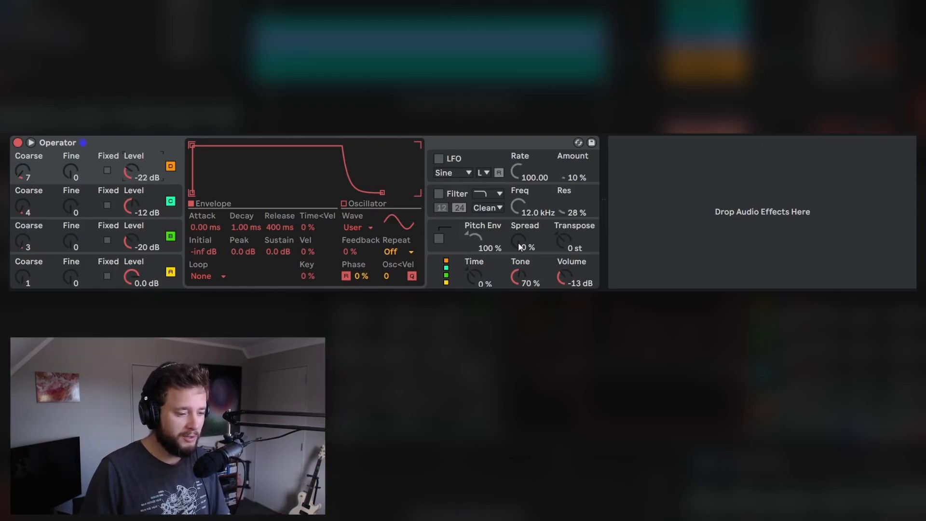
# - Try full stereo spread on Operator, sum the output to mono in a Utility, and settle the spread at 40 %
pyautogui.moveTo(519, 246); pyautogui.dragTo(519, 226)
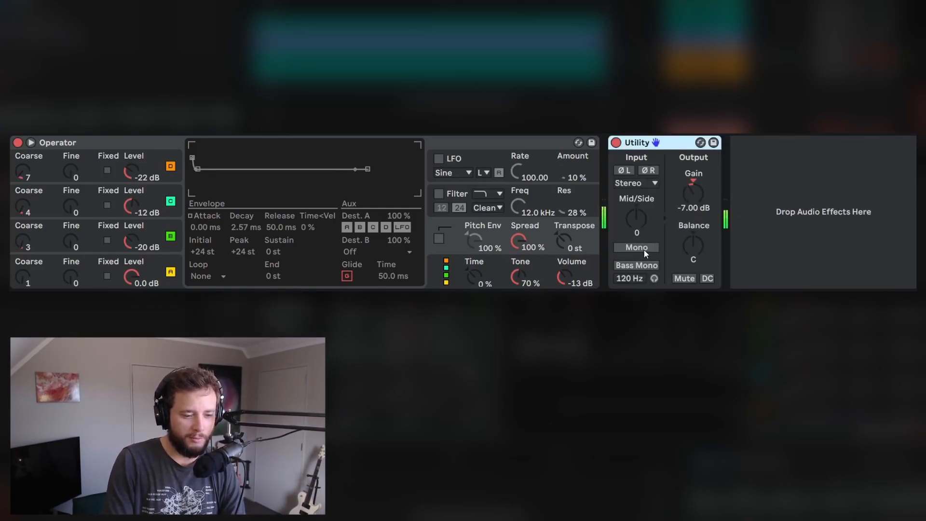
pyautogui.click(644, 250)
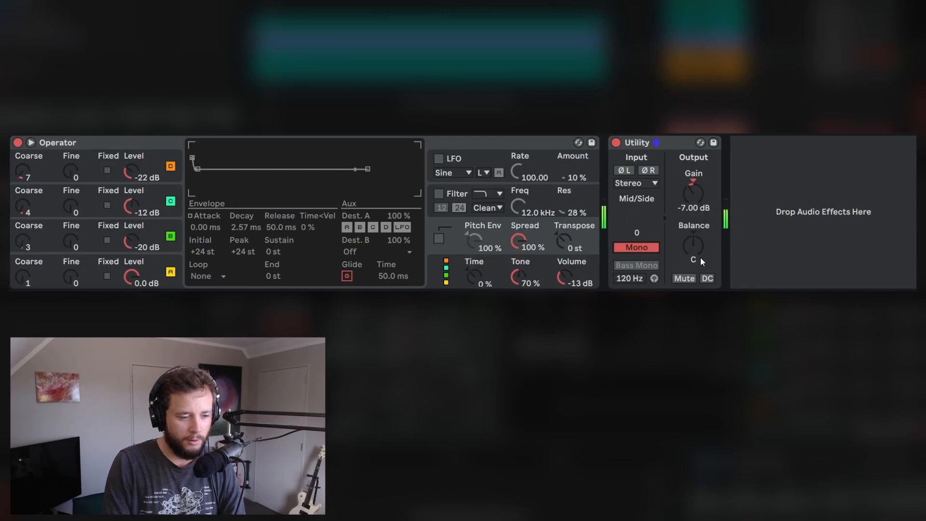
pyautogui.moveTo(518, 241)
pyautogui.mouseDown()
pyautogui.moveTo(518, 271)
pyautogui.moveTo(518, 238)
pyautogui.mouseUp()
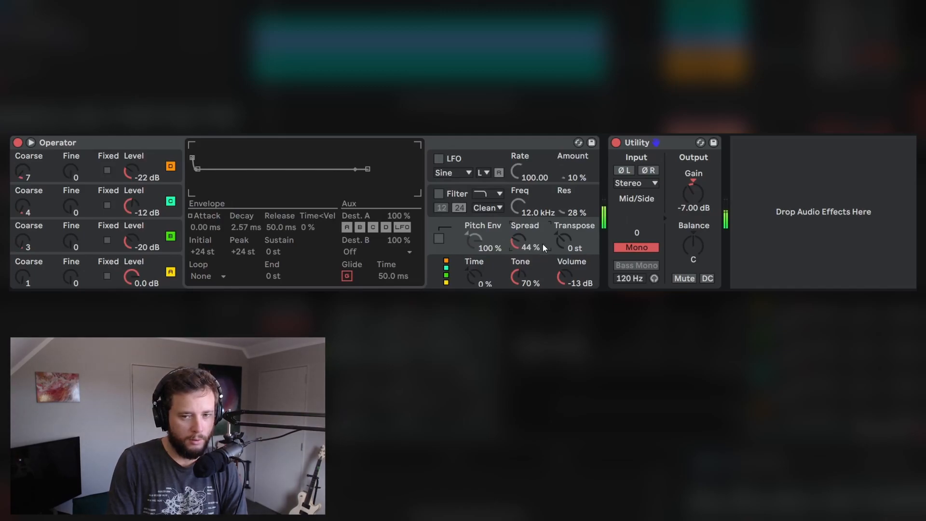
pyautogui.moveTo(521, 244); pyautogui.dragTo(521, 250)
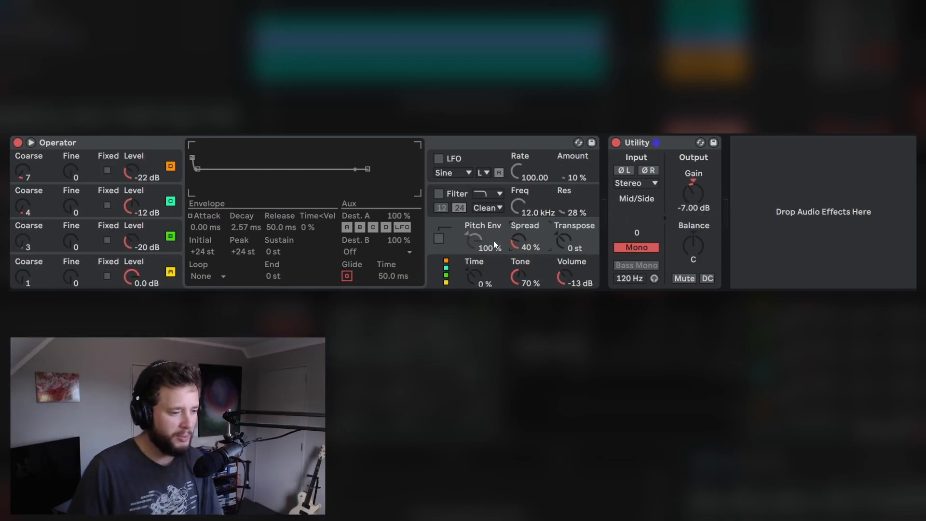
# - Turn on Operator's filter, change it to the high-pass type and set its frequency to 30.0 Hz
pyautogui.click(544, 200)
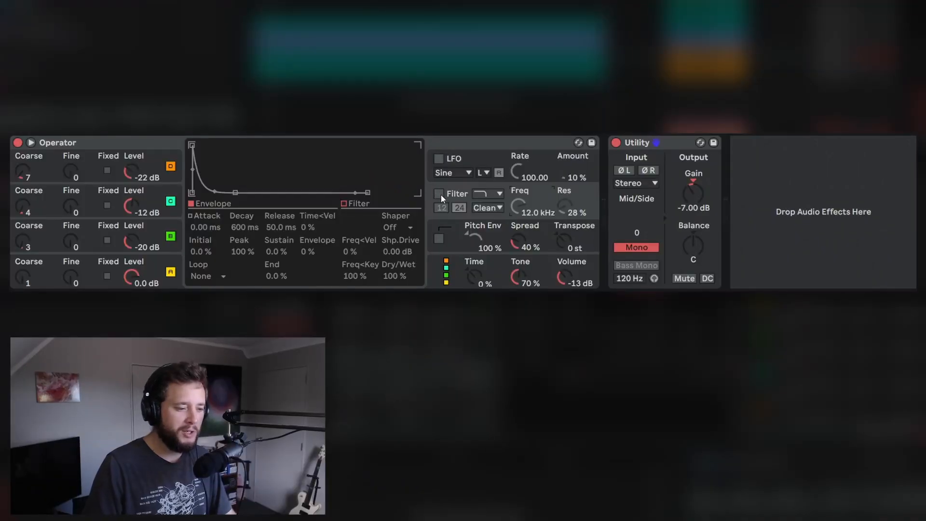
pyautogui.click(440, 193)
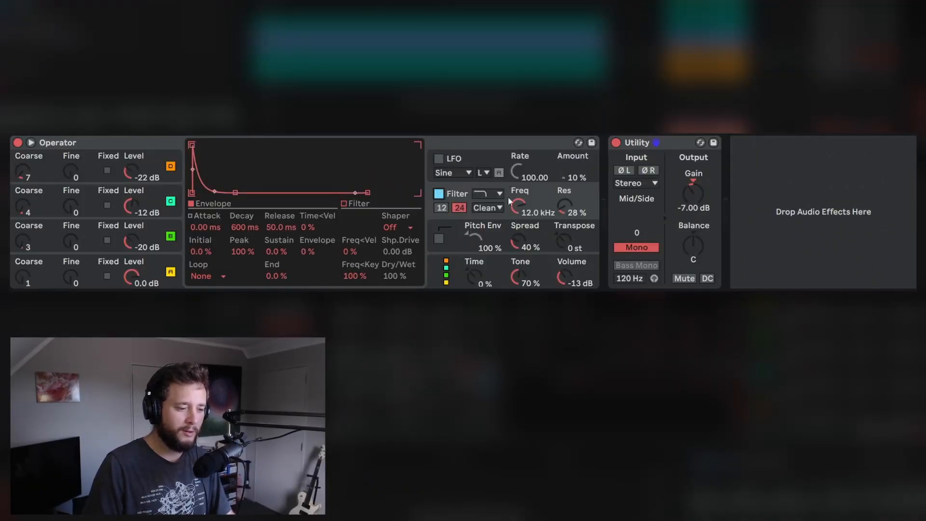
pyautogui.moveTo(516, 207); pyautogui.dragTo(517, 190)
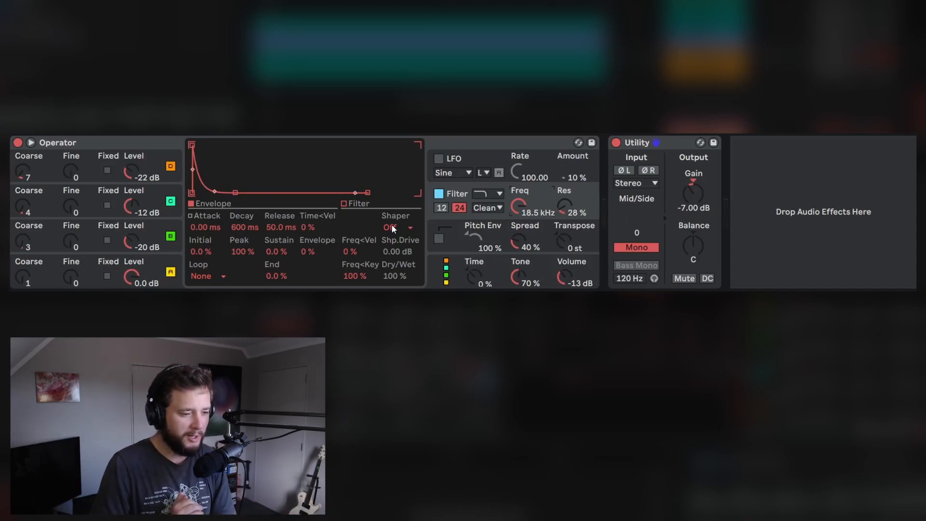
pyautogui.click(493, 196)
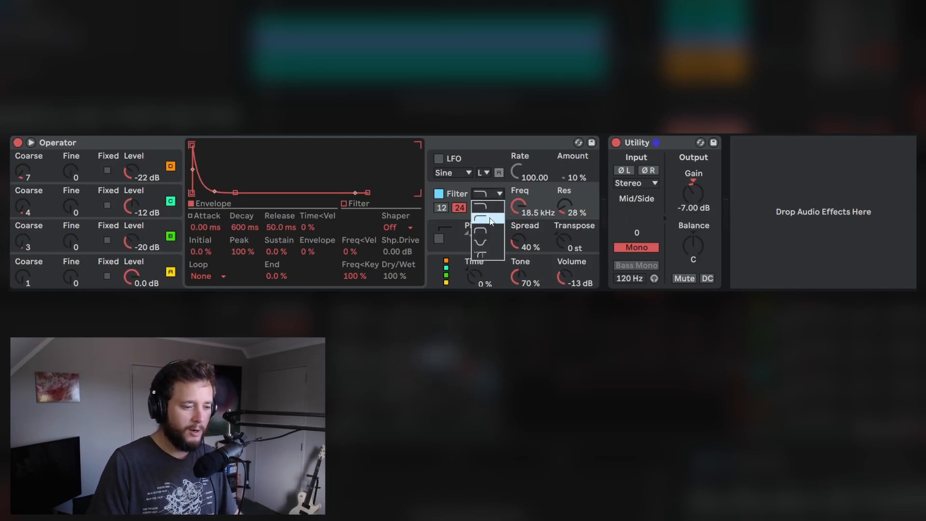
pyautogui.click(506, 221)
pyautogui.moveTo(520, 206); pyautogui.dragTo(523, 207)
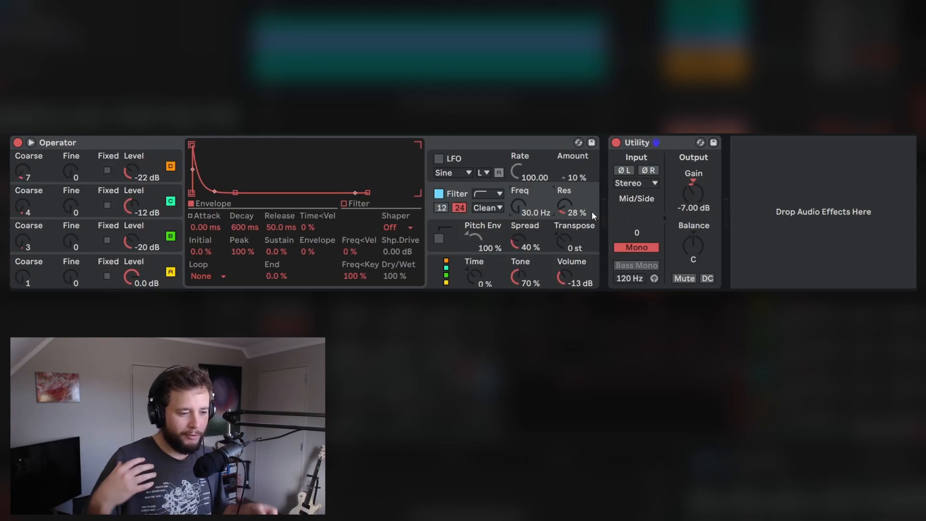
pyautogui.click(497, 194)
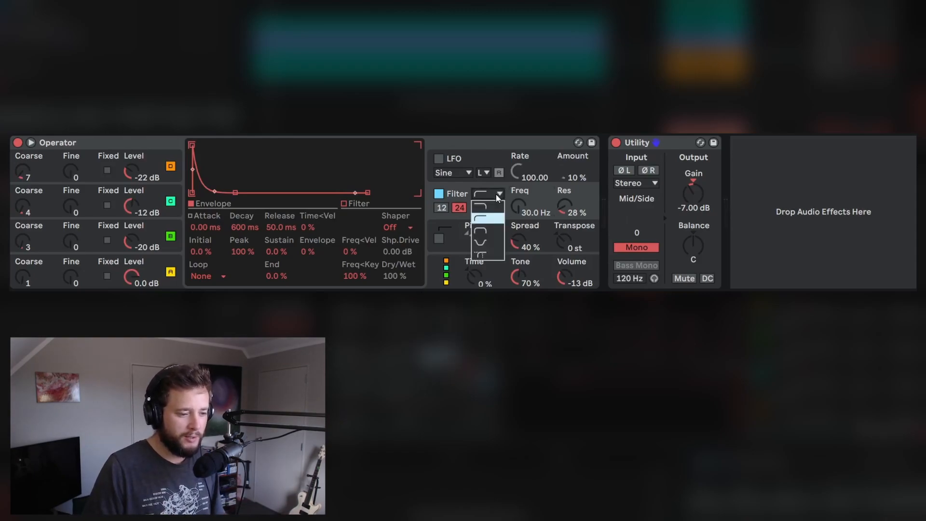
pyautogui.click(488, 206)
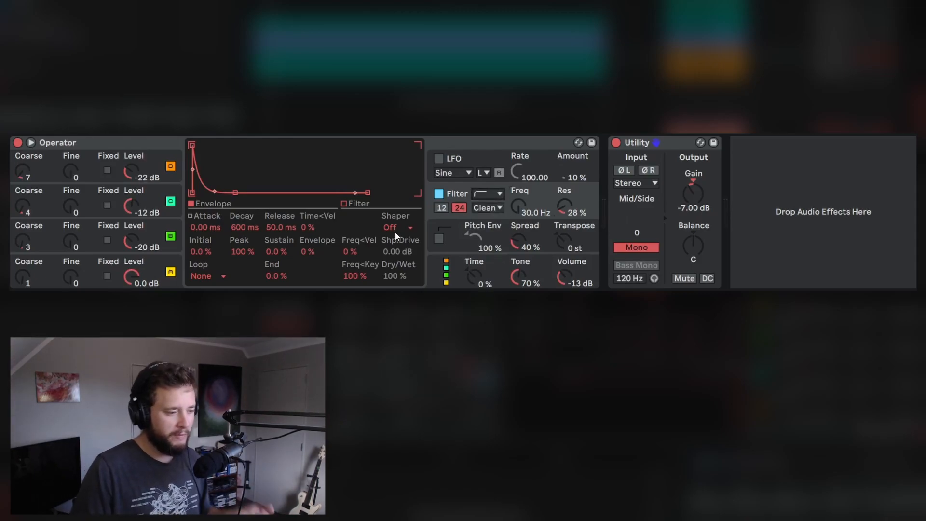
# - Give the filter a 12 dB slope, raise its drive to 21.6 dB and try the OSR and MS2 circuits
pyautogui.click(439, 207)
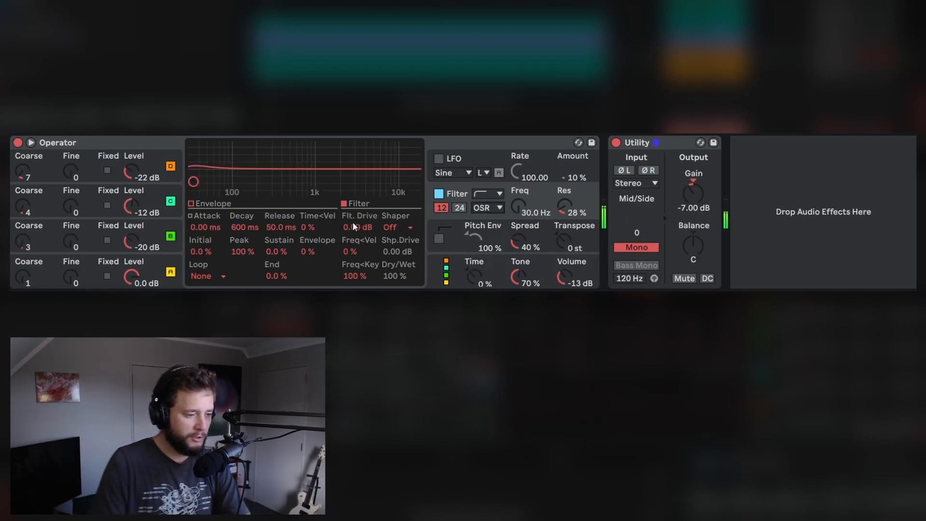
pyautogui.moveTo(348, 229); pyautogui.dragTo(347, 147)
pyautogui.click(487, 207)
pyautogui.click(490, 241)
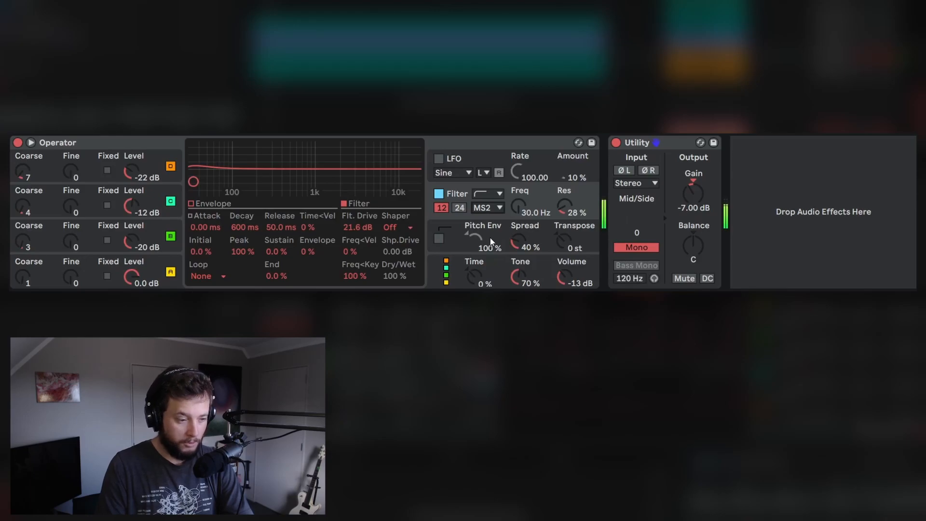
# - Audition the SMP and PRD filter circuits, return to MS2 and set the filter drive to 15.6 dB
pyautogui.click(487, 208)
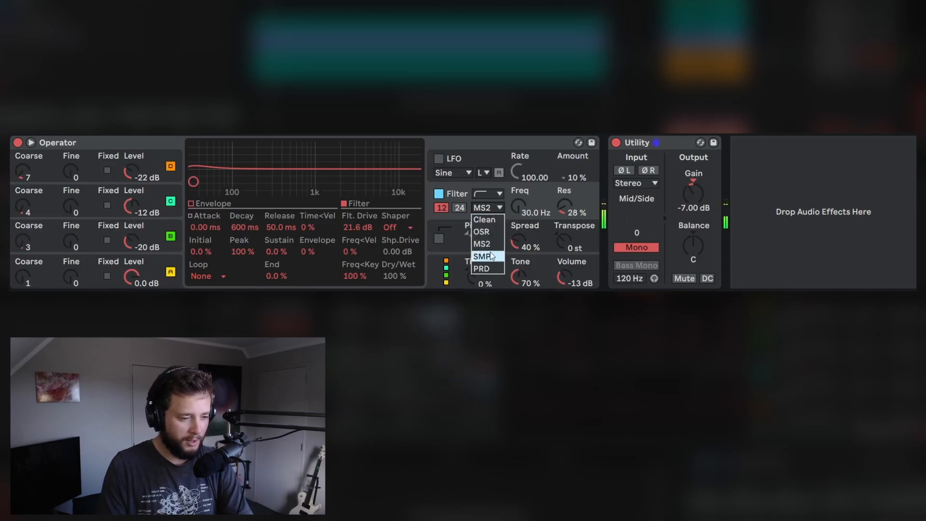
pyautogui.click(490, 252)
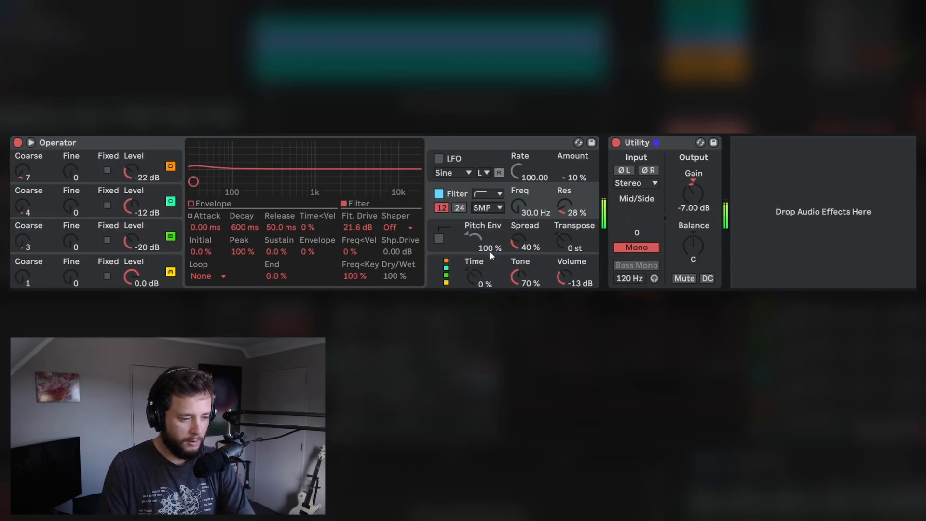
pyautogui.click(487, 208)
pyautogui.click(490, 262)
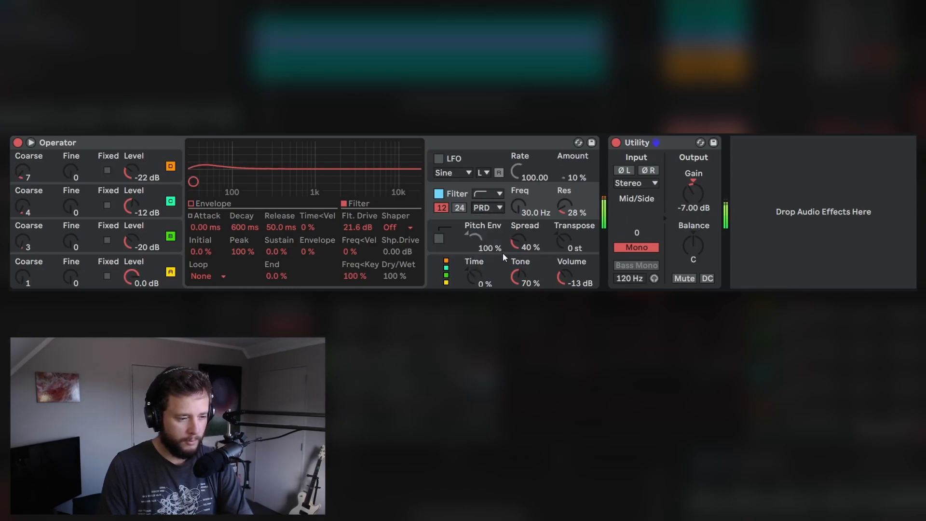
pyautogui.click(490, 217)
pyautogui.click(488, 239)
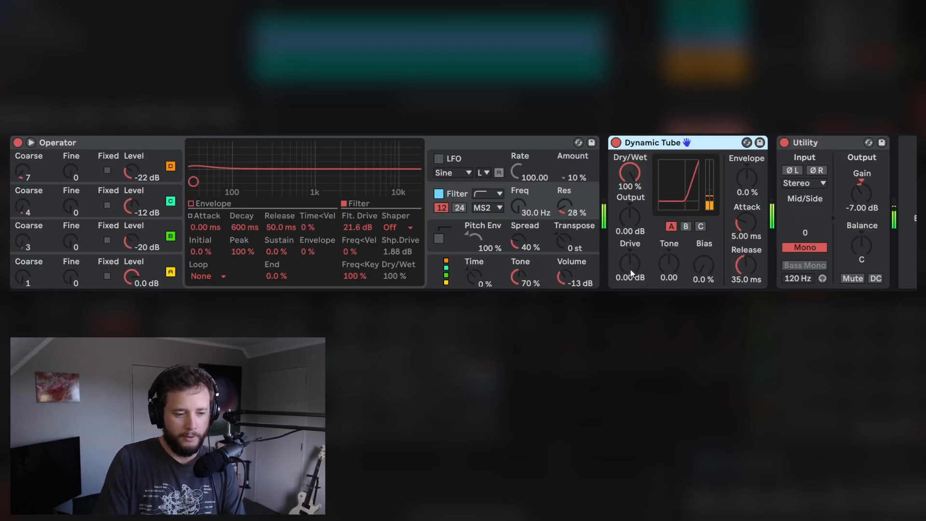
pyautogui.moveTo(358, 227); pyautogui.dragTo(357, 223)
# - Place Dynamic Tube after Utility, choose tube B and set drive to 5.95 dB, tone to 0.17 and bias to 63 %
pyautogui.moveTo(627, 267); pyautogui.dragTo(627, 229)
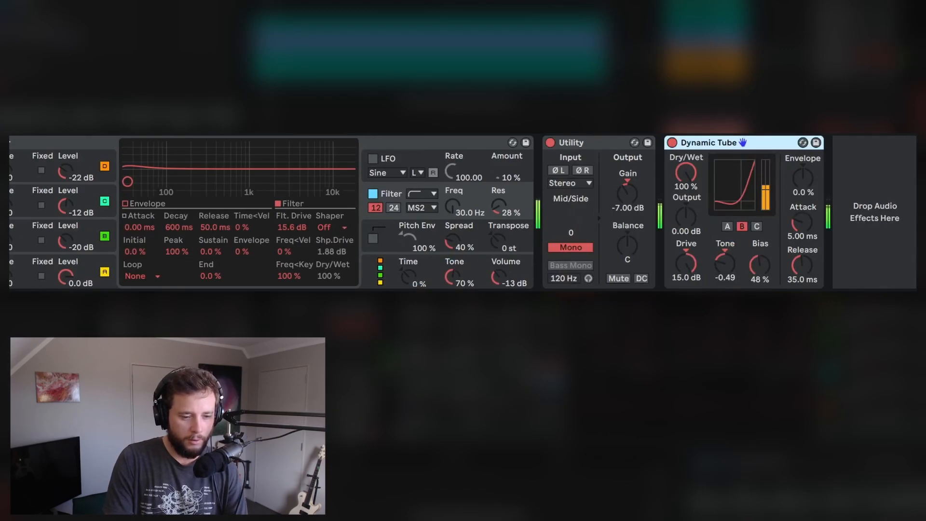
pyautogui.moveTo(688, 271); pyautogui.dragTo(719, 233)
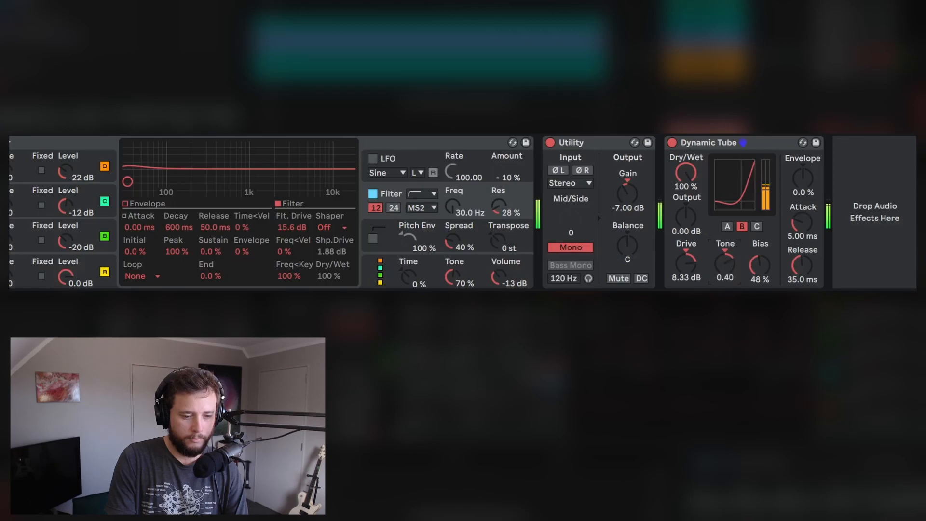
pyautogui.moveTo(756, 272)
pyautogui.mouseDown()
pyautogui.moveTo(756, 227)
pyautogui.moveTo(758, 266)
pyautogui.mouseUp()
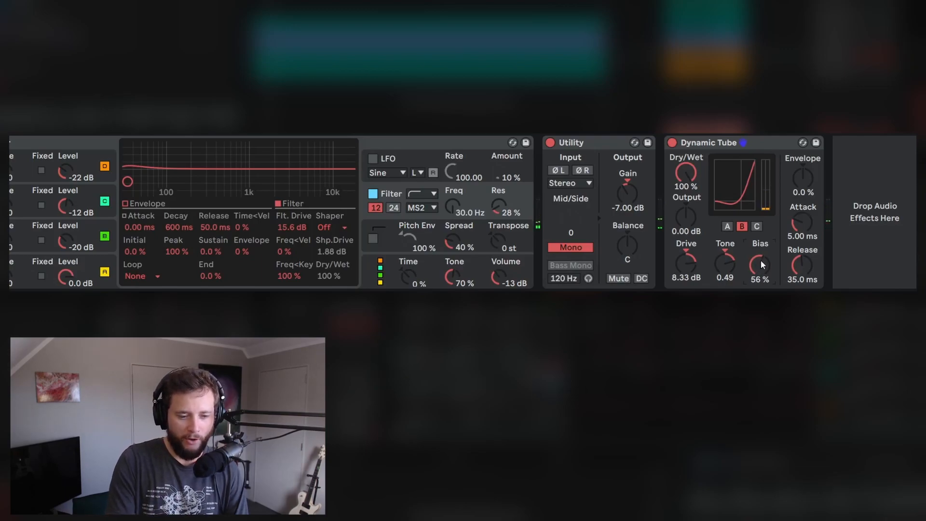
pyautogui.moveTo(762, 265); pyautogui.dragTo(763, 259)
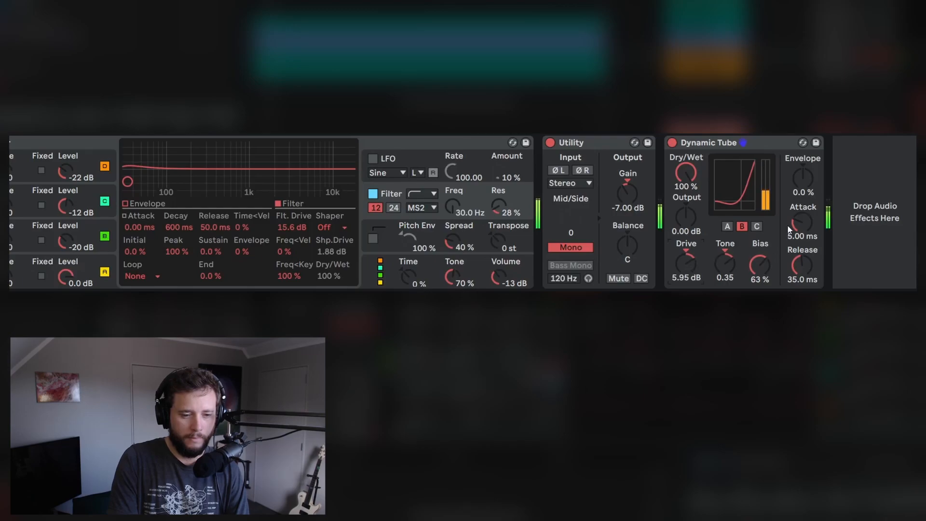
pyautogui.moveTo(731, 266); pyautogui.dragTo(731, 278)
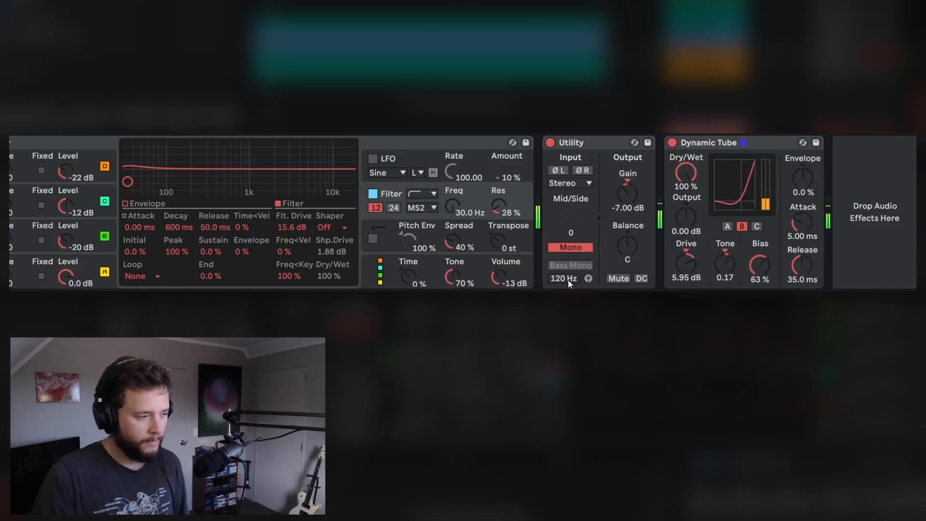
# - Add Chorus-Ensemble after Dynamic Tube in Ensemble mode with a rate of 0.83 Hz and an amount of 71 %
pyautogui.press('space')
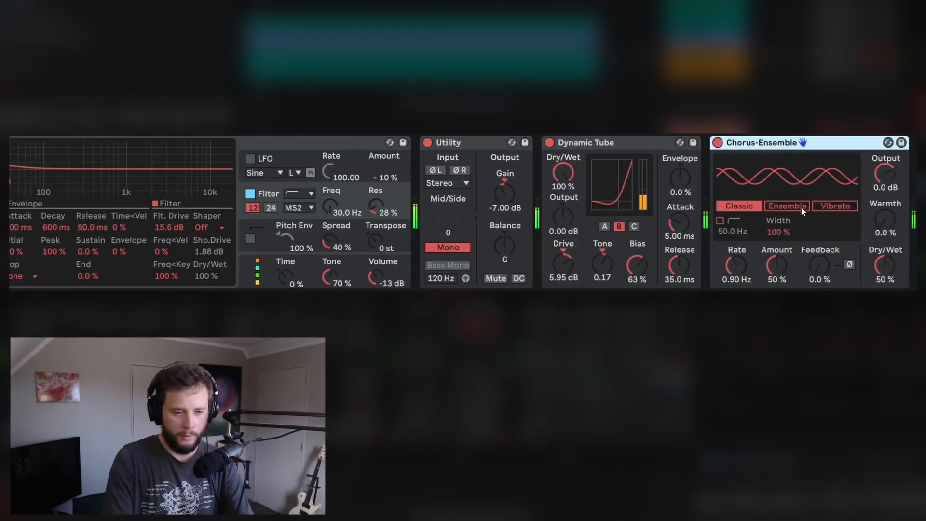
pyautogui.click(801, 207)
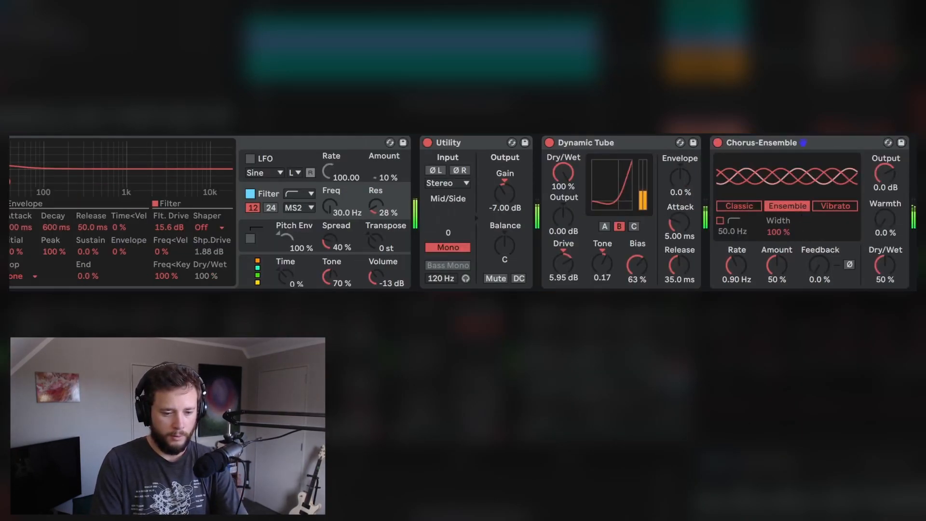
pyautogui.hscroll(3, 463, 213)
pyautogui.moveTo(652, 267); pyautogui.dragTo(689, 254)
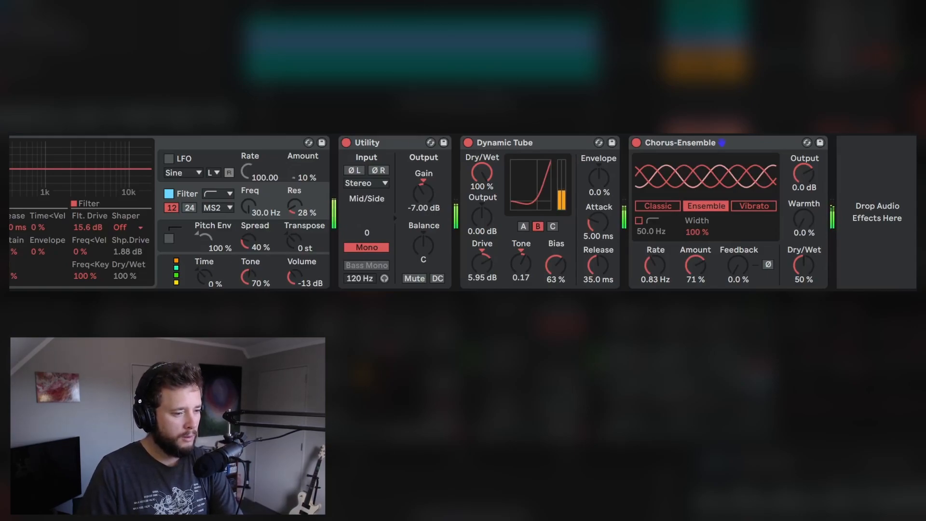
# - Duplicate Dynamic Tube and set the copy's drive to 3.57 dB and output to 12.1 dB
pyautogui.click(543, 147)
pyautogui.hotkey('ctrl', 'd')
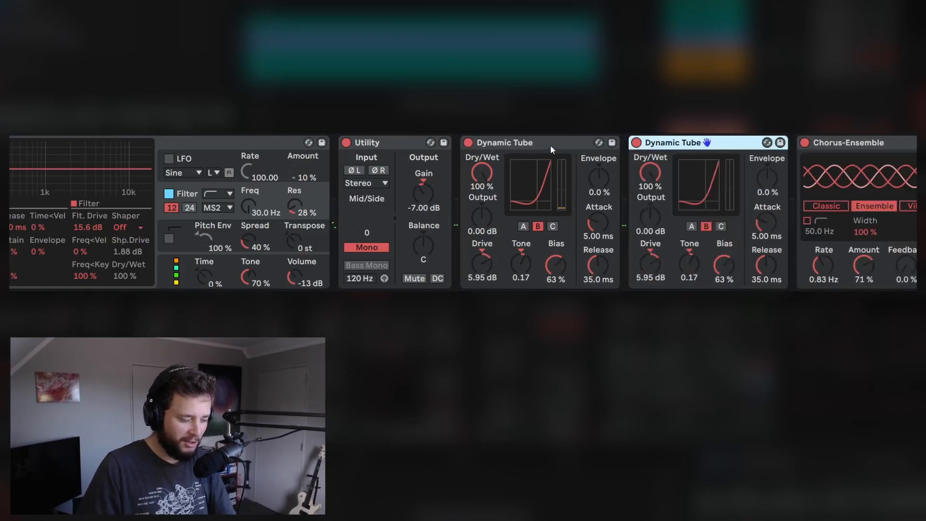
pyautogui.scroll(-3, 776, 206)
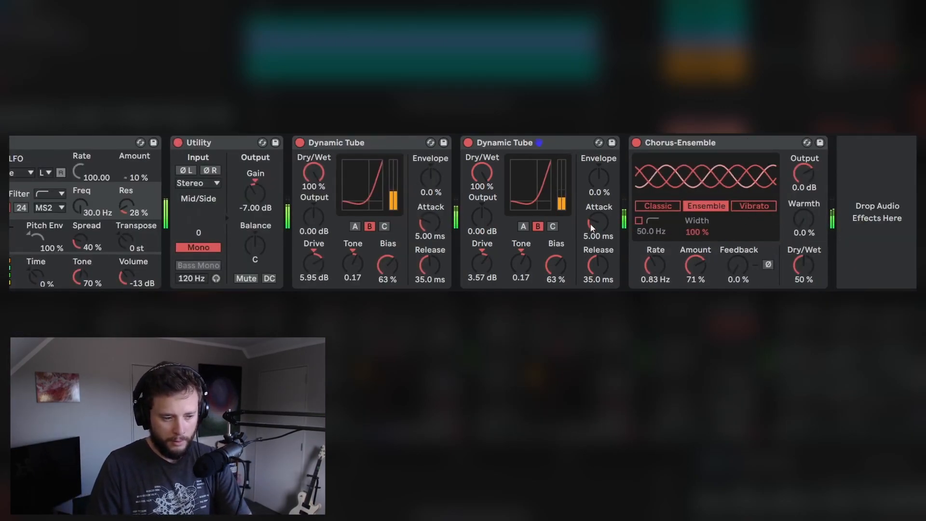
pyautogui.moveTo(481, 218); pyautogui.dragTo(482, 189)
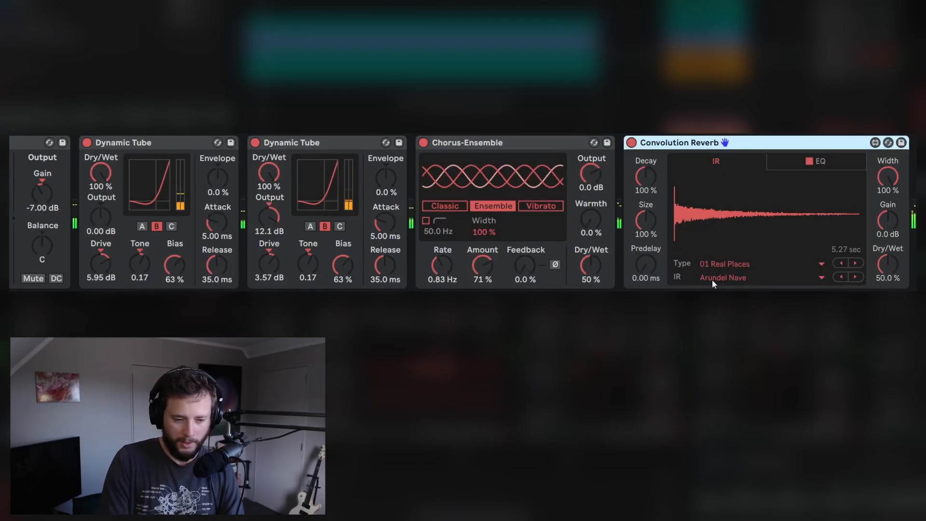
# - Set Convolution Reverb's type to 02 Ambience and Small Rooms and audition its impulse responses, settling on ABLCR Air 2
pyautogui.click(721, 262)
pyautogui.click(770, 135)
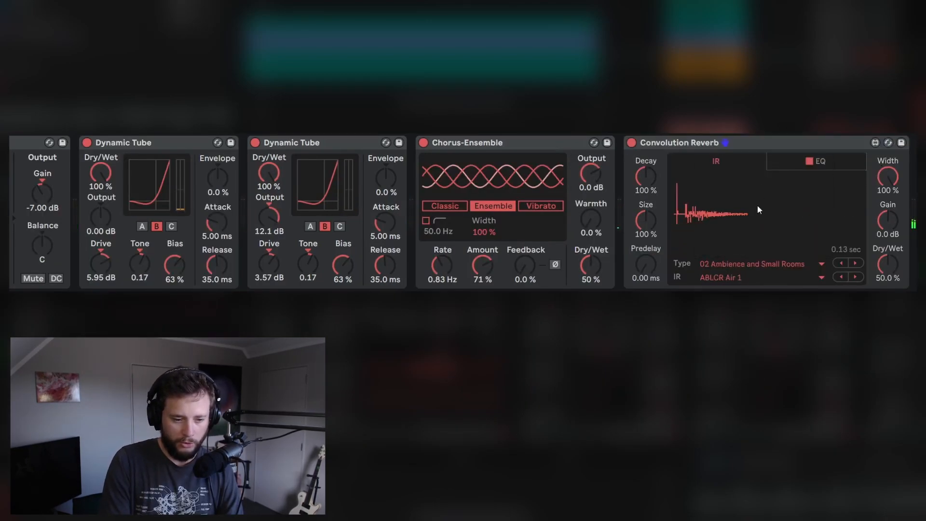
pyautogui.click(854, 278)
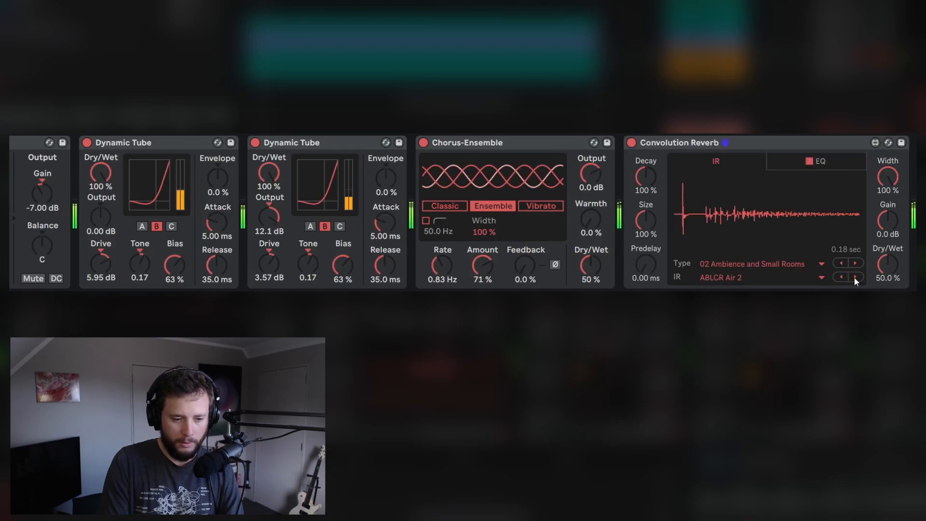
pyautogui.click(854, 278)
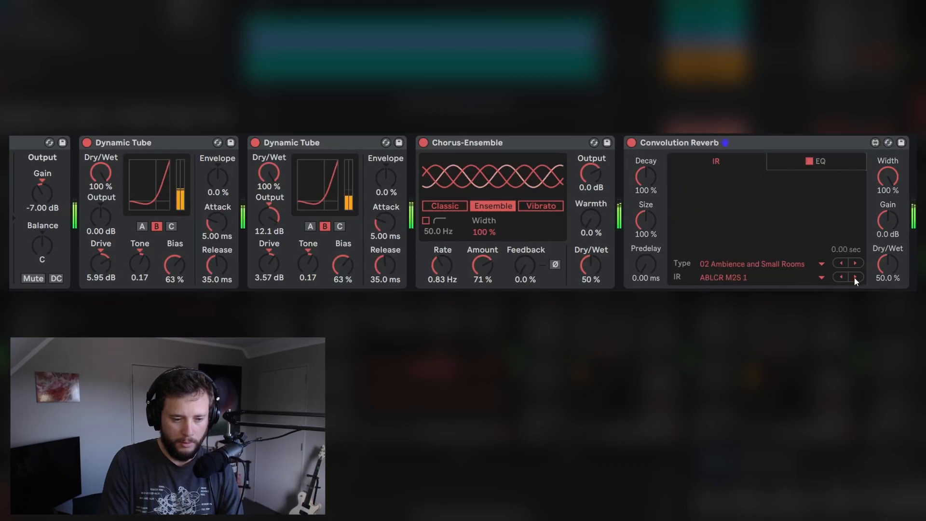
pyautogui.click(855, 278)
pyautogui.click(842, 278)
pyautogui.click(842, 278)
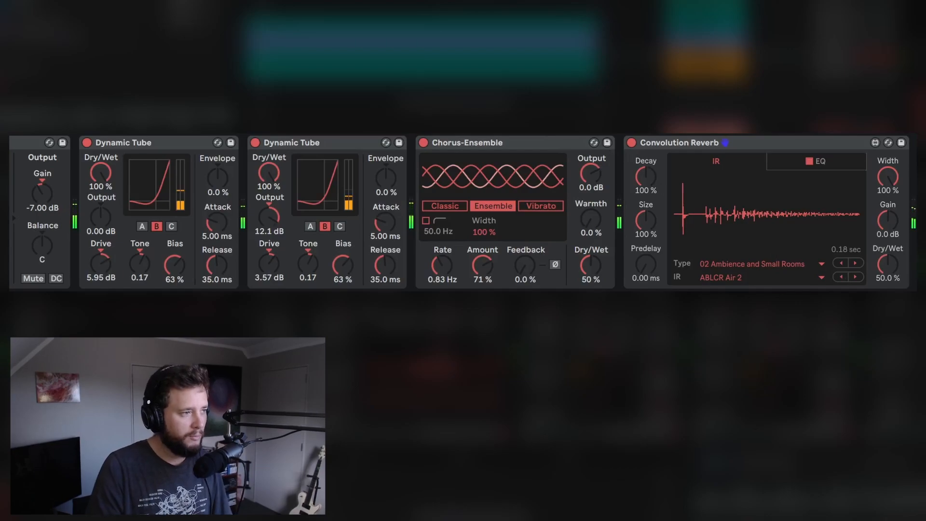
# - Add a second Convolution Reverb at the end of the chain with the IR Hallraum Hinten ORTF response and 34.3 % dry/wet
pyautogui.moveTo(606, 145); pyautogui.dragTo(874, 190)
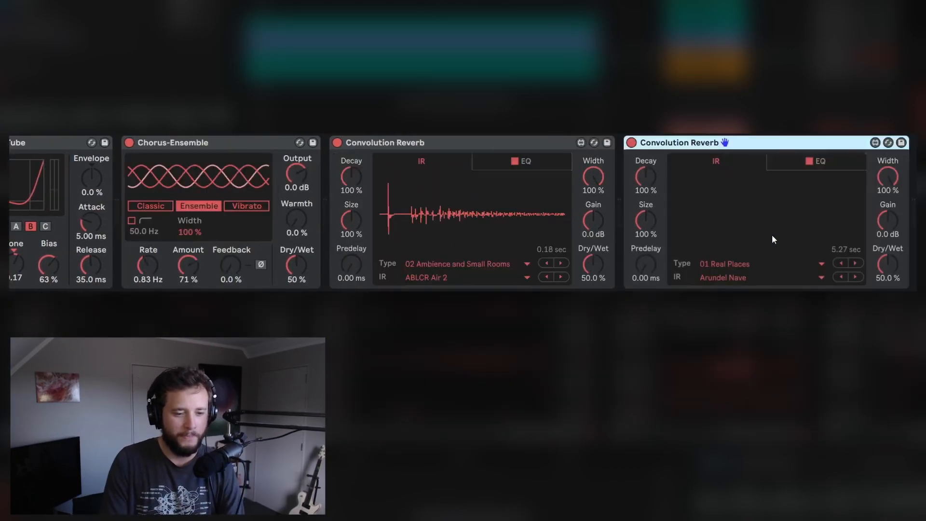
pyautogui.click(841, 277)
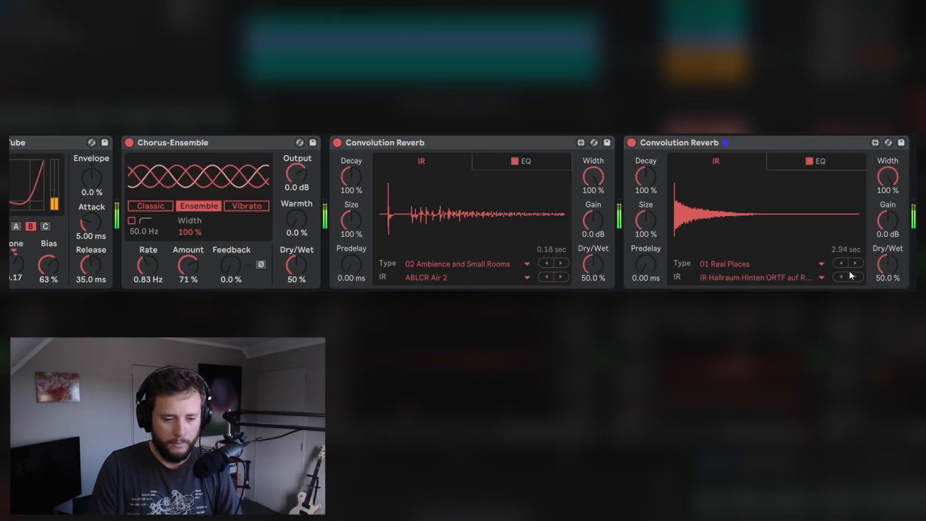
pyautogui.moveTo(881, 265); pyautogui.dragTo(881, 281)
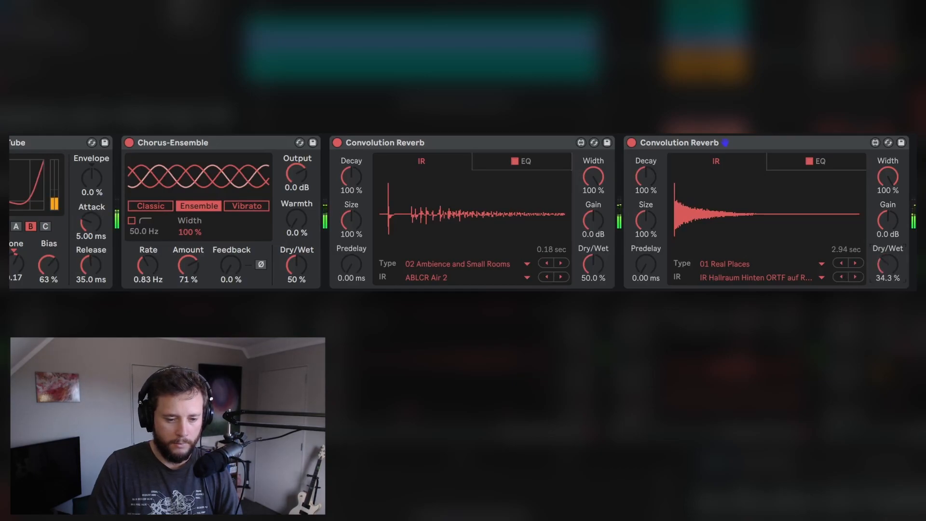
# - Rebalance Operator's oscillator levels to -8.4 dB for C, -21 dB for B and -21 dB for D
pyautogui.hscroll(-5, 881, 264)
pyautogui.hscroll(-5, 463, 212)
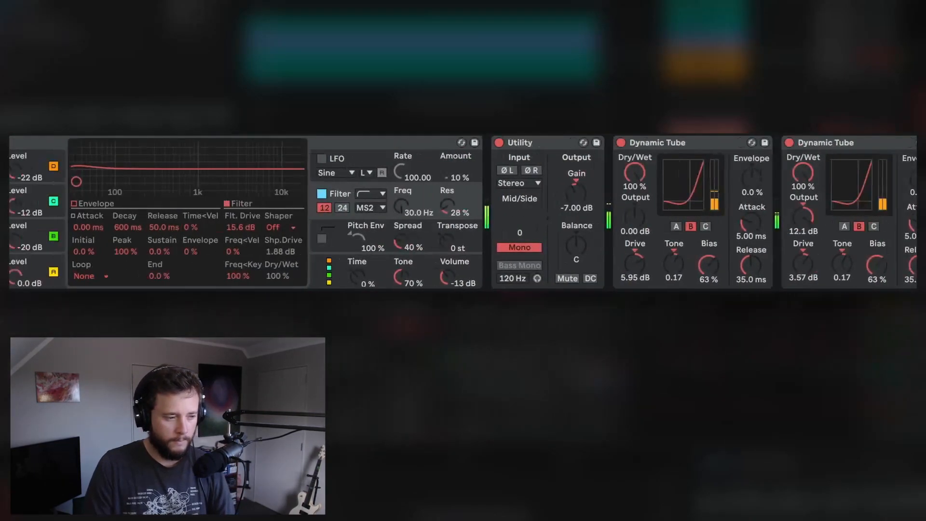
pyautogui.hscroll(8, 463, 213)
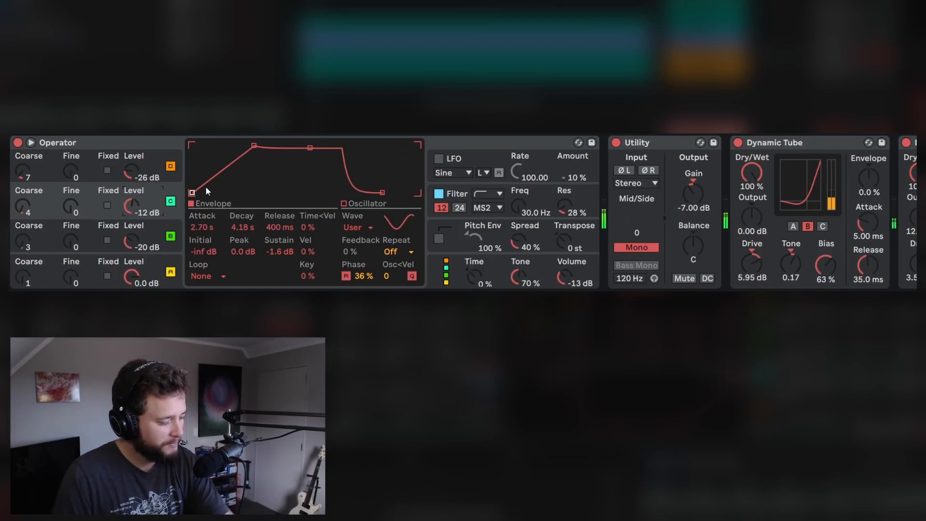
pyautogui.moveTo(135, 209)
pyautogui.mouseDown()
pyautogui.moveTo(135, 193)
pyautogui.moveTo(136, 203)
pyautogui.mouseUp()
pyautogui.moveTo(131, 242)
pyautogui.mouseDown()
pyautogui.moveTo(131, 255)
pyautogui.moveTo(131, 244)
pyautogui.mouseUp()
pyautogui.moveTo(131, 172); pyautogui.dragTo(130, 167)
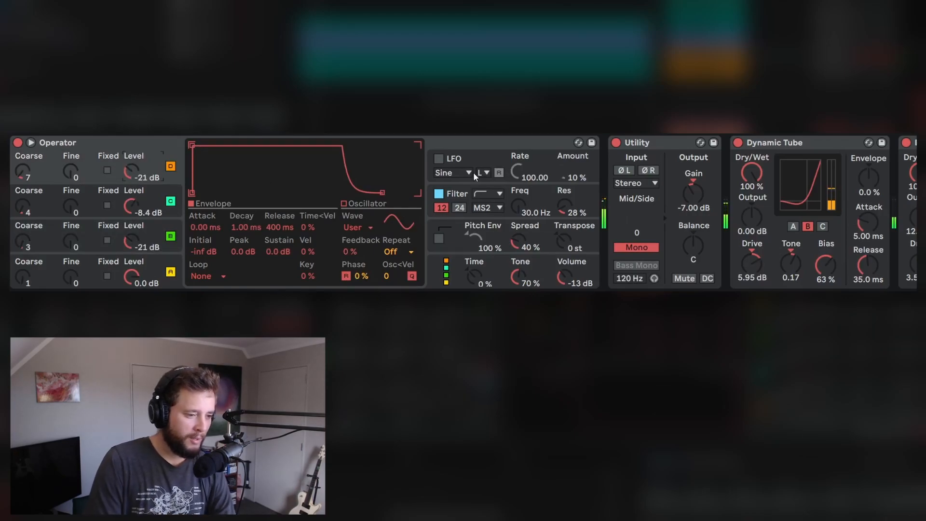
# - Enable Operator's LFO, assign its second destination to Vol D and adjust the LFO rate and amount during playback
pyautogui.click(456, 158)
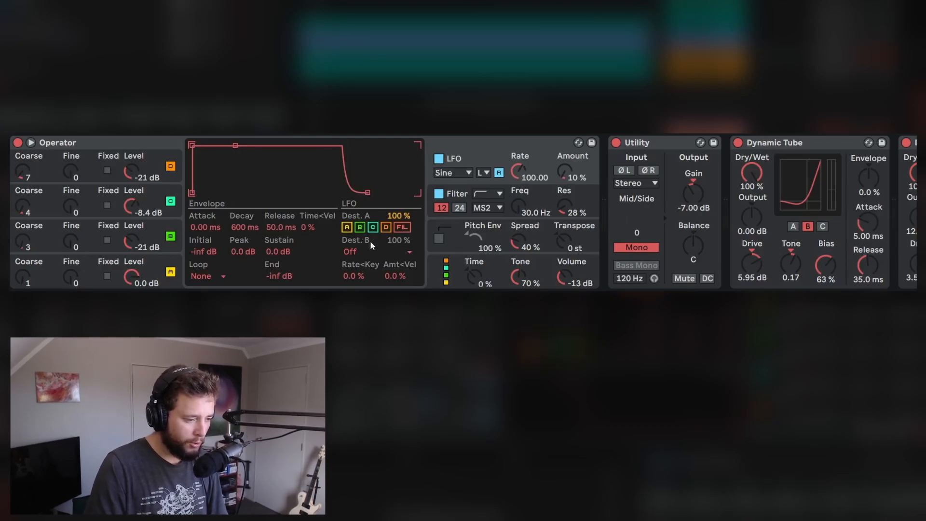
pyautogui.click(356, 252)
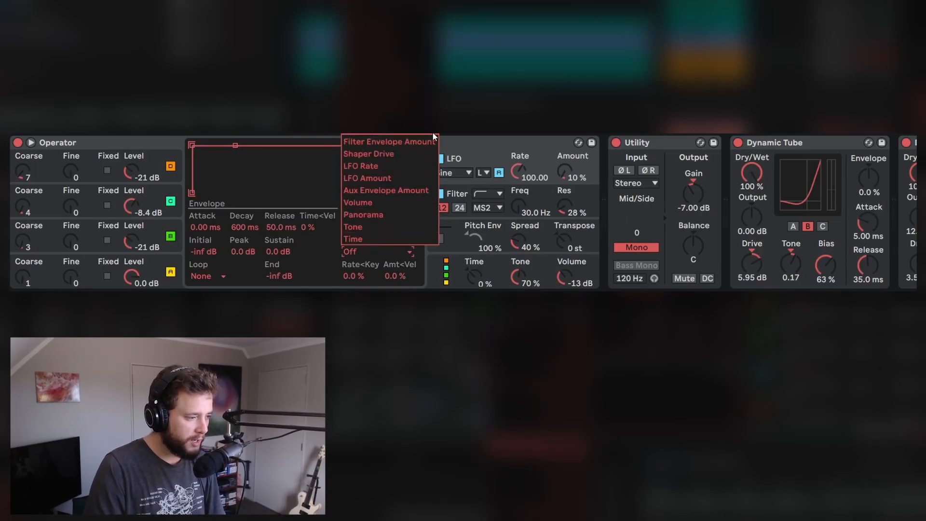
pyautogui.click(386, 142)
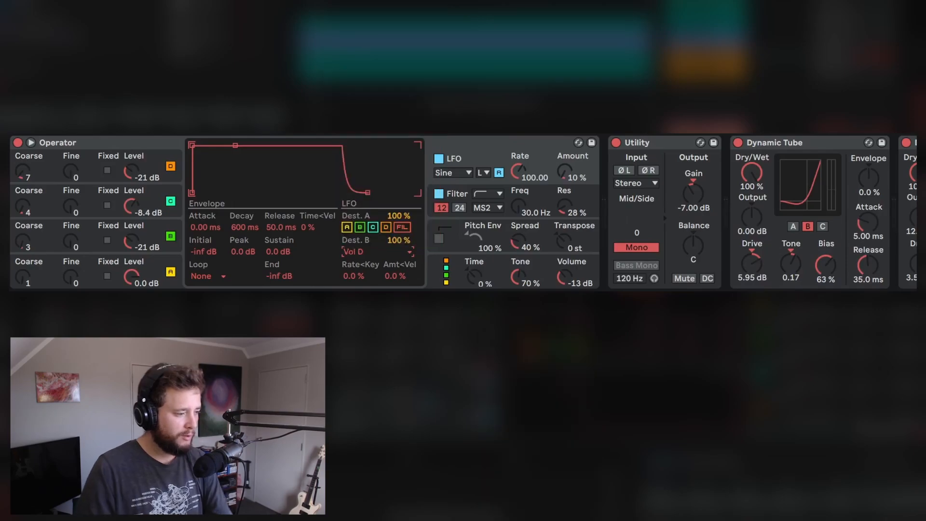
pyautogui.press('space')
pyautogui.moveTo(566, 175); pyautogui.dragTo(565, 120)
pyautogui.moveTo(519, 169); pyautogui.dragTo(518, 196)
pyautogui.moveTo(566, 171); pyautogui.dragTo(566, 186)
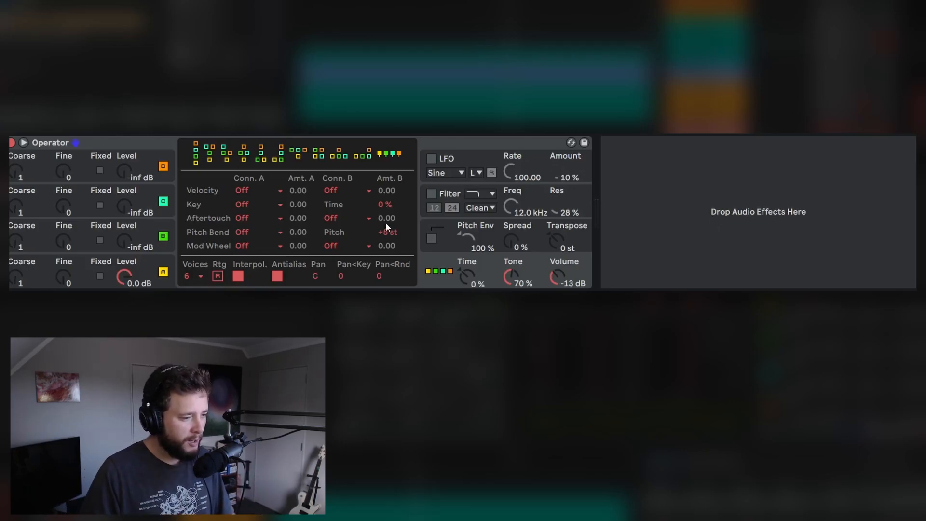
# - In the fresh Operator, choose the algorithm where D modulates C beside independent A and B, and lower oscillator A to -inf dB
pyautogui.click(363, 155)
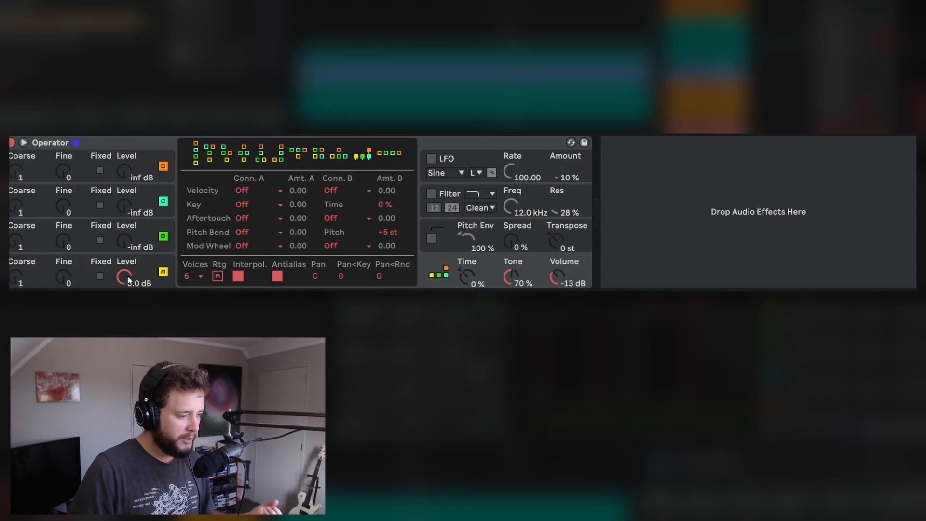
pyautogui.moveTo(128, 277); pyautogui.dragTo(127, 338)
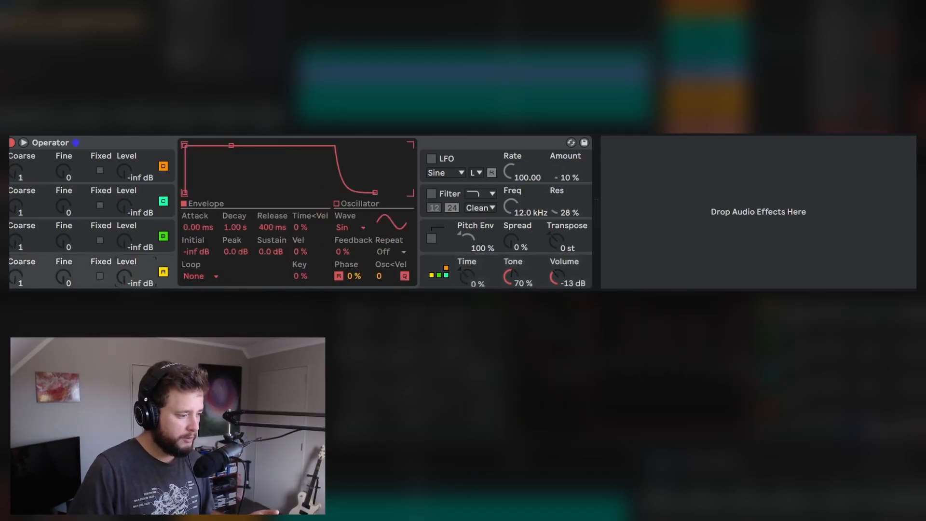
# - Raise oscillator C to 0.0 dB and shape its envelope with 154 ms attack, 123 ms decay and -2.5 dB sustain
pyautogui.click(90, 200)
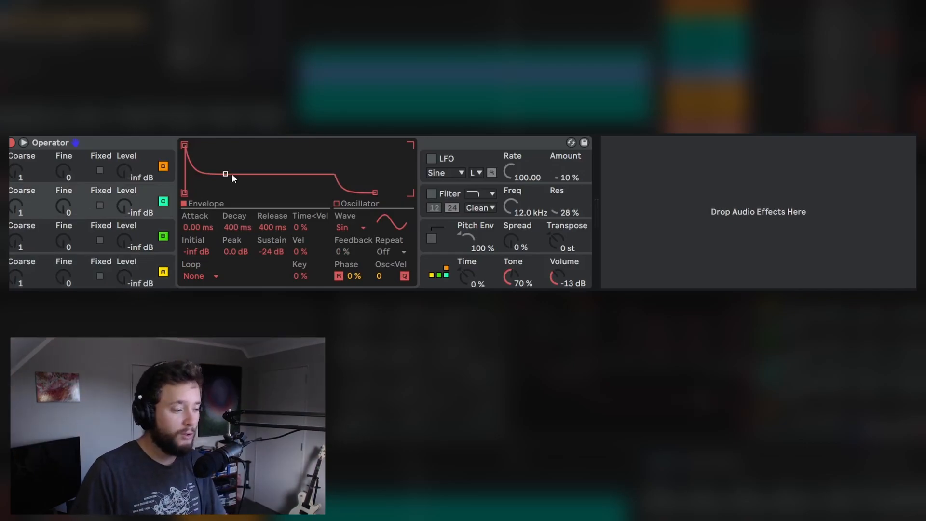
pyautogui.moveTo(124, 207); pyautogui.dragTo(125, 145)
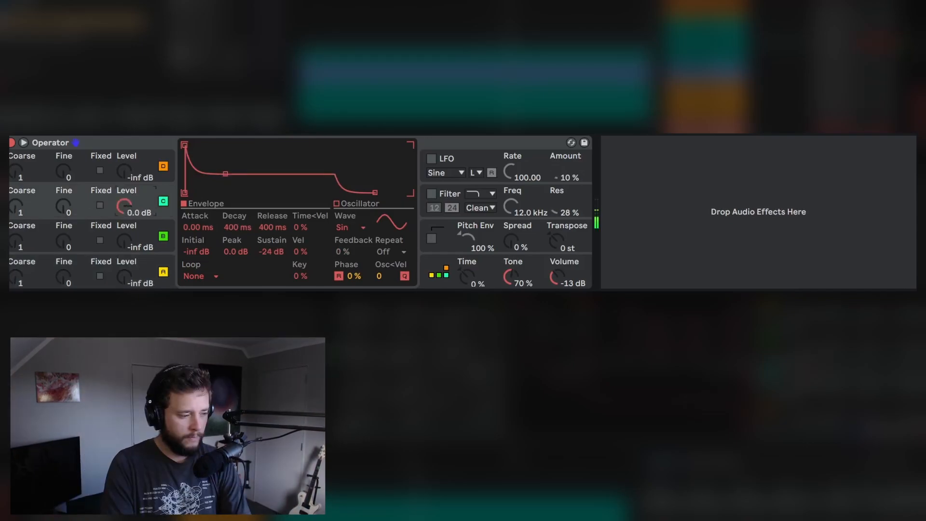
pyautogui.moveTo(226, 174); pyautogui.dragTo(229, 145)
pyautogui.moveTo(198, 227); pyautogui.dragTo(198, 193)
pyautogui.moveTo(279, 145); pyautogui.dragTo(261, 149)
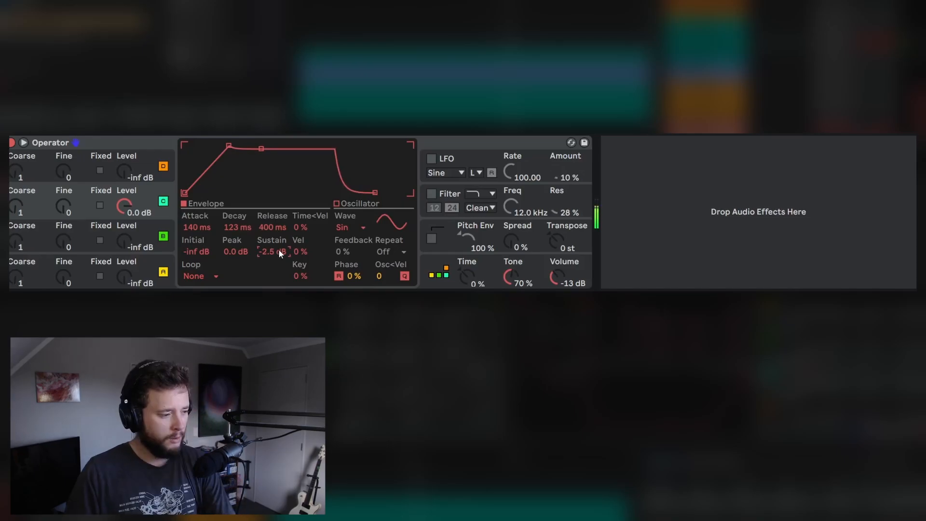
pyautogui.moveTo(186, 228); pyautogui.dragTo(187, 225)
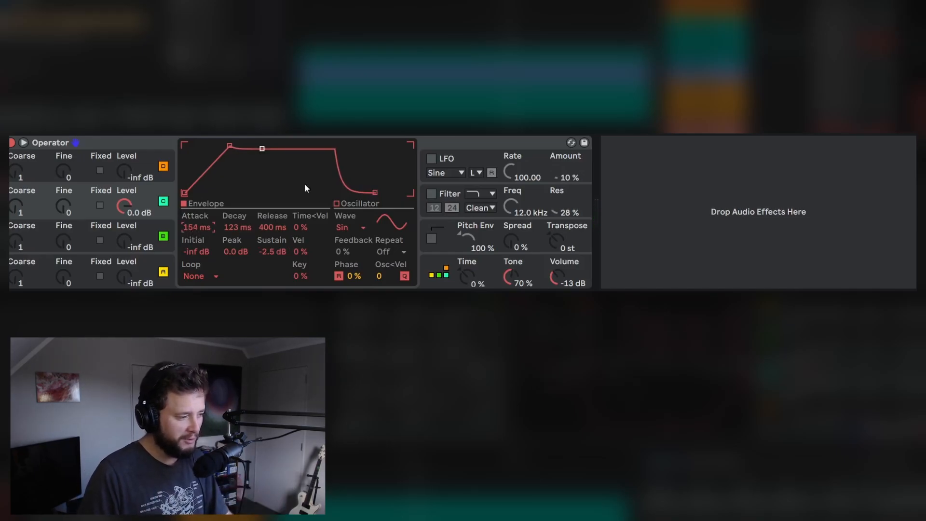
# - Copy oscillator C's envelope to oscillator D and set D's level to -20 dB
pyautogui.click(144, 165)
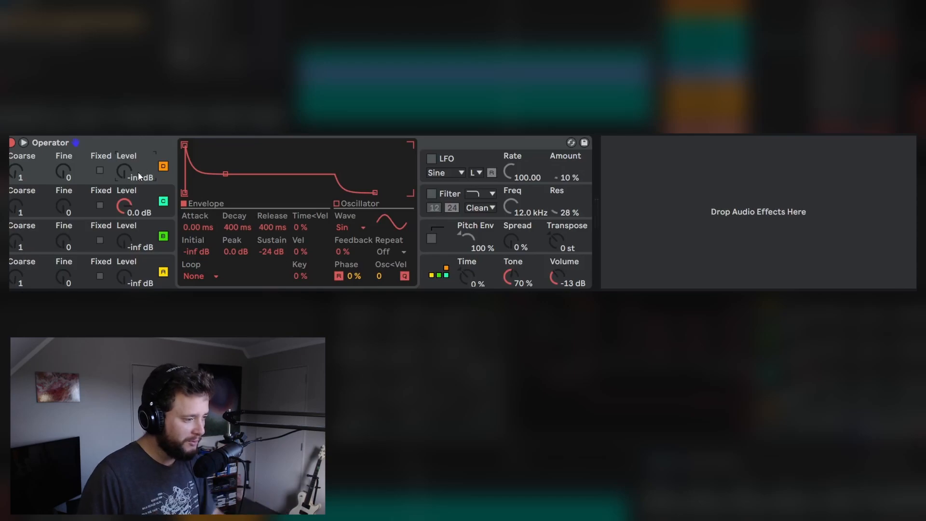
pyautogui.rightClick(261, 154)
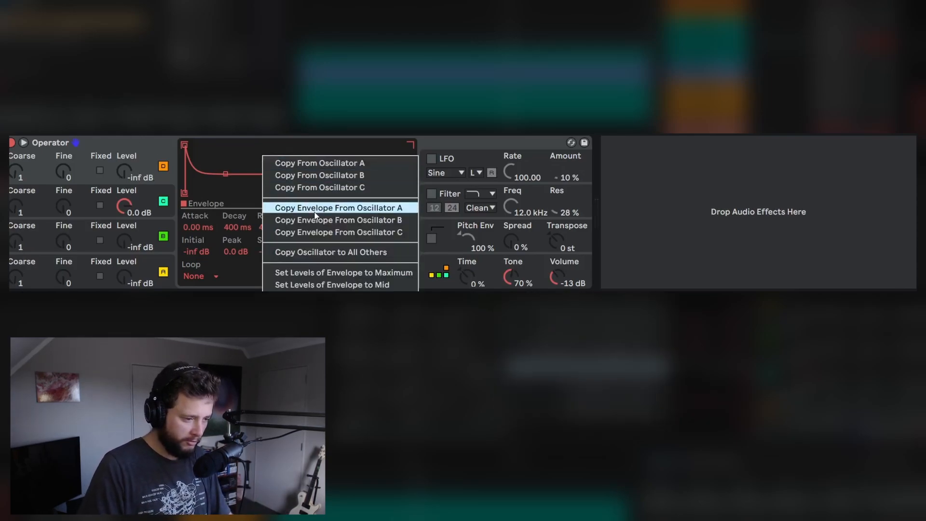
pyautogui.click(341, 230)
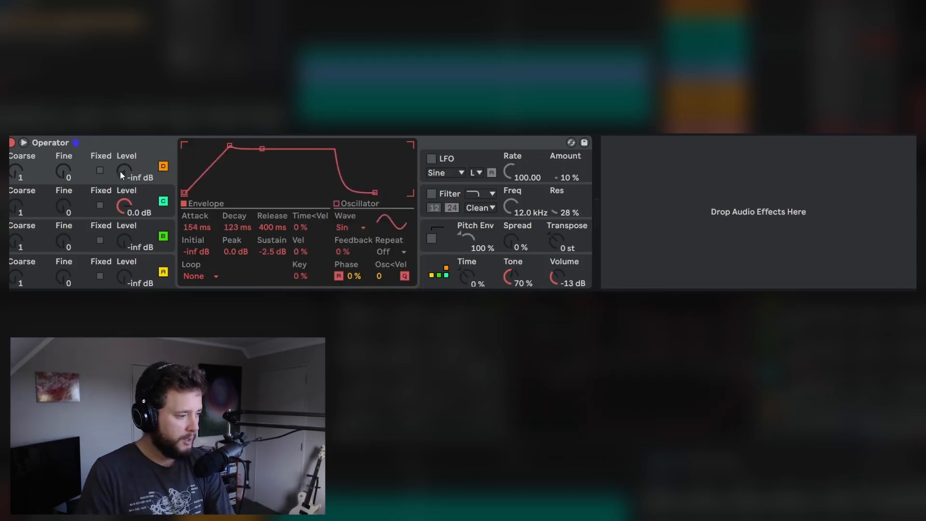
pyautogui.moveTo(124, 171); pyautogui.dragTo(124, 157)
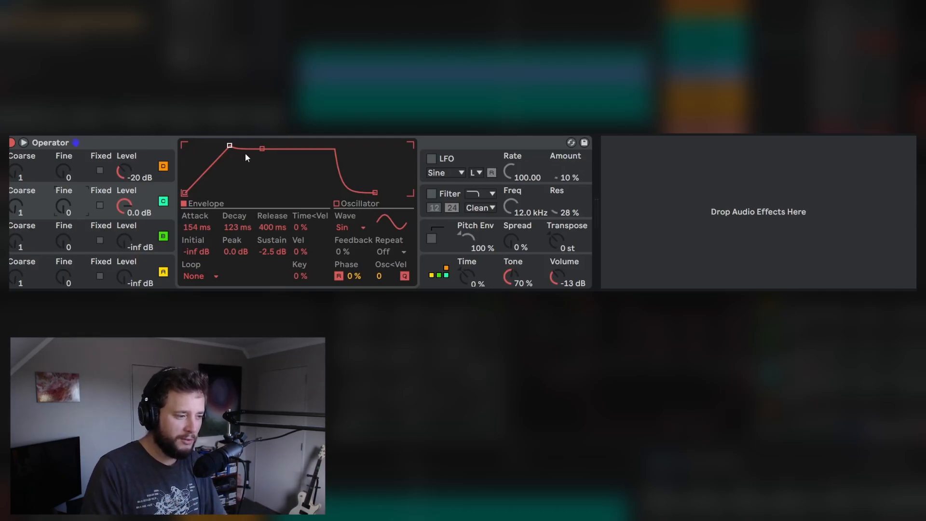
# - Make oscillator D's envelope a short pluck with 0.00 ms attack, 276 ms decay, -inf dB sustain and 1.83 ms release
pyautogui.click(84, 170)
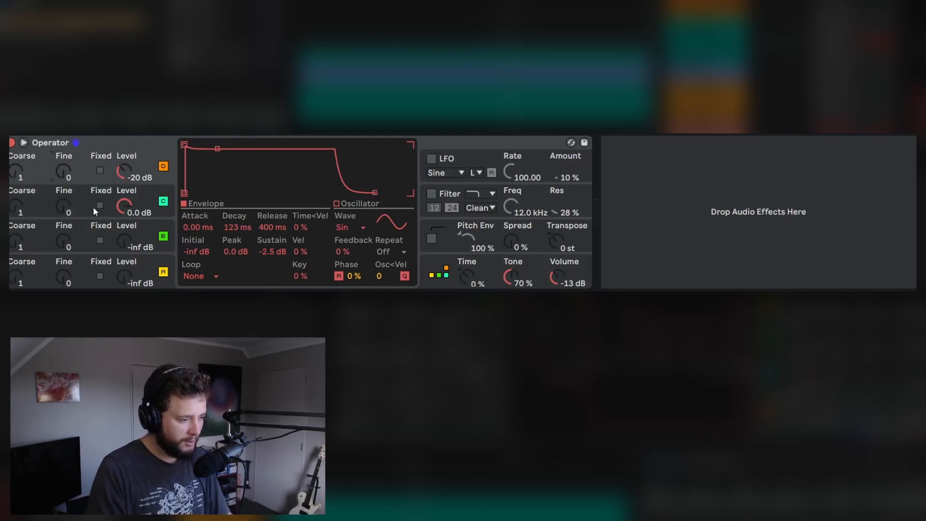
pyautogui.moveTo(197, 228); pyautogui.dragTo(217, 213)
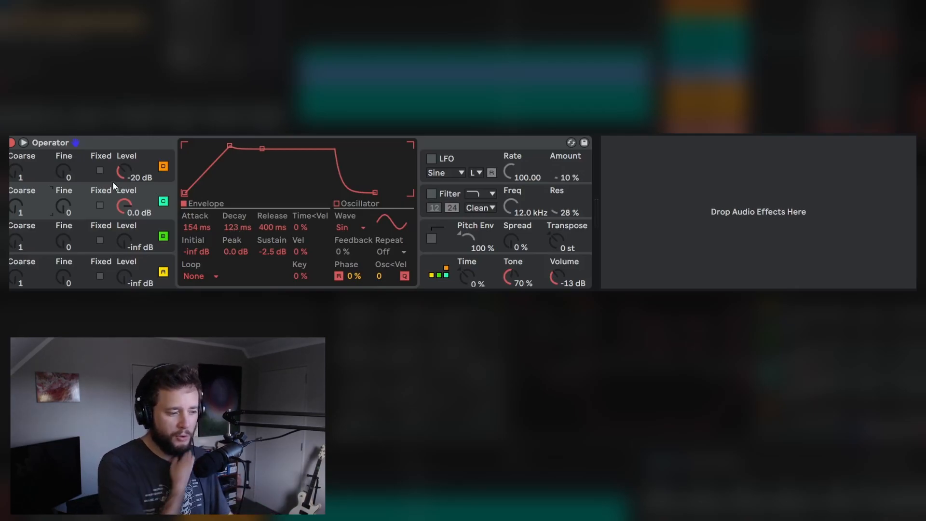
pyautogui.click(49, 172)
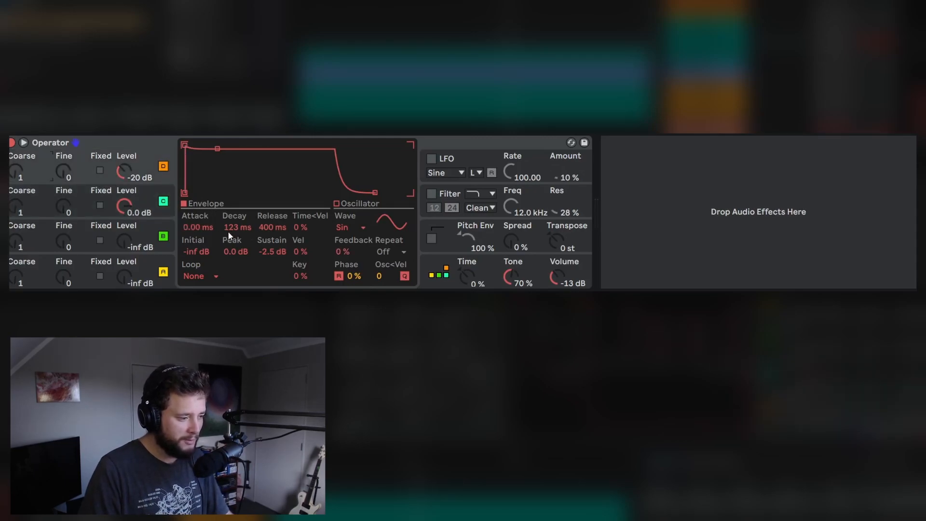
pyautogui.moveTo(234, 227); pyautogui.dragTo(271, 270)
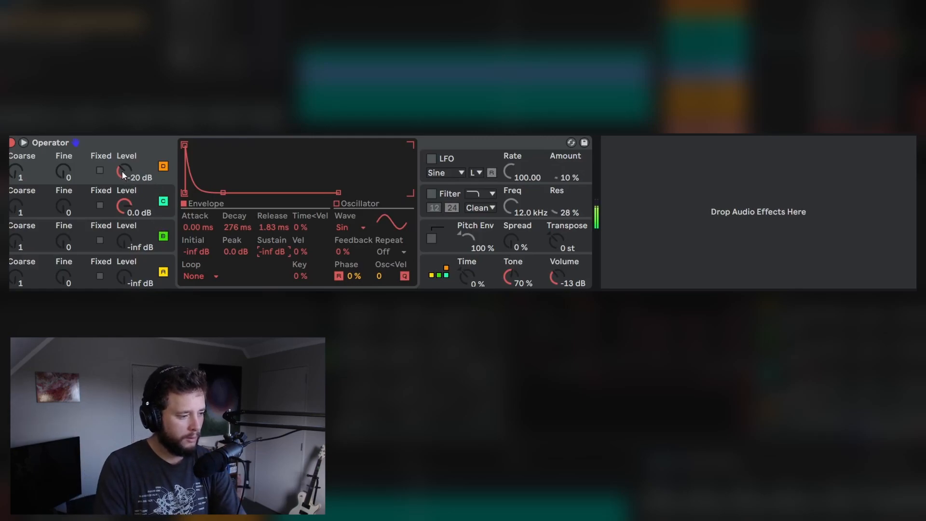
# - Try several coarse ratios on oscillator D and settle on 2, with a 291 ms decay and a level of -18 dB
pyautogui.moveTo(129, 172); pyautogui.dragTo(129, 169)
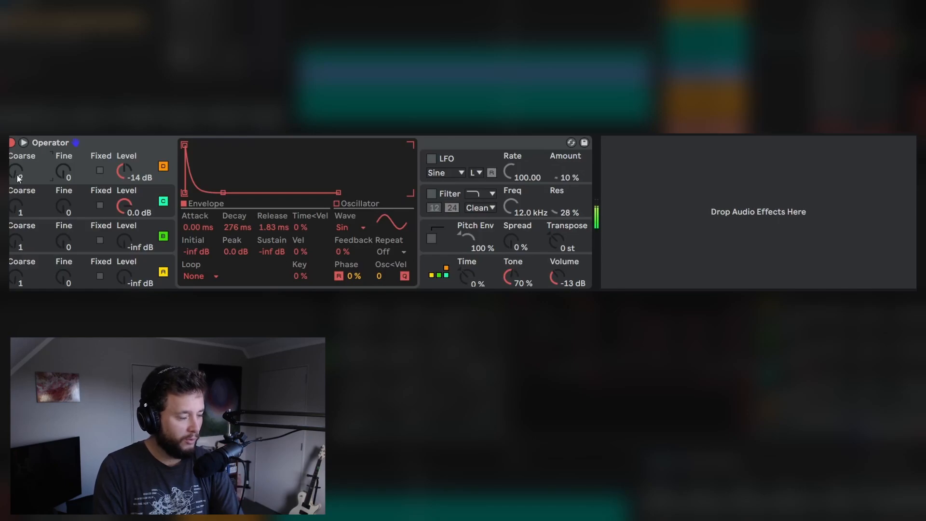
pyautogui.moveTo(18, 179); pyautogui.dragTo(18, 174)
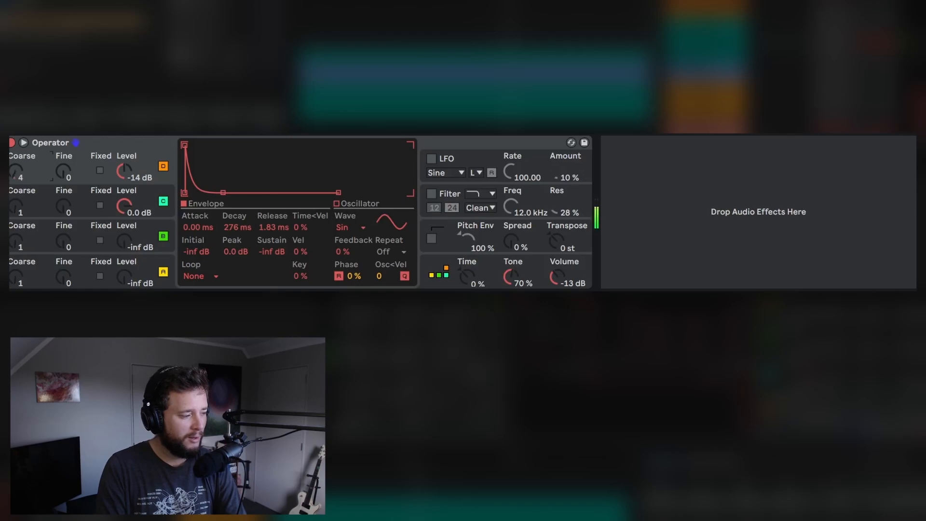
pyautogui.moveTo(19, 175); pyautogui.dragTo(18, 172)
pyautogui.moveTo(19, 173); pyautogui.dragTo(18, 189)
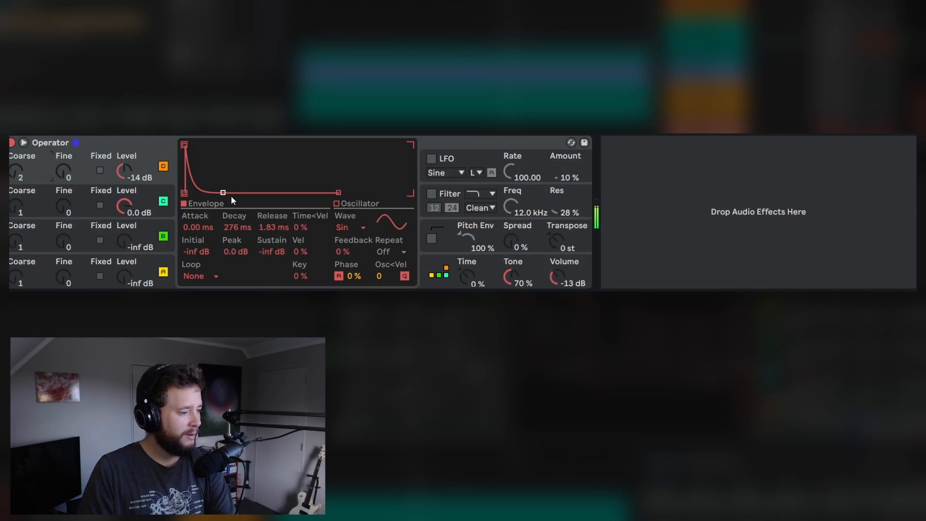
pyautogui.moveTo(230, 228); pyautogui.dragTo(230, 238)
pyautogui.moveTo(124, 172); pyautogui.dragTo(124, 177)
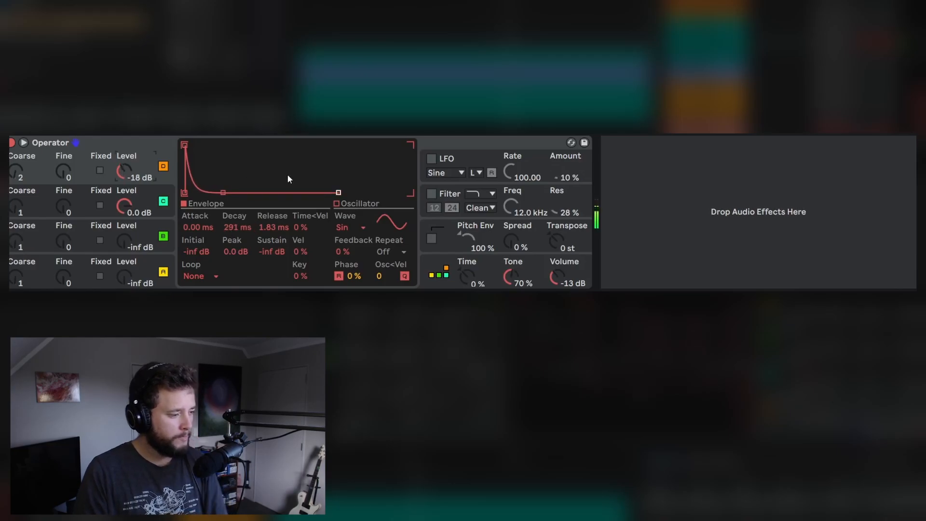
# - Set oscillator B's waveform to Noise White
pyautogui.click(34, 243)
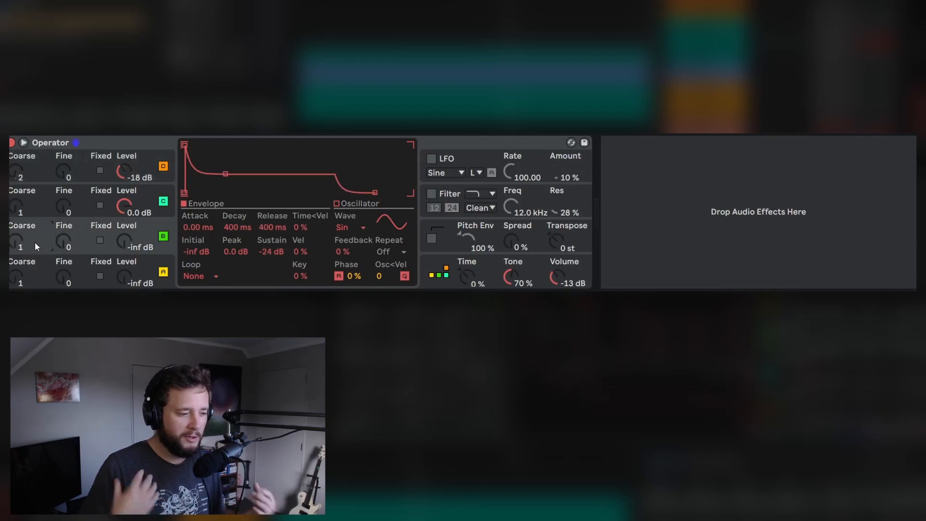
pyautogui.click(353, 227)
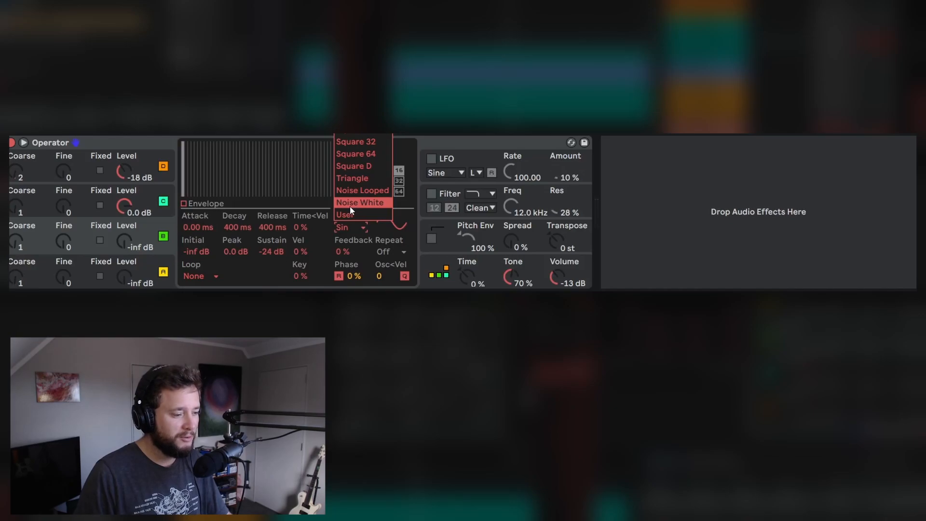
pyautogui.click(349, 207)
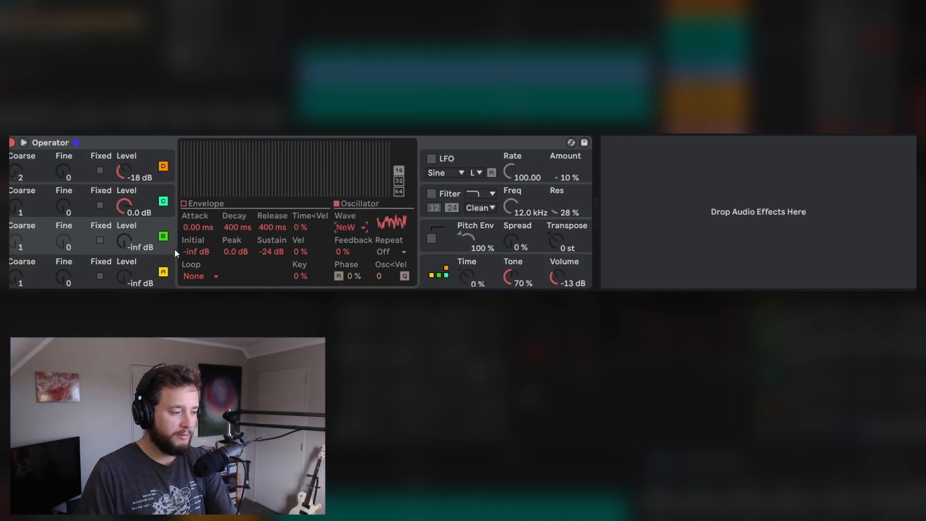
# - Shape oscillator B's noise envelope with 33.6 ms attack, 225 ms decay and -30 dB sustain, and set its level to -31 dB
pyautogui.moveTo(129, 249); pyautogui.dragTo(129, 235)
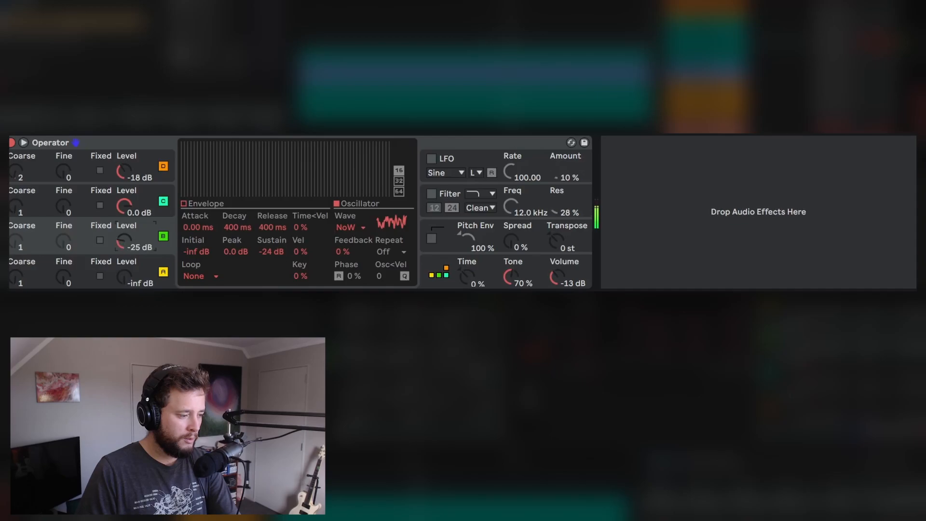
pyautogui.click(207, 215)
pyautogui.moveTo(226, 174); pyautogui.dragTo(226, 193)
pyautogui.moveTo(195, 227); pyautogui.dragTo(195, 198)
pyautogui.moveTo(237, 227); pyautogui.dragTo(271, 238)
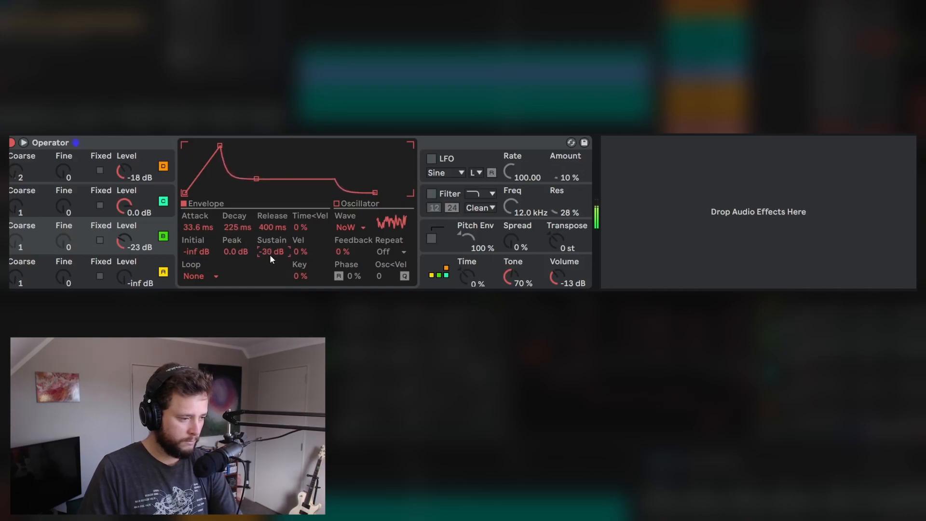
pyautogui.moveTo(124, 241); pyautogui.dragTo(124, 246)
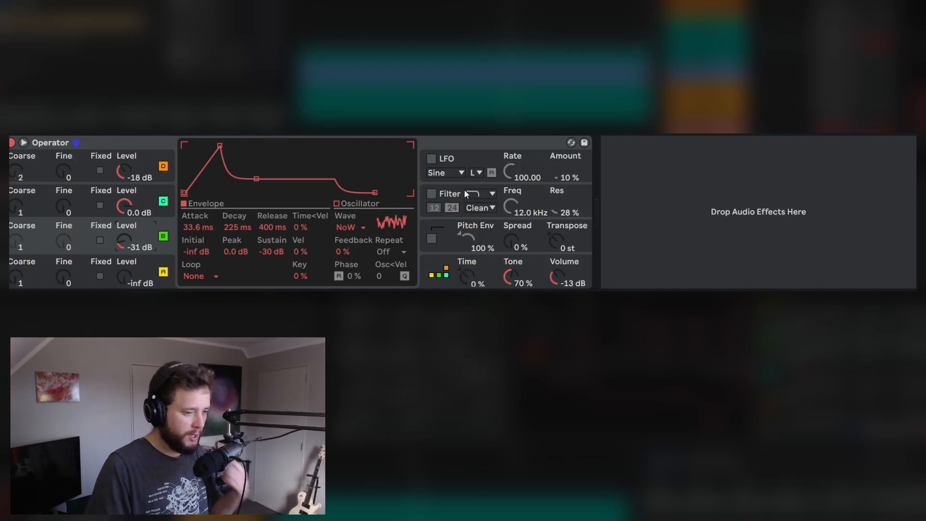
# - Enable the filter as a high-pass with its frequency at 283 Hz
pyautogui.click(443, 196)
pyautogui.click(431, 193)
pyautogui.click(485, 193)
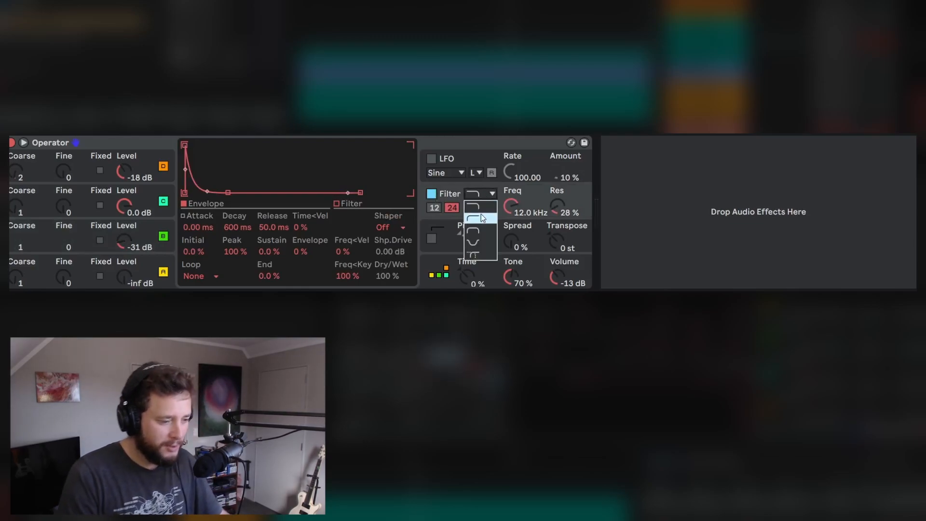
pyautogui.click(482, 218)
pyautogui.moveTo(521, 202)
pyautogui.mouseDown()
pyautogui.moveTo(520, 229)
pyautogui.moveTo(514, 207)
pyautogui.moveTo(514, 217)
pyautogui.mouseUp()
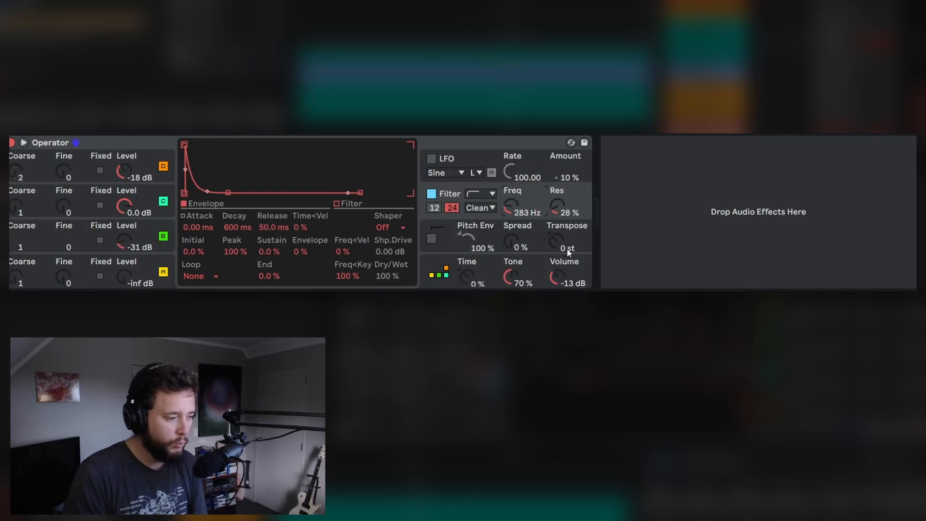
# - Draw extra low harmonics into oscillator C's waveform using the 16-partial resolution
pyautogui.click(53, 209)
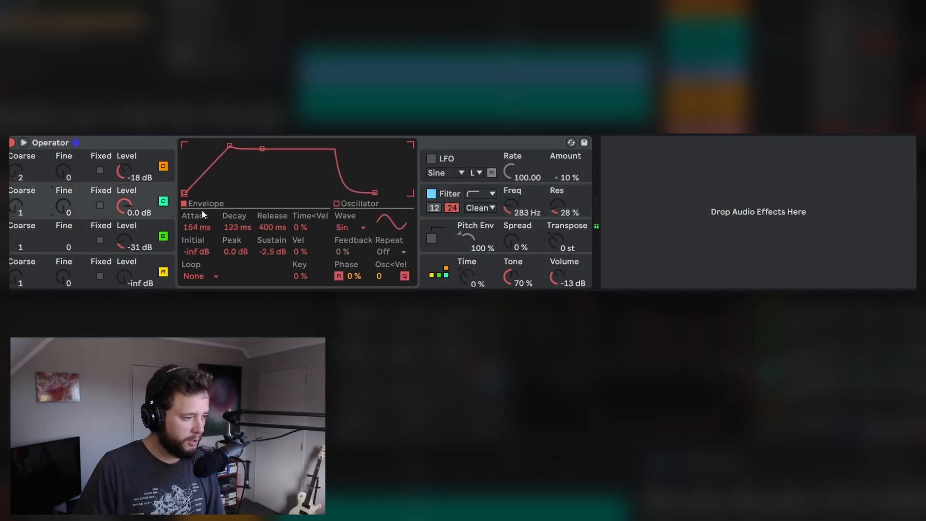
pyautogui.click(337, 204)
pyautogui.click(399, 181)
pyautogui.click(399, 172)
pyautogui.moveTo(223, 180)
pyautogui.mouseDown()
pyautogui.moveTo(221, 152)
pyautogui.moveTo(221, 165)
pyautogui.moveTo(233, 166)
pyautogui.moveTo(232, 149)
pyautogui.moveTo(232, 195)
pyautogui.moveTo(248, 154)
pyautogui.moveTo(245, 199)
pyautogui.moveTo(246, 190)
pyautogui.mouseUp()
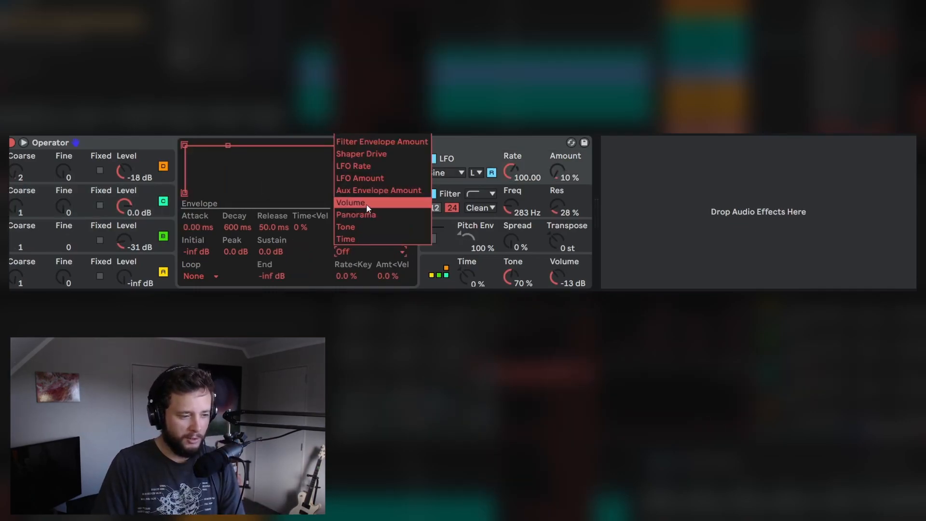
# - Assign the LFO's destination B to Volume, with a rate of 90.71 and an amount of 38 %
pyautogui.click(366, 204)
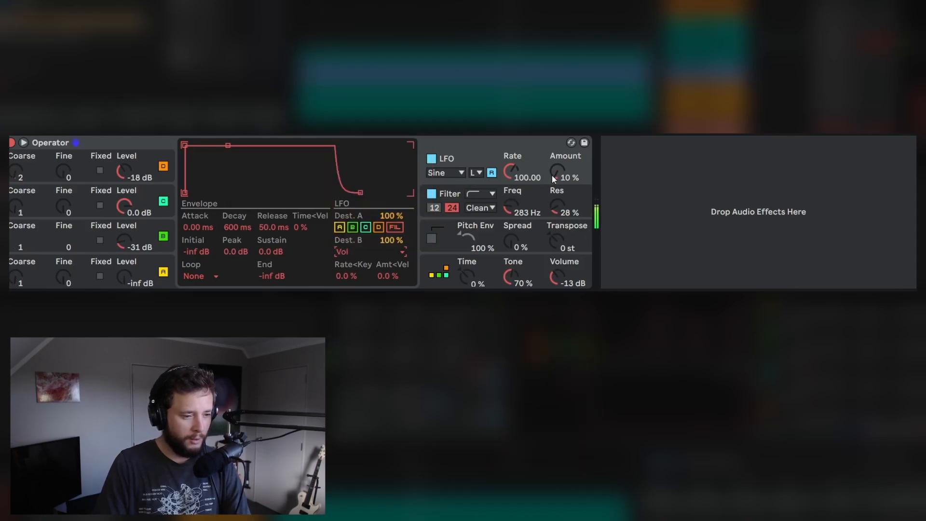
pyautogui.moveTo(557, 169); pyautogui.dragTo(558, 143)
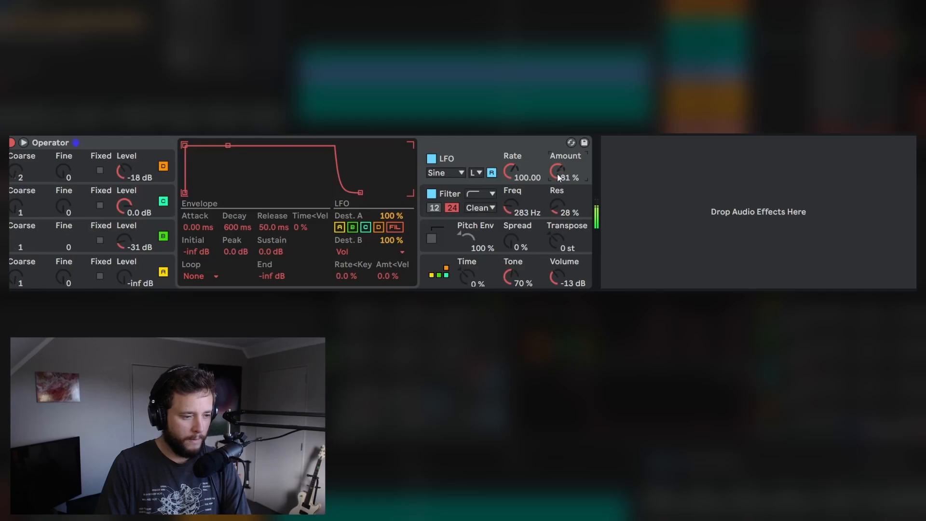
pyautogui.moveTo(512, 175); pyautogui.dragTo(554, 195)
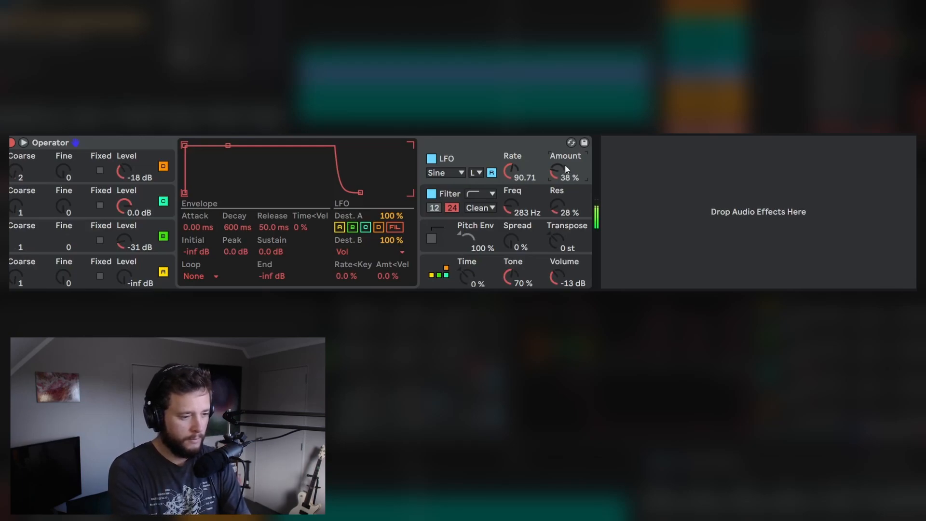
# - Route the LFO's destination A to oscillators B, C and D at 1 %
pyautogui.click(350, 226)
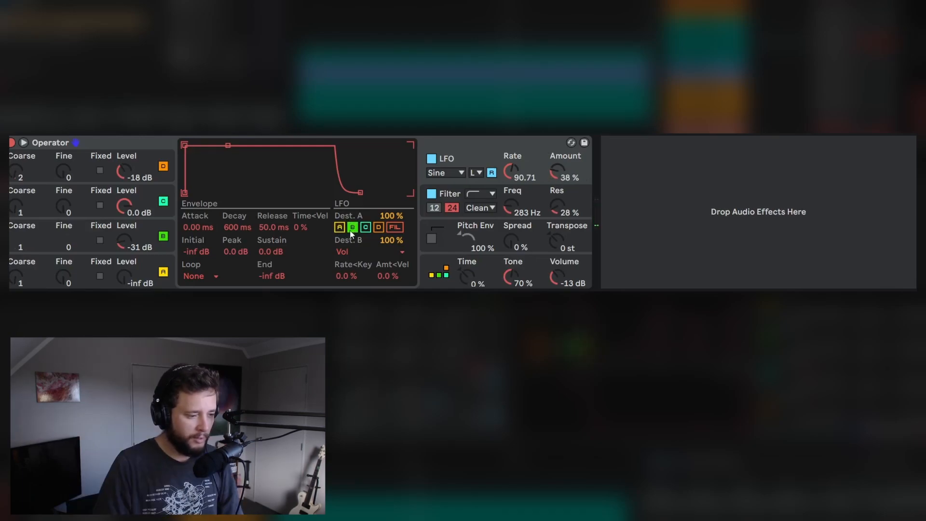
pyautogui.click(365, 228)
pyautogui.click(379, 227)
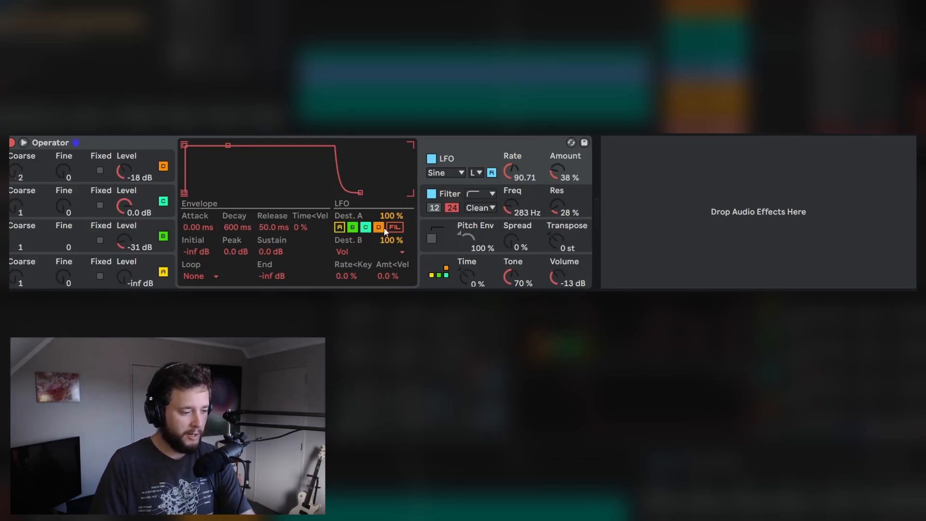
pyautogui.moveTo(391, 216); pyautogui.dragTo(391, 250)
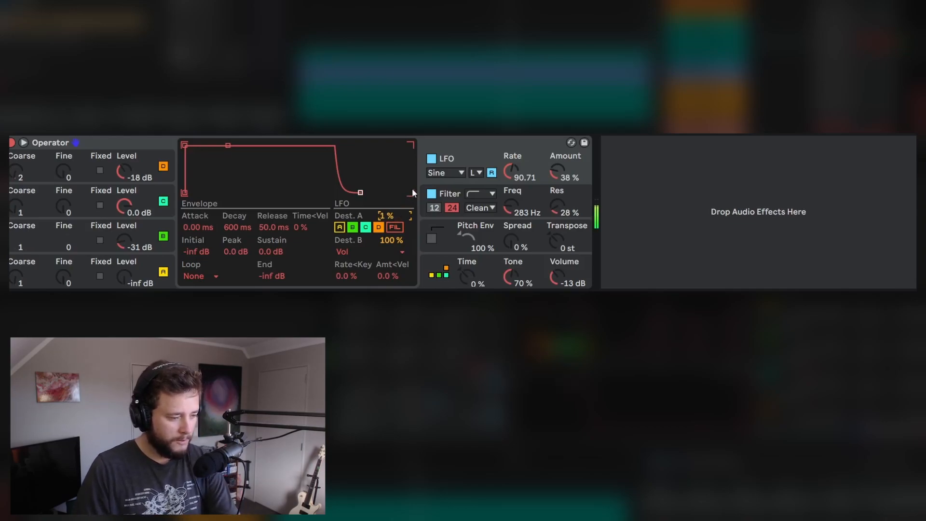
# - Add a Hybrid Reverb after Operator and set its blend to 74/26
pyautogui.click(653, 238)
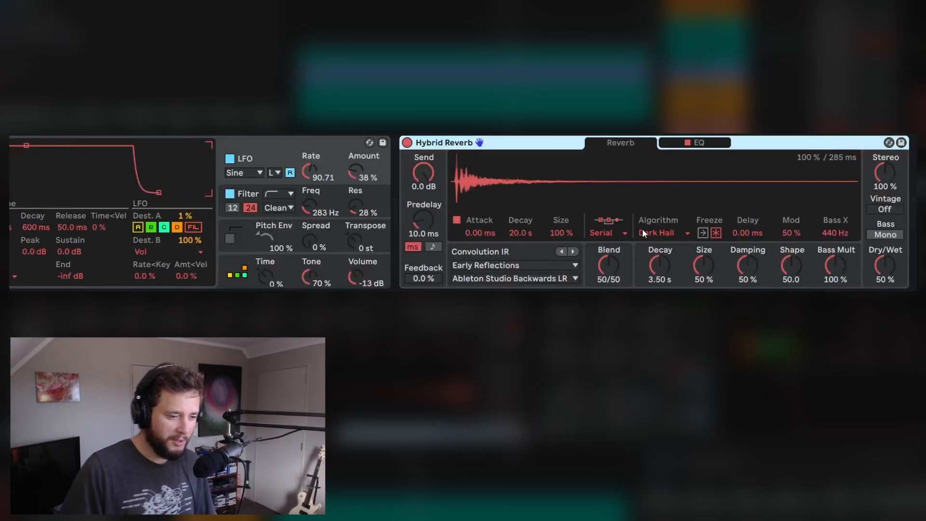
pyautogui.moveTo(606, 268); pyautogui.dragTo(620, 268)
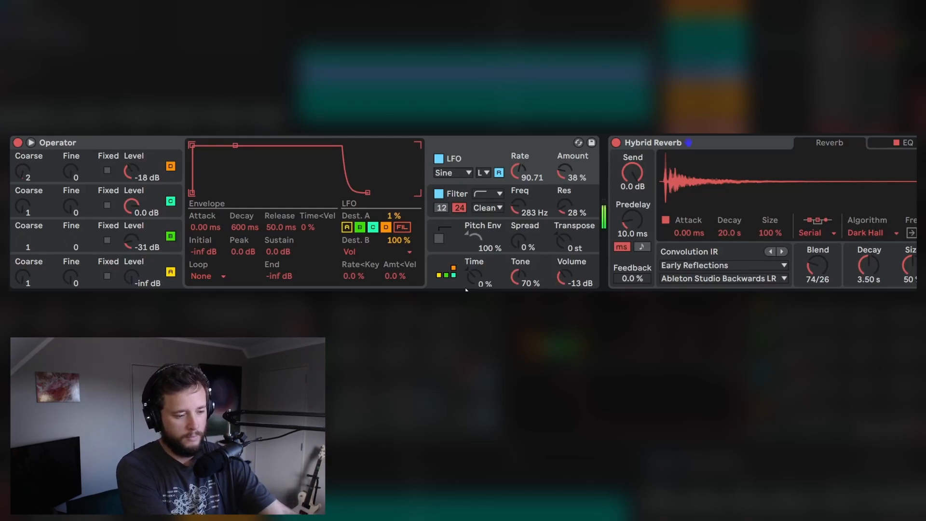
# - Map the mod wheel to LFO Amount in Operator's global settings, with an amount of 100
pyautogui.click(466, 287)
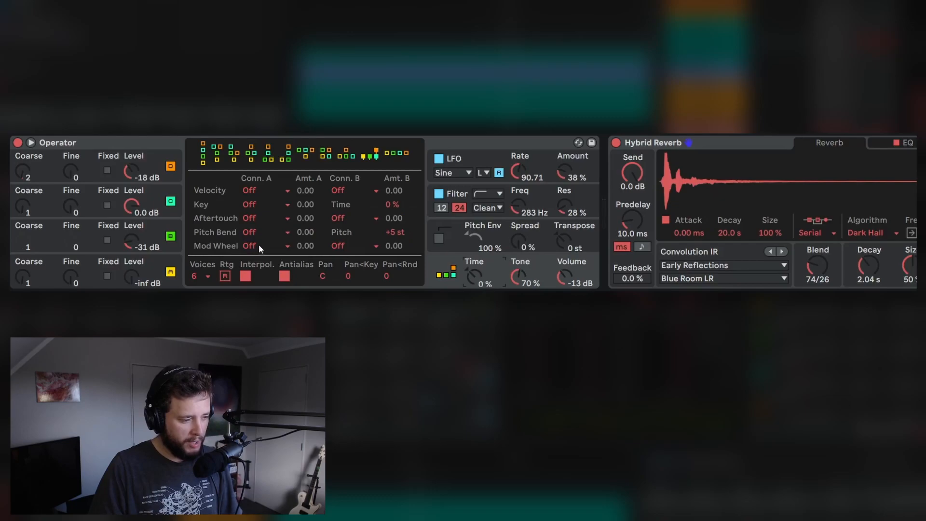
pyautogui.click(258, 245)
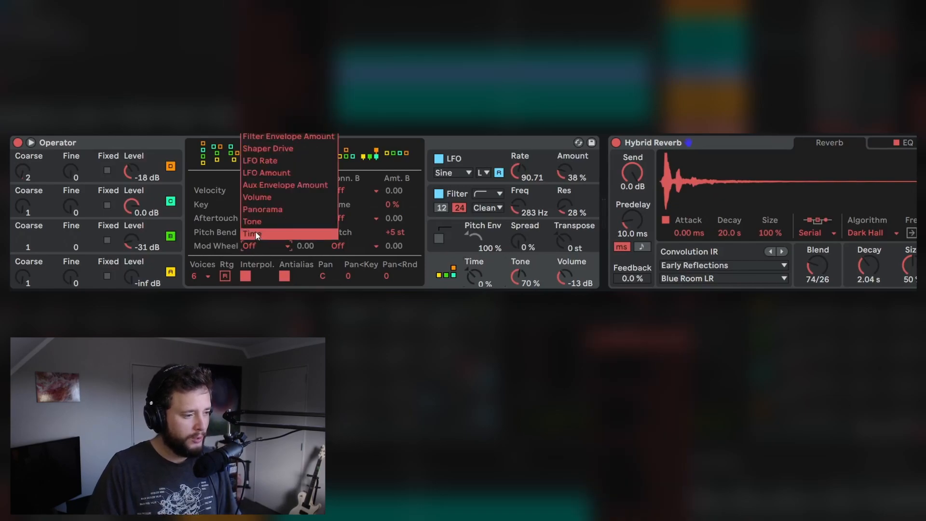
pyautogui.click(274, 173)
pyautogui.moveTo(306, 246); pyautogui.dragTo(305, 145)
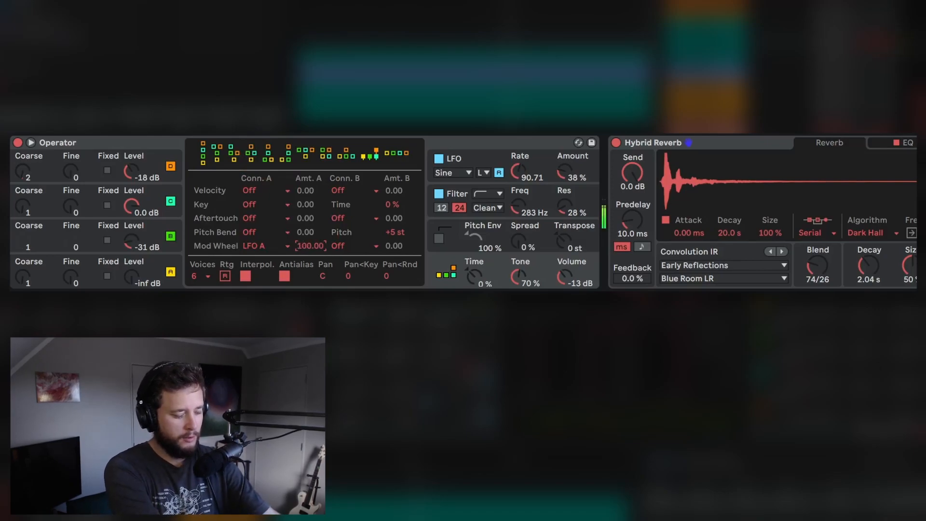
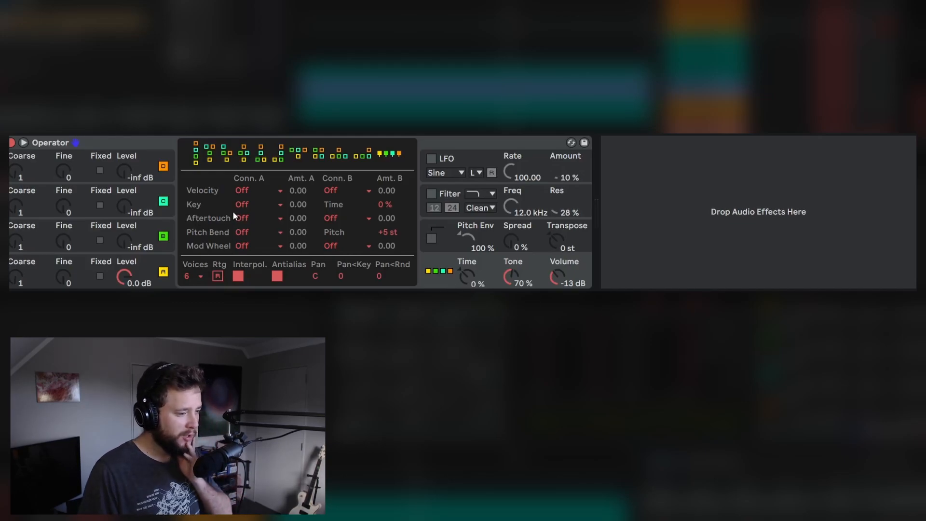
# - Choose the algorithm with two parallel oscillator pairs and give oscillator A a plucked envelope with -inf dB sustain and 687 ms decay
pyautogui.click(320, 155)
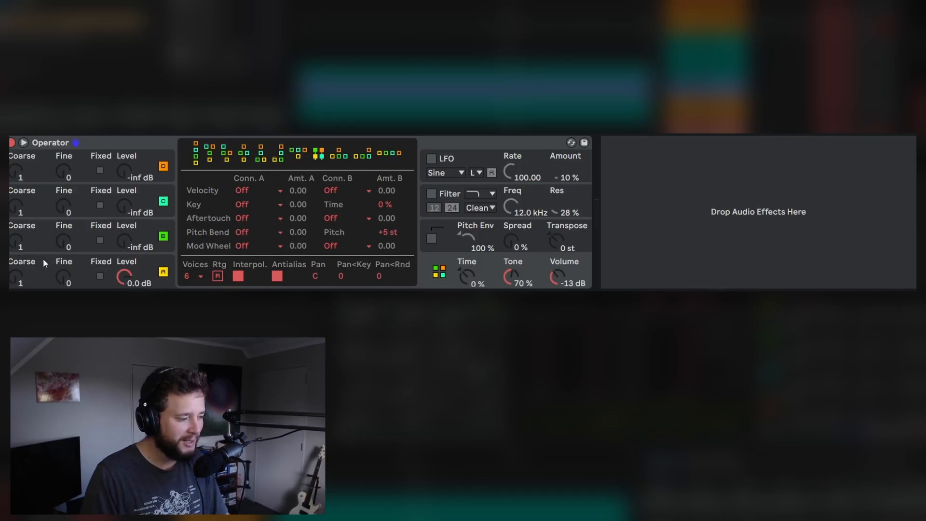
pyautogui.click(100, 266)
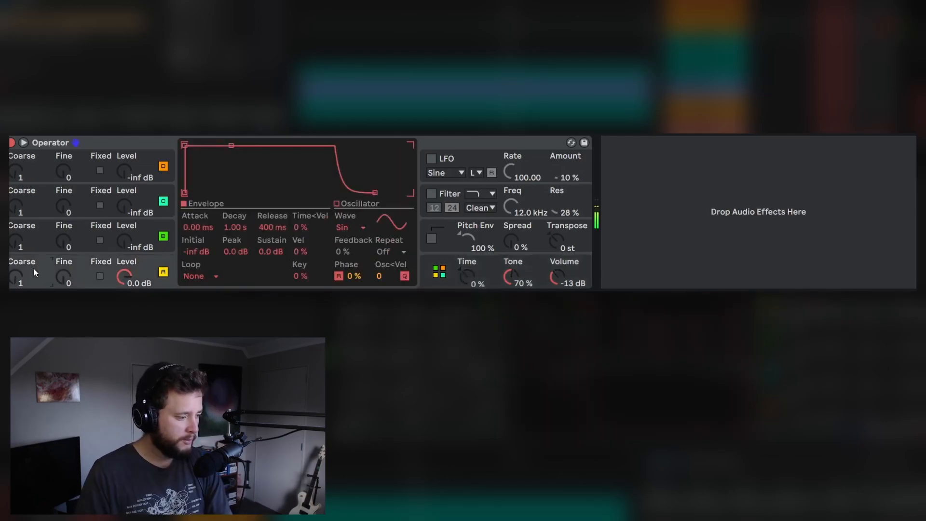
pyautogui.moveTo(270, 251); pyautogui.dragTo(270, 338)
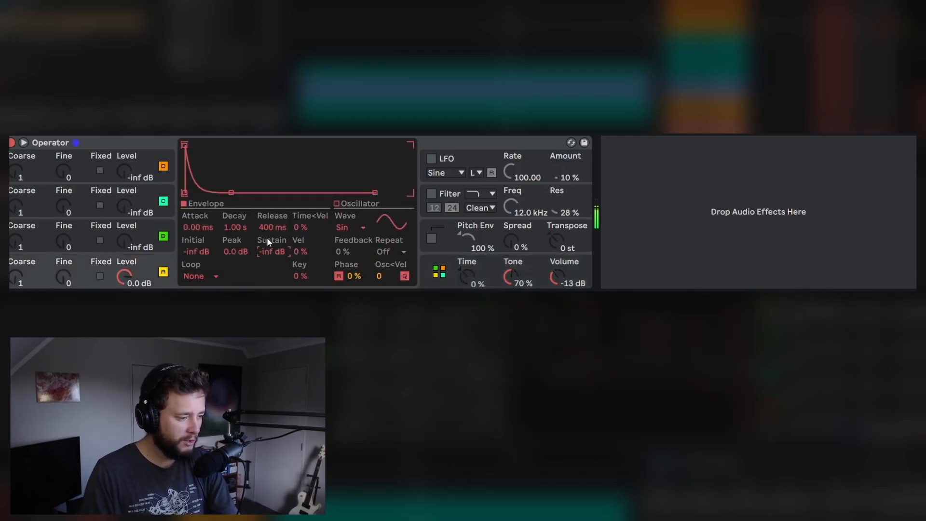
pyautogui.moveTo(236, 227)
pyautogui.mouseDown()
pyautogui.moveTo(236, 251)
pyautogui.moveTo(235, 219)
pyautogui.moveTo(236, 234)
pyautogui.mouseUp()
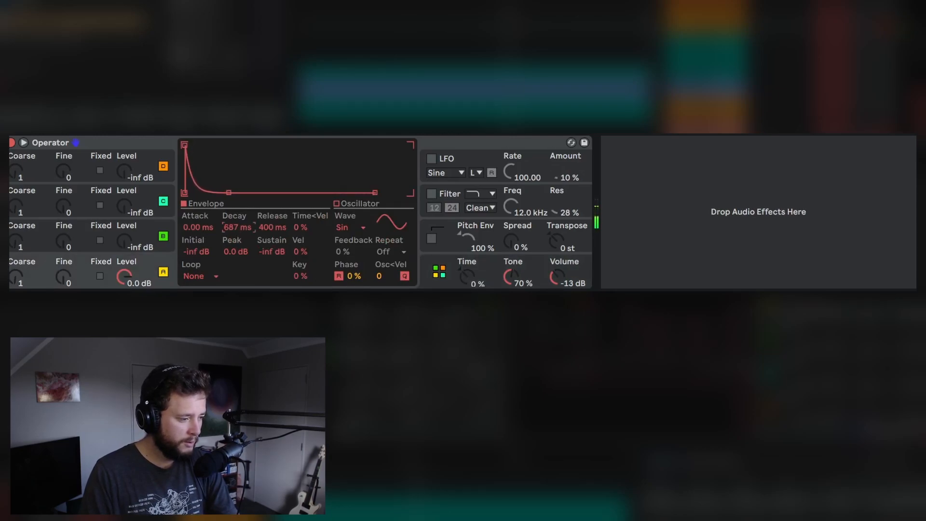
# - Copy oscillator A's envelope to oscillator B and raise B's level to -22 dB
pyautogui.click(43, 240)
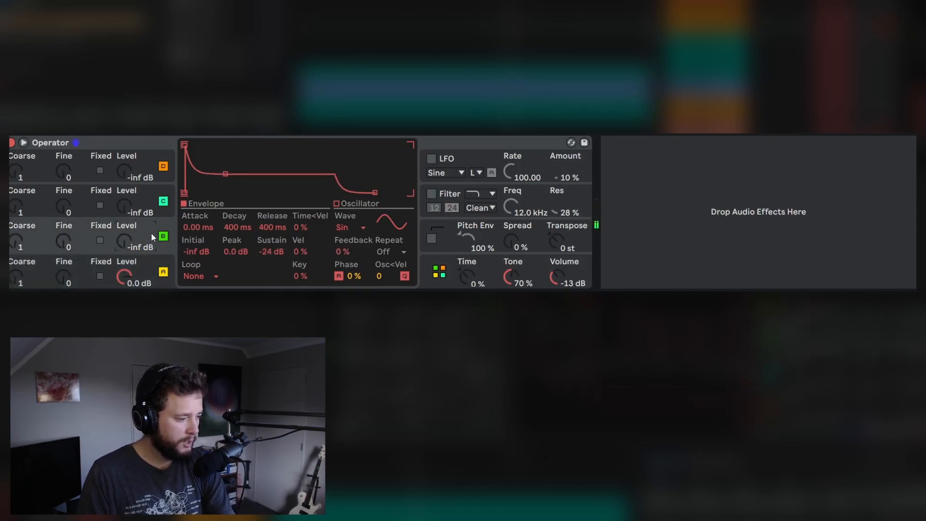
pyautogui.rightClick(233, 162)
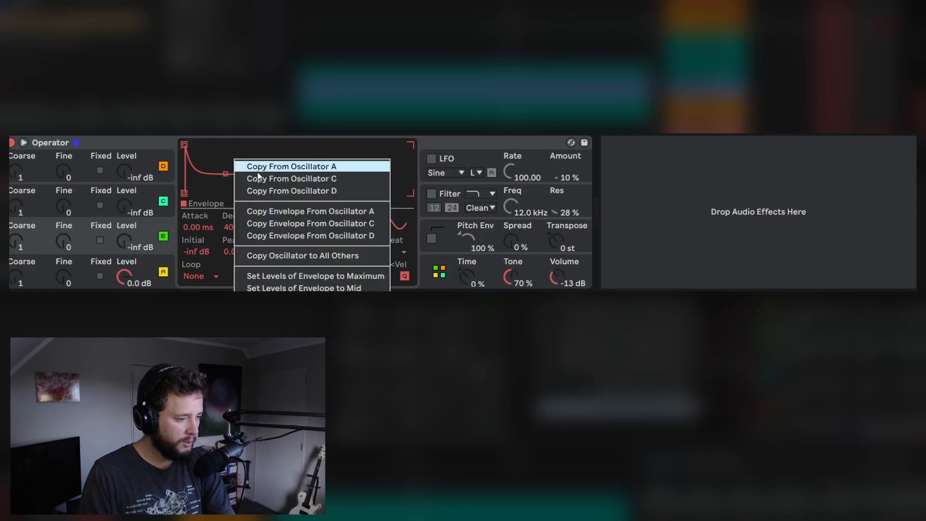
pyautogui.click(301, 212)
pyautogui.moveTo(124, 239); pyautogui.dragTo(124, 227)
# - Try oscillator B's coarse ratio at several values up to 8 and settle on 2
pyautogui.moveTo(12, 247); pyautogui.dragTo(12, 241)
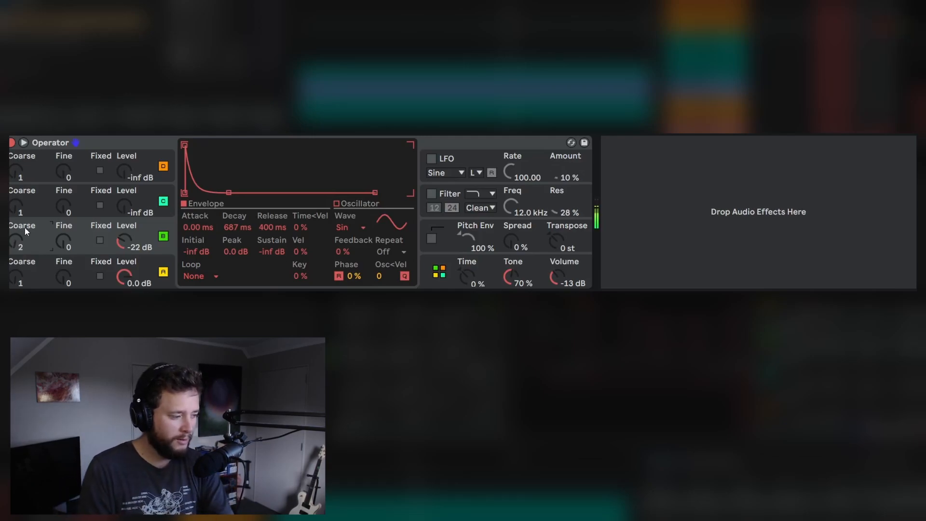
pyautogui.moveTo(19, 247); pyautogui.dragTo(19, 244)
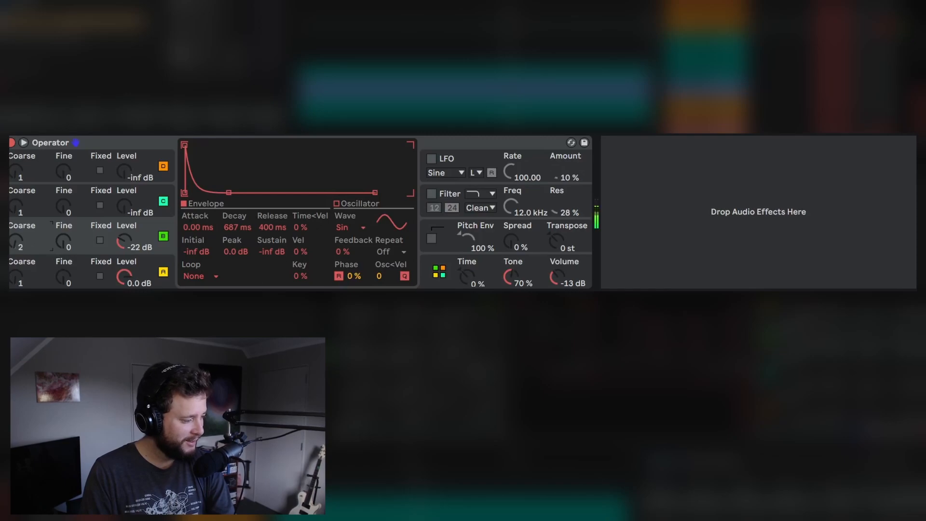
pyautogui.press('Up')
pyautogui.press('Up')
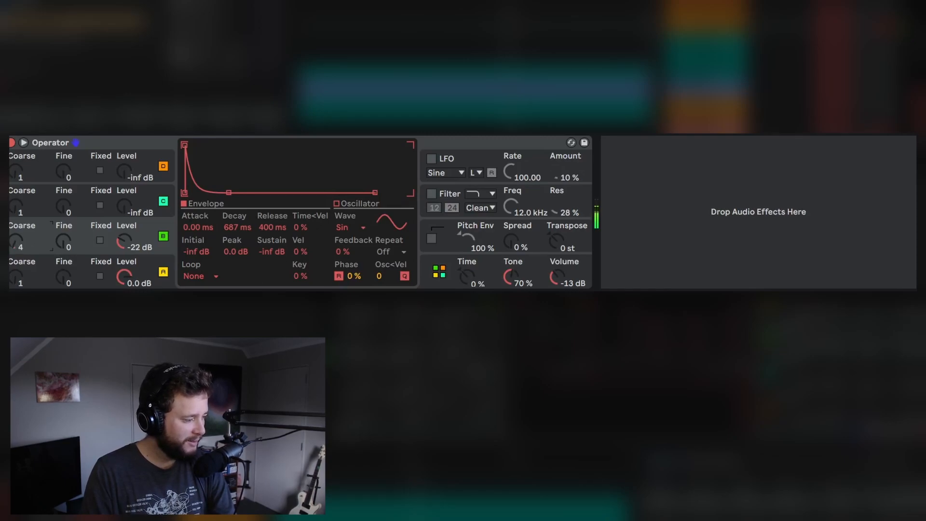
pyautogui.press('Up')
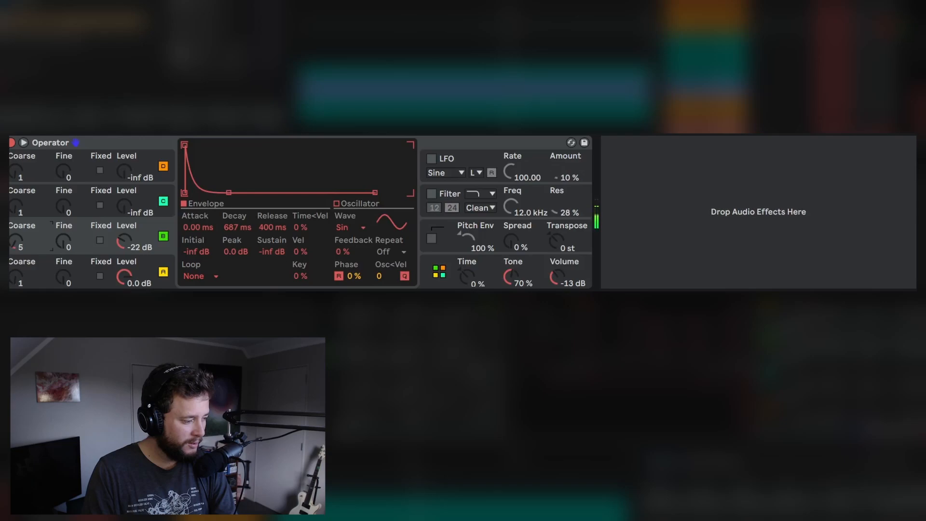
pyautogui.press('Up')
pyautogui.press('Up')
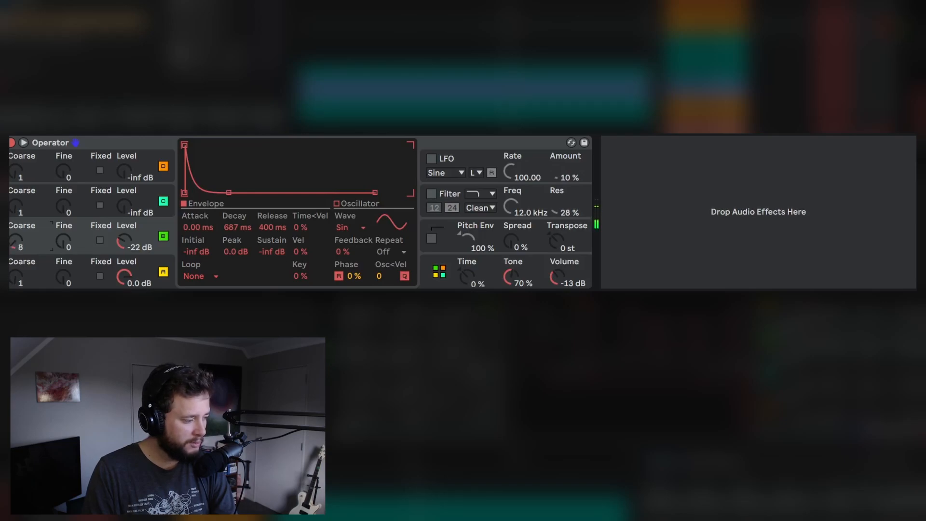
pyautogui.press('Up')
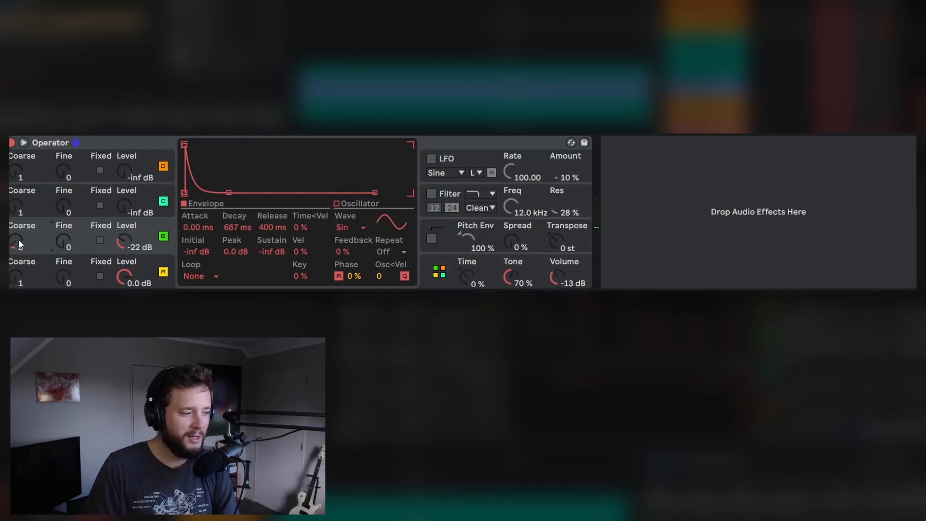
pyautogui.press('Down')
pyautogui.press('Down')
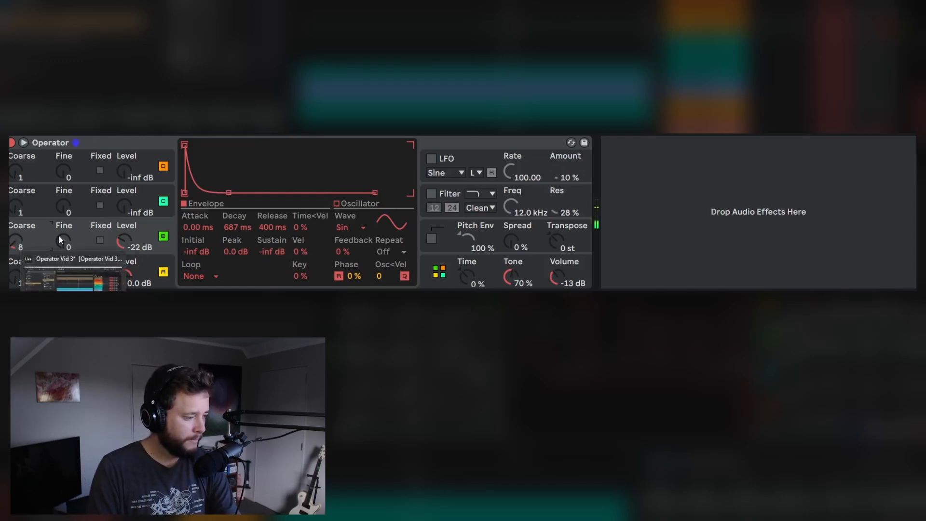
pyautogui.click(764, 191)
pyautogui.moveTo(14, 247); pyautogui.dragTo(15, 256)
pyautogui.press('Up')
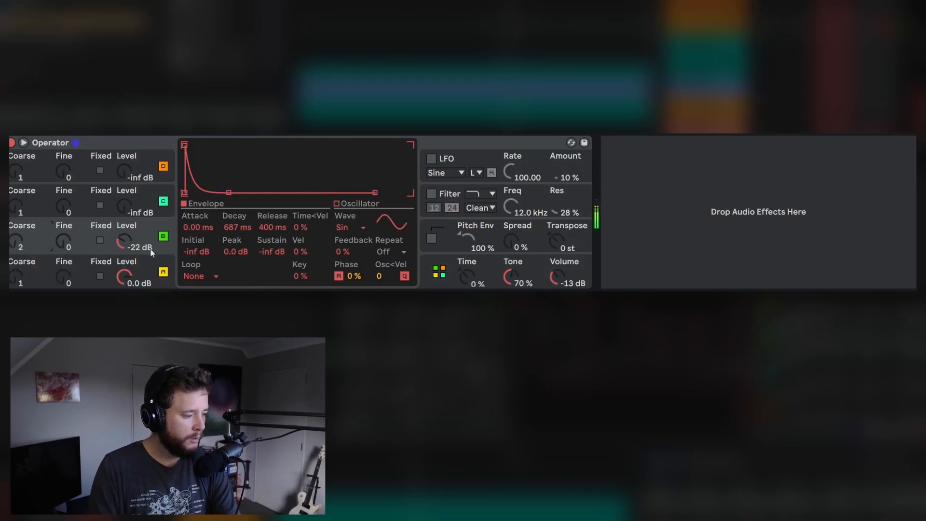
# - Keep oscillator B's level at -22 dB and draw second and fourth harmonics into its waveform at 16-partial resolution
pyautogui.moveTo(153, 246); pyautogui.dragTo(153, 241)
pyautogui.click(343, 204)
pyautogui.click(185, 145)
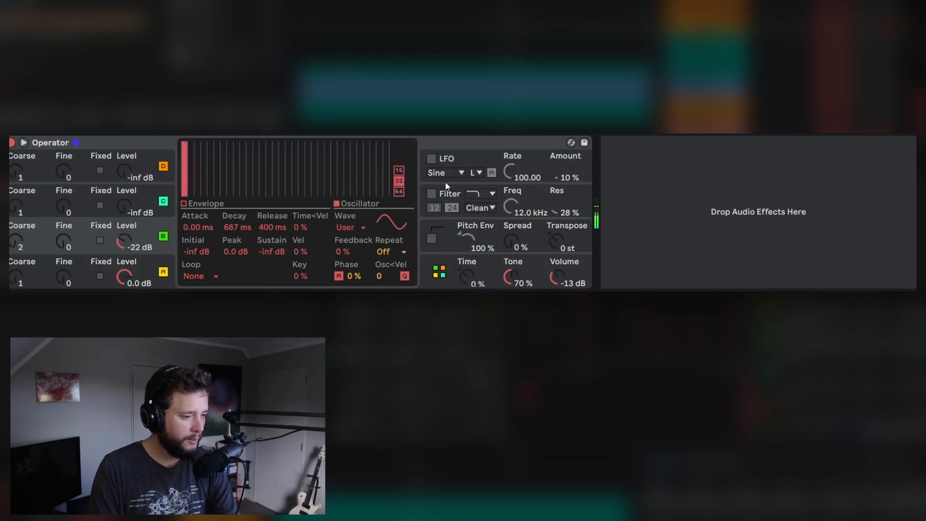
pyautogui.click(398, 170)
pyautogui.moveTo(217, 188)
pyautogui.mouseDown()
pyautogui.moveTo(219, 154)
pyautogui.moveTo(219, 199)
pyautogui.moveTo(234, 140)
pyautogui.moveTo(235, 180)
pyautogui.moveTo(207, 142)
pyautogui.moveTo(207, 202)
pyautogui.moveTo(243, 139)
pyautogui.moveTo(245, 199)
pyautogui.moveTo(257, 144)
pyautogui.moveTo(258, 198)
pyautogui.mouseUp()
pyautogui.moveTo(204, 178)
pyautogui.mouseDown()
pyautogui.moveTo(202, 141)
pyautogui.moveTo(206, 181)
pyautogui.moveTo(208, 162)
pyautogui.mouseUp()
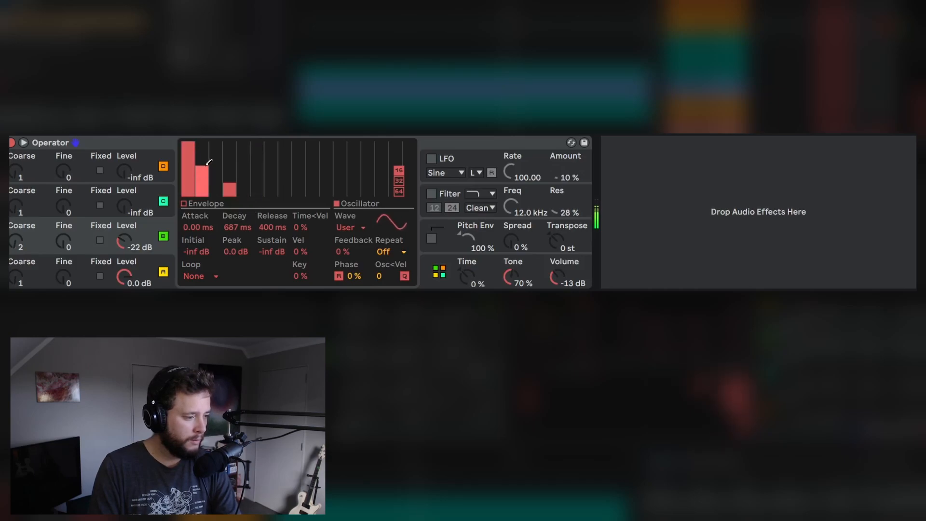
# - Copy oscillator A to C and oscillator B to D, with coarse ratio 2 for C and 4 for D
pyautogui.rightClick(153, 195)
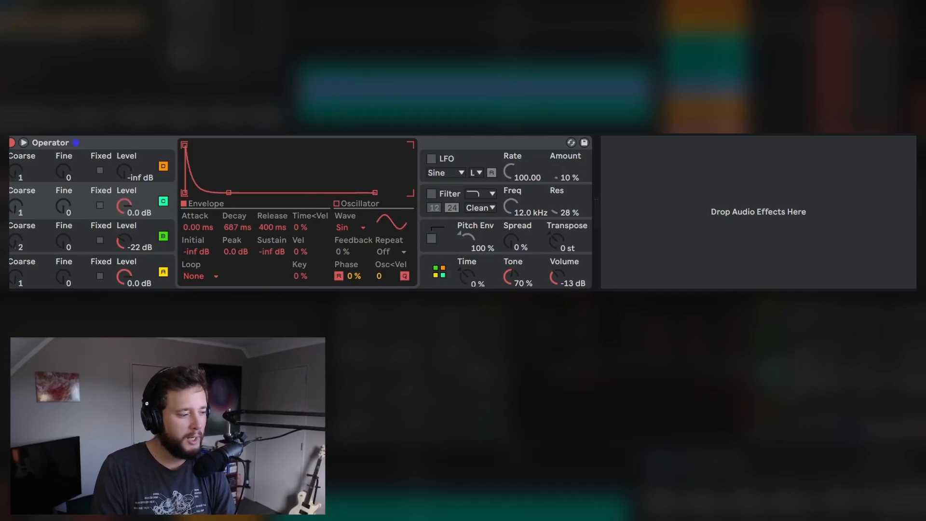
pyautogui.click(86, 164)
pyautogui.rightClick(284, 151)
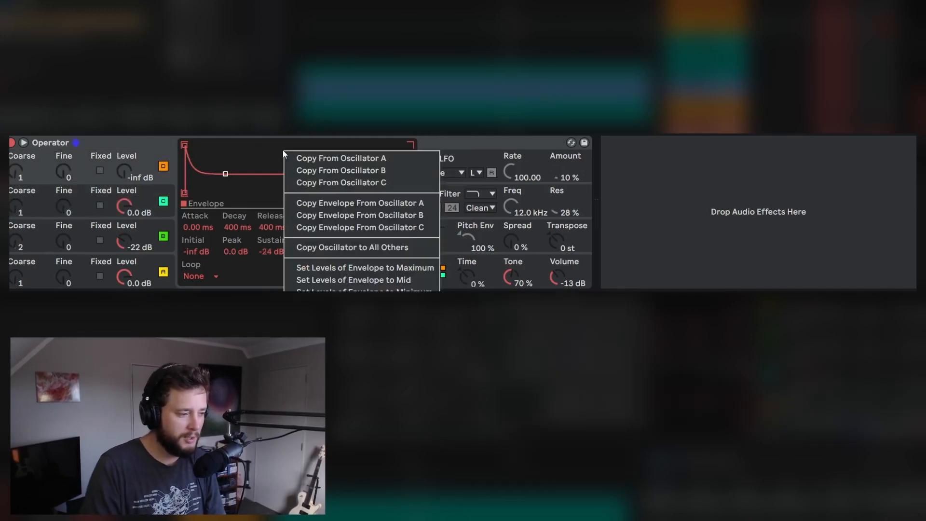
pyautogui.click(318, 168)
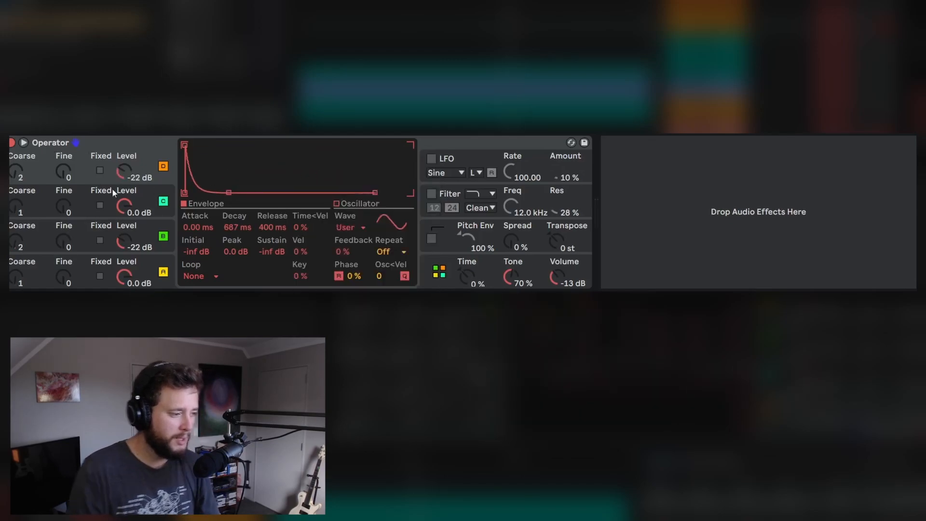
pyautogui.click(20, 212)
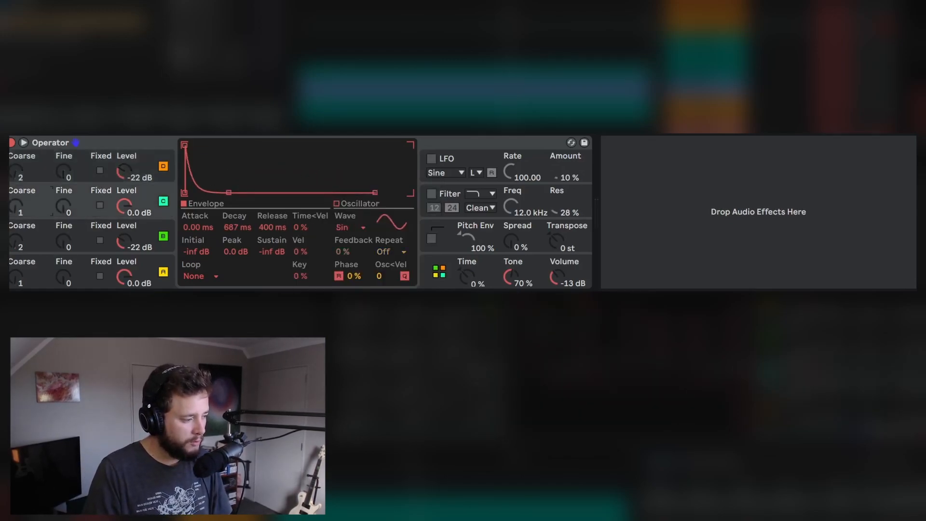
pyautogui.click(22, 176)
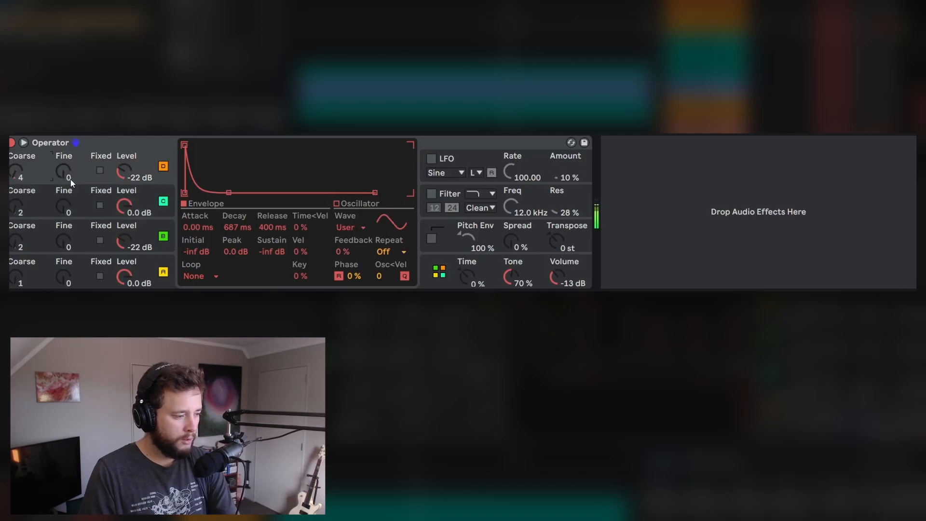
# - Audition each oscillator pair alone by switching A/B and C/D off alternately, ending with only C and D active
pyautogui.click(163, 236)
pyautogui.click(164, 272)
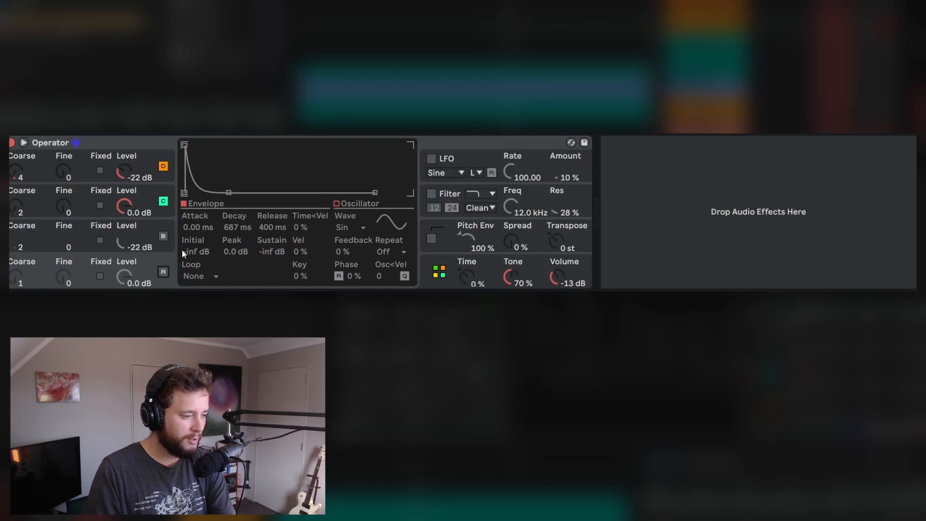
pyautogui.click(163, 201)
pyautogui.click(163, 166)
pyautogui.click(163, 236)
pyautogui.click(163, 272)
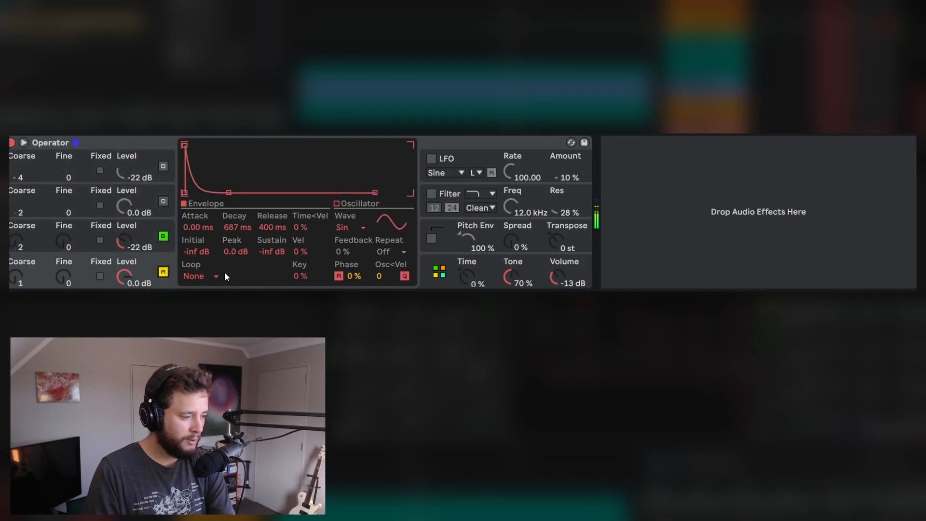
pyautogui.click(163, 272)
pyautogui.click(164, 236)
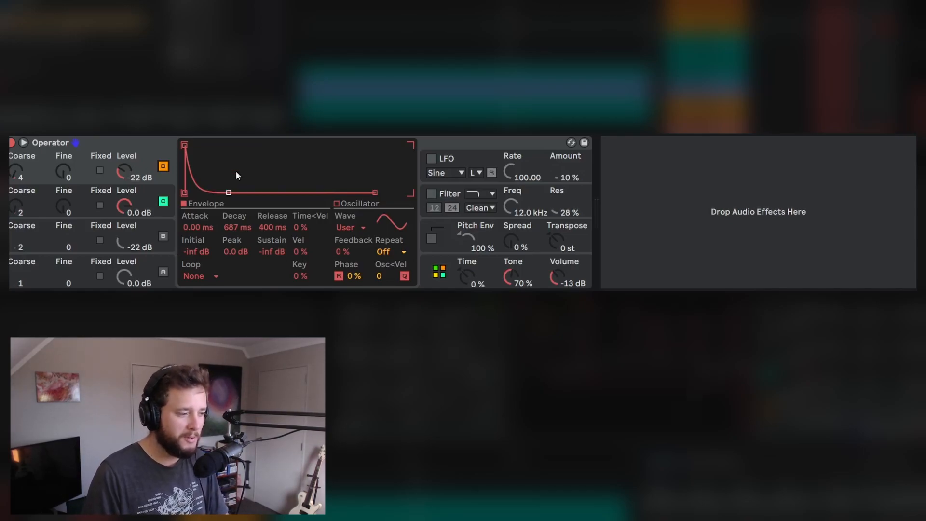
# - Give oscillator D a delayed envelope with 25.2 ms attack, -inf dB peak, 1.00 ms decay and 0.0 dB sustain, and reactivate oscillators A and B
pyautogui.moveTo(229, 192); pyautogui.dragTo(209, 145)
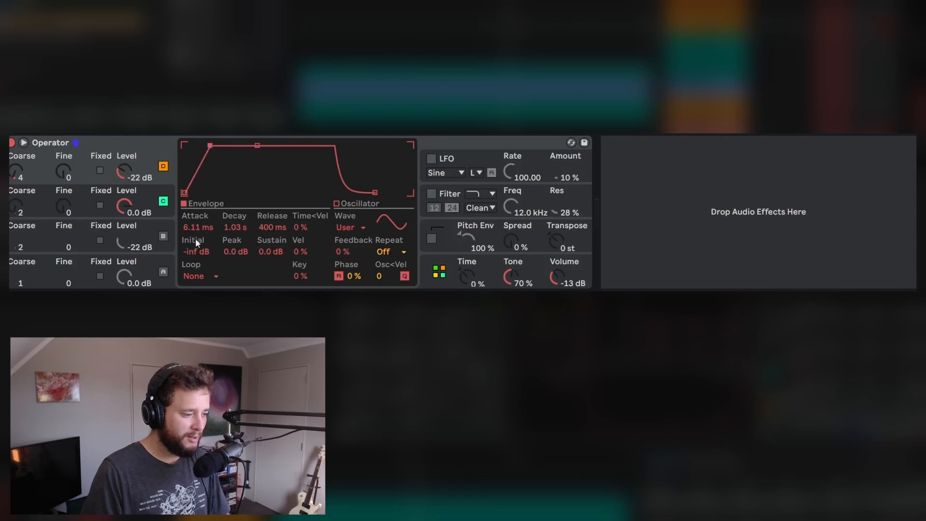
pyautogui.moveTo(199, 250); pyautogui.dragTo(193, 270)
pyautogui.moveTo(257, 145); pyautogui.dragTo(218, 145)
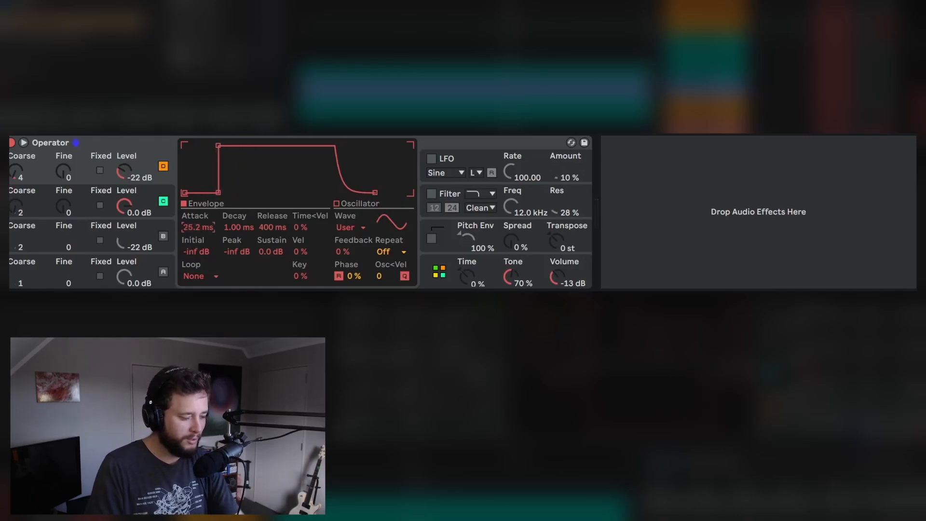
pyautogui.click(163, 236)
pyautogui.click(163, 272)
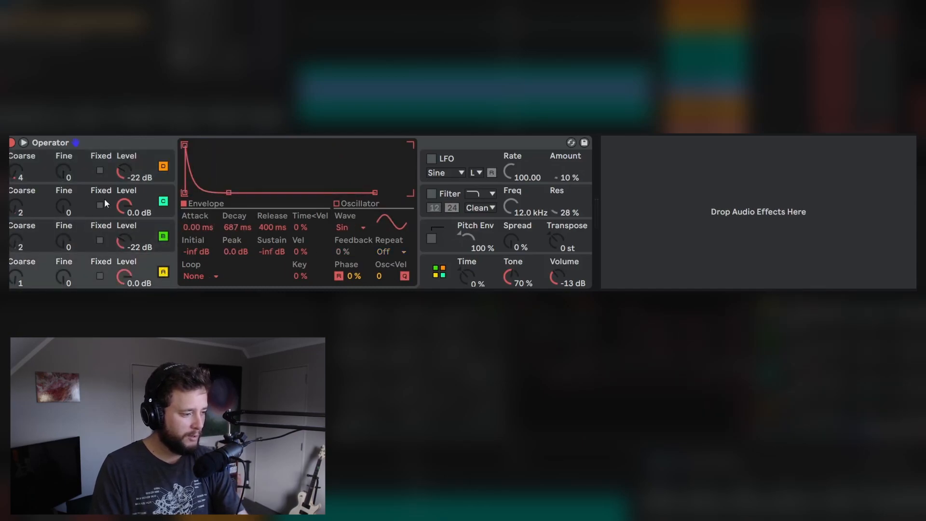
# - Try a 10.7 ms attack on oscillator D's envelope, then set its attack to 0.00 ms and its peak to 0.0 dB
pyautogui.click(48, 190)
pyautogui.click(49, 164)
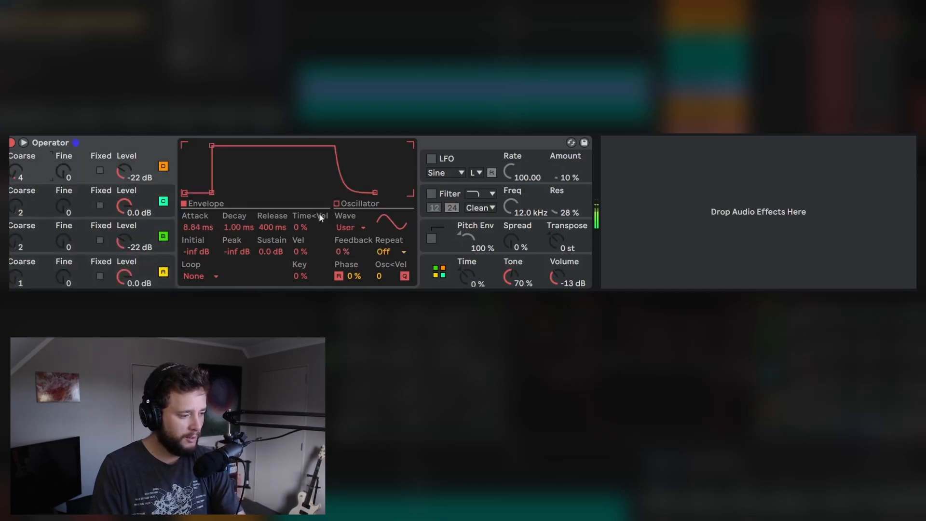
pyautogui.moveTo(196, 228); pyautogui.dragTo(195, 226)
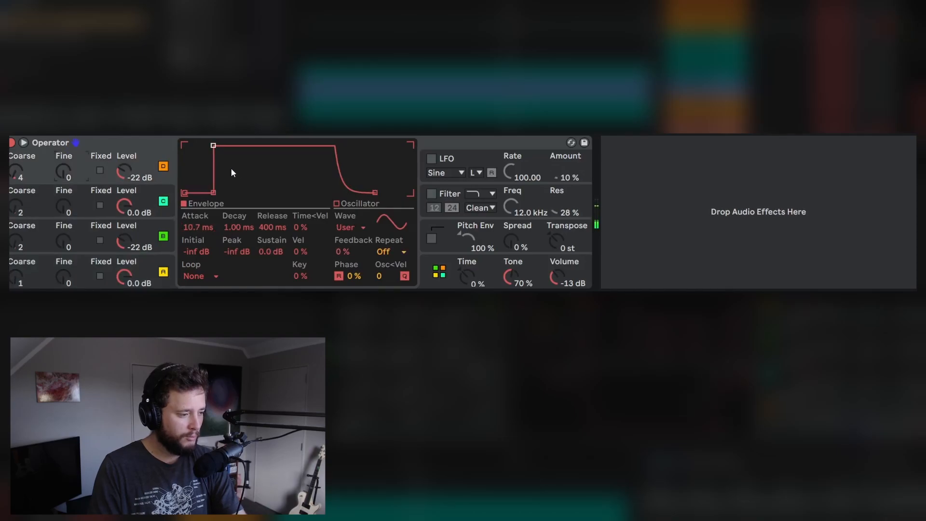
pyautogui.moveTo(213, 192); pyautogui.dragTo(185, 145)
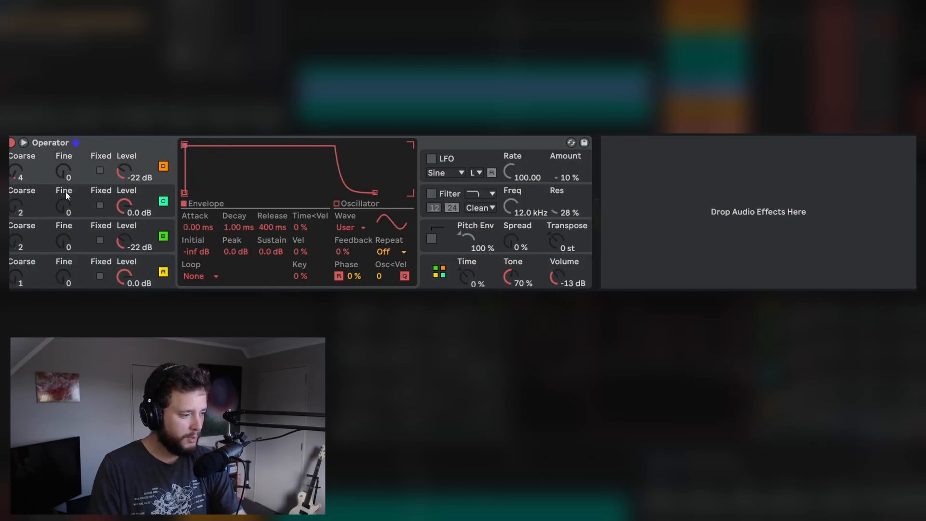
# - Delay oscillator C's envelope with 33.6 ms attack, -inf dB peak, 1.00 ms decay and 0.0 dB sustain, and lower C's level to -5.3 dB
pyautogui.click(50, 199)
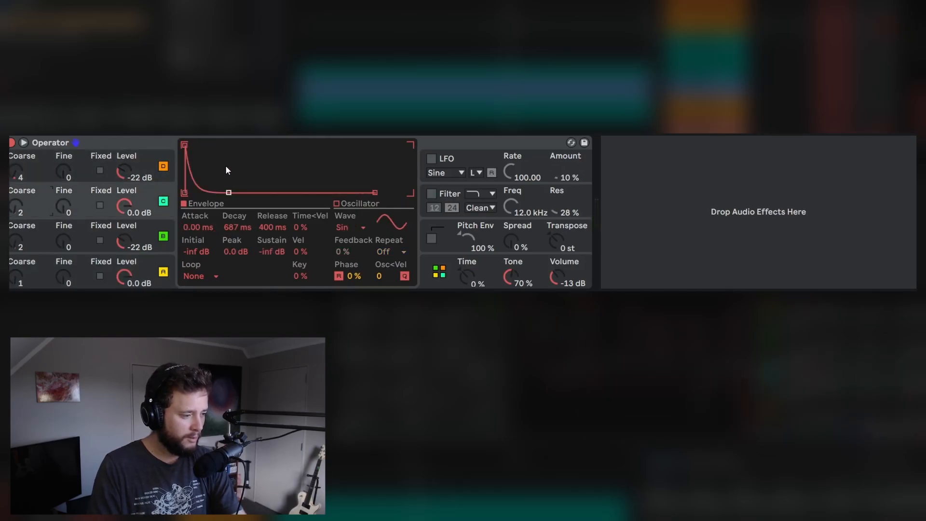
pyautogui.moveTo(229, 193)
pyautogui.mouseDown()
pyautogui.moveTo(237, 145)
pyautogui.moveTo(192, 167)
pyautogui.moveTo(186, 191)
pyautogui.moveTo(223, 193)
pyautogui.mouseUp()
pyautogui.click(194, 248)
pyautogui.moveTo(276, 147); pyautogui.dragTo(225, 146)
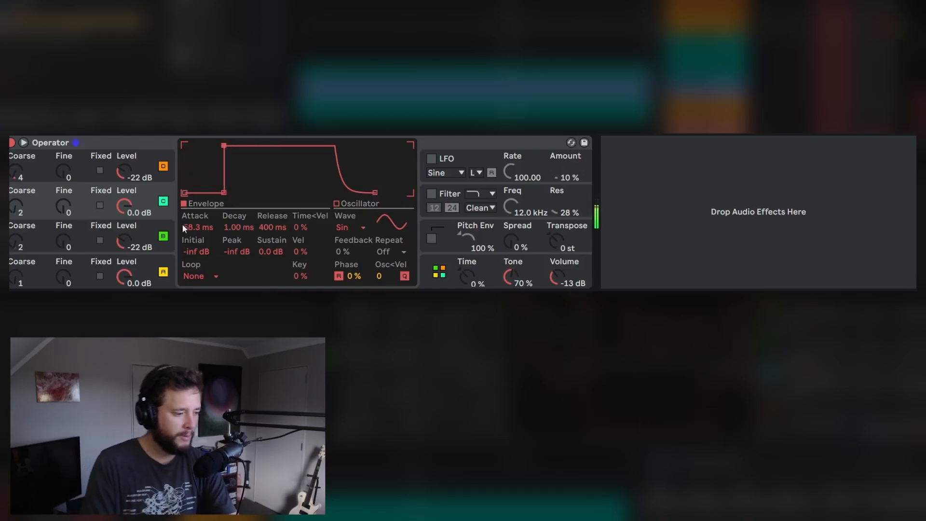
pyautogui.moveTo(195, 227); pyautogui.dragTo(198, 231)
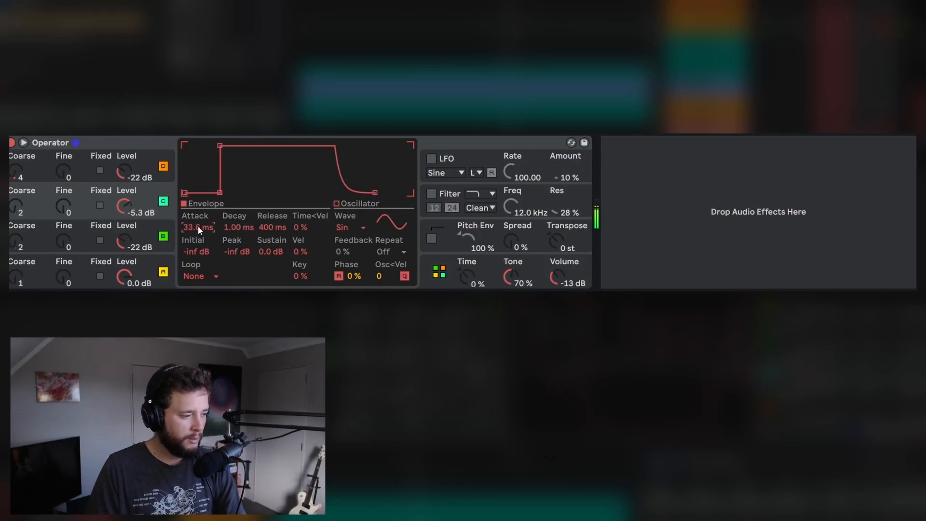
# - Compare the envelopes of the four oscillators
pyautogui.click(79, 170)
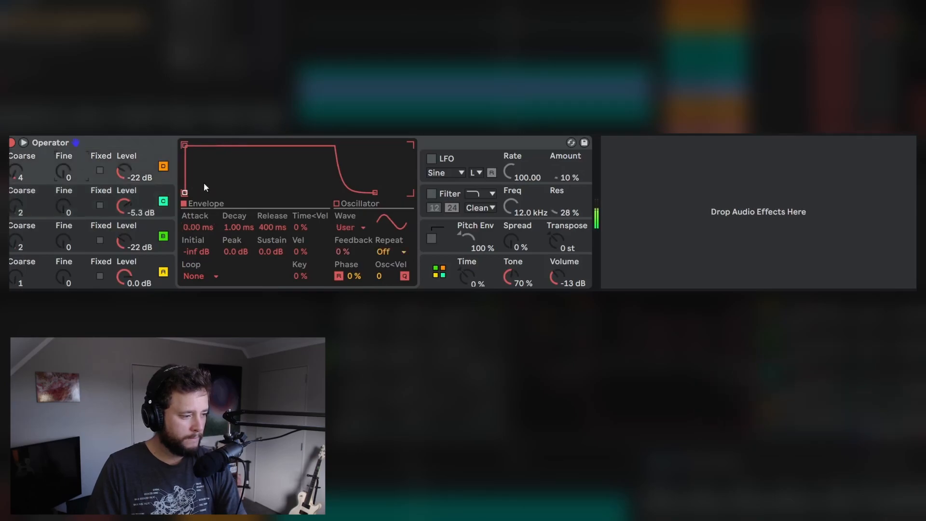
pyautogui.click(45, 195)
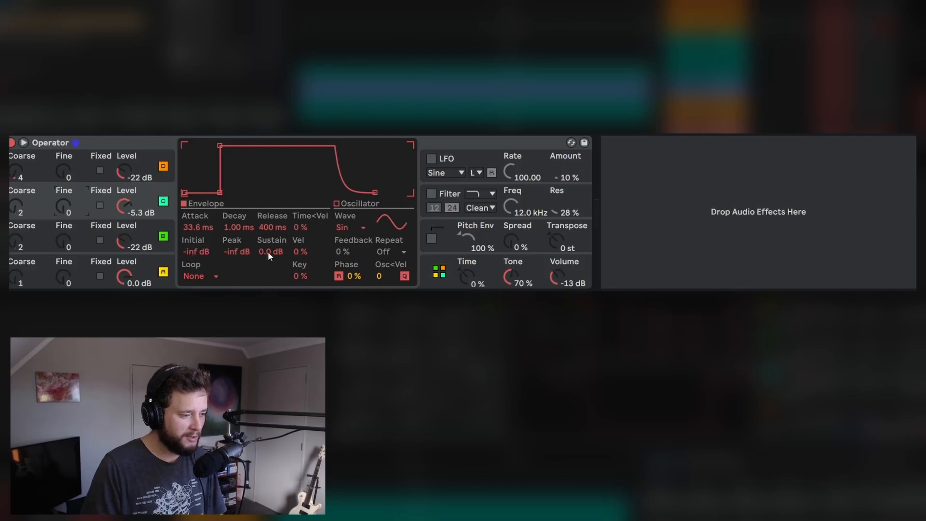
pyautogui.click(57, 221)
pyautogui.click(49, 205)
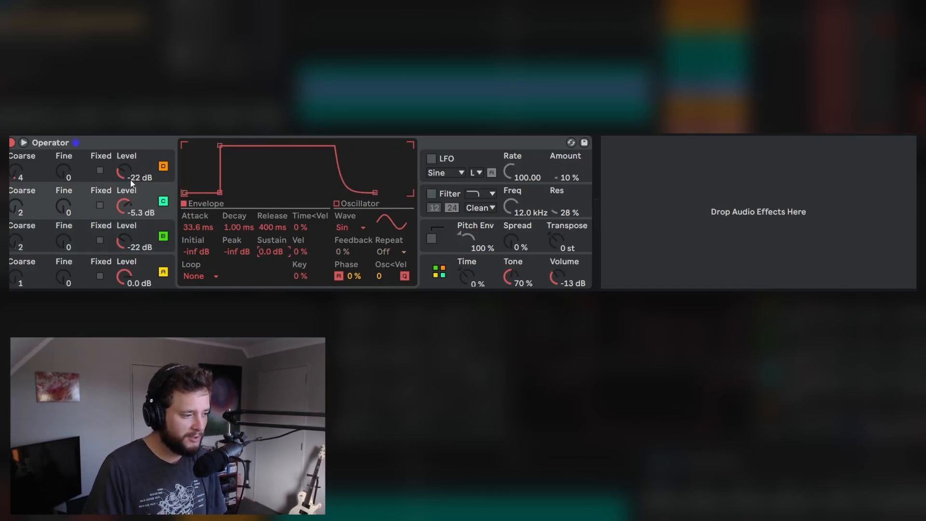
pyautogui.click(152, 247)
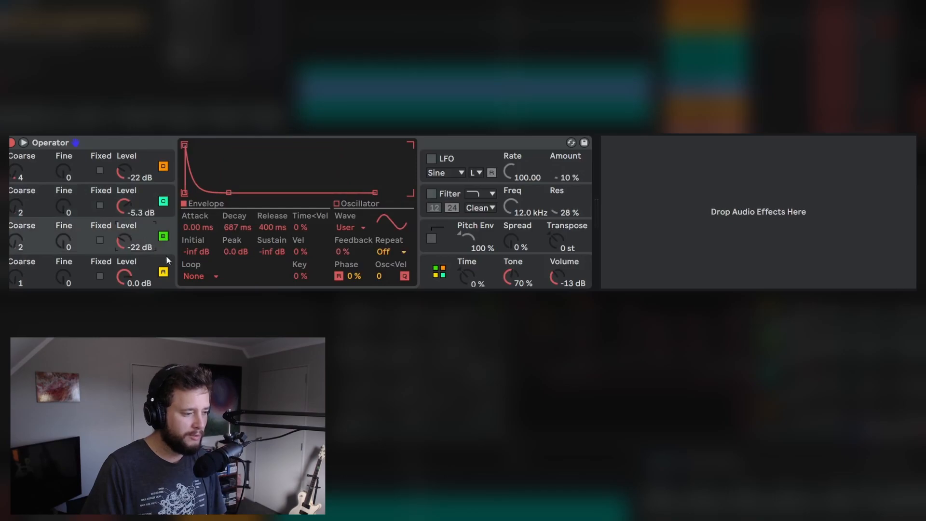
pyautogui.click(145, 267)
pyautogui.click(149, 181)
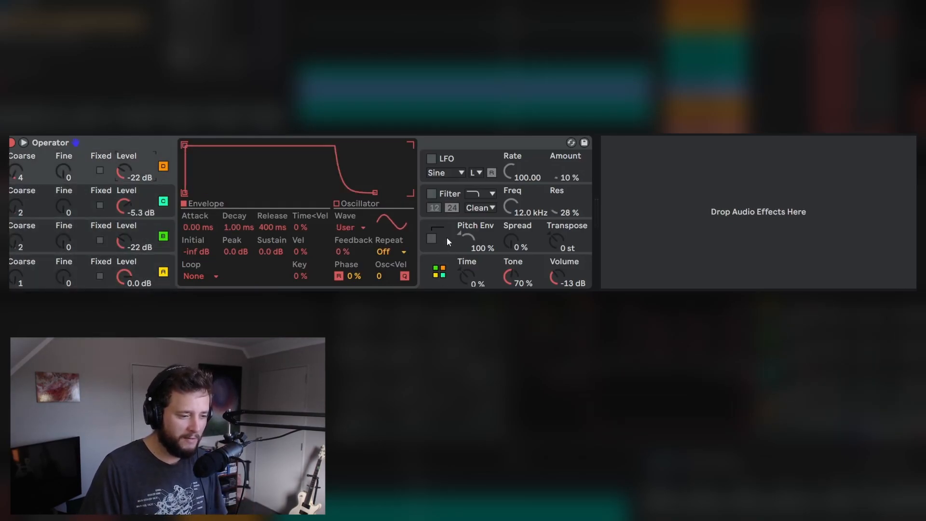
# - Enable the pitch envelope with all Dest. A targets off, route Dest. B to Vol C, and set the envelope levels to mid
pyautogui.click(431, 238)
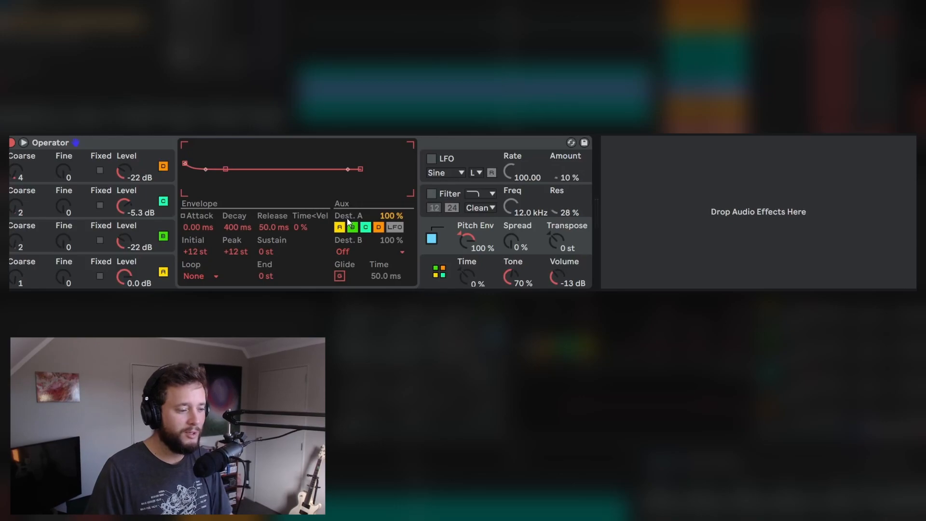
pyautogui.click(378, 251)
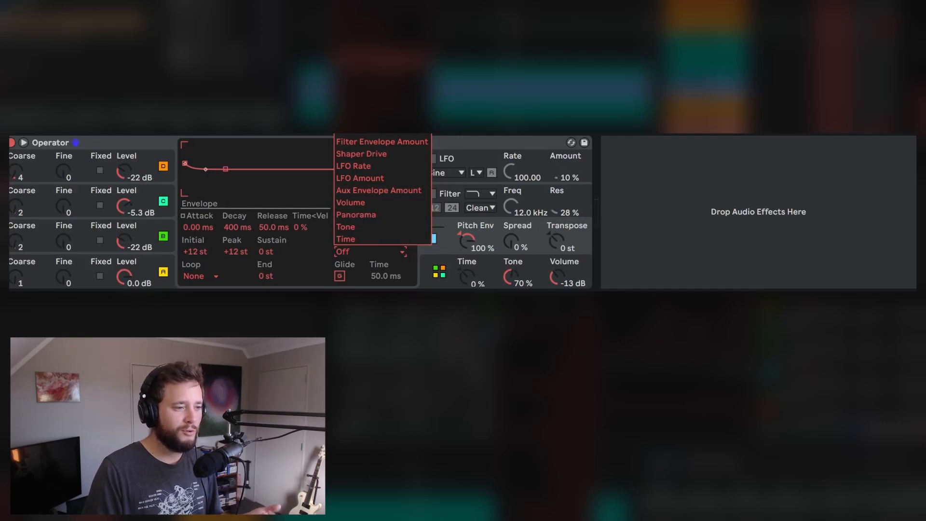
pyautogui.click(381, 45)
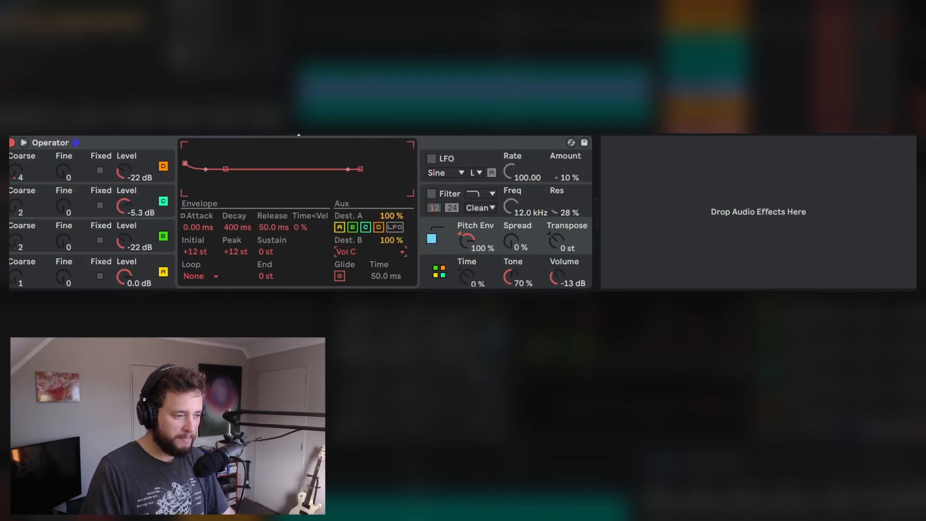
pyautogui.rightClick(243, 159)
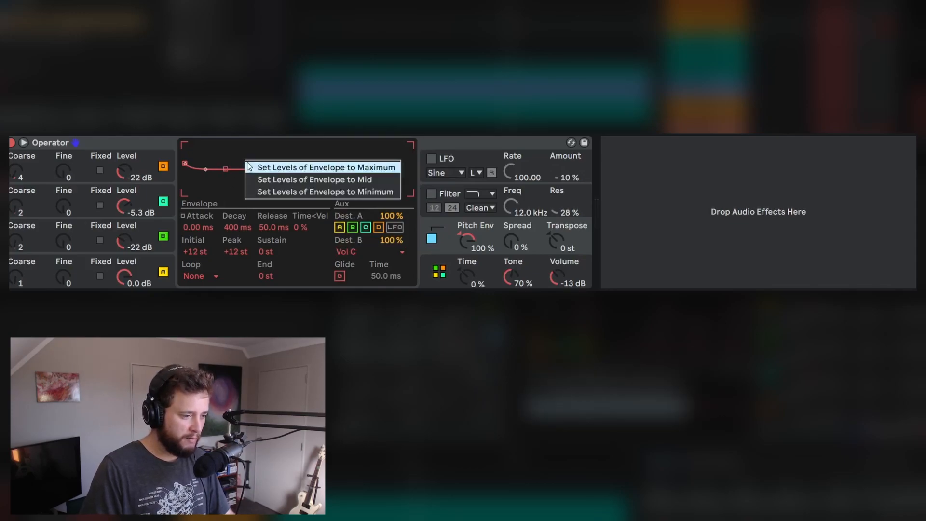
pyautogui.click(283, 184)
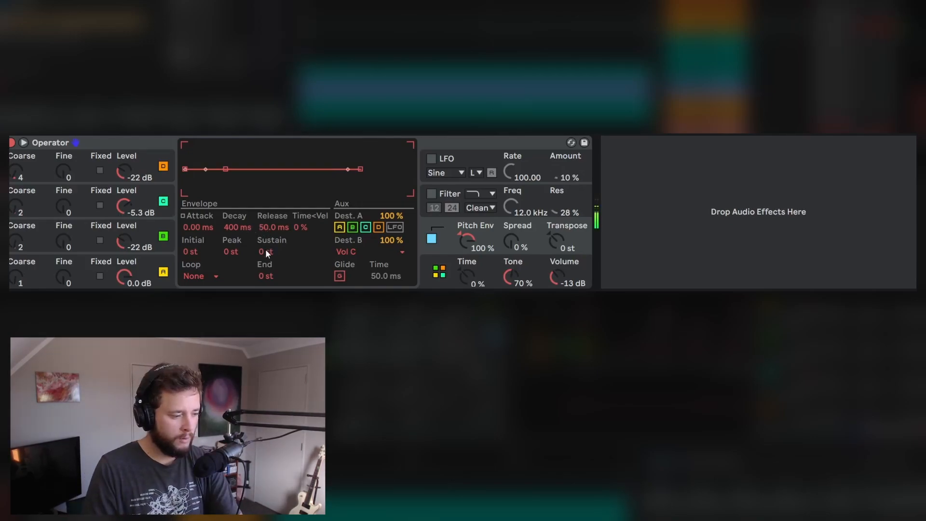
# - Drop the pitch envelope's sustain and end to -48 st with 317 ms decay, and set C's level to 0.0 dB and D's to -23 dB
pyautogui.moveTo(265, 251); pyautogui.dragTo(266, 294)
pyautogui.moveTo(360, 170); pyautogui.dragTo(356, 193)
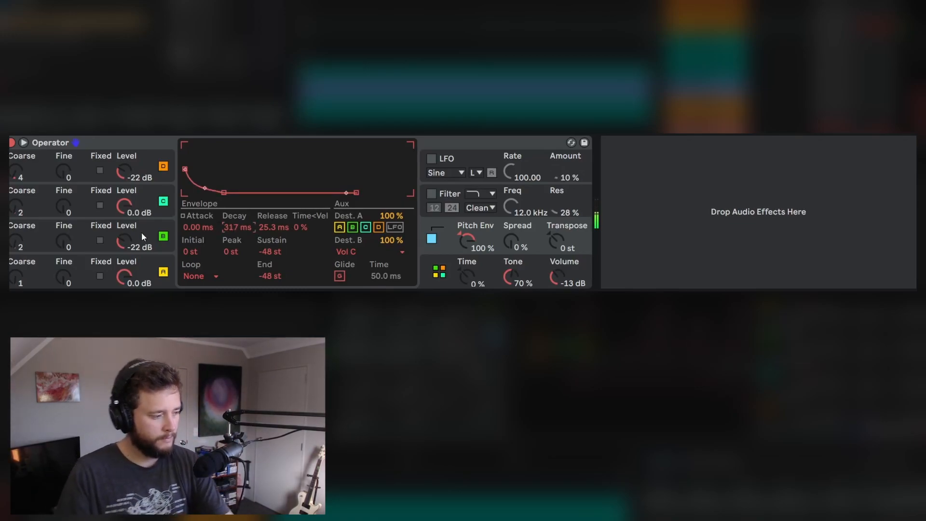
pyautogui.moveTo(124, 172); pyautogui.dragTo(124, 174)
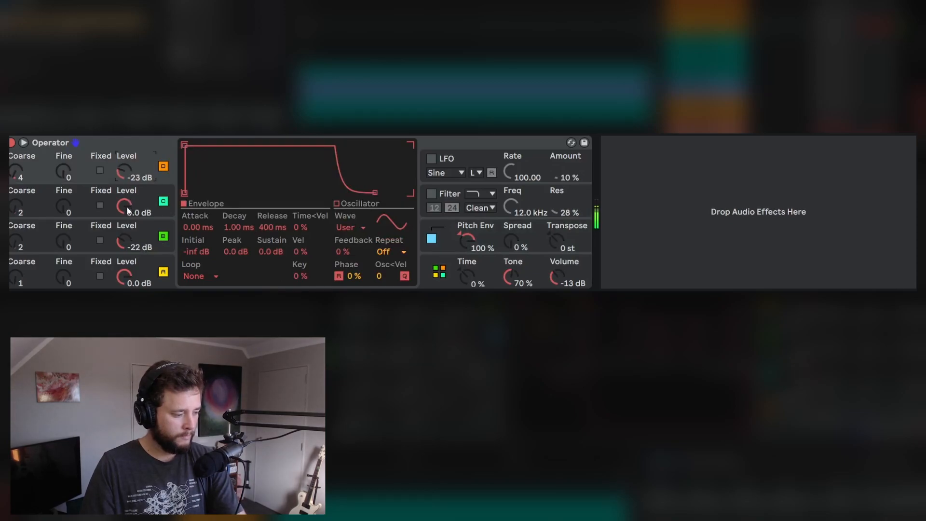
# - Raise the Spread to 100 % and add a Hybrid Reverb after the synth
pyautogui.moveTo(514, 245); pyautogui.dragTo(523, 241)
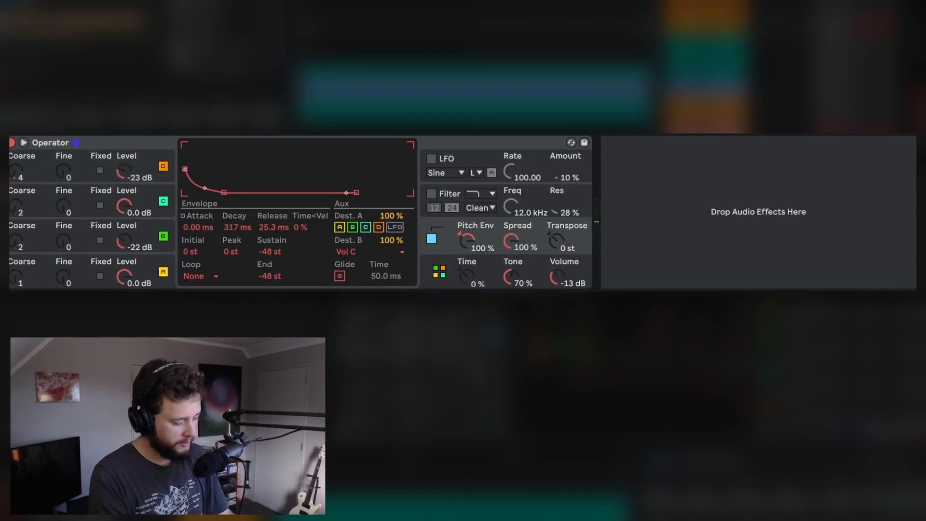
pyautogui.press('Return')
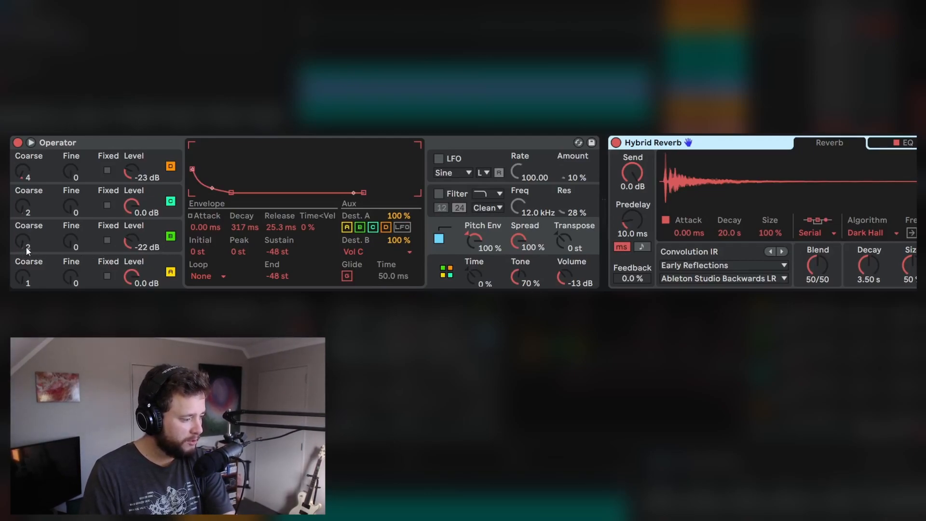
# - Raise oscillator B's coarse ratio to 4 and experiment with the coarse ratios of oscillators D and B
pyautogui.moveTo(28, 245)
pyautogui.mouseDown()
pyautogui.moveTo(28, 216)
pyautogui.moveTo(28, 249)
pyautogui.mouseUp()
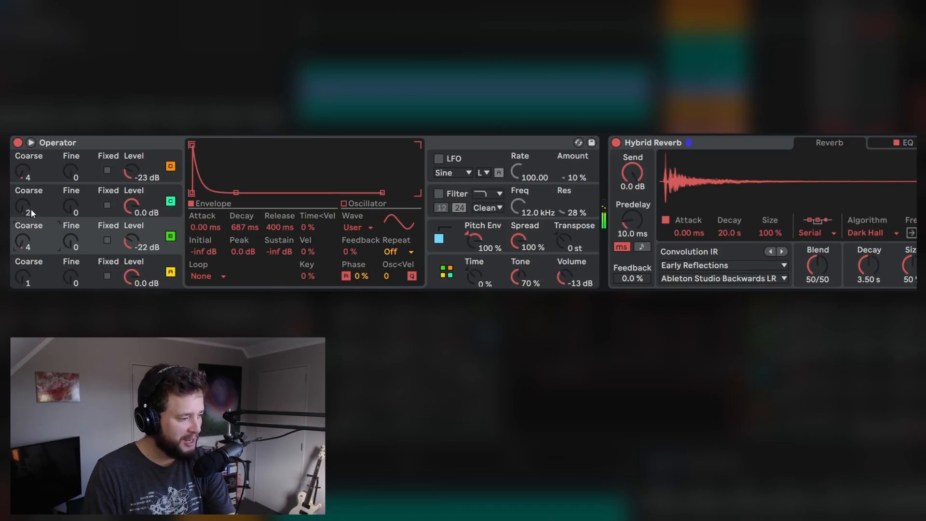
pyautogui.moveTo(24, 174); pyautogui.dragTo(24, 155)
pyautogui.moveTo(28, 233); pyautogui.dragTo(28, 222)
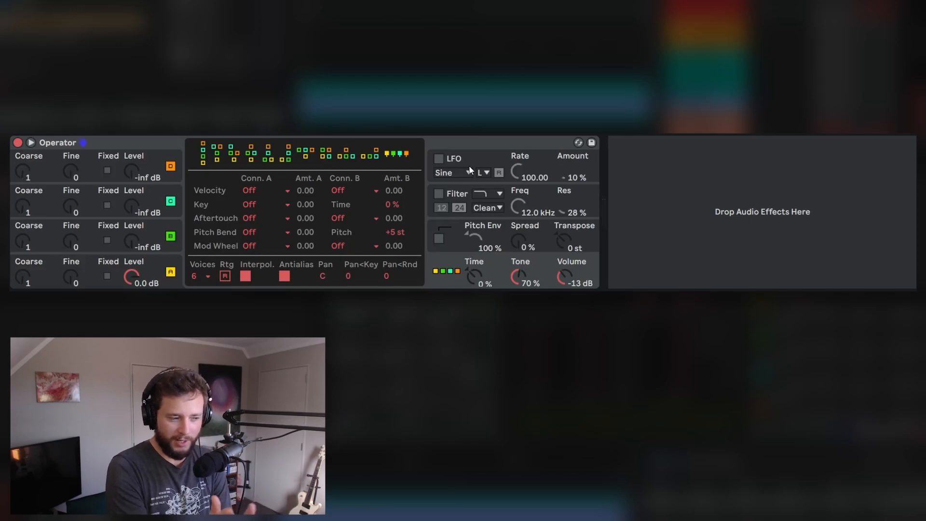
# - Choose the algorithm with C into B, and B and D into A, and give oscillator A 600 ms decay and -10 dB sustain
pyautogui.click(236, 158)
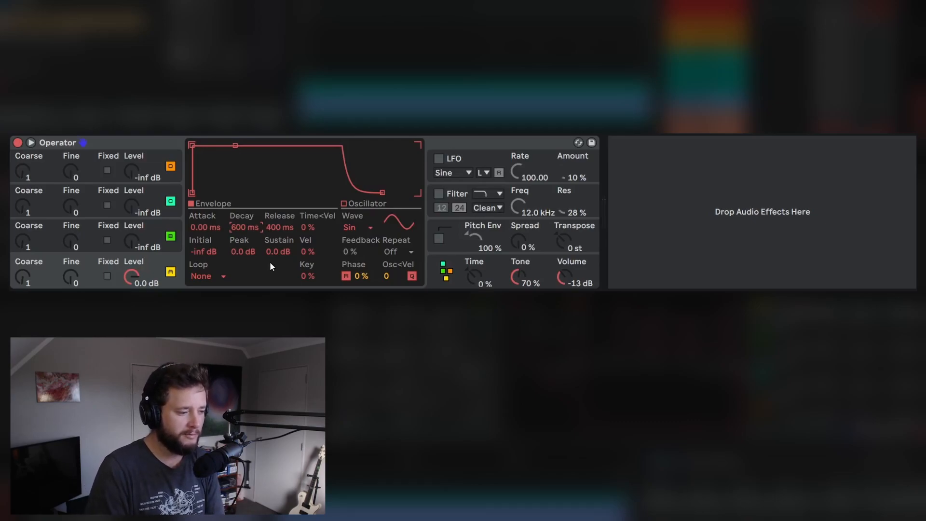
pyautogui.moveTo(278, 252); pyautogui.dragTo(278, 279)
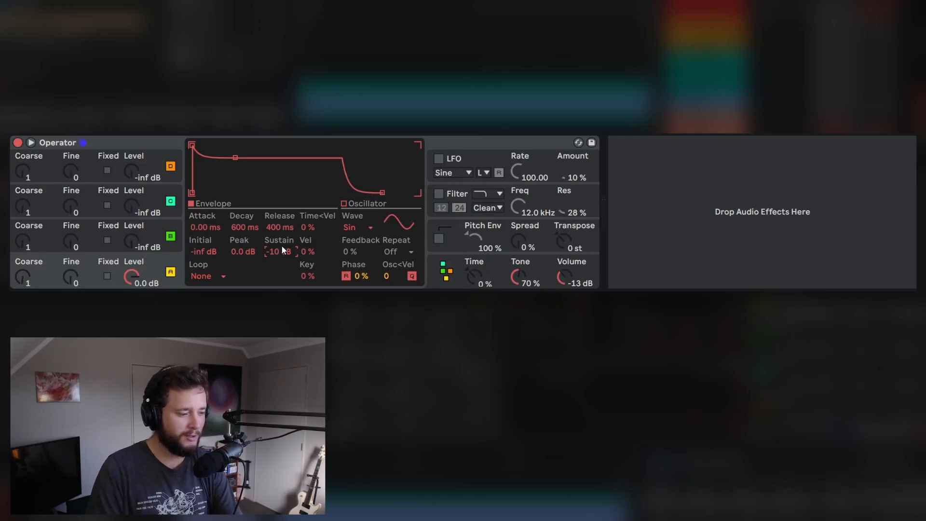
# - Lengthen oscillator A's decay to 25.4 s and lower its sustain to just above silence
pyautogui.moveTo(274, 250); pyautogui.dragTo(246, 183)
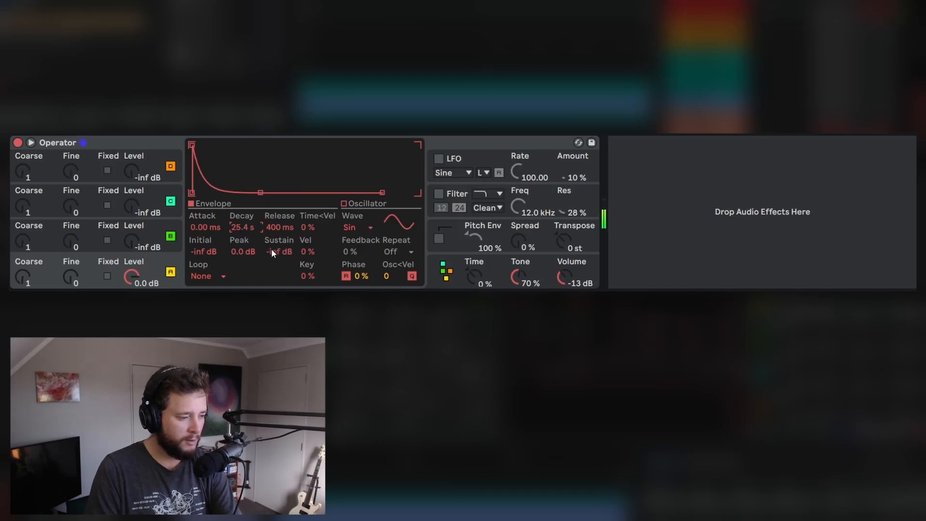
pyautogui.moveTo(273, 251); pyautogui.dragTo(273, 236)
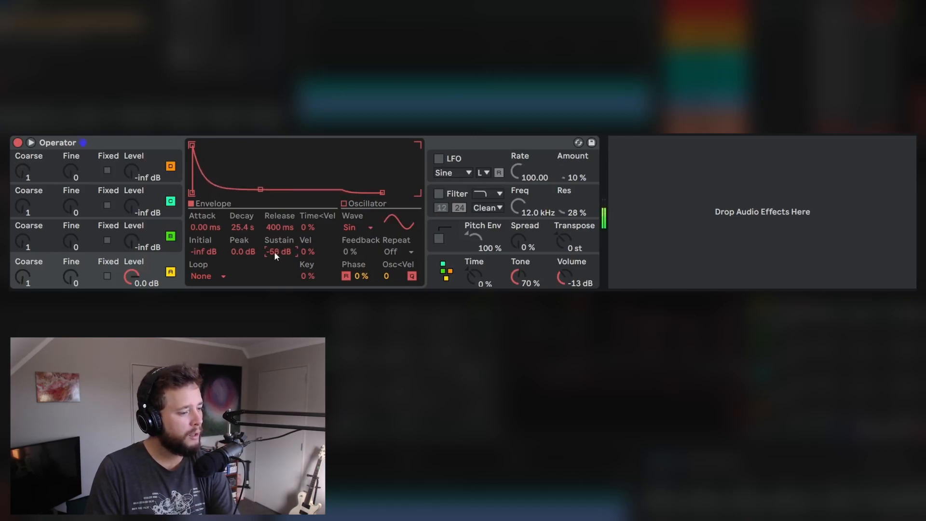
# - Set oscillator B to coarse ratio 3 and -19 dB level, with a 10.8 s decay and -5.6 dB sustain
pyautogui.click(75, 248)
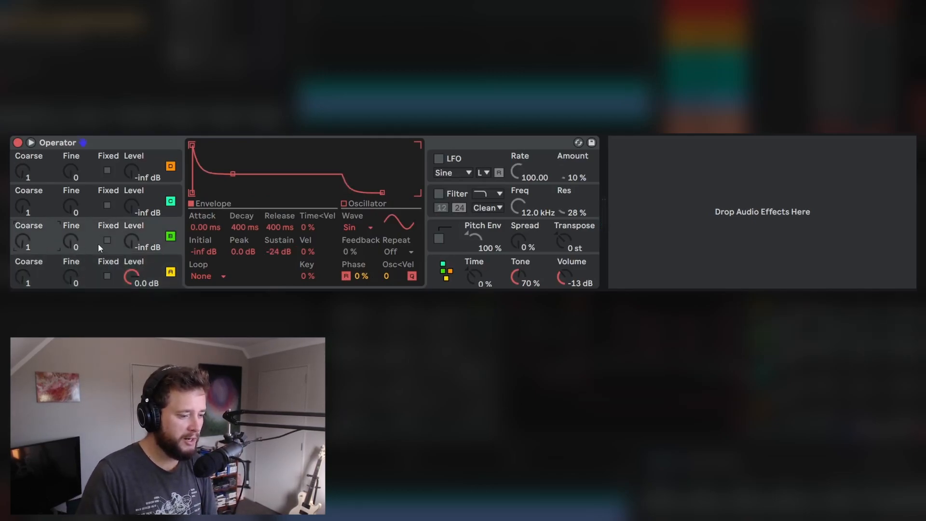
pyautogui.moveTo(278, 253); pyautogui.dragTo(278, 232)
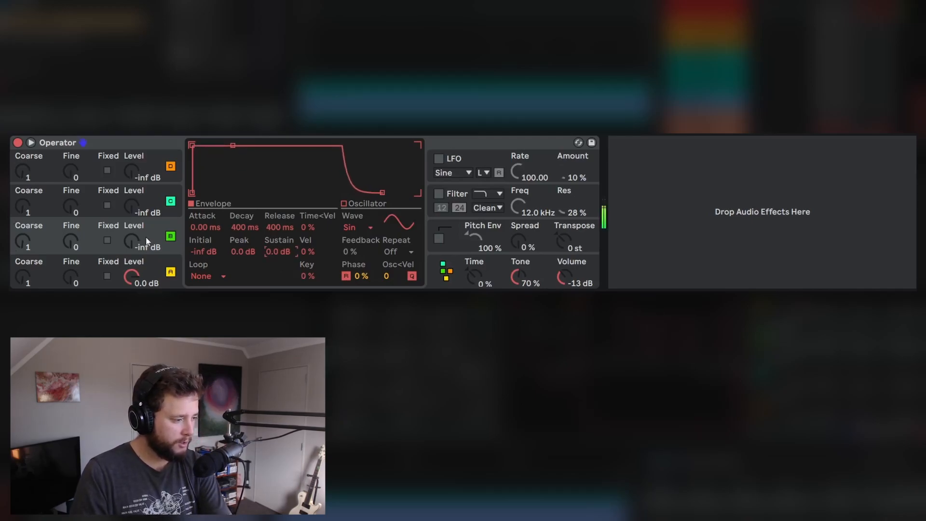
pyautogui.moveTo(131, 240)
pyautogui.mouseDown()
pyautogui.moveTo(131, 229)
pyautogui.moveTo(132, 247)
pyautogui.mouseUp()
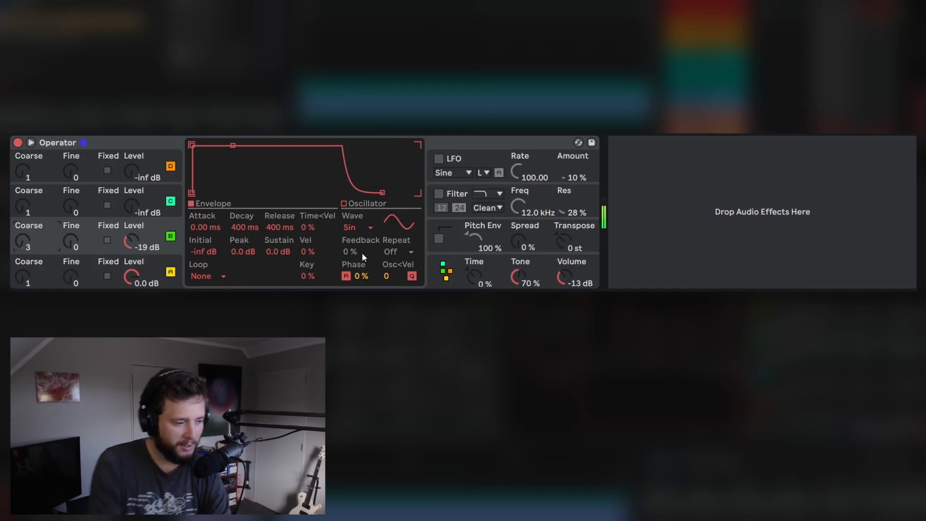
pyautogui.moveTo(276, 254); pyautogui.dragTo(276, 265)
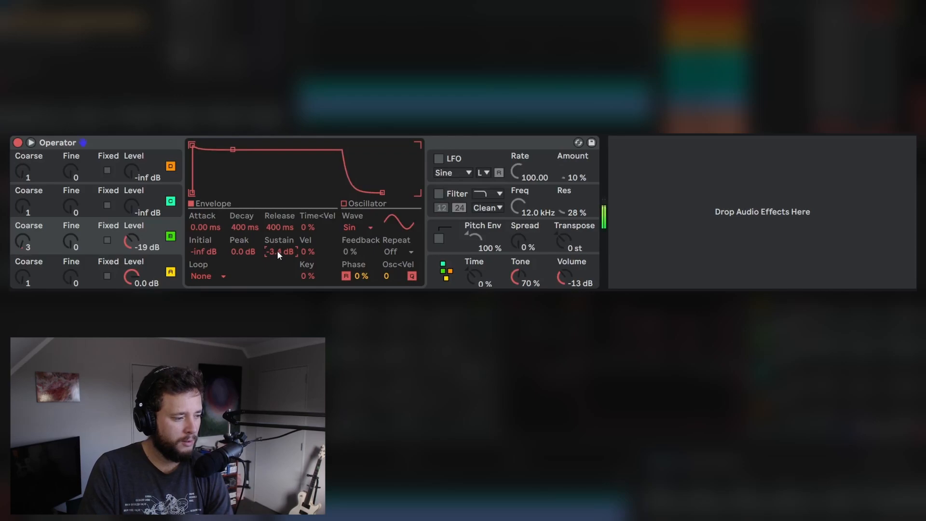
pyautogui.moveTo(243, 227); pyautogui.dragTo(243, 183)
pyautogui.moveTo(278, 251)
pyautogui.mouseDown()
pyautogui.moveTo(278, 273)
pyautogui.moveTo(279, 237)
pyautogui.mouseUp()
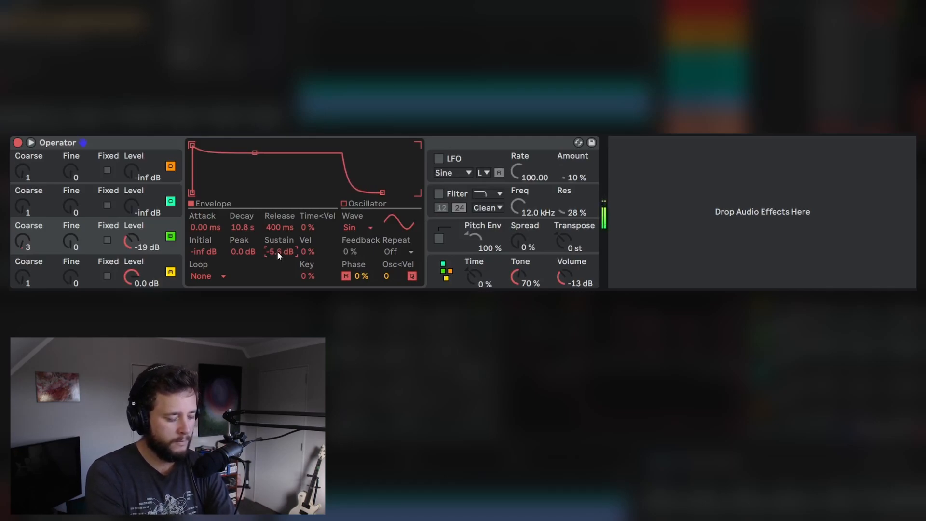
# - Copy all of oscillator B's settings to oscillator C
pyautogui.click(48, 208)
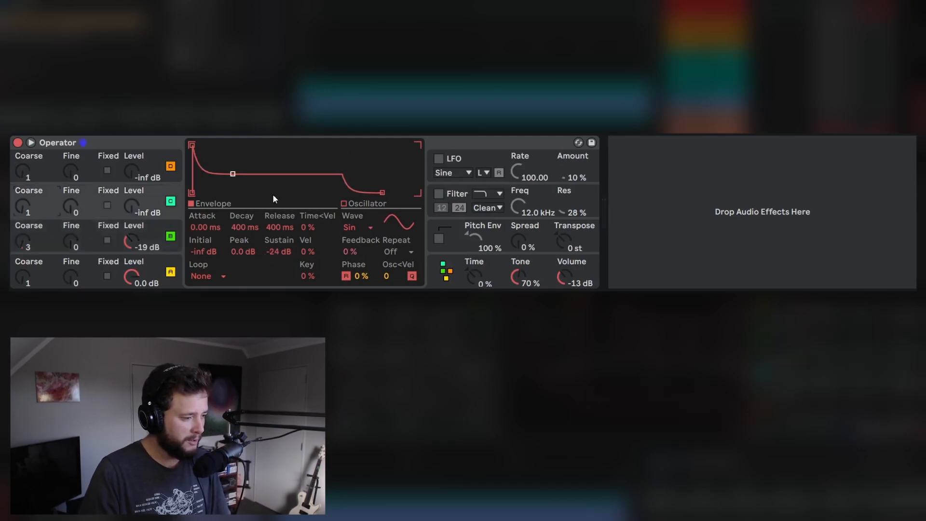
pyautogui.rightClick(263, 155)
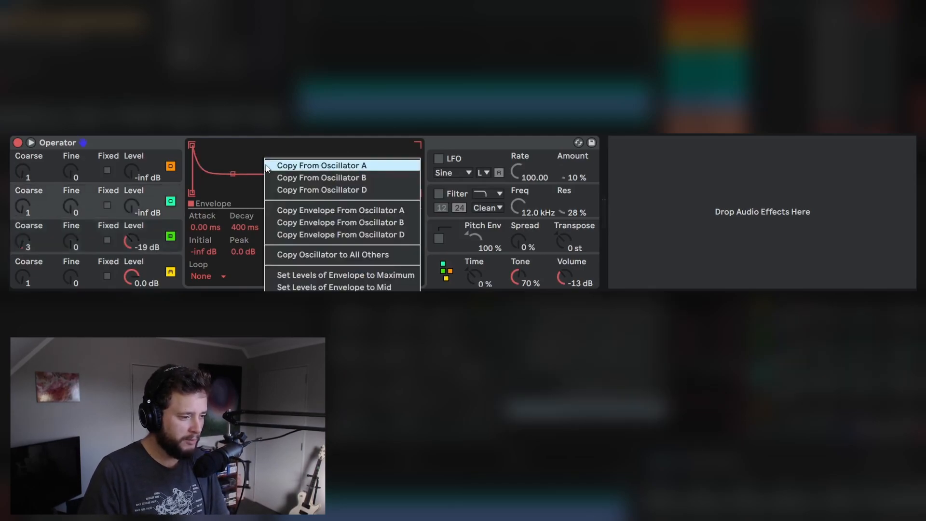
pyautogui.click(304, 178)
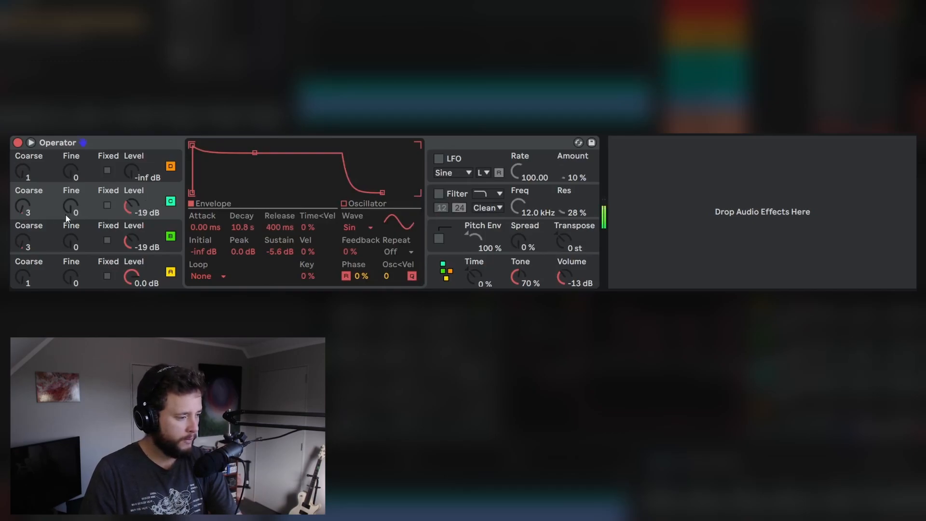
# - Set oscillator C's coarse ratio to 6, decay to 25.4 s and level to -46 dB
pyautogui.moveTo(130, 207); pyautogui.dragTo(130, 226)
pyautogui.moveTo(22, 206); pyautogui.dragTo(23, 195)
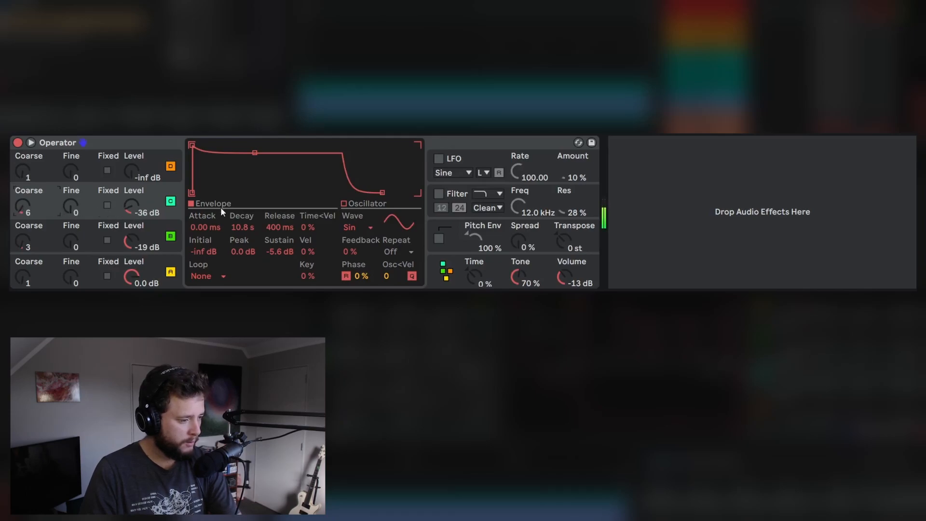
pyautogui.moveTo(242, 228); pyautogui.dragTo(243, 219)
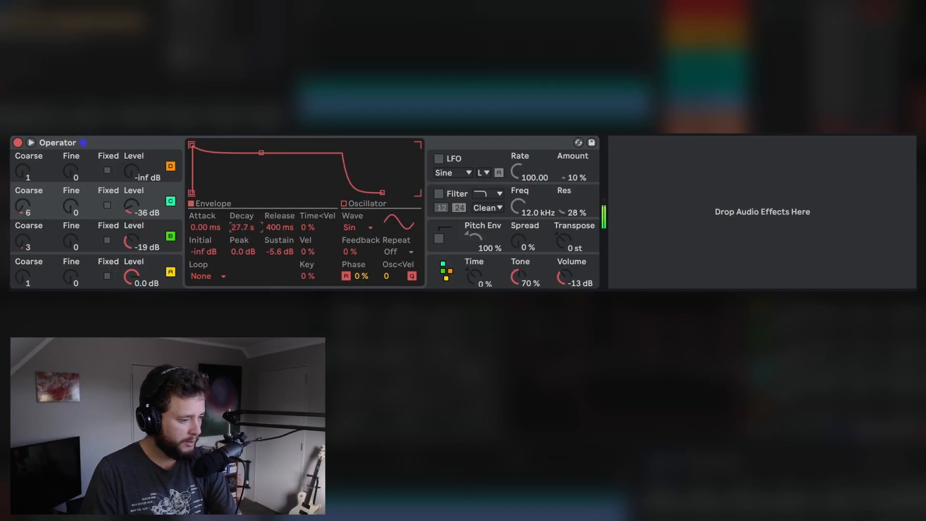
pyautogui.moveTo(131, 208); pyautogui.dragTo(131, 212)
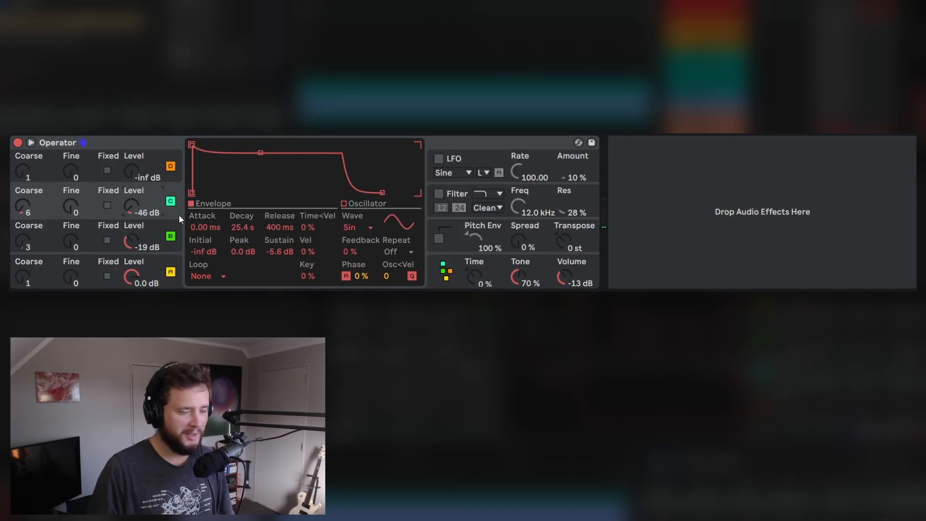
# - Give oscillator D a short envelope with 189 ms decay and -inf sustain, coarse ratio 8 and -23 dB level
pyautogui.click(94, 169)
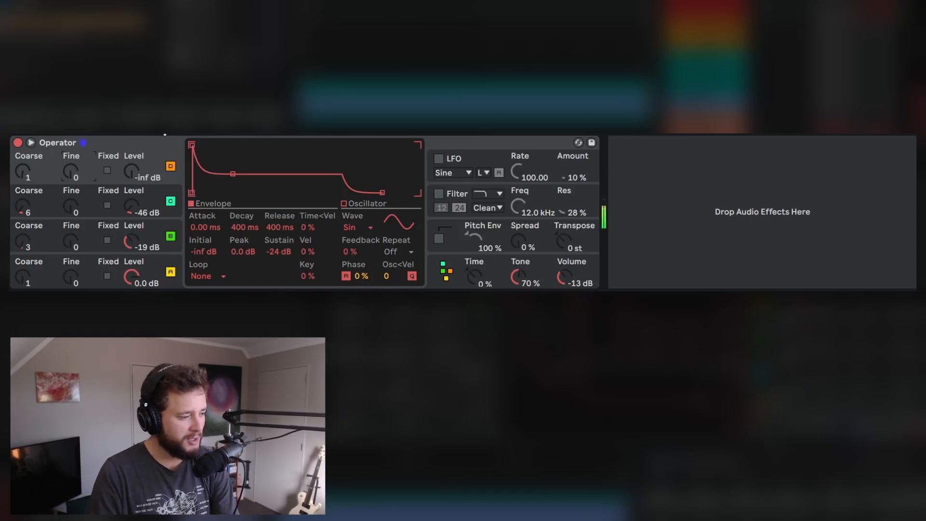
pyautogui.moveTo(135, 176); pyautogui.dragTo(135, 140)
pyautogui.moveTo(232, 174); pyautogui.dragTo(242, 193)
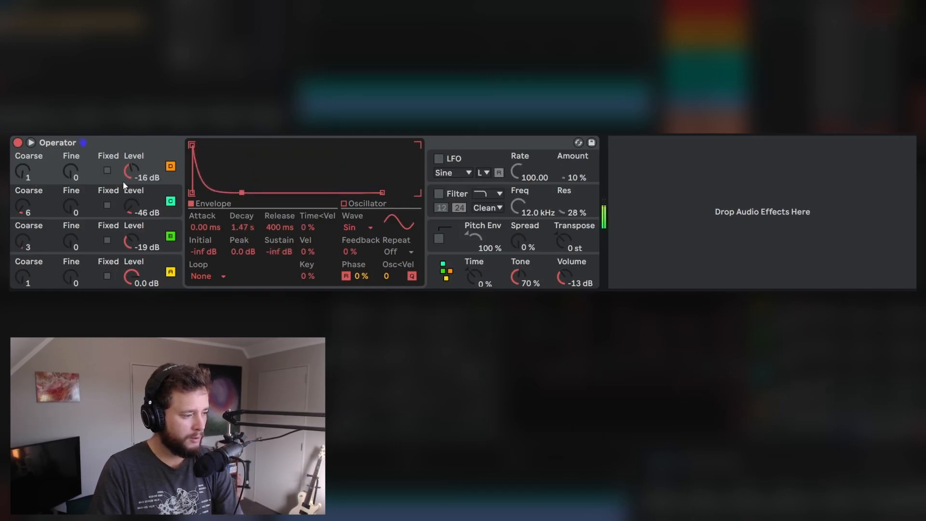
pyautogui.moveTo(236, 227); pyautogui.dragTo(236, 248)
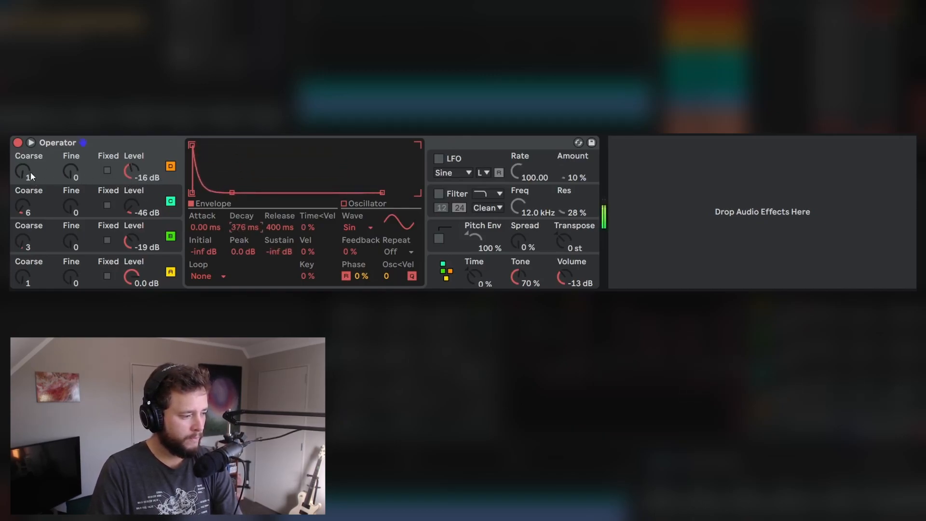
pyautogui.moveTo(110, 177); pyautogui.dragTo(110, 159)
pyautogui.moveTo(23, 171)
pyautogui.mouseDown()
pyautogui.moveTo(23, 147)
pyautogui.moveTo(23, 160)
pyautogui.mouseUp()
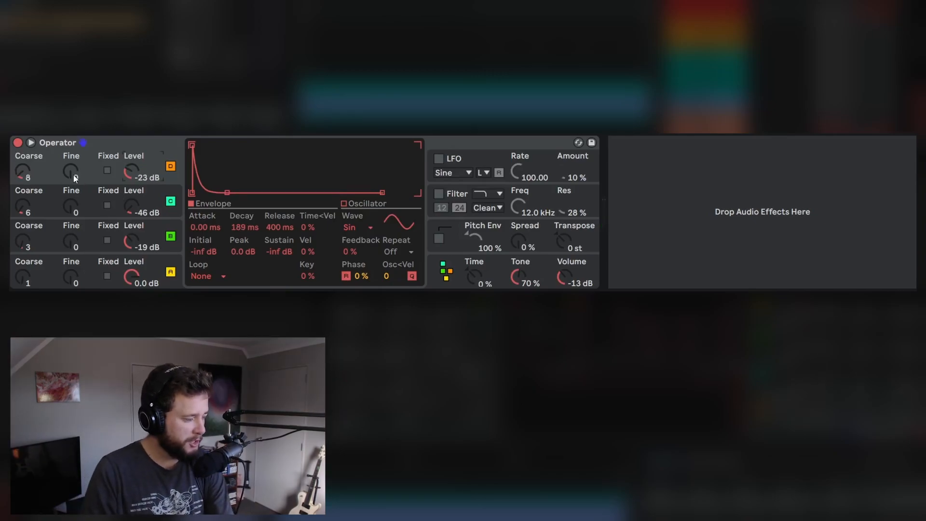
# - Set oscillator D's fine tuning to 418 and level to -34 dB, and shorten its decay to 95.2 ms
pyautogui.moveTo(73, 175); pyautogui.dragTo(73, 158)
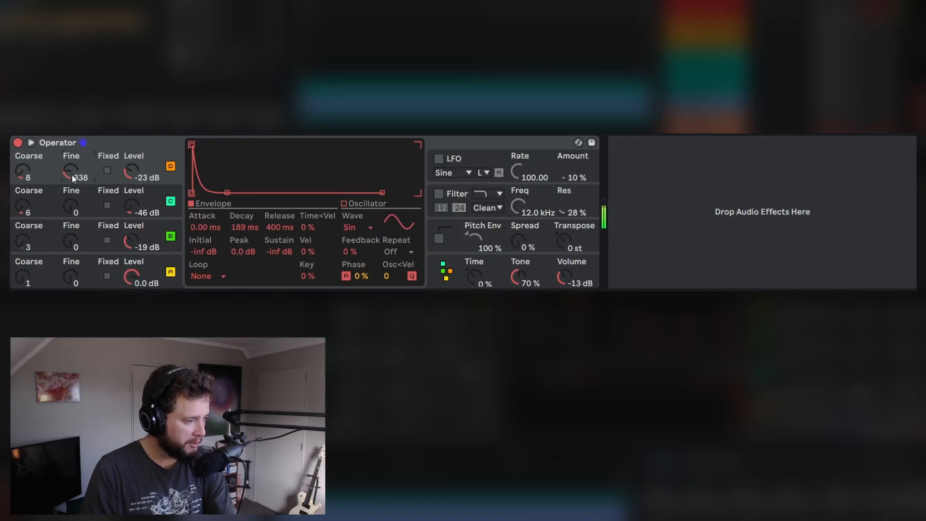
pyautogui.moveTo(131, 172); pyautogui.dragTo(134, 170)
pyautogui.moveTo(40, 177); pyautogui.dragTo(70, 165)
pyautogui.moveTo(131, 171); pyautogui.dragTo(131, 174)
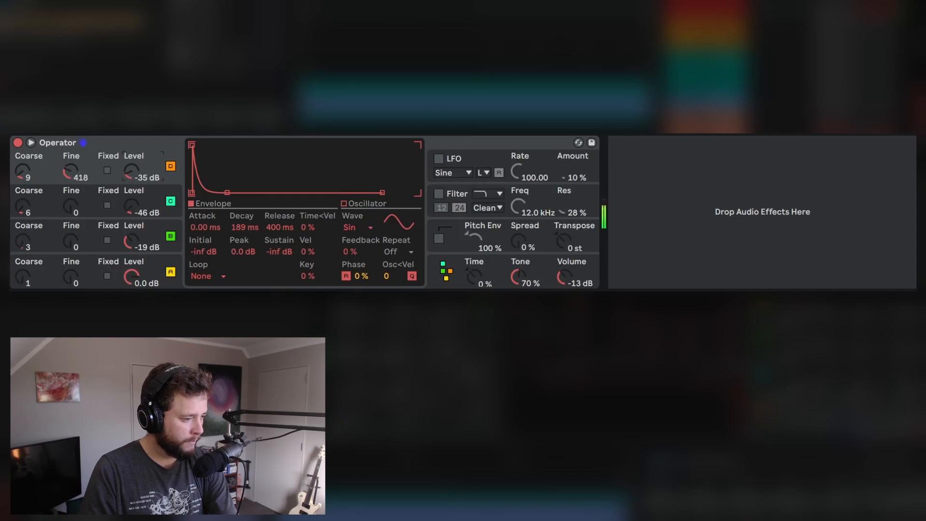
pyautogui.moveTo(244, 227)
pyautogui.mouseDown()
pyautogui.moveTo(244, 240)
pyautogui.moveTo(245, 223)
pyautogui.mouseUp()
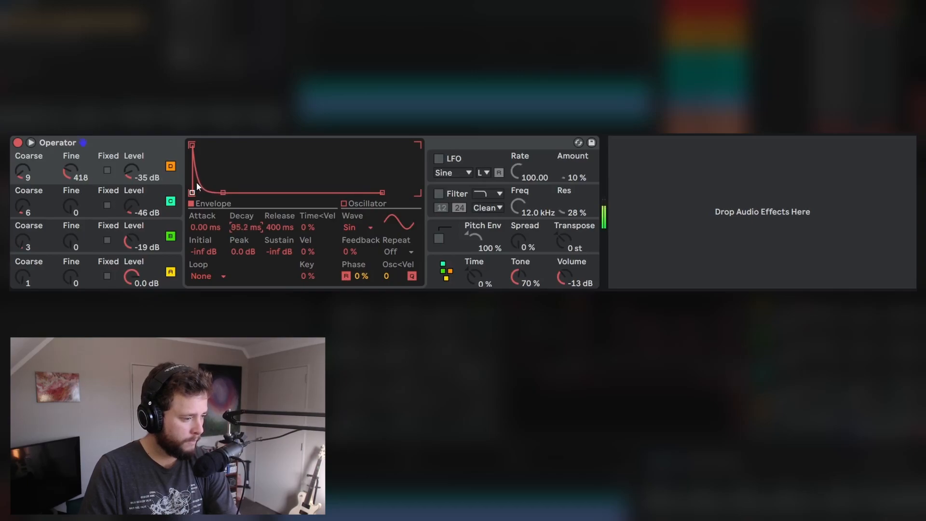
pyautogui.moveTo(130, 171); pyautogui.dragTo(130, 173)
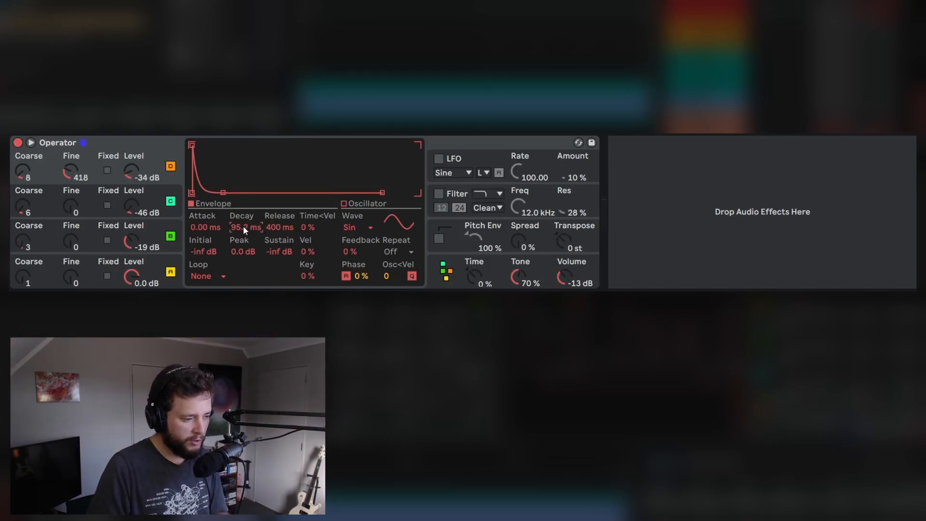
# - Reshape oscillator D's envelope to 0.0 dB initial level, 5.49 ms attack and 28.6 ms decay, and reduce its level to -41 dB
pyautogui.moveTo(243, 226); pyautogui.dragTo(199, 225)
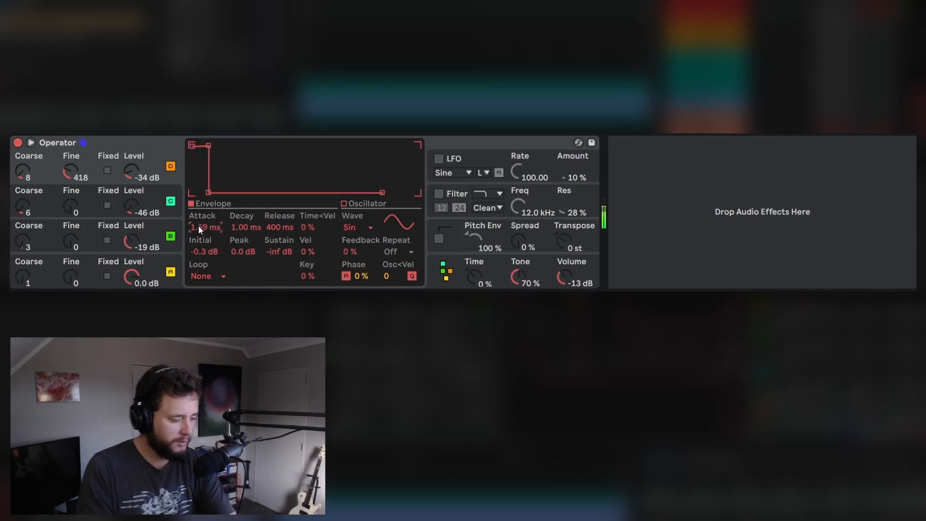
pyautogui.moveTo(198, 154); pyautogui.dragTo(197, 153)
pyautogui.moveTo(242, 227); pyautogui.dragTo(215, 215)
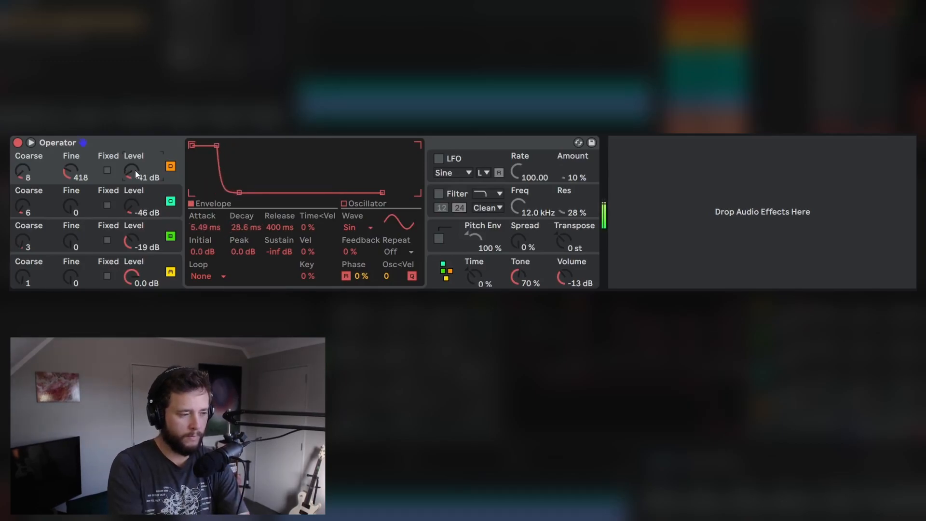
# - Enable the LFO with a rate of 87.69, an amount of 7.1 % and a 2.03 s envelope attack
pyautogui.click(483, 226)
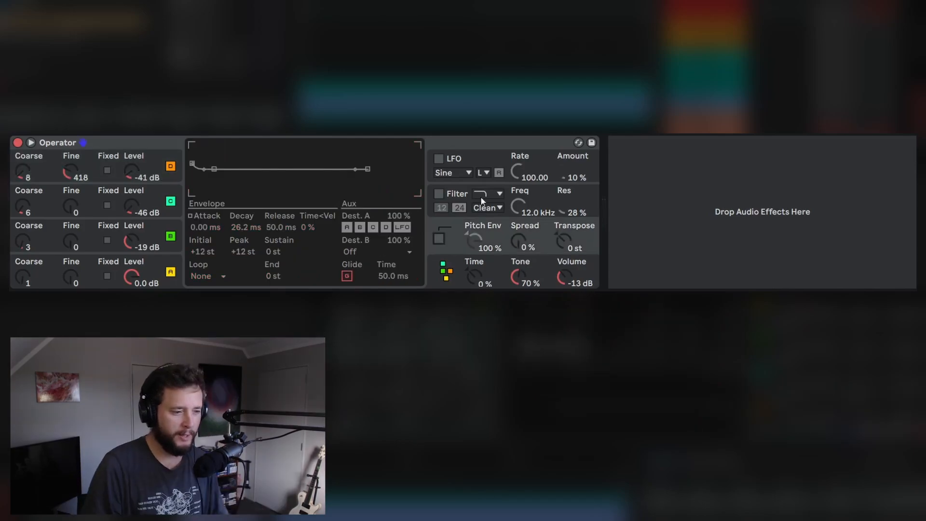
pyautogui.click(439, 159)
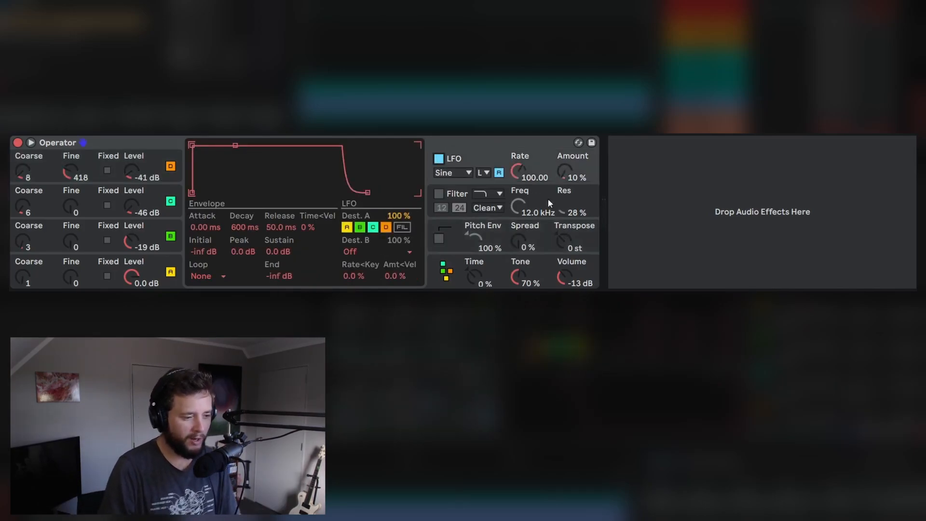
pyautogui.moveTo(571, 159); pyautogui.dragTo(571, 165)
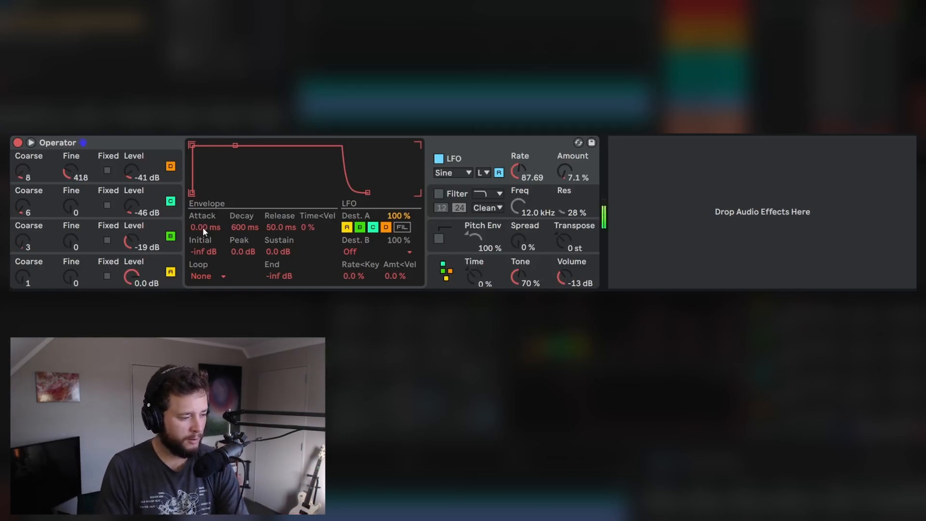
pyautogui.moveTo(203, 227); pyautogui.dragTo(203, 182)
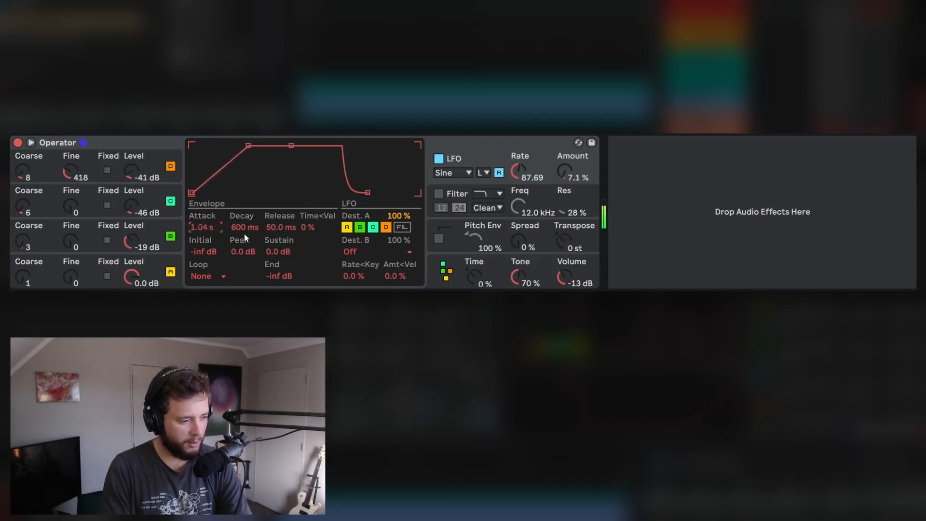
pyautogui.moveTo(202, 227); pyautogui.dragTo(203, 216)
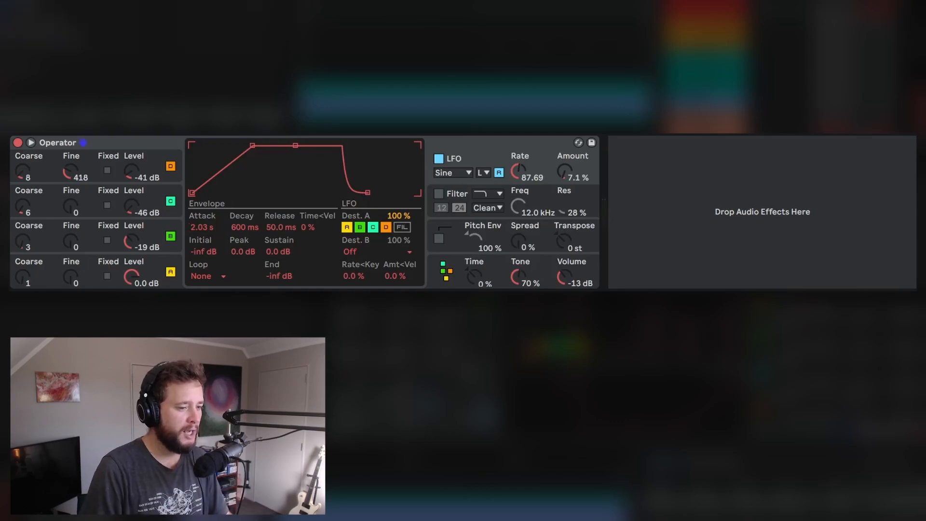
# - Add a Cabinet after the synth and set it to a Dynamic microphone and Dual output
pyautogui.moveTo(741, 219); pyautogui.dragTo(701, 201)
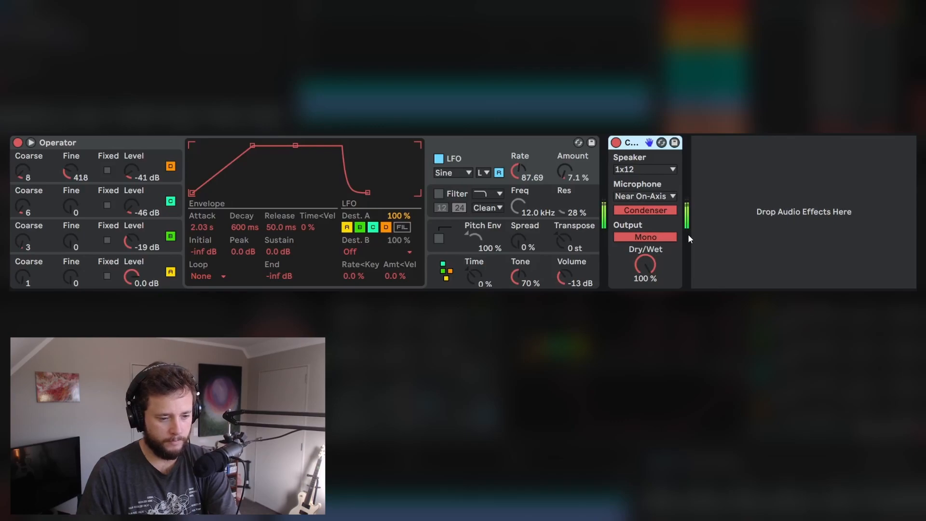
pyautogui.click(652, 211)
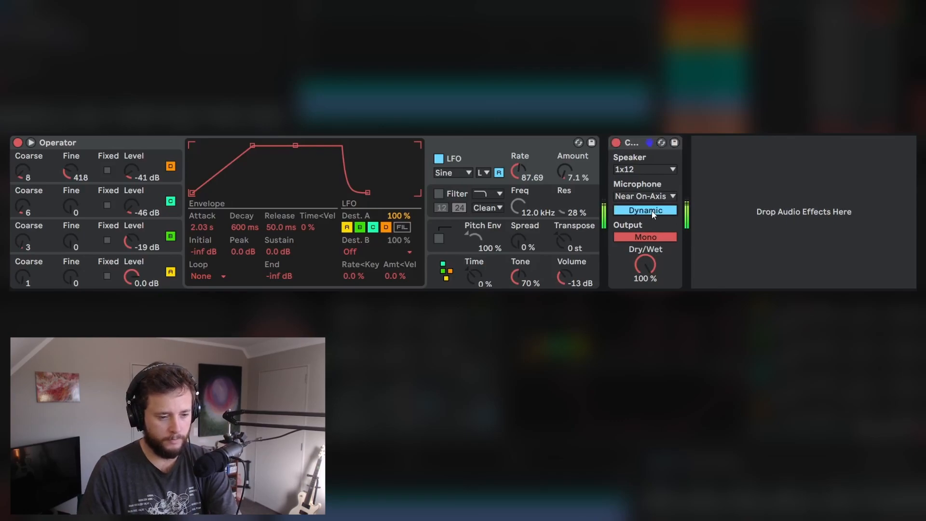
pyautogui.click(652, 237)
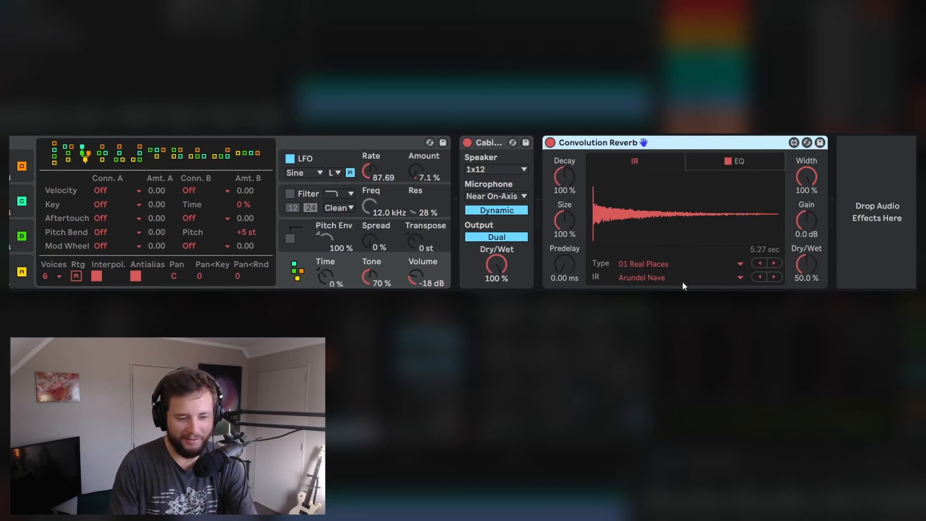
# - Set the Convolution Reverb's impulse response type to 03 Chambers and Large Rooms
pyautogui.click(670, 265)
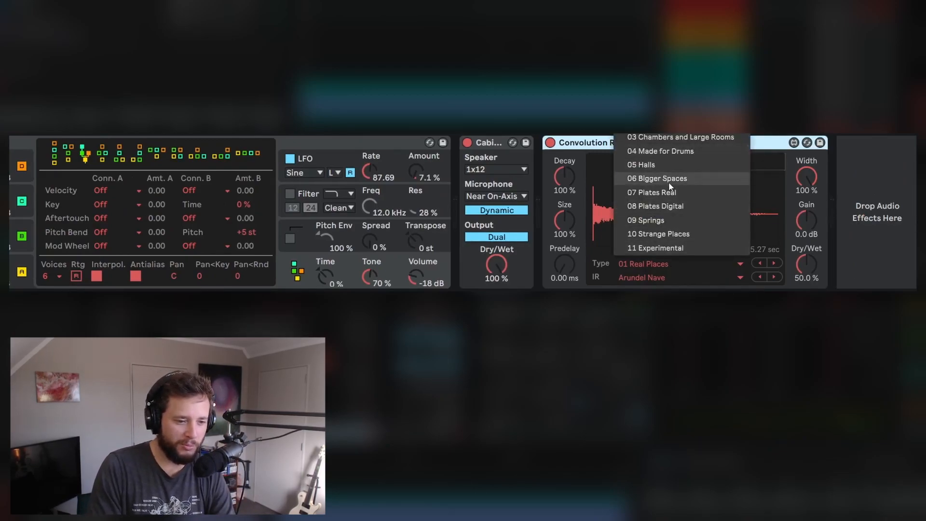
pyautogui.click(675, 137)
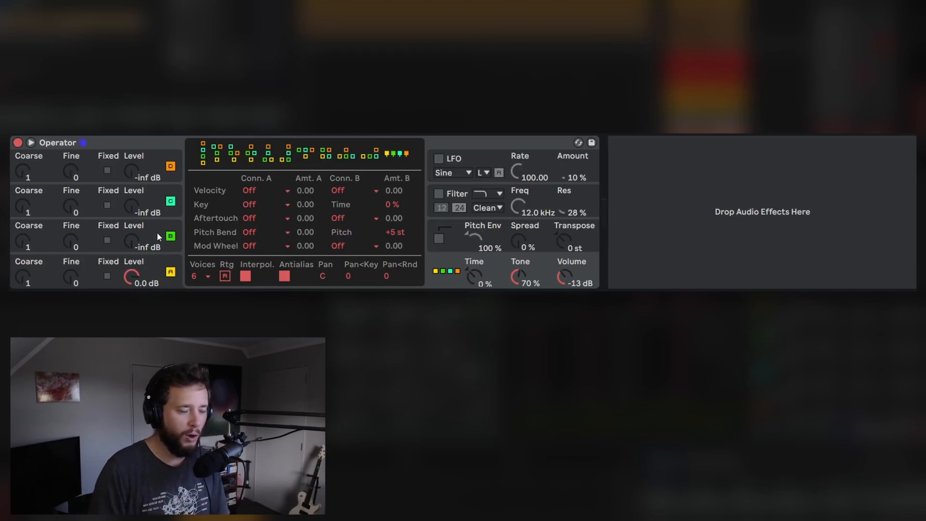
# - View oscillator B's envelope and the algorithm settings of the new patch with four parallel oscillators
pyautogui.click(88, 238)
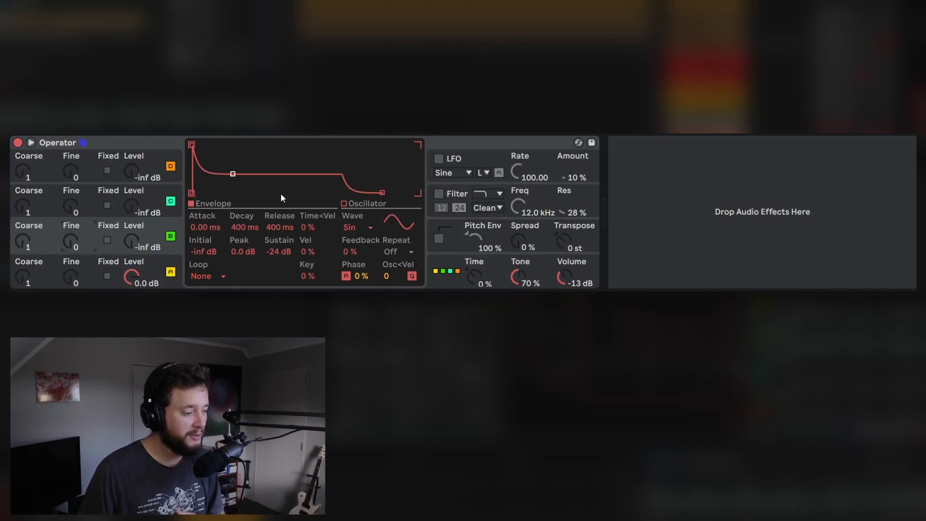
pyautogui.click(442, 282)
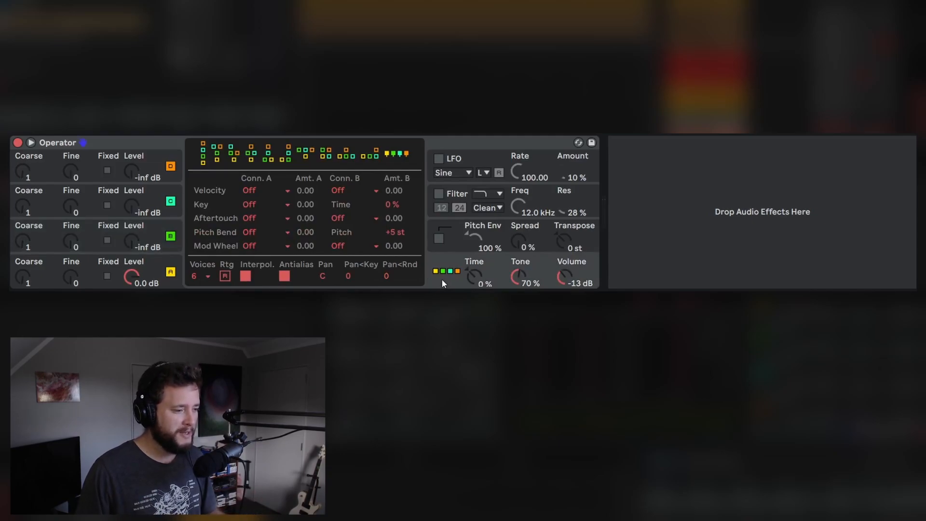
# - Set oscillator A's envelope to a sustain of -inf dB and a decay of 4.55 s
pyautogui.click(176, 280)
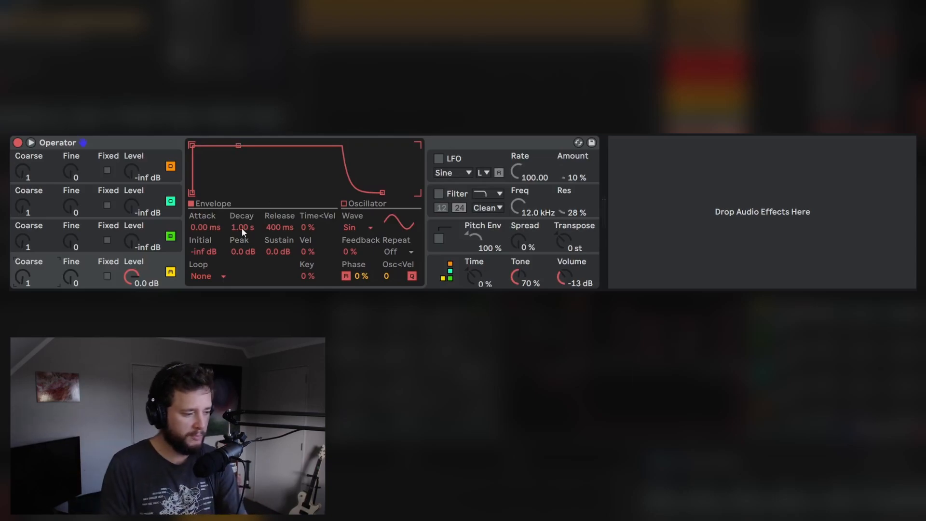
pyautogui.moveTo(279, 251); pyautogui.dragTo(279, 290)
pyautogui.moveTo(243, 229); pyautogui.dragTo(244, 196)
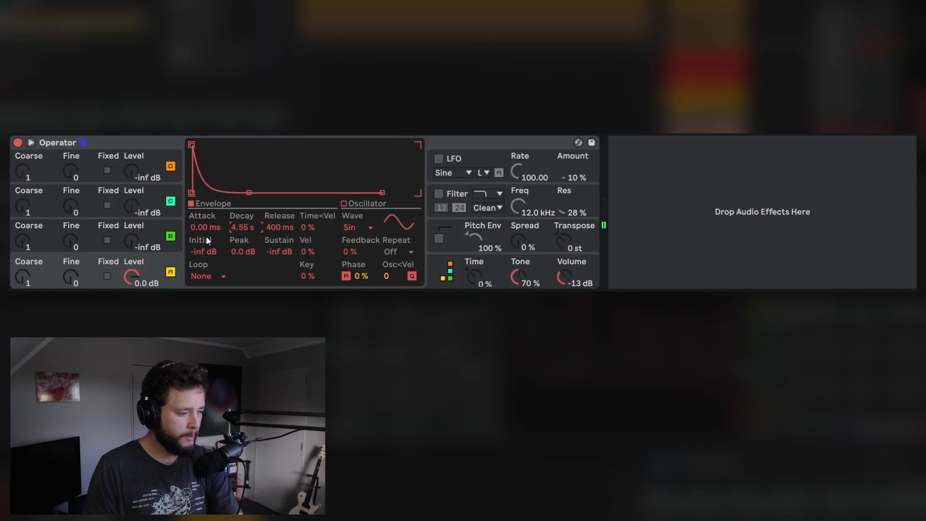
# - Set oscillator B's Coarse to 2, copy oscillator A's envelope to it and raise its level to -14 dB
pyautogui.click(54, 237)
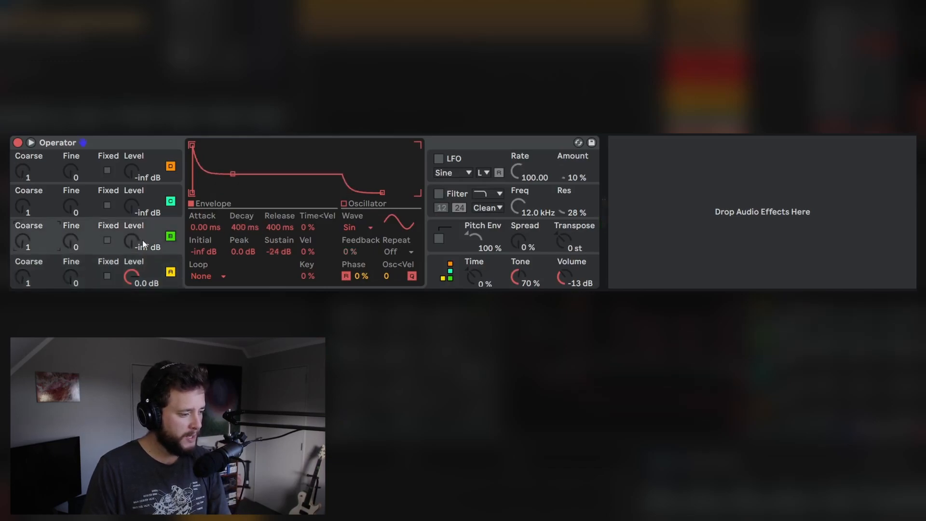
pyautogui.moveTo(23, 241); pyautogui.dragTo(23, 237)
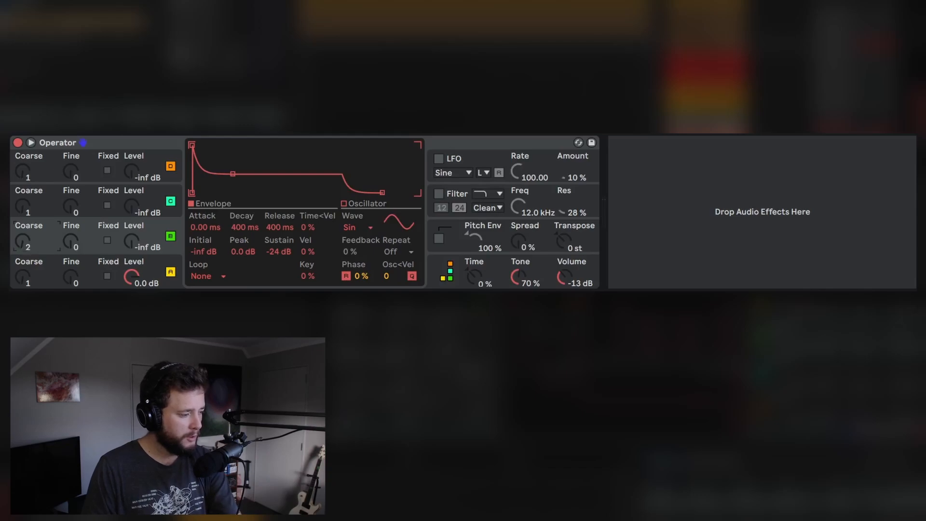
pyautogui.rightClick(285, 169)
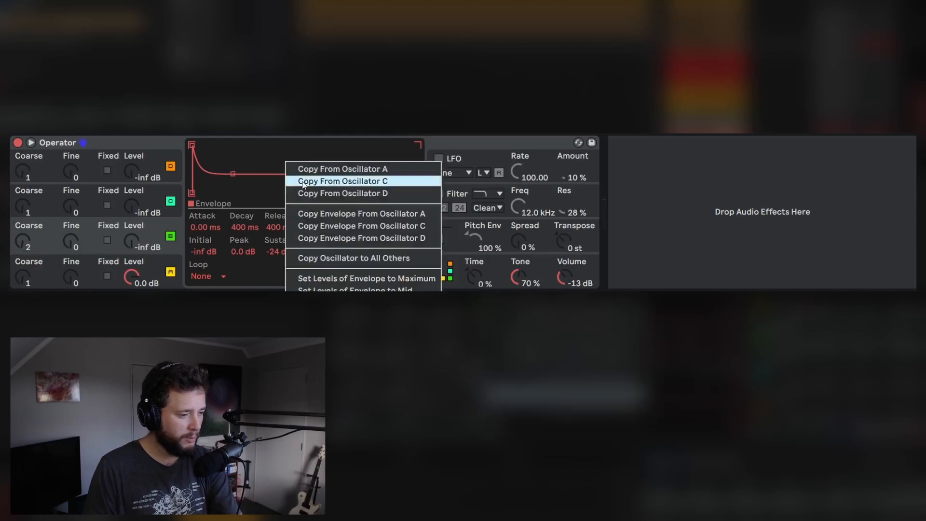
pyautogui.click(345, 215)
pyautogui.moveTo(135, 243)
pyautogui.mouseDown()
pyautogui.moveTo(135, 217)
pyautogui.moveTo(134, 253)
pyautogui.mouseUp()
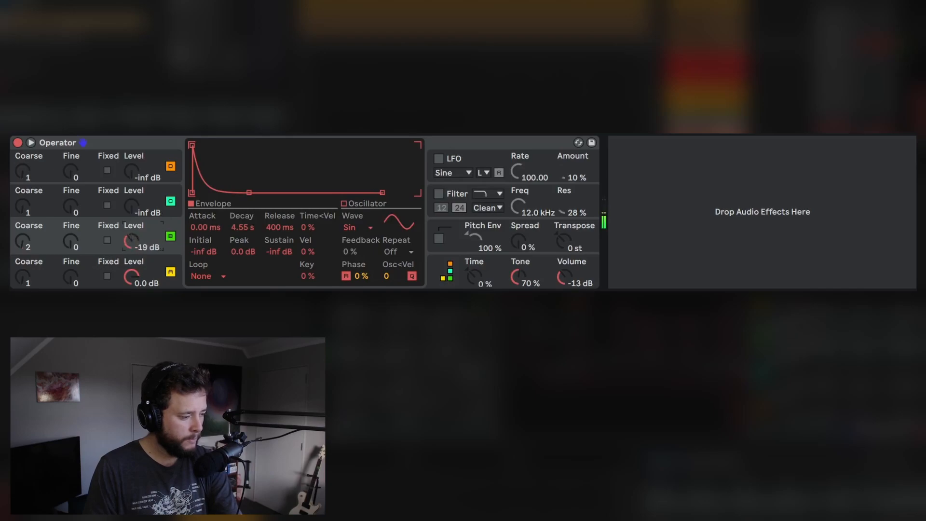
pyautogui.moveTo(131, 242); pyautogui.dragTo(131, 238)
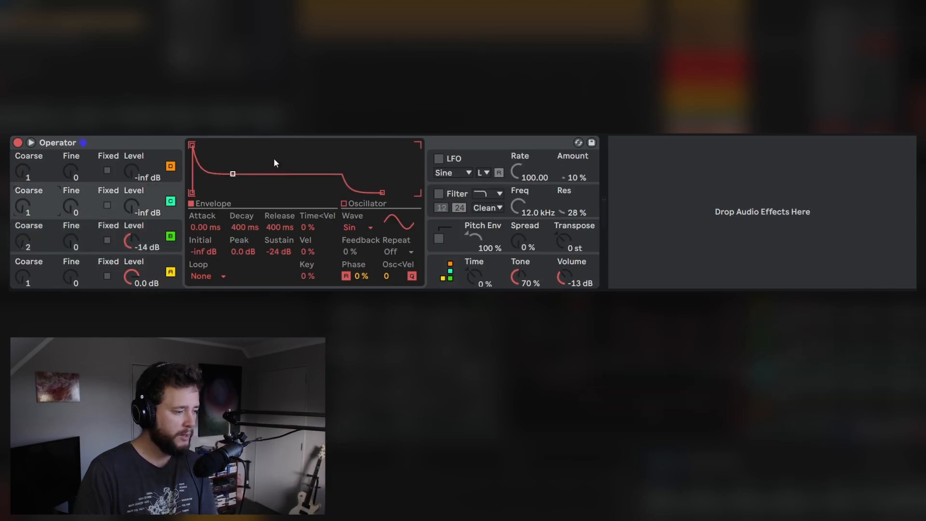
# - Copy oscillator B's envelope to oscillator C and raise oscillator C's level to -17 dB
pyautogui.rightClick(274, 161)
pyautogui.click(342, 224)
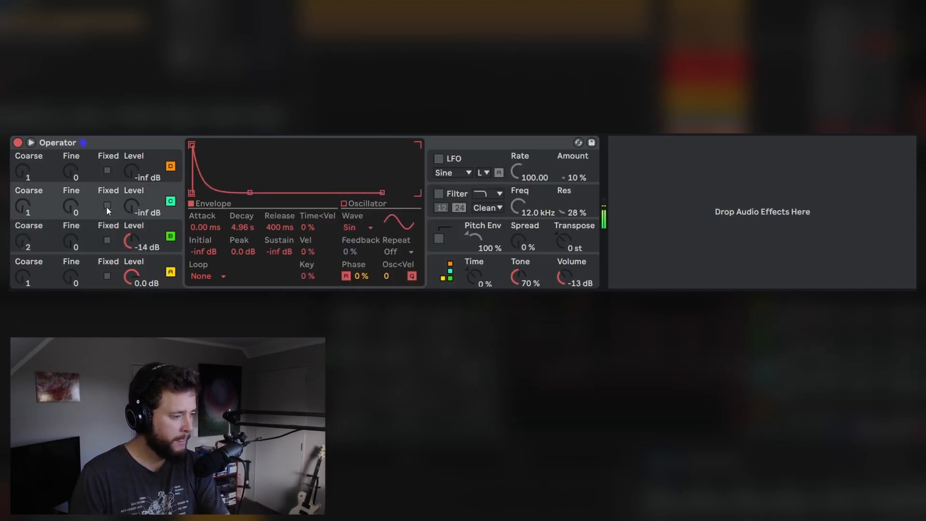
pyautogui.moveTo(131, 207); pyautogui.dragTo(132, 192)
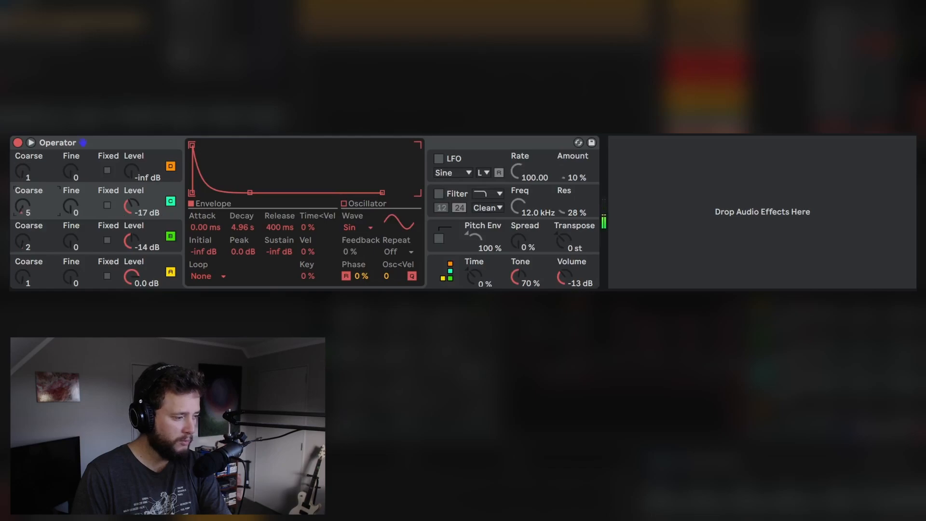
# - Tune oscillator C to Coarse 7 and Fine 95, and shorten its envelope decay to 1.93 s
pyautogui.moveTo(22, 207); pyautogui.dragTo(22, 203)
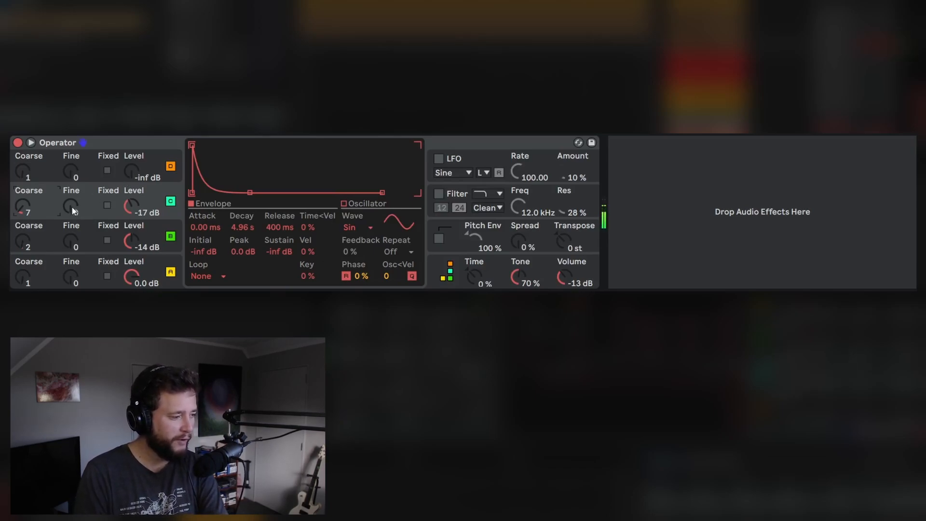
pyautogui.moveTo(72, 207); pyautogui.dragTo(72, 157)
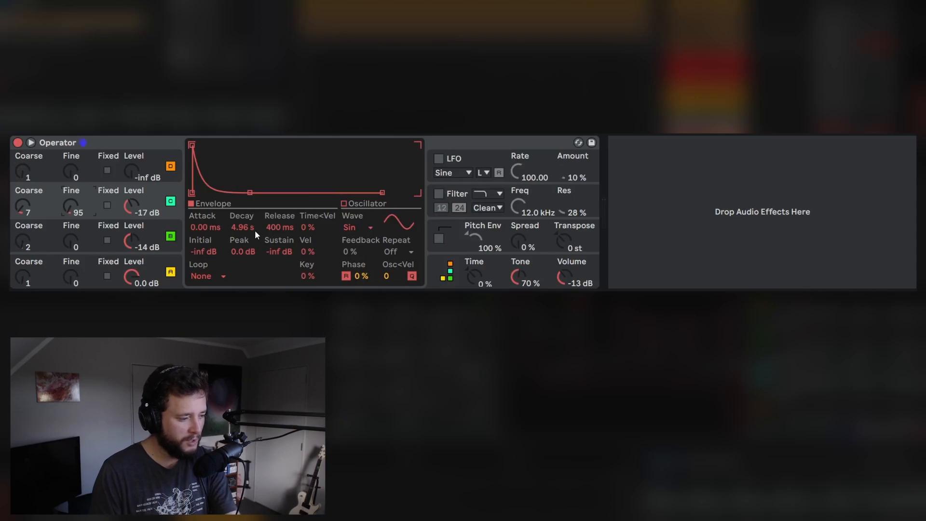
pyautogui.moveTo(246, 225)
pyautogui.mouseDown()
pyautogui.moveTo(246, 253)
pyautogui.moveTo(246, 230)
pyautogui.mouseUp()
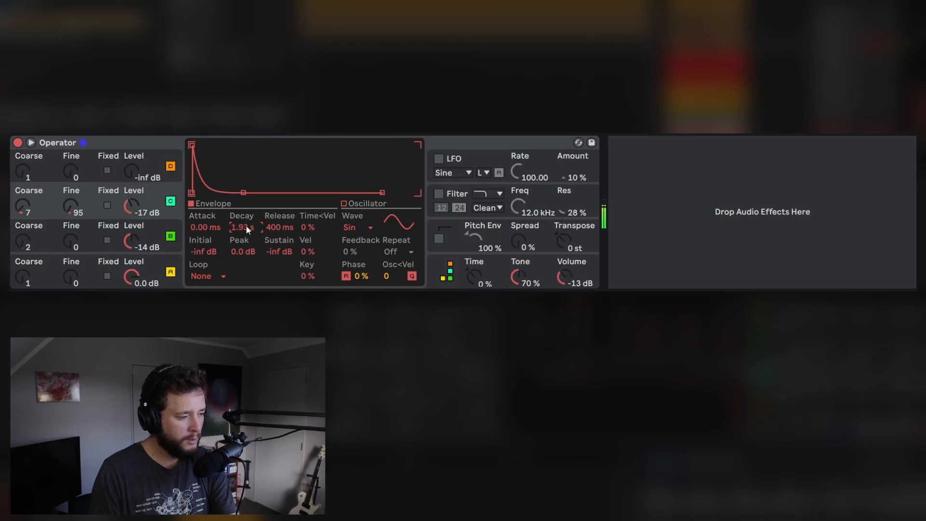
# - Set oscillator D's Coarse to 11, copy oscillator C's envelope to it and set its level to -21 dB
pyautogui.click(50, 173)
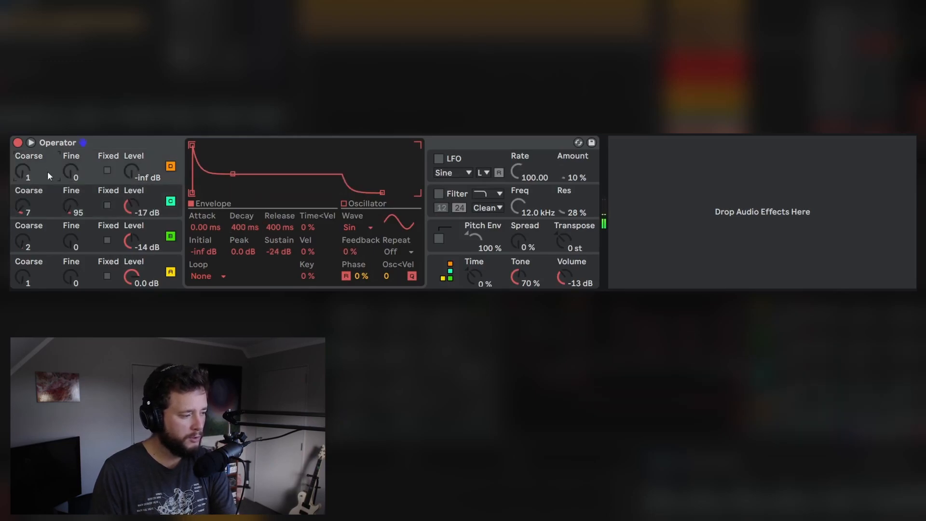
pyautogui.moveTo(22, 176); pyautogui.dragTo(22, 161)
pyautogui.moveTo(130, 173); pyautogui.dragTo(130, 154)
pyautogui.rightClick(222, 155)
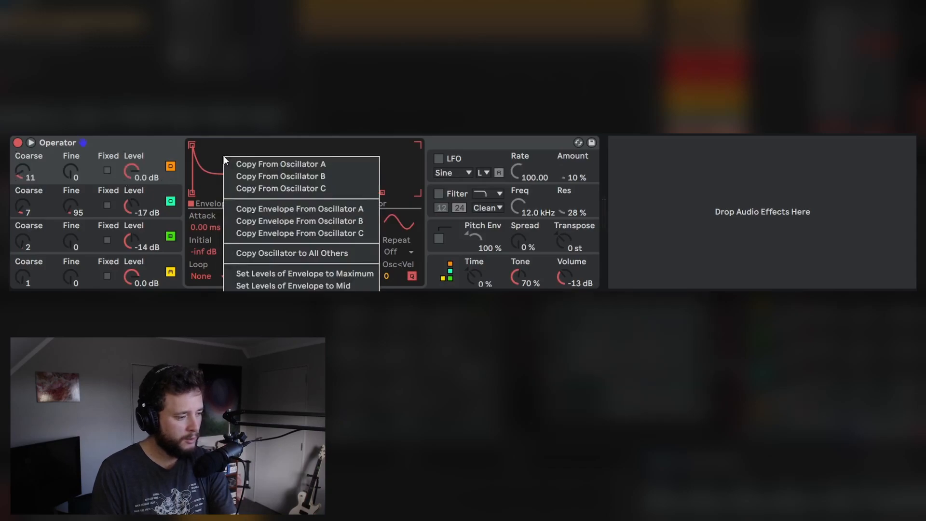
pyautogui.click(309, 233)
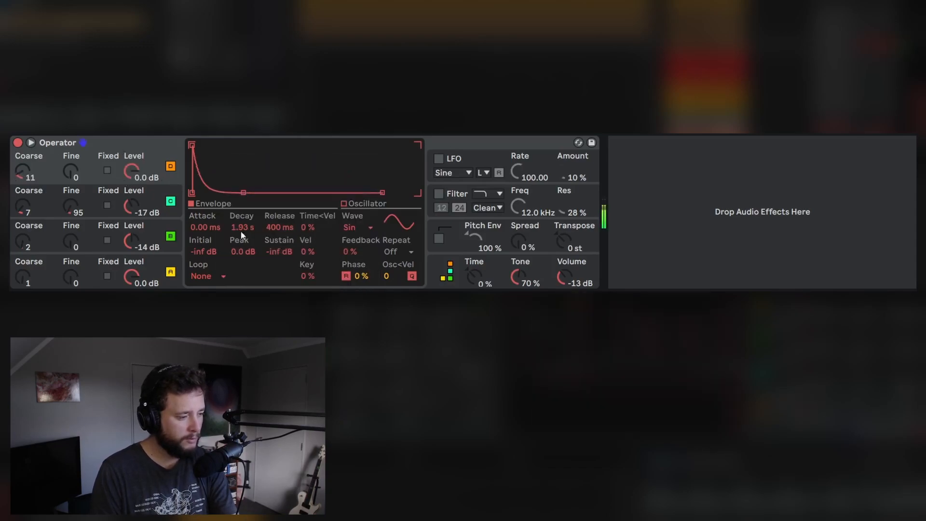
pyautogui.moveTo(133, 174); pyautogui.dragTo(133, 189)
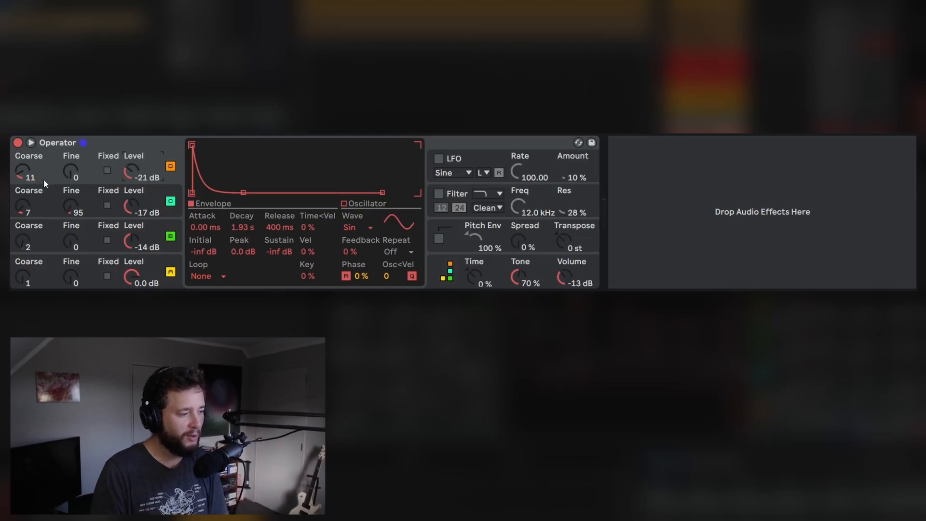
# - Set oscillator D's Coarse to 13 and its envelope decay to 969 ms
pyautogui.moveTo(24, 171); pyautogui.dragTo(24, 149)
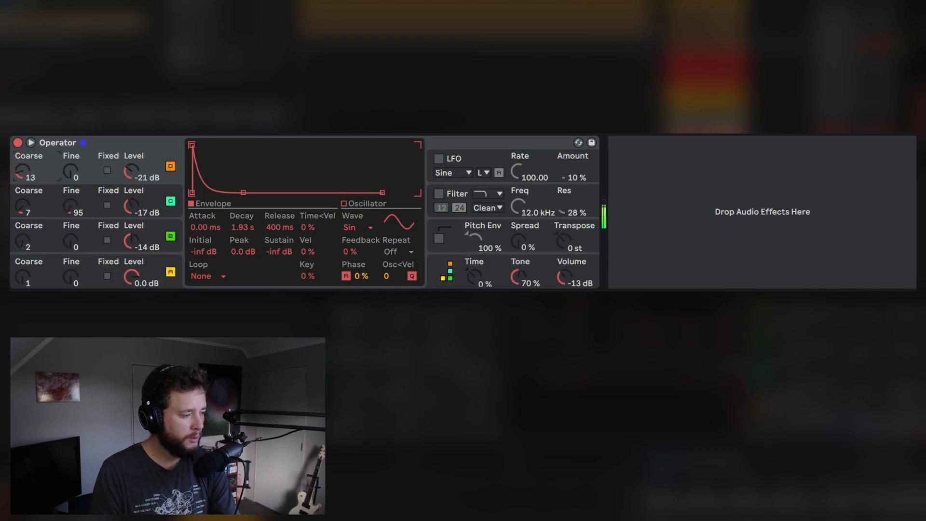
pyautogui.moveTo(242, 227)
pyautogui.mouseDown()
pyautogui.moveTo(242, 247)
pyautogui.moveTo(242, 236)
pyautogui.mouseUp()
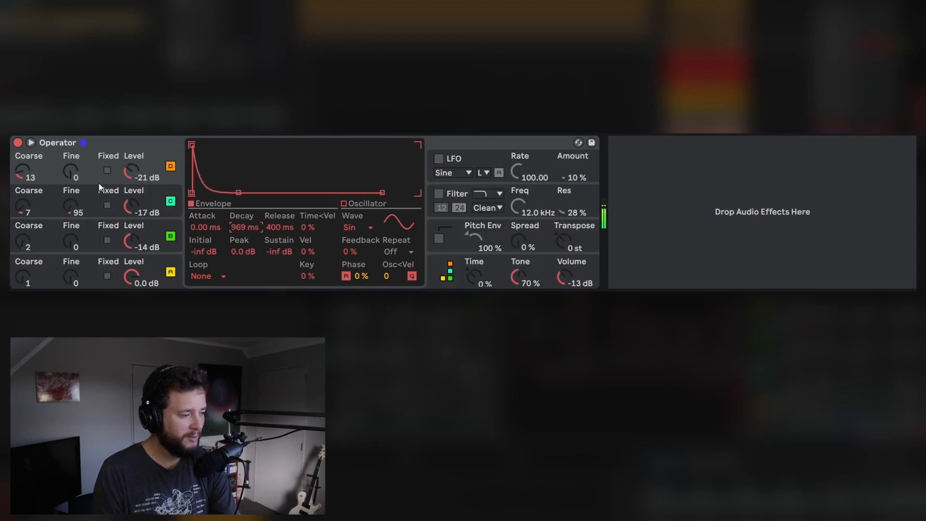
# - Try oscillator D's Fine tuning up to 1000 and return it to 0
pyautogui.moveTo(74, 175)
pyautogui.mouseDown()
pyautogui.moveTo(74, 111)
pyautogui.moveTo(74, 178)
pyautogui.mouseUp()
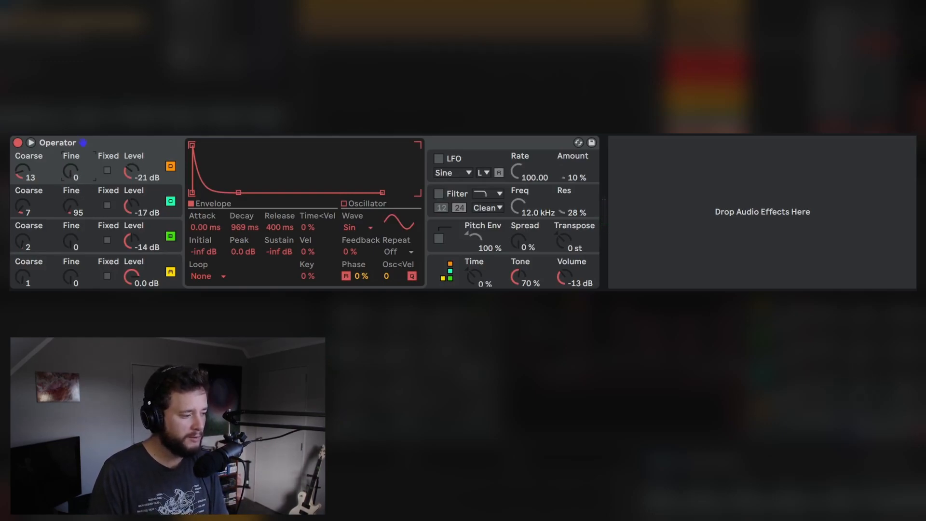
pyautogui.moveTo(70, 171); pyautogui.dragTo(70, 125)
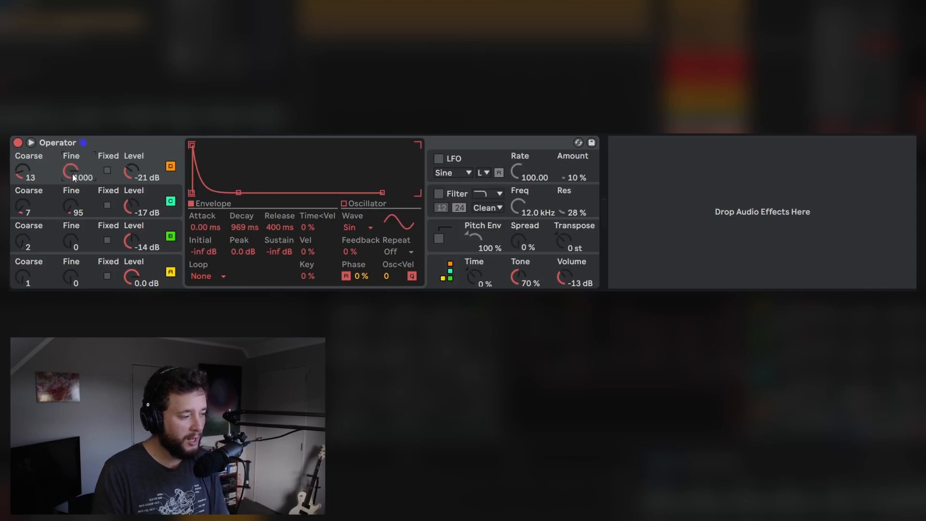
pyautogui.moveTo(69, 171); pyautogui.dragTo(70, 140)
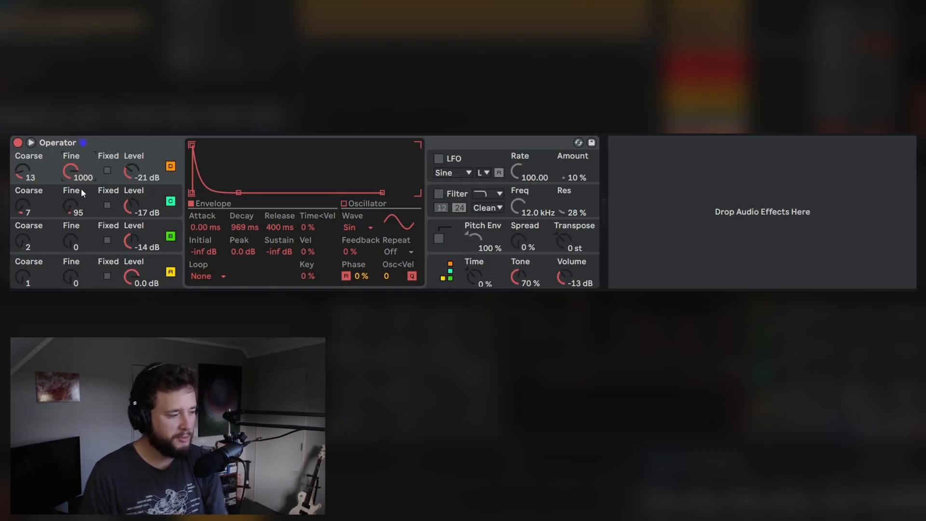
pyautogui.moveTo(82, 171); pyautogui.dragTo(82, 206)
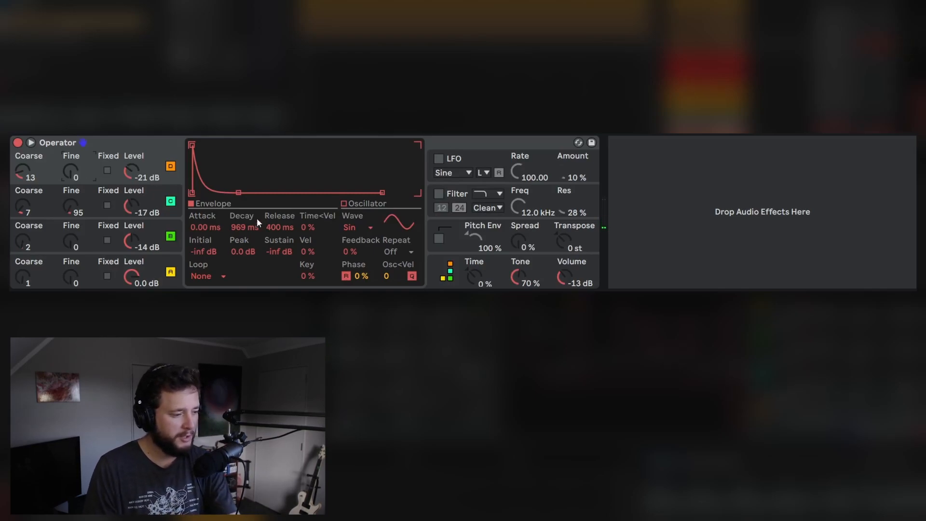
# - Shorten oscillator D's envelope decay to 579 ms
pyautogui.moveTo(251, 227); pyautogui.dragTo(251, 238)
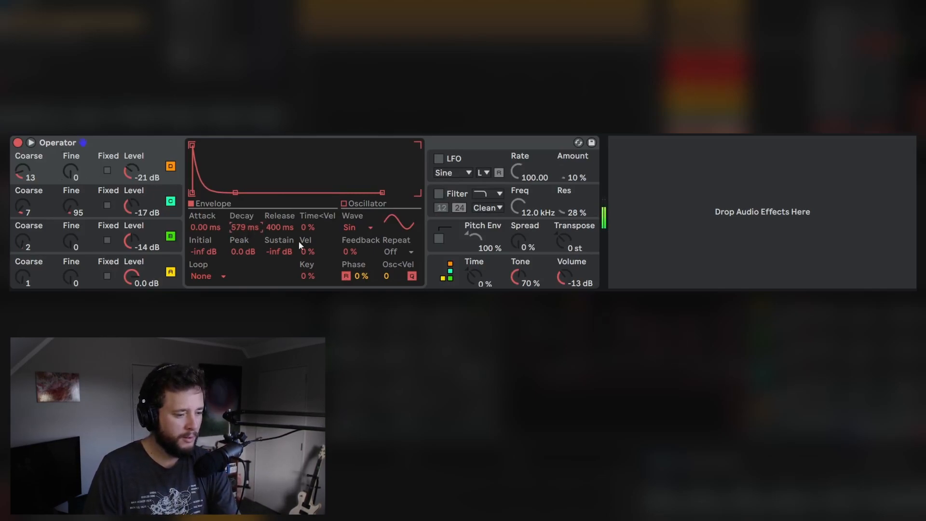
# - Set Operator's spread to 23% and load the BM7 CD Chamber impulse from 03 Chambers and Large Rooms in the Convolution Reverb
pyautogui.moveTo(518, 245); pyautogui.dragTo(518, 237)
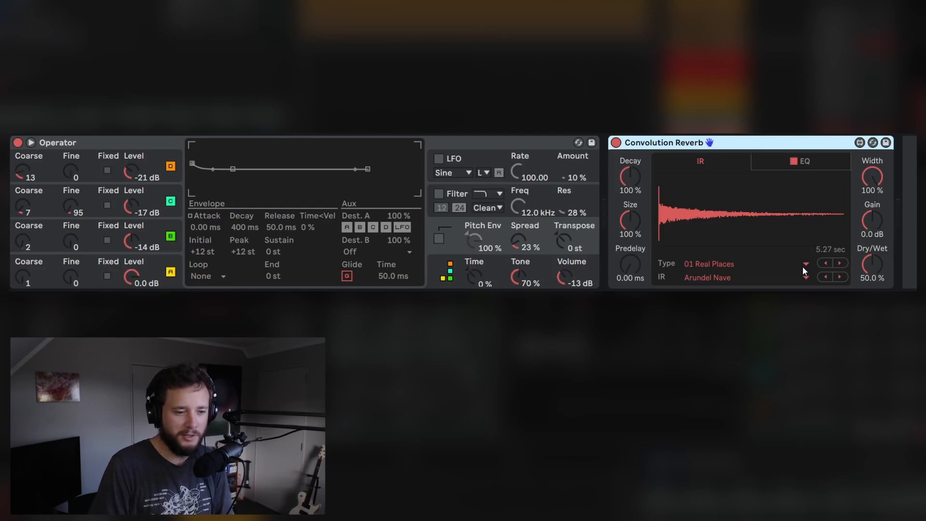
pyautogui.click(903, 203)
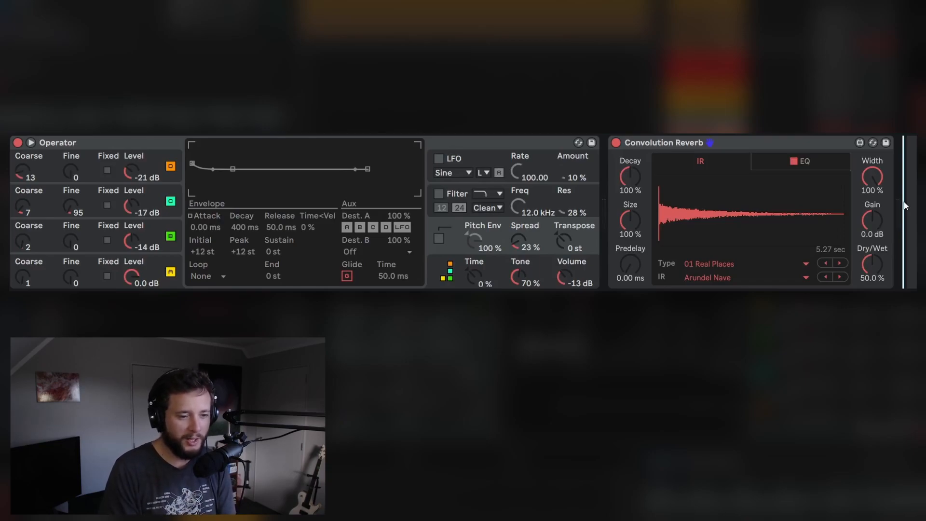
pyautogui.click(733, 264)
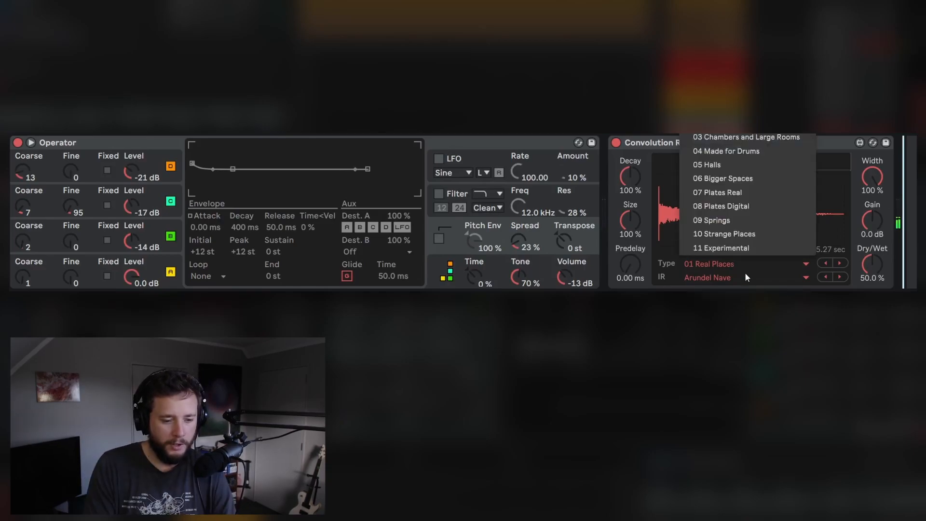
pyautogui.click(758, 143)
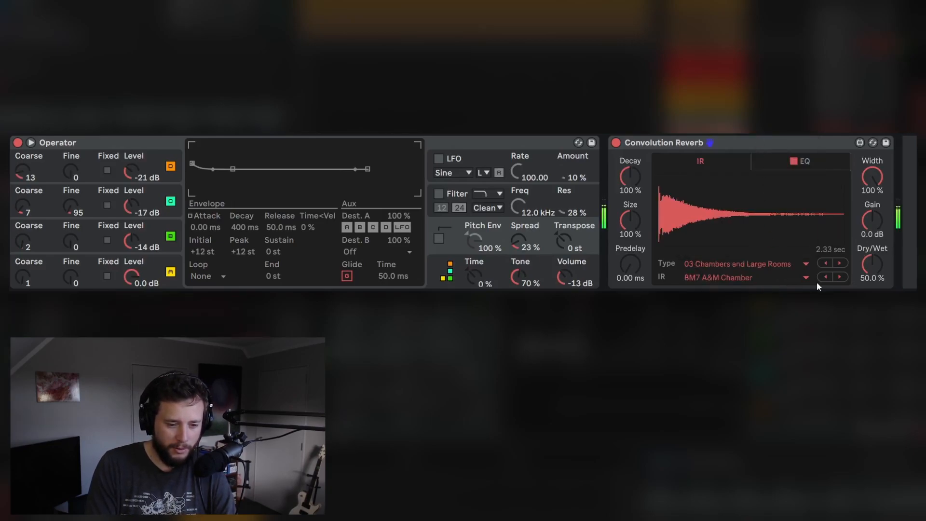
pyautogui.click(840, 277)
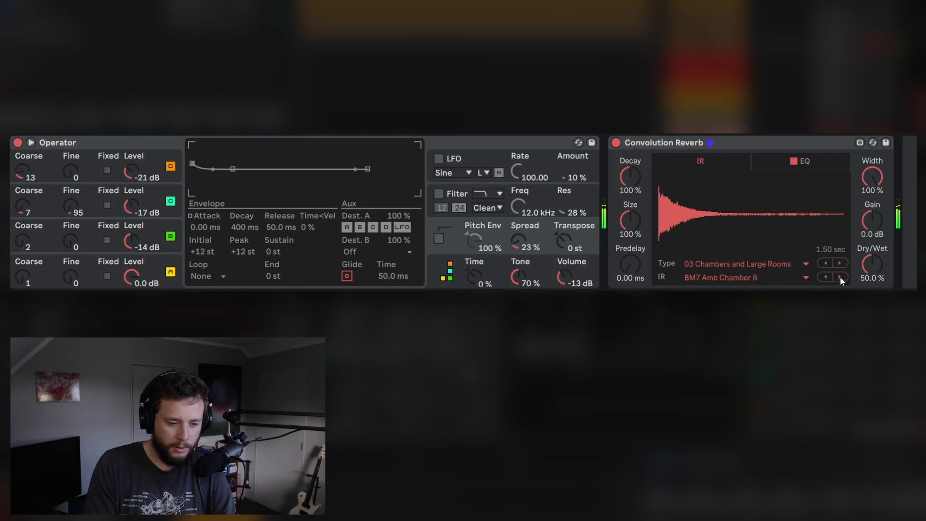
pyautogui.click(840, 277)
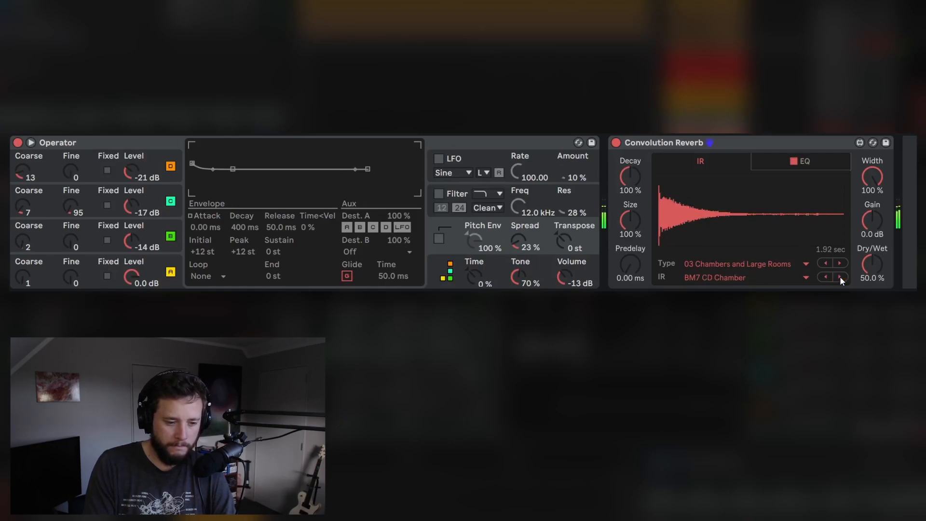
# - Set the Convolution Reverb's size to 65.6%, decay to 51.4% and dry/wet to 21.5%
pyautogui.moveTo(635, 221); pyautogui.dragTo(634, 240)
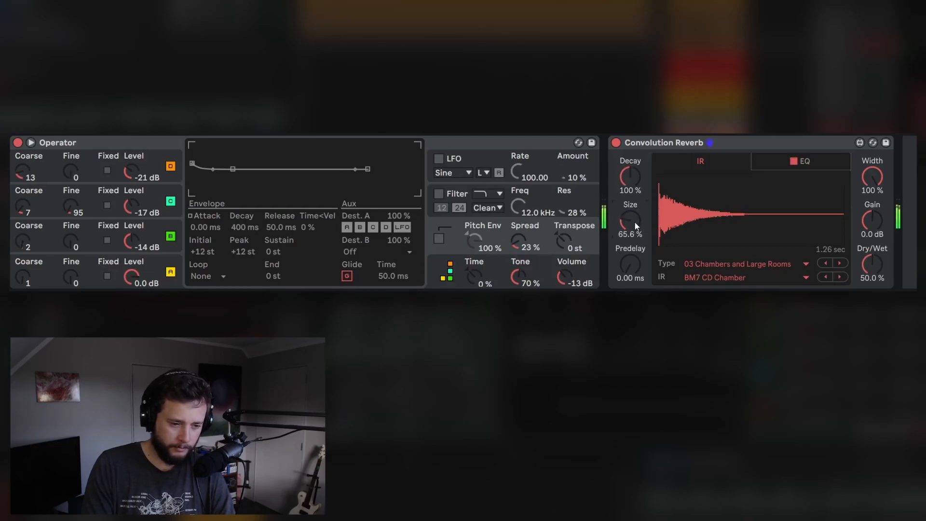
pyautogui.moveTo(630, 178); pyautogui.dragTo(630, 193)
pyautogui.moveTo(869, 268); pyautogui.dragTo(869, 295)
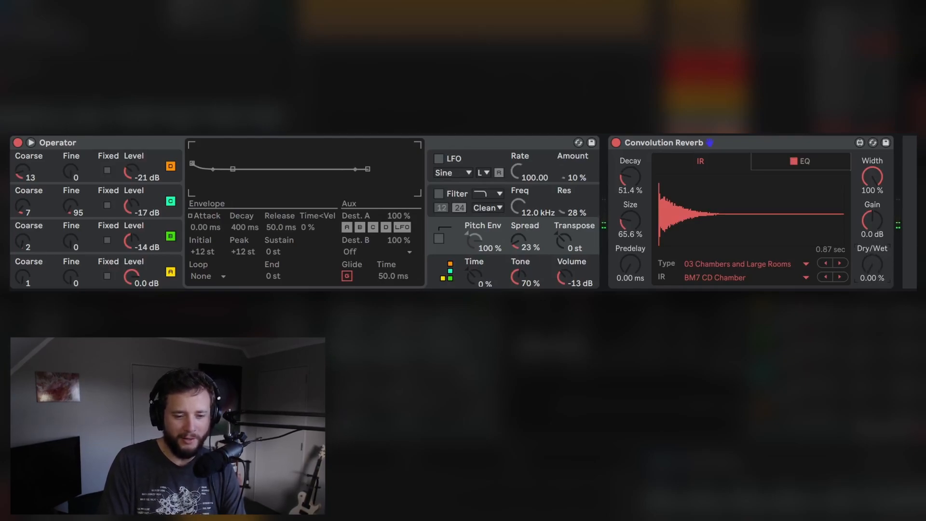
pyautogui.moveTo(872, 264)
pyautogui.mouseDown()
pyautogui.moveTo(872, 256)
pyautogui.moveTo(872, 266)
pyautogui.mouseUp()
# - Compare the sound with the Convolution Reverb bypassed and enabled, and fine-tune its dry/wet mix
pyautogui.click(618, 141)
pyautogui.click(618, 141)
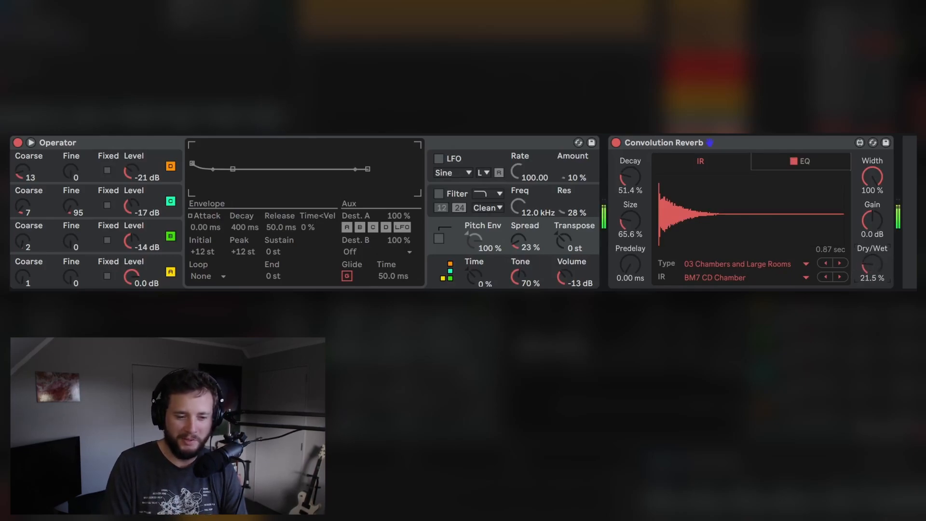
pyautogui.click(616, 143)
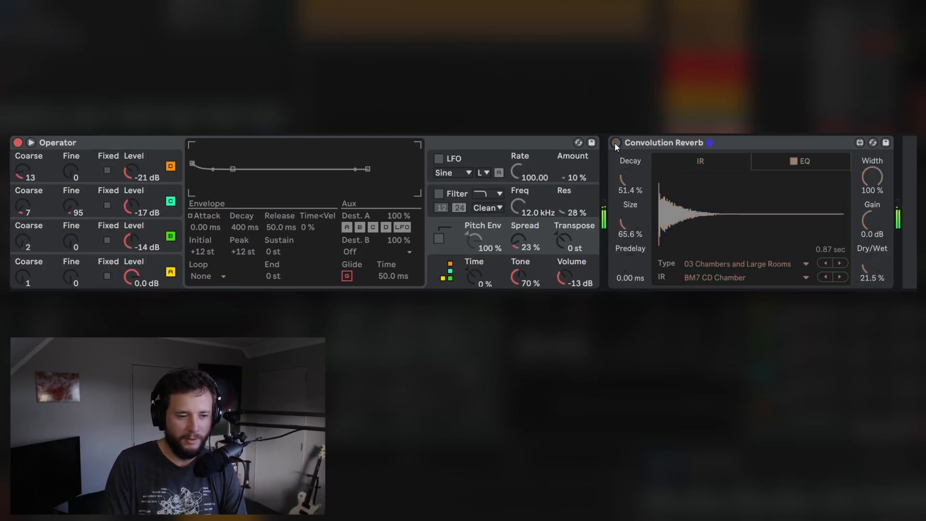
pyautogui.click(615, 143)
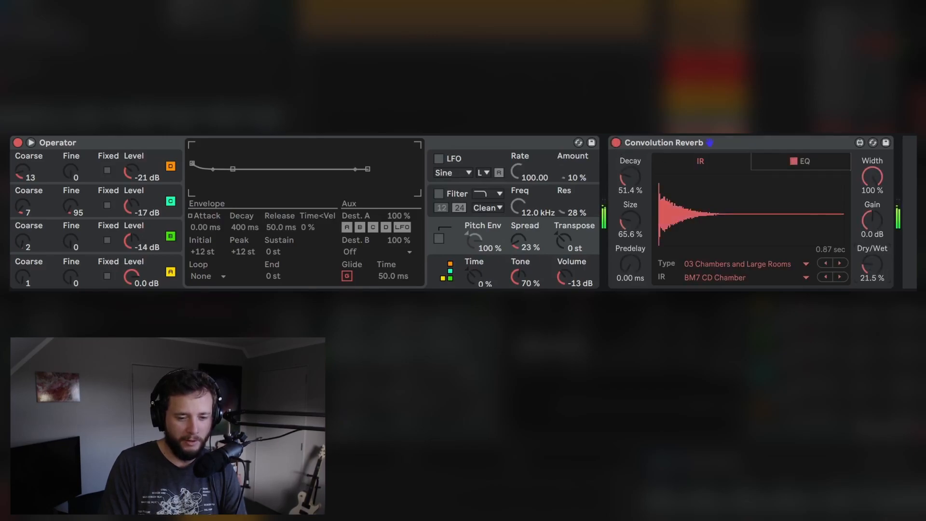
pyautogui.moveTo(873, 271); pyautogui.dragTo(876, 276)
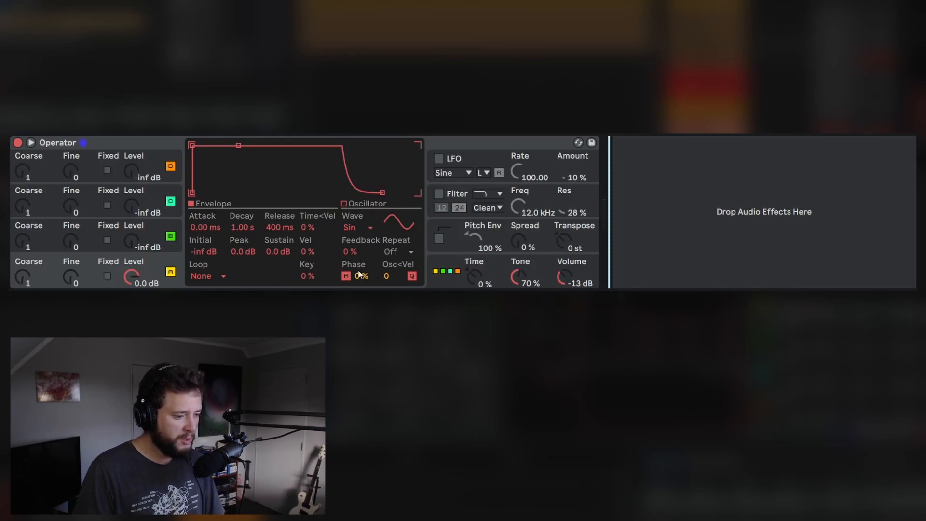
# - Set oscillator A of the new Operator to the Noise Looped wave and enable its pitch envelope
pyautogui.click(361, 230)
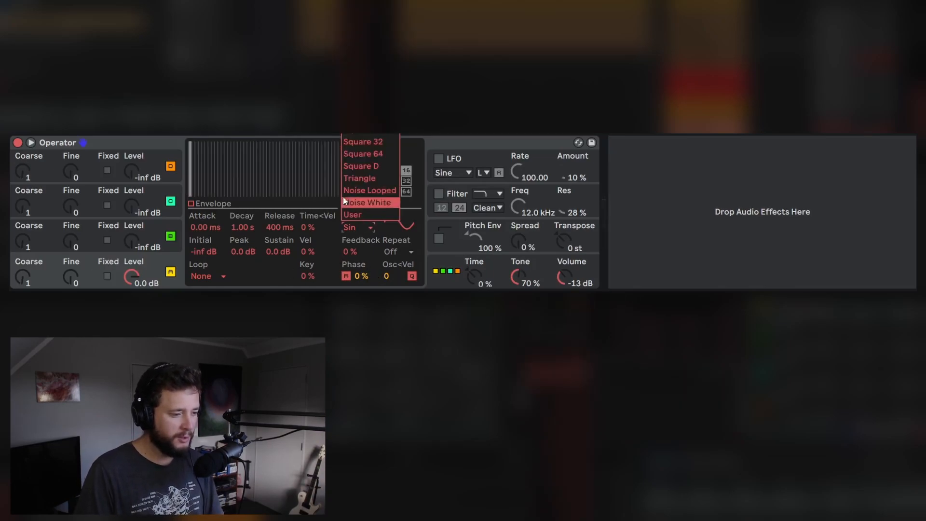
pyautogui.click(363, 190)
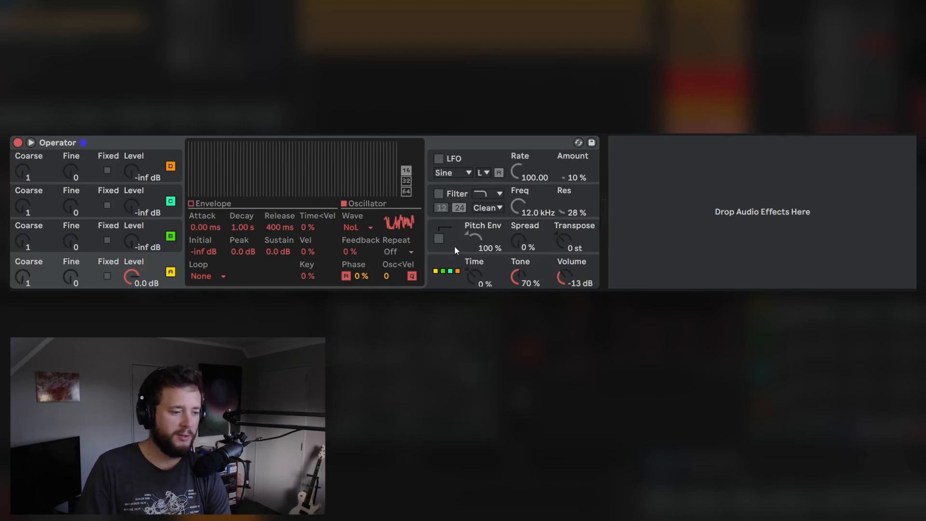
pyautogui.click(439, 238)
# - Shape the pitch envelope as a straight rise from 0 st to +48 st sustain and end, with a 19.6 s decay
pyautogui.rightClick(299, 188)
pyautogui.click(328, 209)
pyautogui.moveTo(233, 172); pyautogui.dragTo(266, 145)
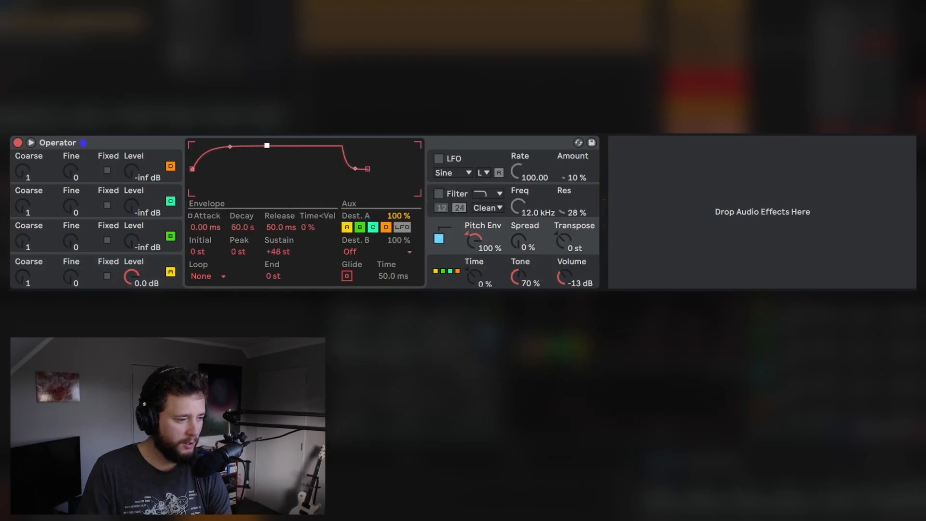
pyautogui.moveTo(368, 170); pyautogui.dragTo(368, 145)
pyautogui.moveTo(230, 146); pyautogui.dragTo(230, 157)
pyautogui.click(268, 146)
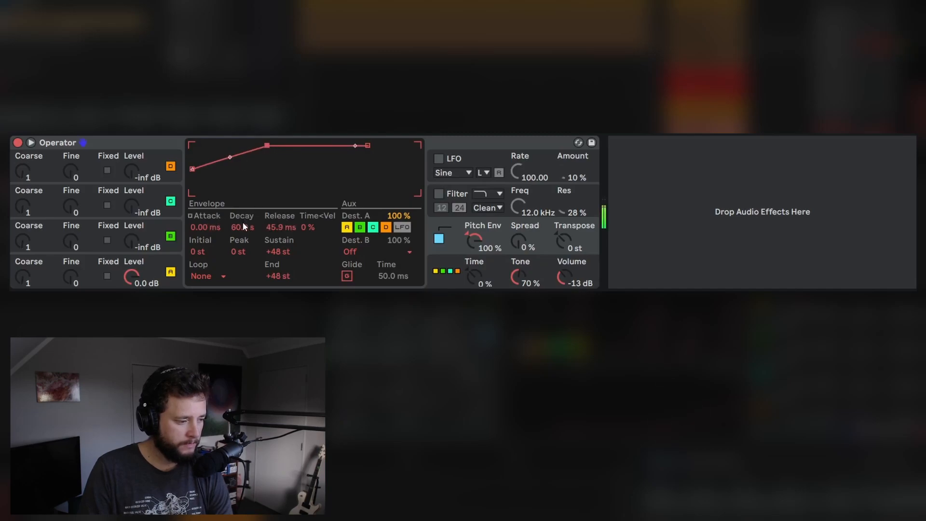
pyautogui.moveTo(241, 227)
pyautogui.mouseDown()
pyautogui.moveTo(241, 251)
pyautogui.moveTo(241, 243)
pyautogui.mouseUp()
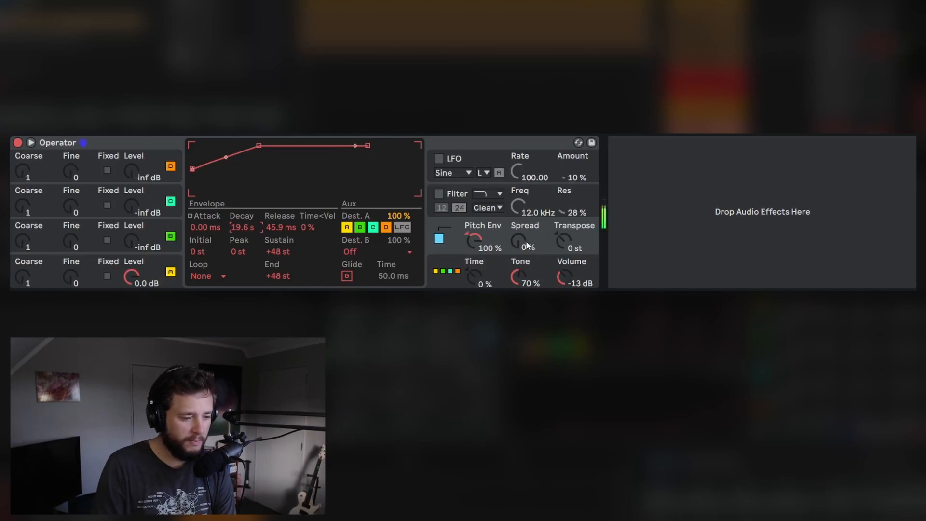
# - Set Operator's spread to 68% and enable a high-pass filter with its frequency at 329 Hz
pyautogui.moveTo(526, 242)
pyautogui.mouseDown()
pyautogui.moveTo(525, 227)
pyautogui.moveTo(527, 242)
pyautogui.mouseUp()
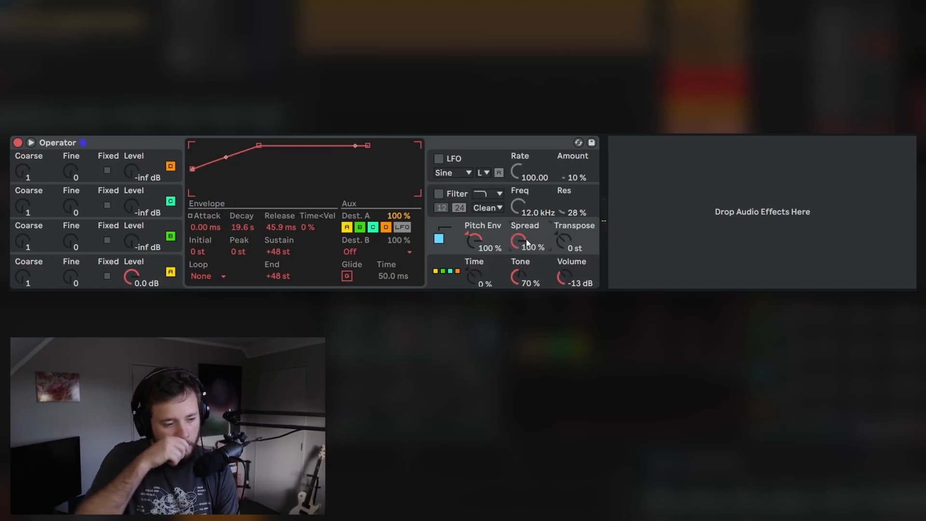
pyautogui.moveTo(514, 233)
pyautogui.mouseDown()
pyautogui.moveTo(514, 244)
pyautogui.moveTo(513, 233)
pyautogui.mouseUp()
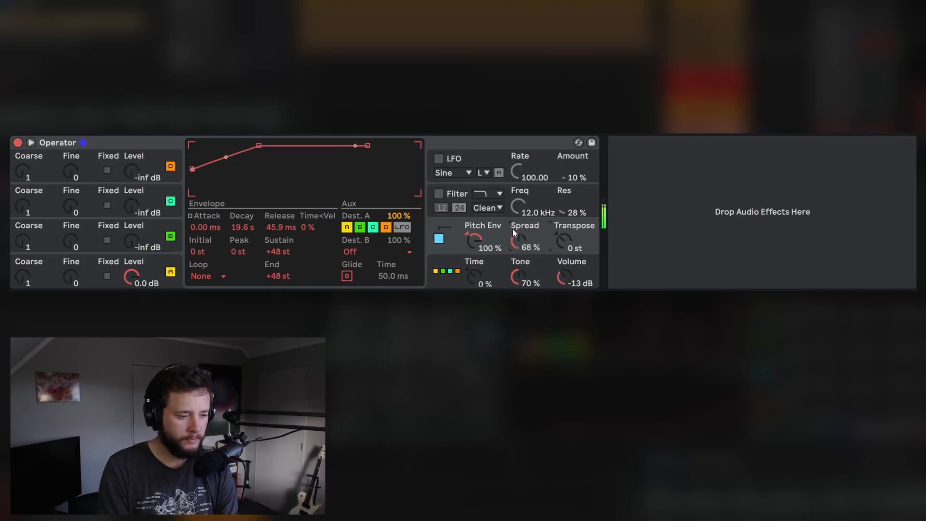
pyautogui.click(439, 193)
pyautogui.click(487, 194)
pyautogui.click(489, 221)
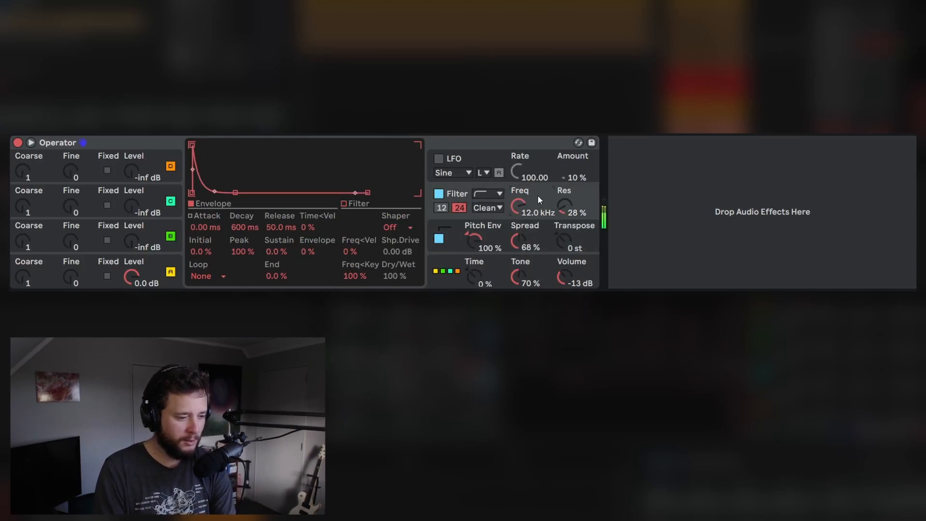
pyautogui.click(517, 206)
pyautogui.moveTo(517, 206); pyautogui.dragTo(517, 238)
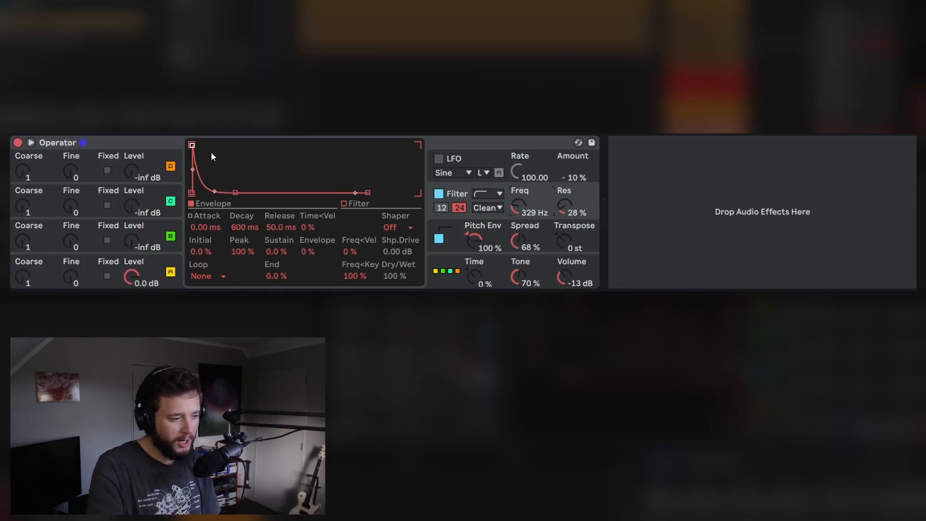
# - Shape the filter envelope with a 9.33 s attack, 1.49 s decay, and sustain, end and envelope amount at 100%
pyautogui.moveTo(192, 144); pyautogui.dragTo(269, 145)
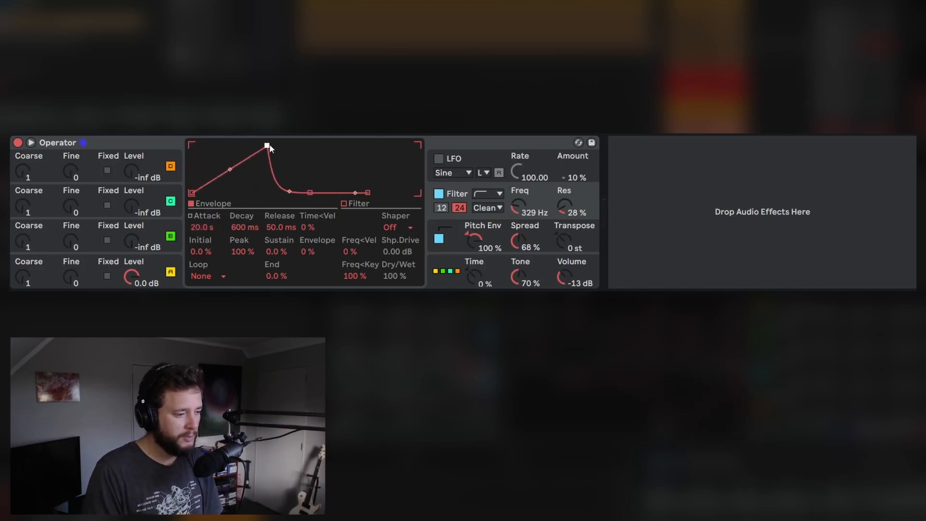
pyautogui.moveTo(310, 193); pyautogui.dragTo(320, 145)
pyautogui.moveTo(367, 192); pyautogui.dragTo(373, 145)
pyautogui.moveTo(239, 227); pyautogui.dragTo(201, 199)
pyautogui.click(311, 252)
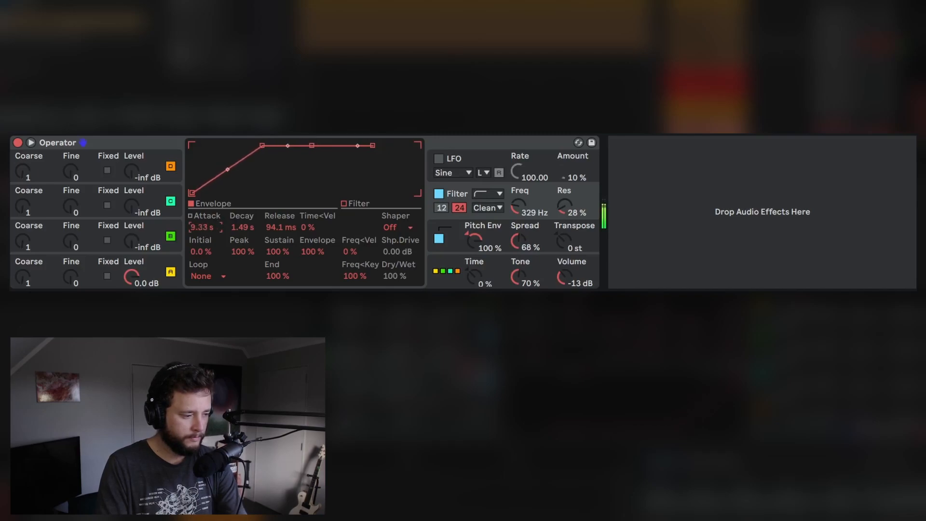
# - Check the pitch envelope's decay time and match the filter envelope's attack to it at 19.6 s
pyautogui.click(455, 236)
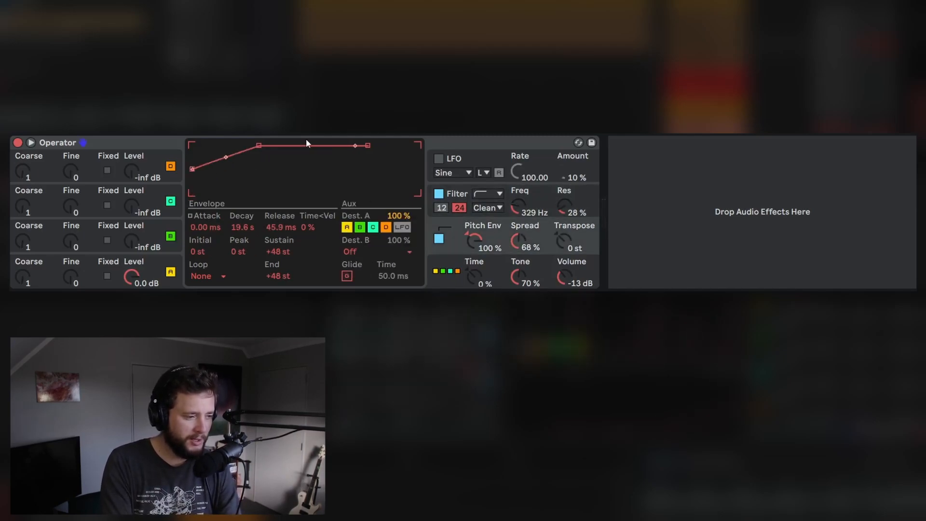
pyautogui.click(461, 193)
pyautogui.moveTo(200, 231); pyautogui.dragTo(200, 204)
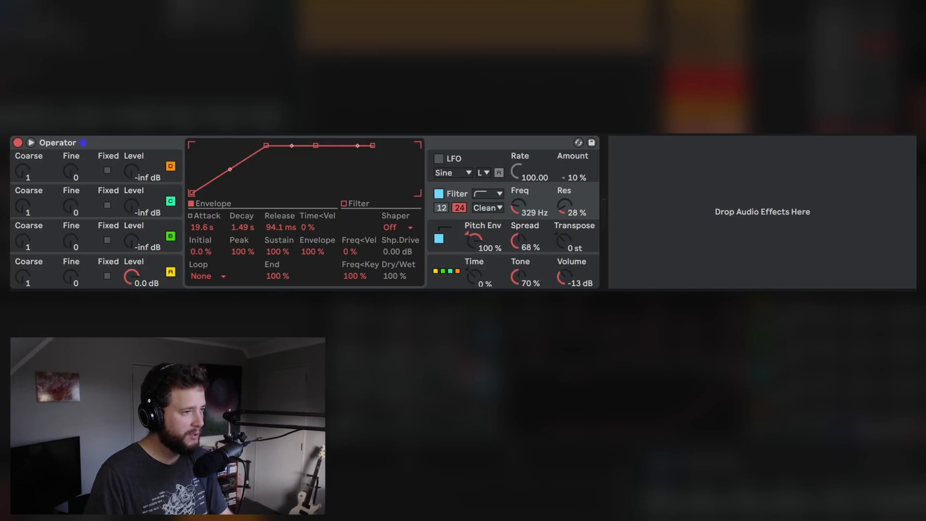
# - Add a Convolution Reverb after Operator, with dry/wet at 100% and the ABLCR Aetherizer 3 LR impulse from 11 Experimental
pyautogui.click(730, 241)
pyautogui.hotkey('ctrl', 'v')
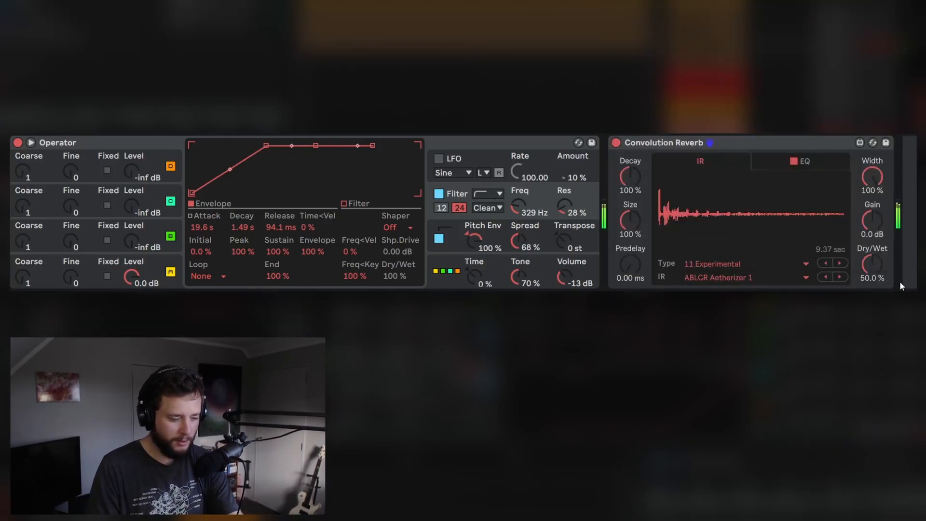
pyautogui.moveTo(878, 269); pyautogui.dragTo(879, 222)
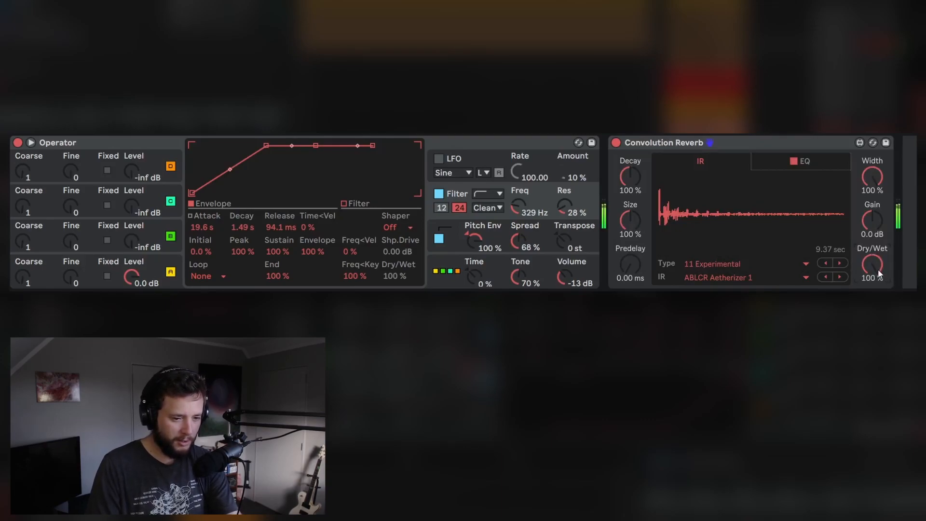
pyautogui.click(840, 277)
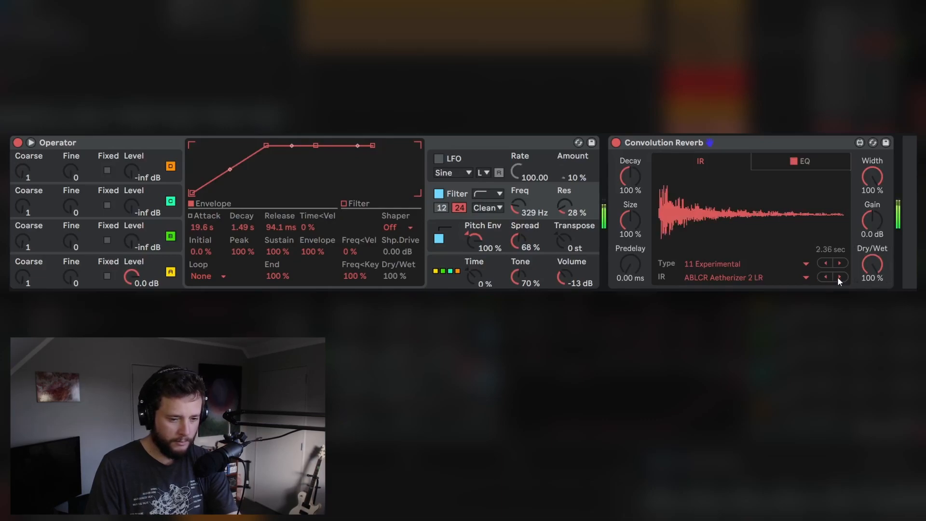
pyautogui.click(839, 277)
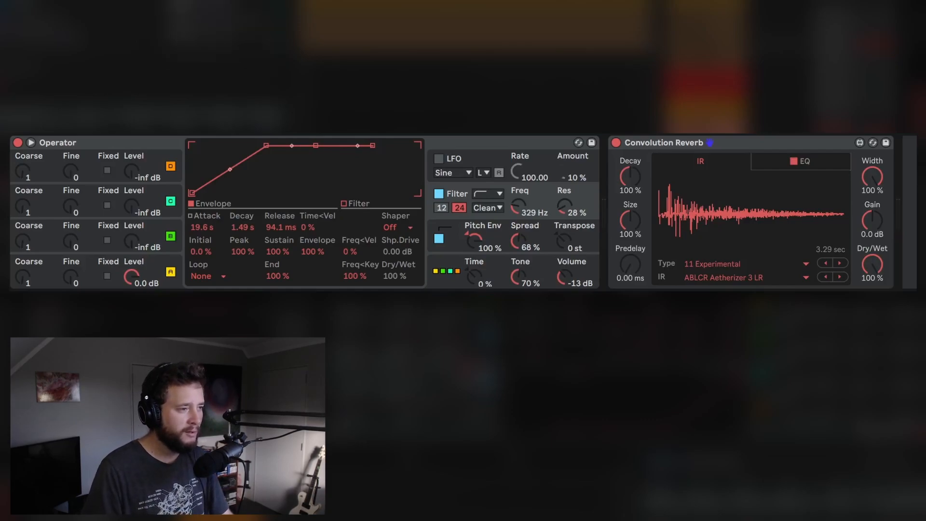
# - Add a Phaser-Flanger after the reverb with amount 0%, 7 notches and a center frequency of 191 Hz
pyautogui.moveTo(907, 217); pyautogui.dragTo(780, 233)
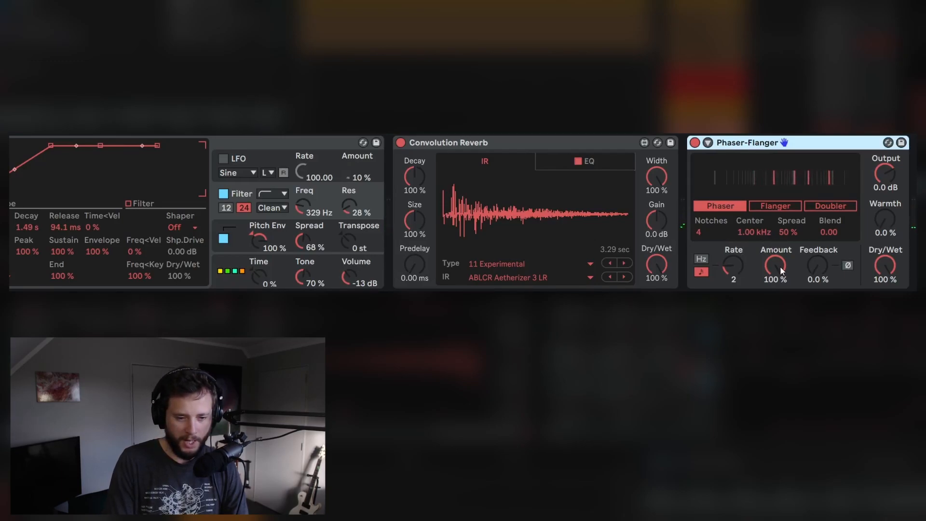
pyautogui.moveTo(780, 265); pyautogui.dragTo(779, 318)
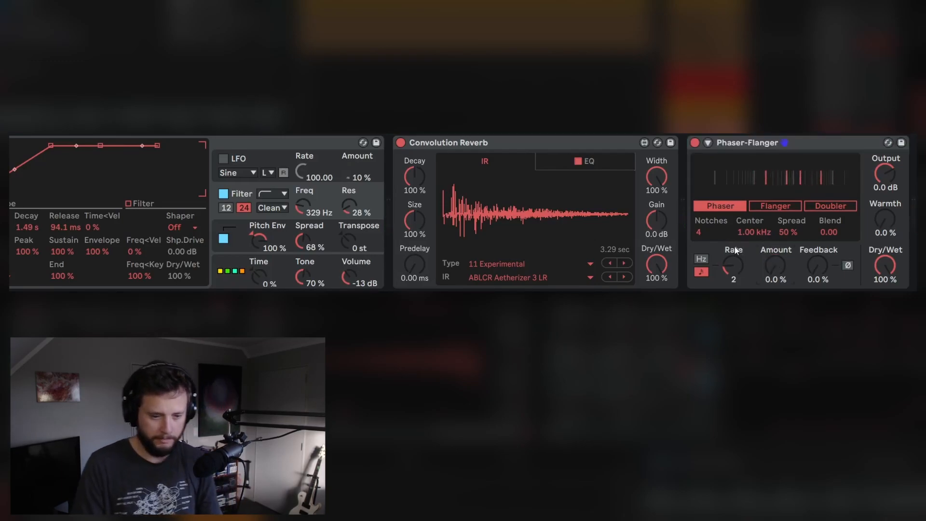
pyautogui.moveTo(698, 233); pyautogui.dragTo(699, 222)
pyautogui.moveTo(758, 232); pyautogui.dragTo(758, 260)
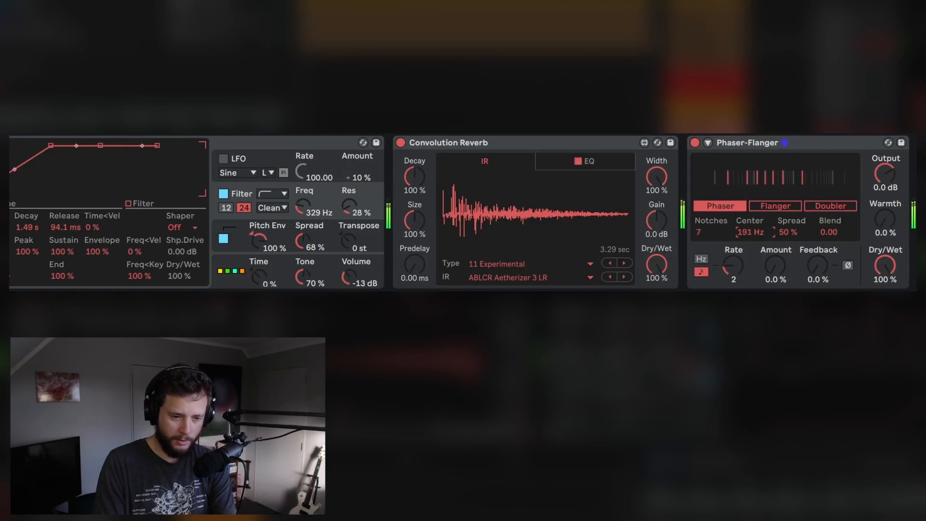
# - Automate the Phaser-Flanger's center frequency to ramp up from 191 Hz at the clip's start to a higher value at its end
pyautogui.rightClick(756, 230)
pyautogui.click(767, 239)
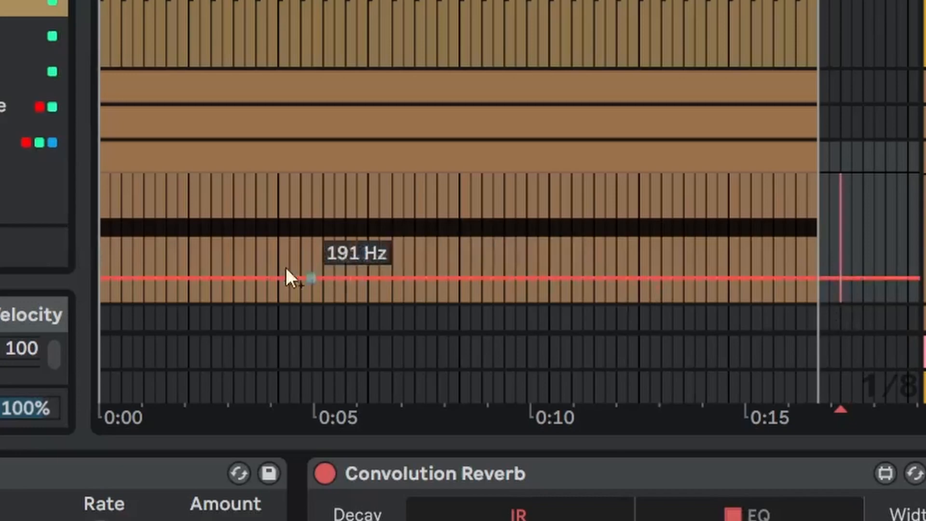
pyautogui.click(103, 279)
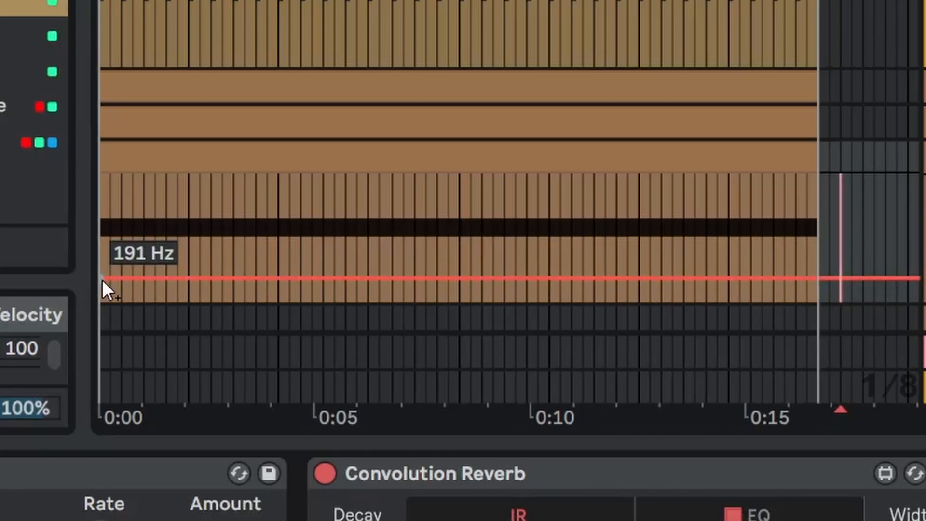
pyautogui.moveTo(816, 276); pyautogui.dragTo(817, 221)
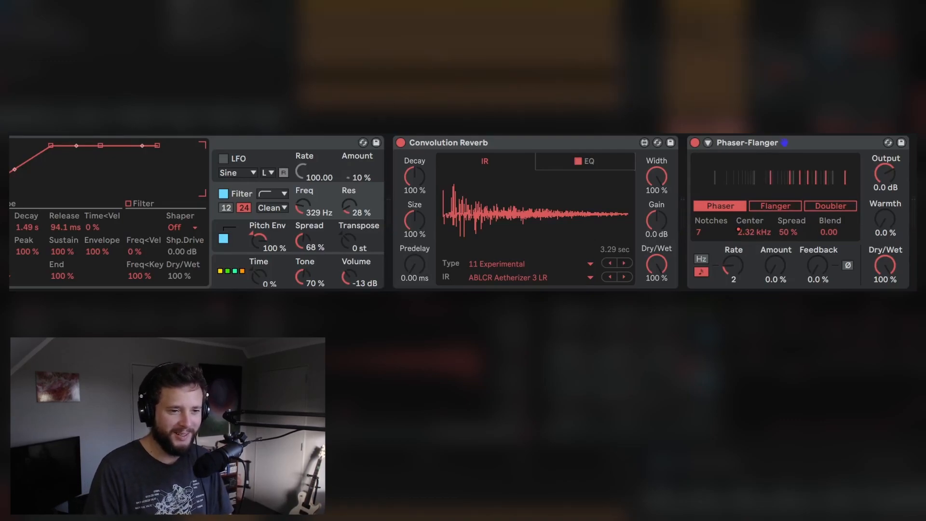
# - Set the waveform of Operator's oscillator A to Sine
pyautogui.hscroll(-5, 428, 256)
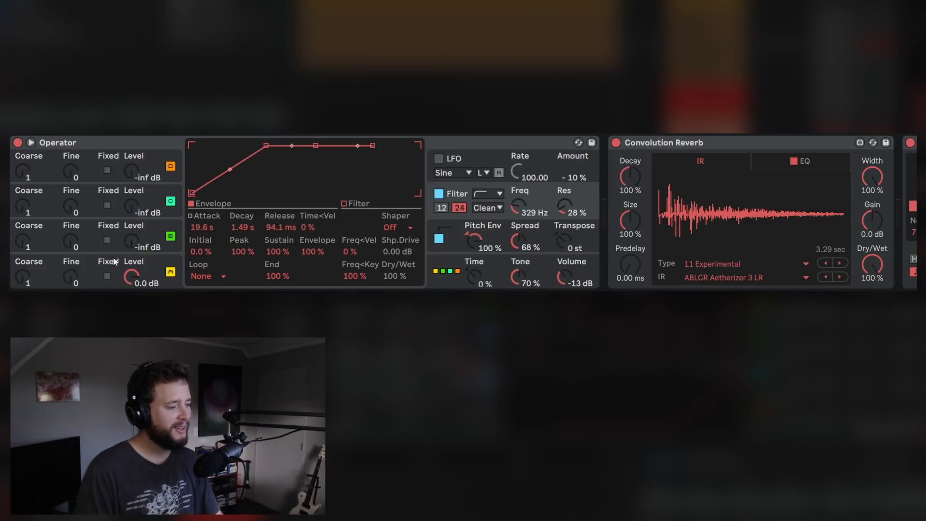
pyautogui.click(53, 266)
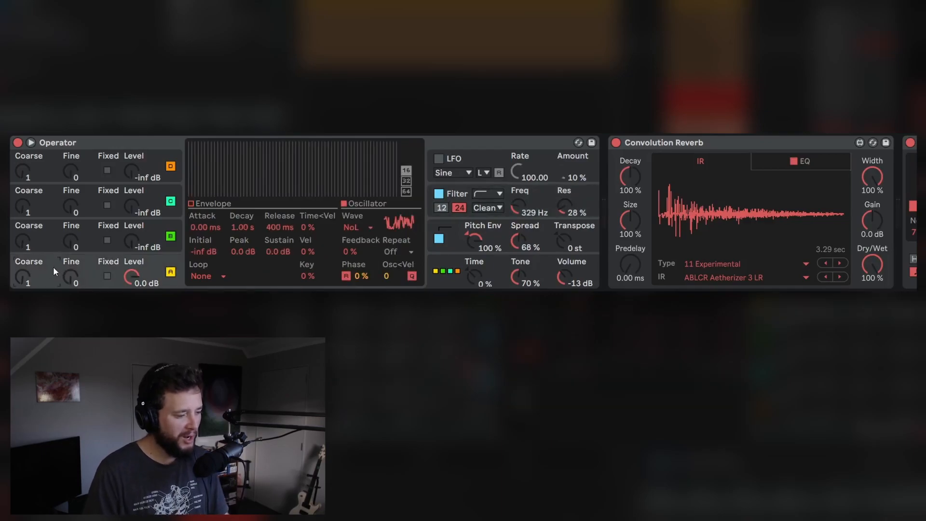
pyautogui.click(357, 227)
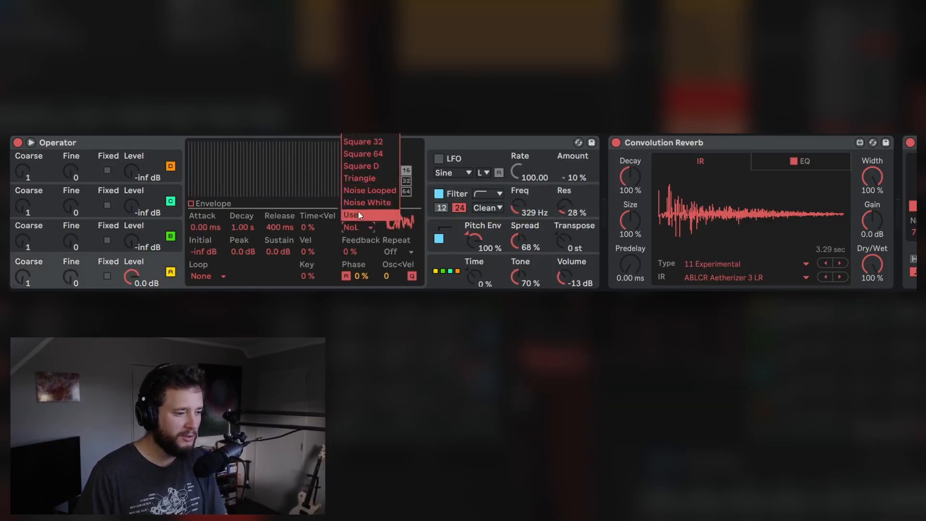
pyautogui.click(361, 1)
# - Deactivate both the Convolution Reverb and the Phaser-Flanger, and play the clip to hear the dry Operator sound
pyautogui.click(717, 142)
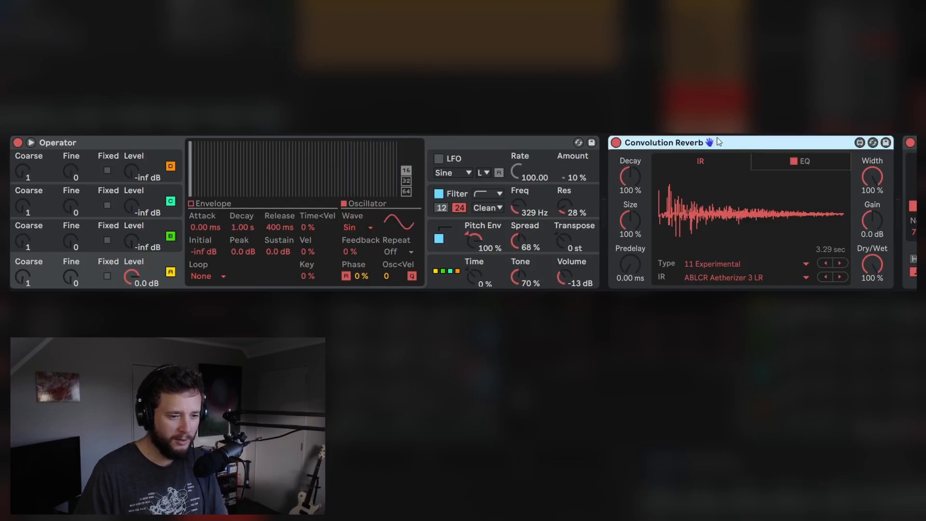
pyautogui.hscroll(6, 463, 212)
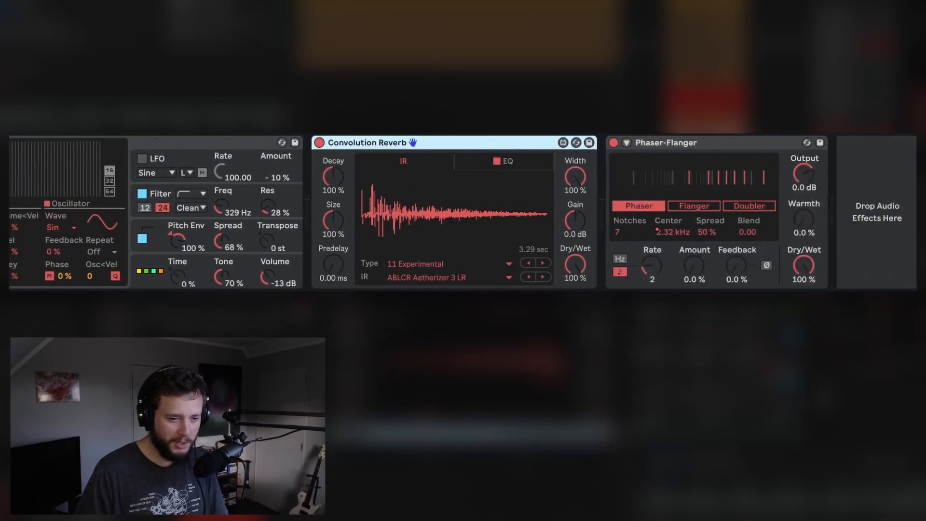
pyautogui.keyDown('shift'); pyautogui.click(696, 146); pyautogui.keyUp('shift')
pyautogui.press('0')
pyautogui.hscroll(-6, 463, 212)
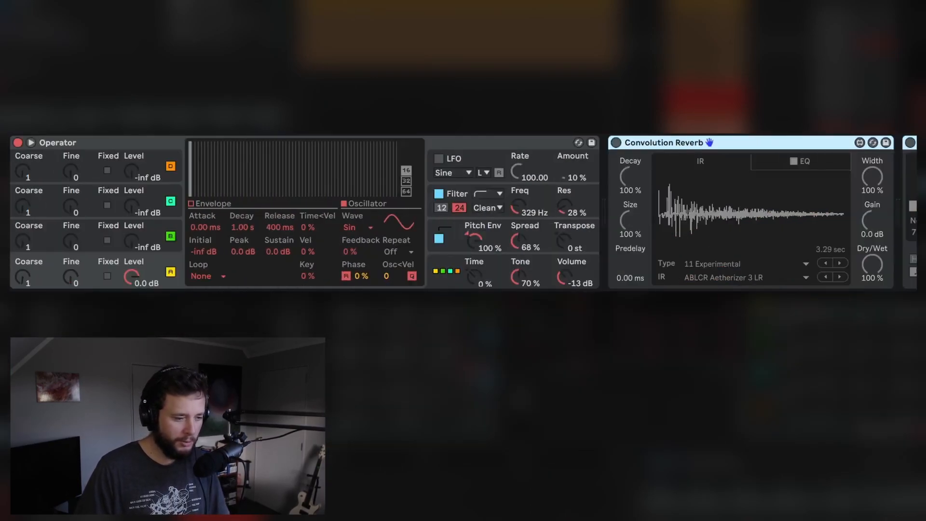
pyautogui.press('space')
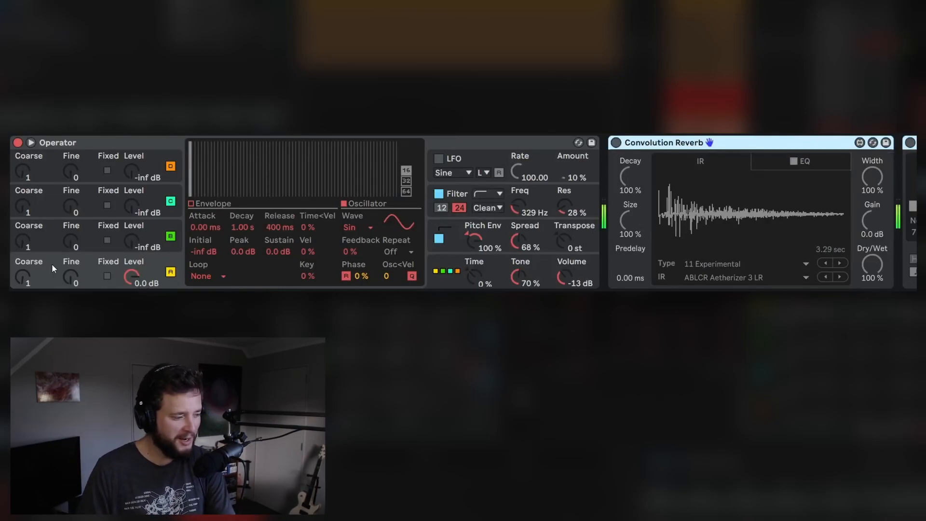
# - Switch Operator to the fully serial algorithm with D, C and B stacked above A, and set oscillator A's waveform to Square D
pyautogui.click(444, 280)
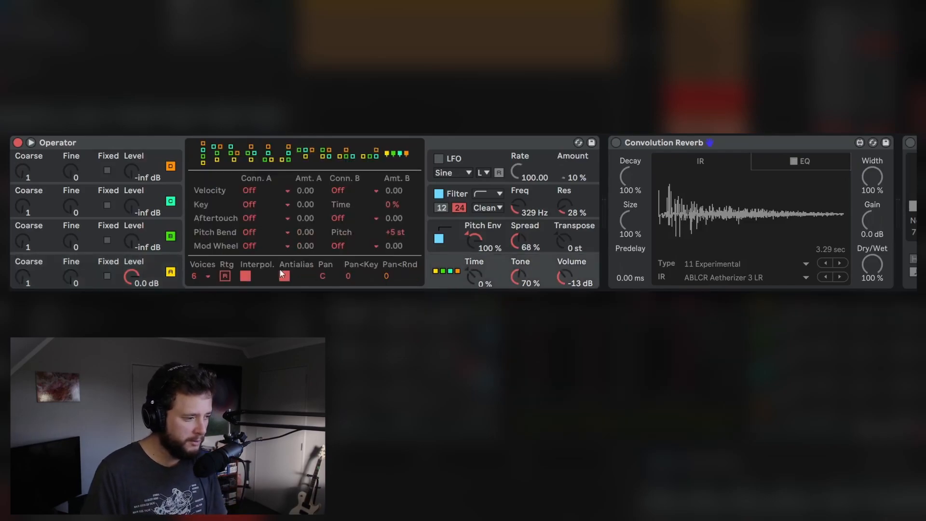
pyautogui.click(203, 164)
pyautogui.click(44, 281)
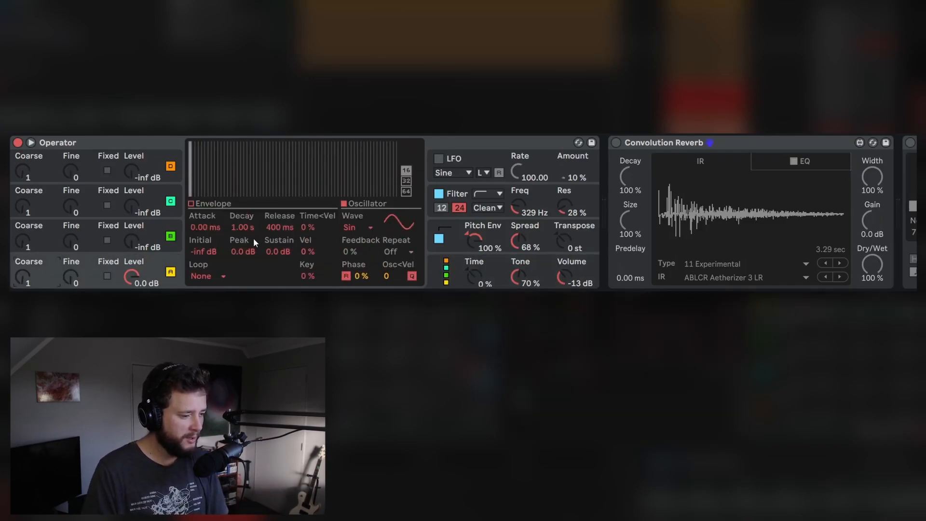
pyautogui.click(352, 228)
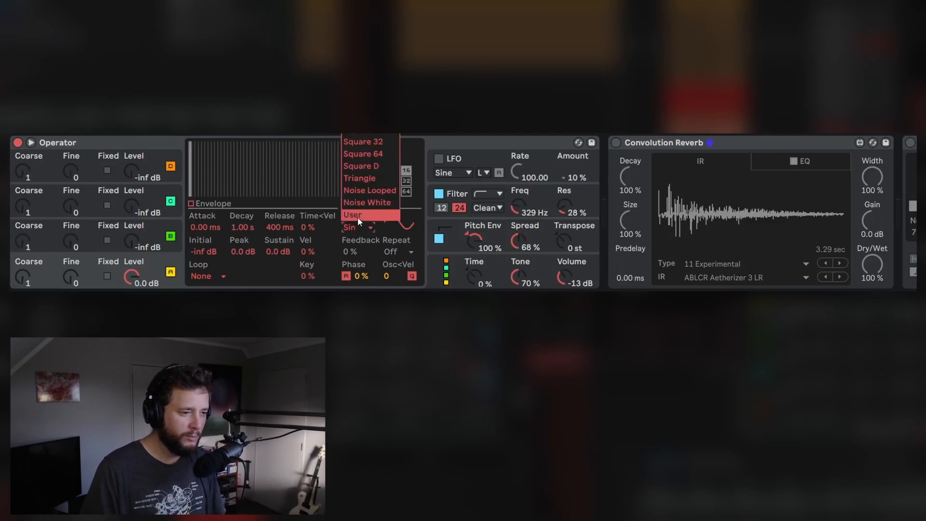
pyautogui.click(385, 168)
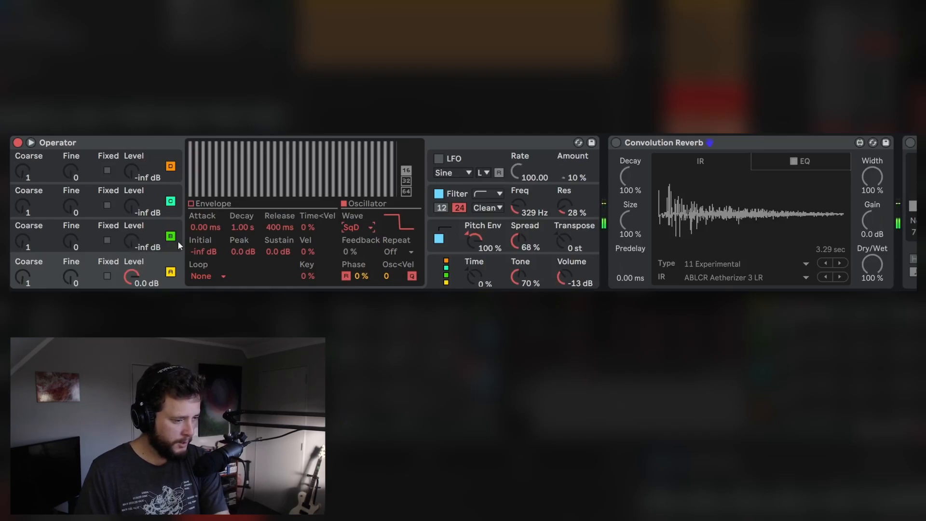
# - Set oscillator B to the Saw D waveform with a level of -7.0 dB and a coarse tuning of 17
pyautogui.click(87, 235)
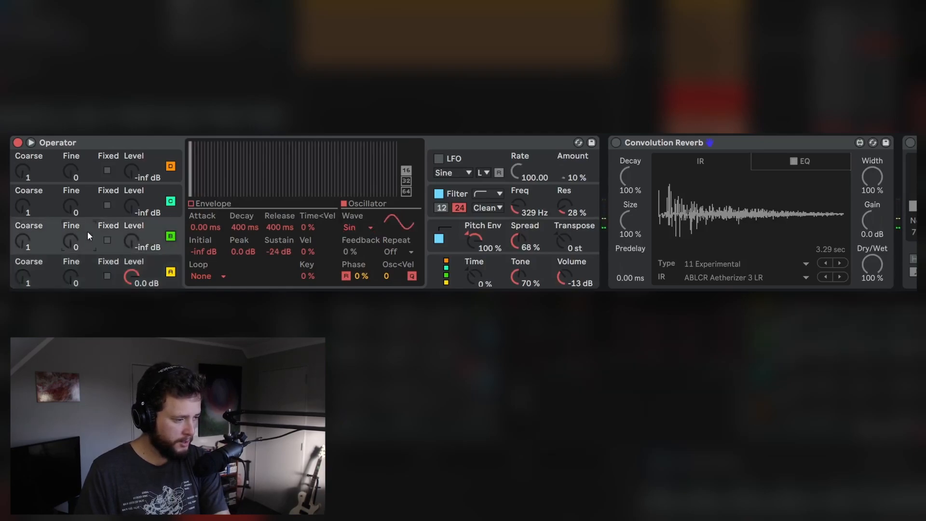
pyautogui.click(358, 229)
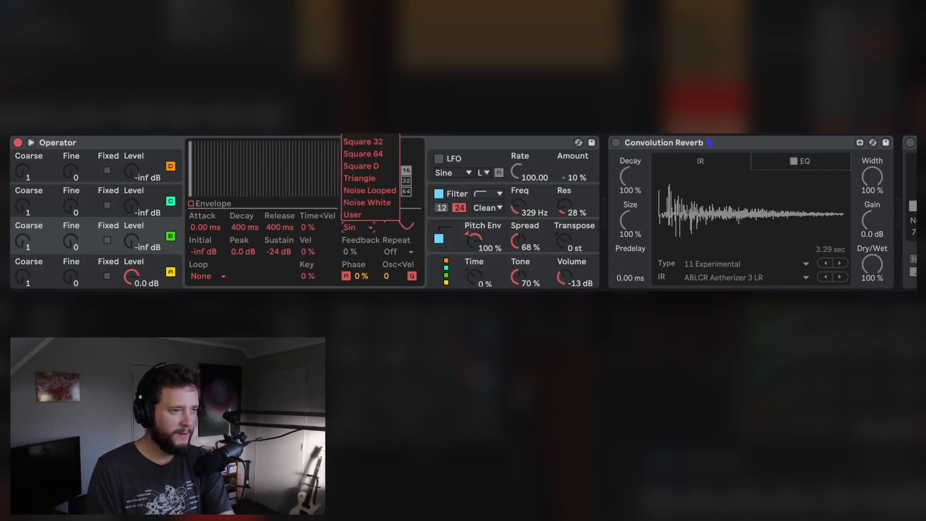
pyautogui.click(359, 69)
pyautogui.moveTo(131, 240); pyautogui.dragTo(131, 216)
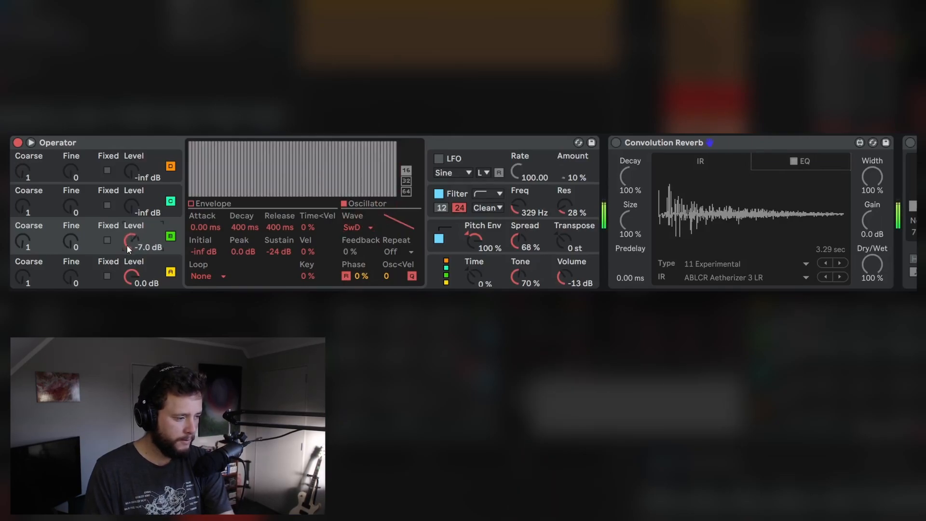
pyautogui.moveTo(25, 244); pyautogui.dragTo(25, 228)
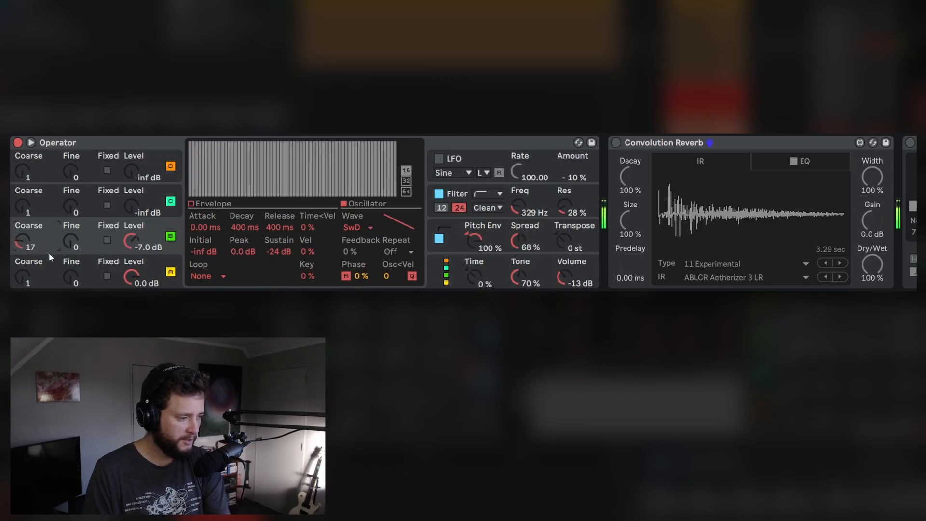
# - Set oscillator B's envelope to sustain 0.0 dB and decay 502 ms, with its level at -17 dB and coarse tuning at 10
pyautogui.click(213, 203)
pyautogui.moveTo(219, 186); pyautogui.dragTo(225, 149)
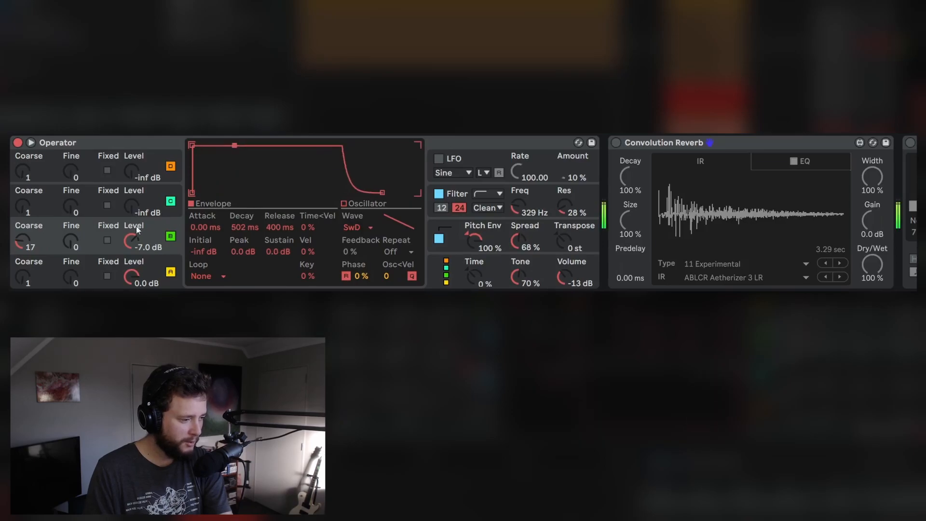
pyautogui.moveTo(23, 241); pyautogui.dragTo(22, 255)
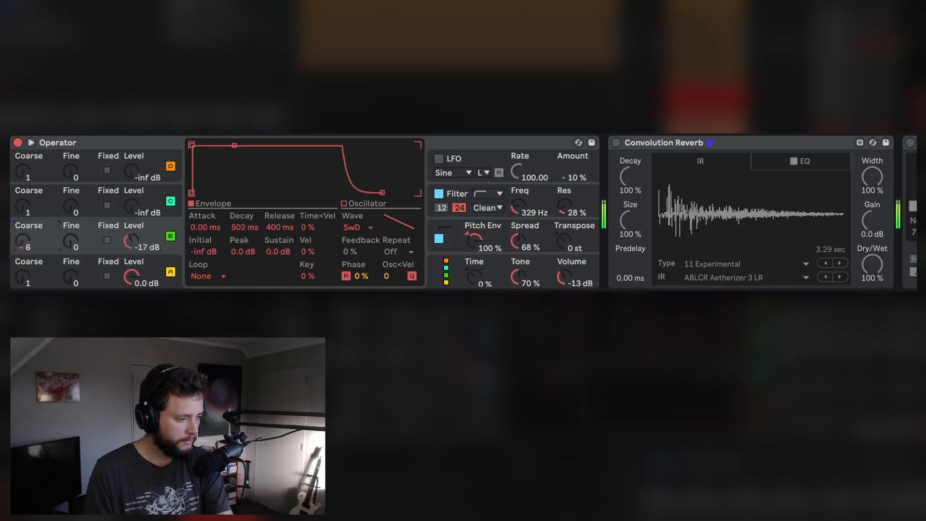
# - Set oscillator C's envelope to sustain 0.0 dB and decay 502 ms, with its level at 0.0 dB and coarse tuning at 32
pyautogui.click(62, 204)
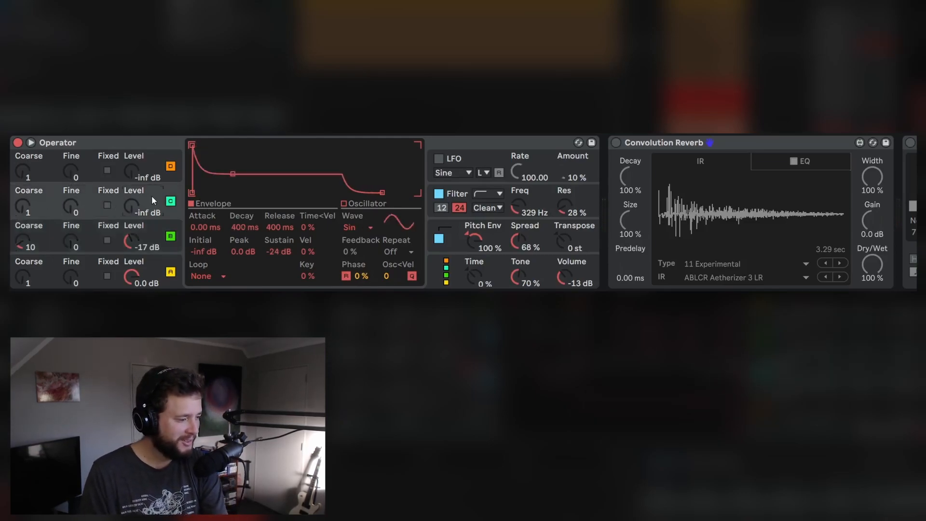
pyautogui.moveTo(233, 173); pyautogui.dragTo(235, 144)
pyautogui.moveTo(132, 206); pyautogui.dragTo(131, 144)
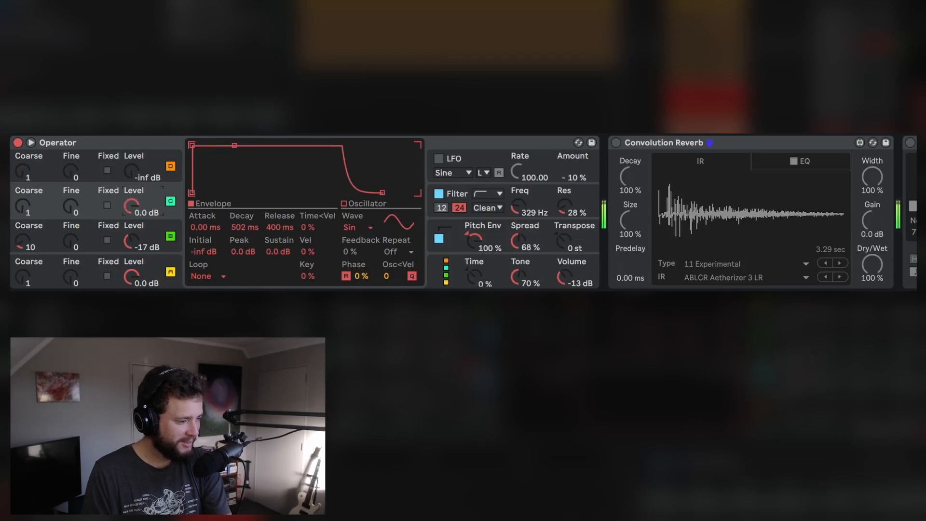
pyautogui.moveTo(23, 206); pyautogui.dragTo(23, 227)
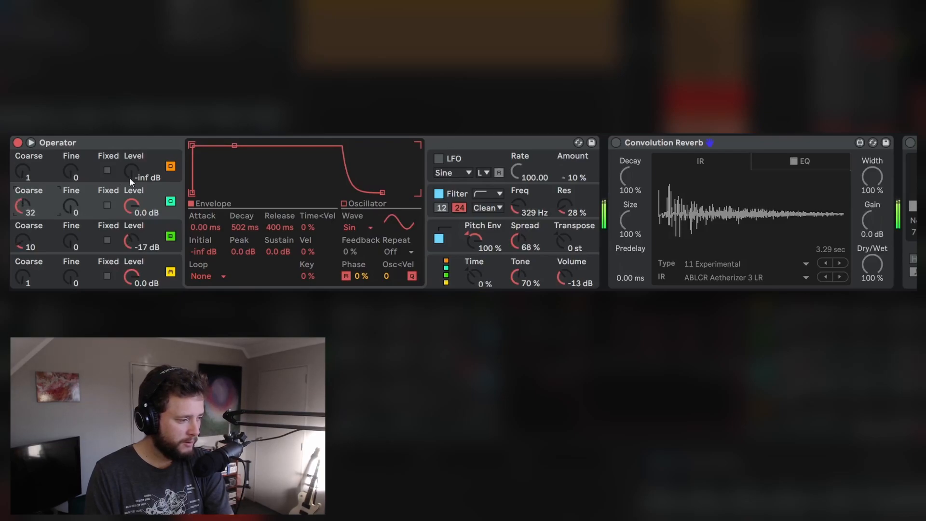
# - Set oscillator D's envelope to sustain 0.0 dB and decay 1.03 s, and oscillator C to the Saw D waveform at -2.2 dB
pyautogui.click(56, 166)
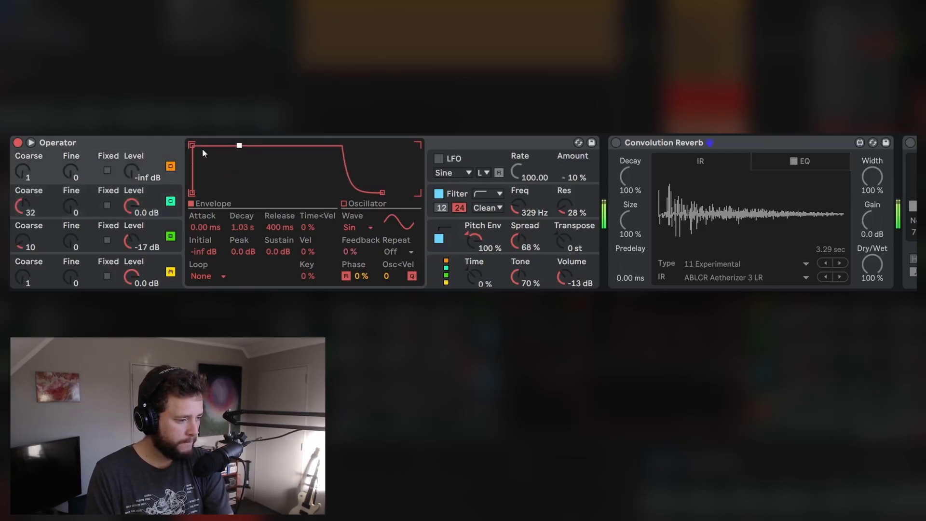
pyautogui.click(88, 205)
pyautogui.click(356, 228)
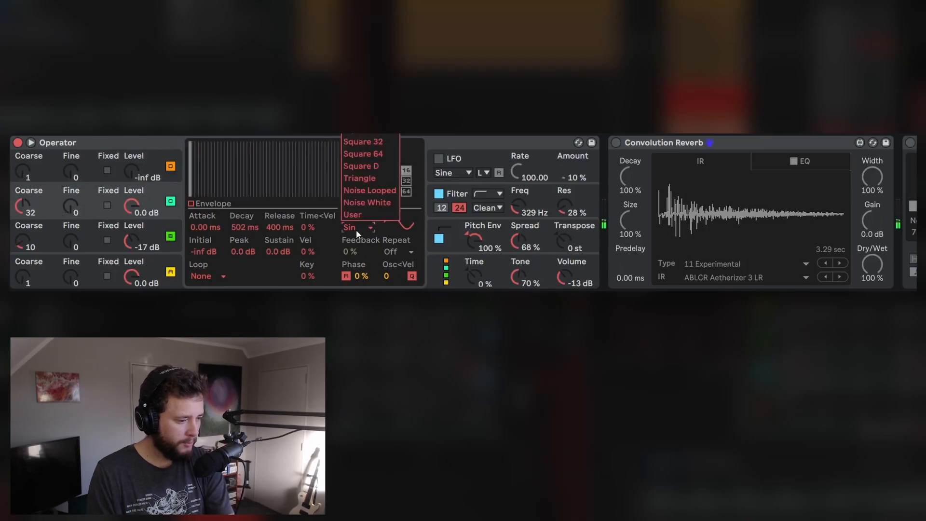
pyautogui.click(376, 69)
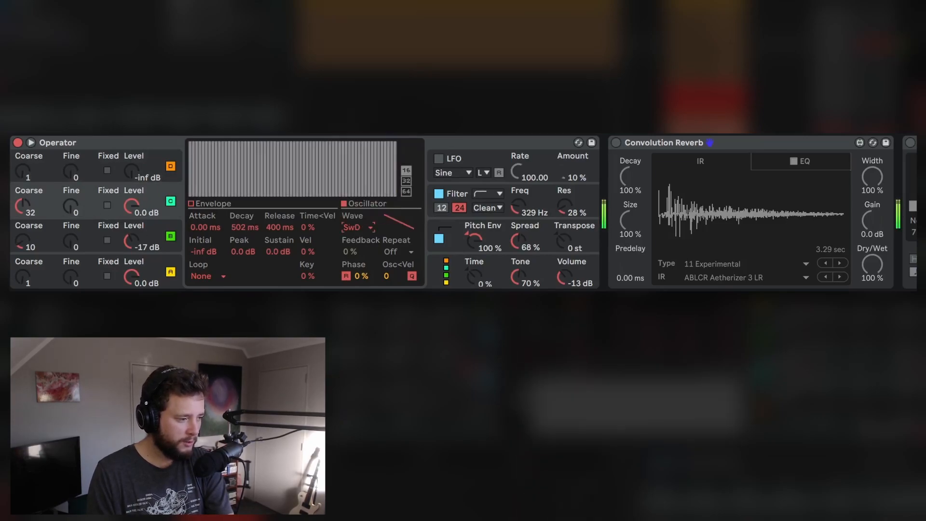
pyautogui.moveTo(135, 208)
pyautogui.mouseDown()
pyautogui.moveTo(136, 227)
pyautogui.moveTo(135, 212)
pyautogui.mouseUp()
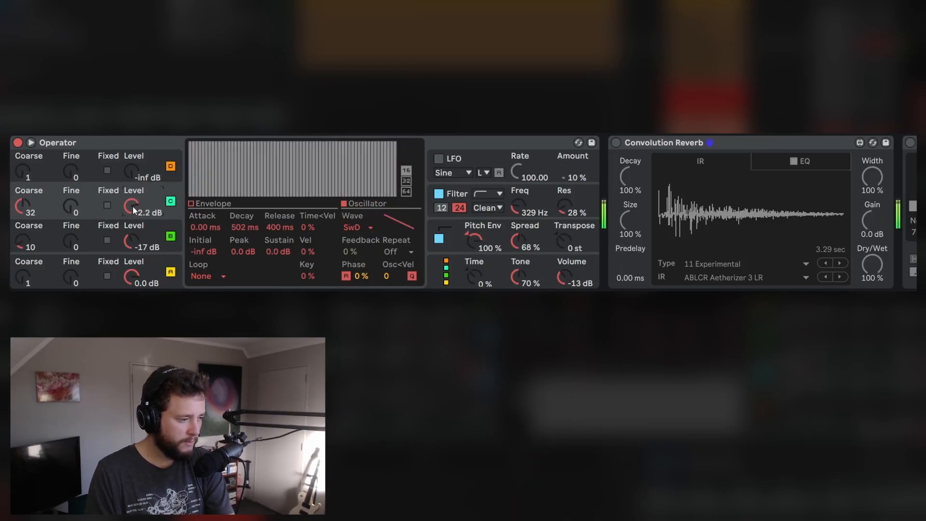
# - Set oscillator D to the Square D waveform with level 0.0 dB and coarse 40, and raise oscillator B's level to -5.0 dB
pyautogui.click(54, 175)
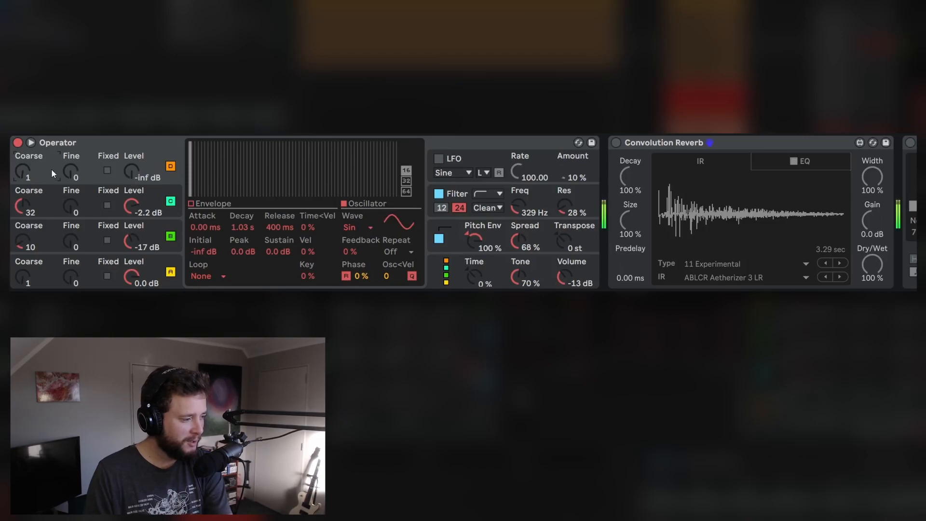
pyautogui.moveTo(135, 176); pyautogui.dragTo(135, 140)
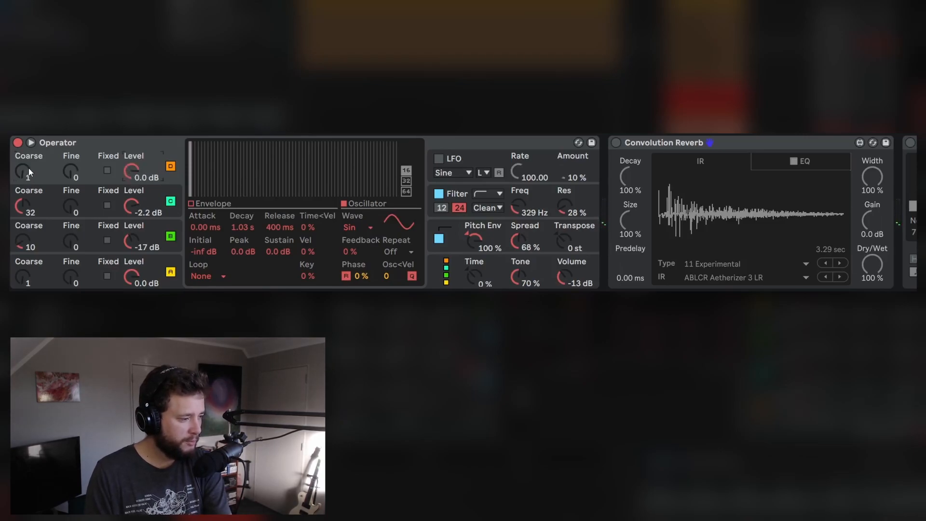
pyautogui.click(360, 231)
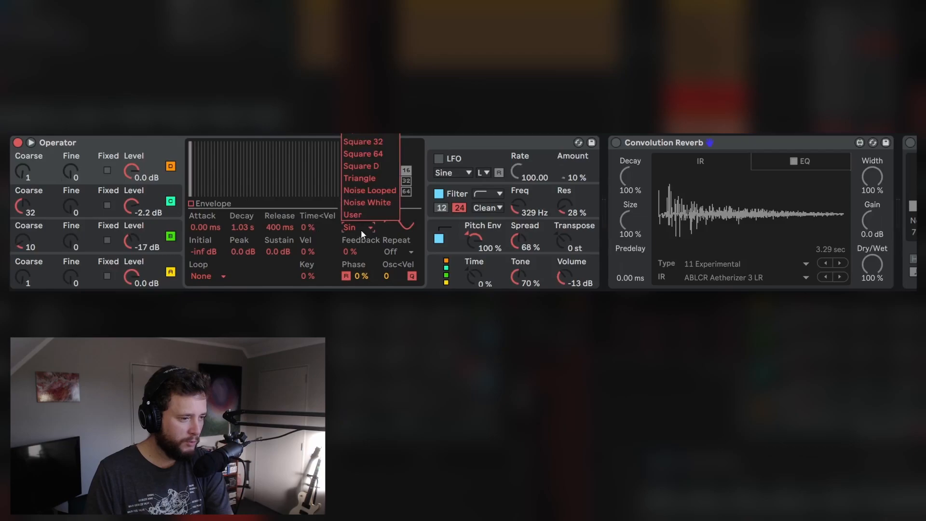
pyautogui.click(372, 167)
pyautogui.moveTo(54, 169); pyautogui.dragTo(54, 145)
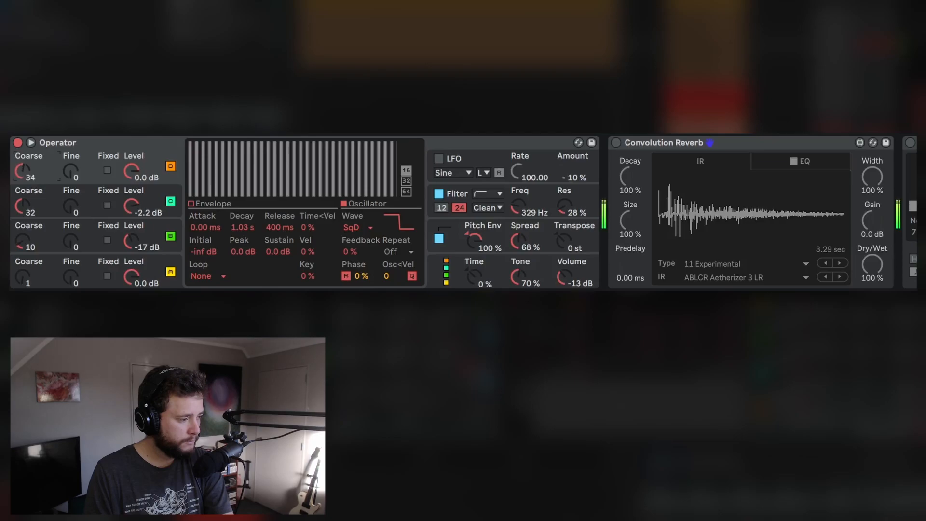
pyautogui.moveTo(22, 170); pyautogui.dragTo(23, 163)
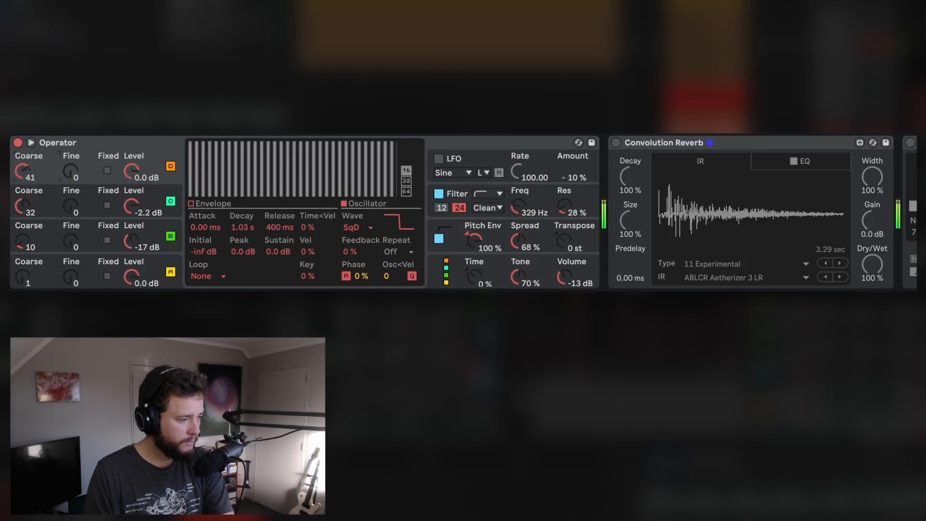
pyautogui.moveTo(131, 241); pyautogui.dragTo(131, 216)
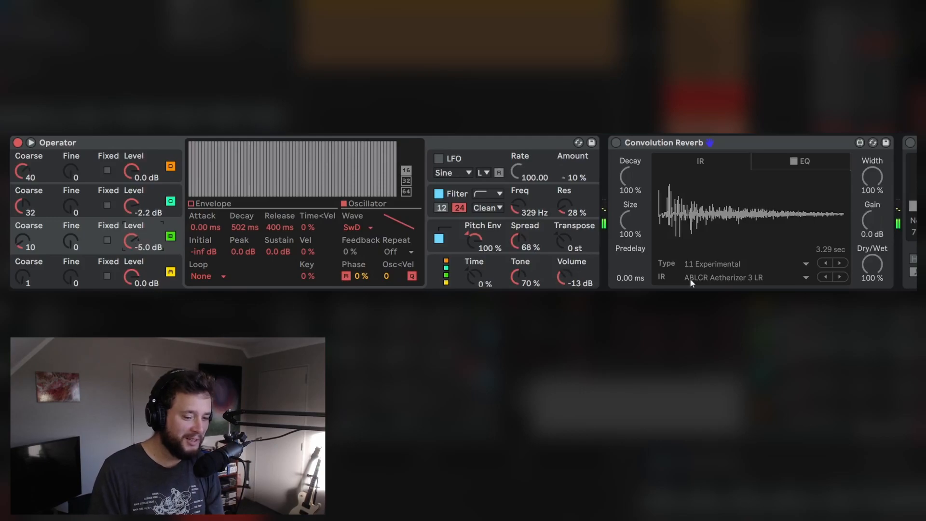
# - Reactivate the Convolution Reverb and Phaser-Flanger, and lower Operator's volume to -19 dB during playback
pyautogui.hscroll(2, 750, 217)
pyautogui.hscroll(5, 530, 213)
pyautogui.hscroll(-6, 531, 213)
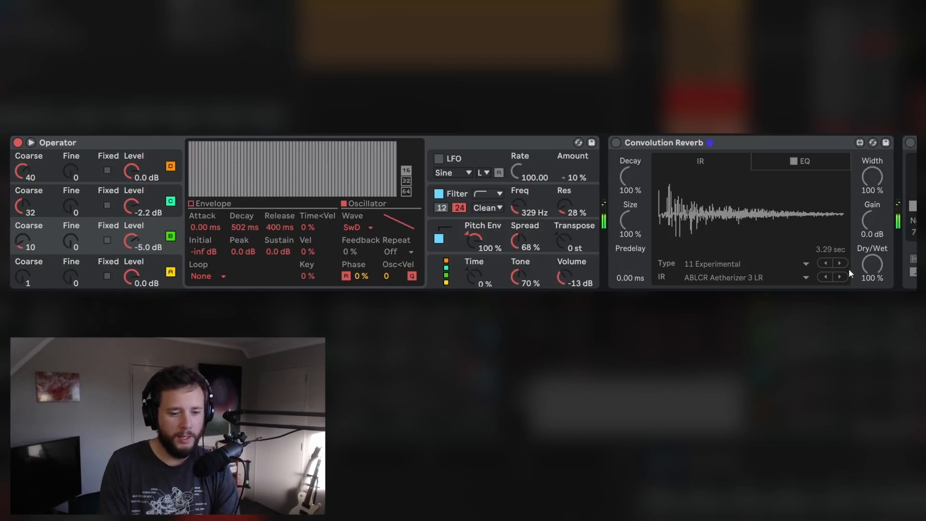
pyautogui.hscroll(5, 838, 262)
pyautogui.click(369, 143)
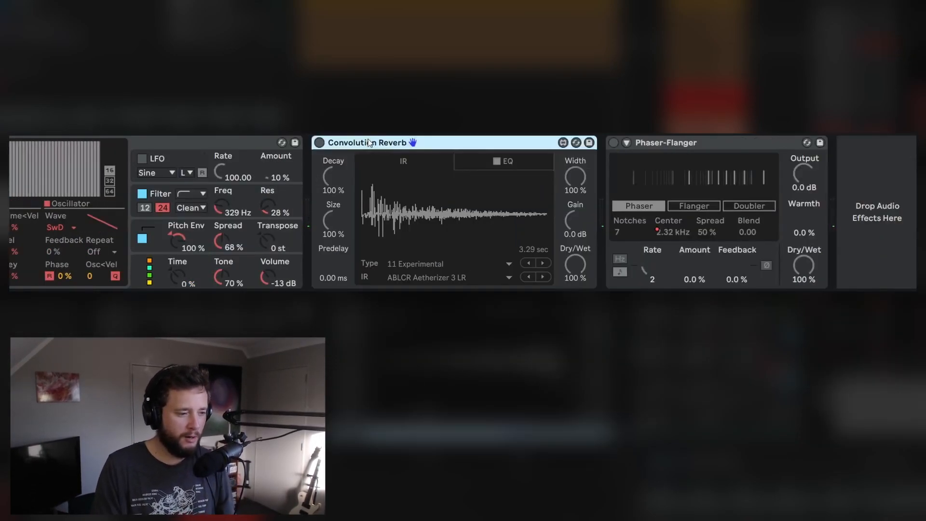
pyautogui.click(680, 144)
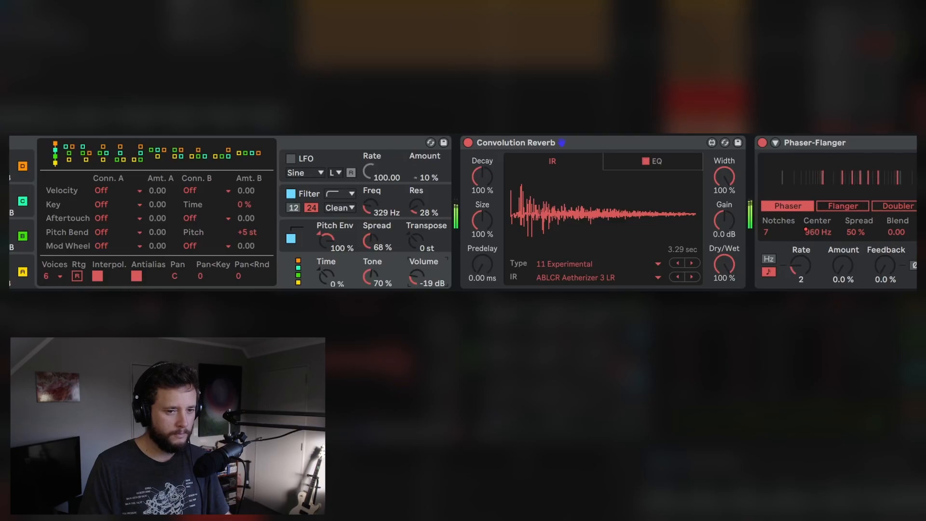
pyautogui.hscroll(3, 463, 213)
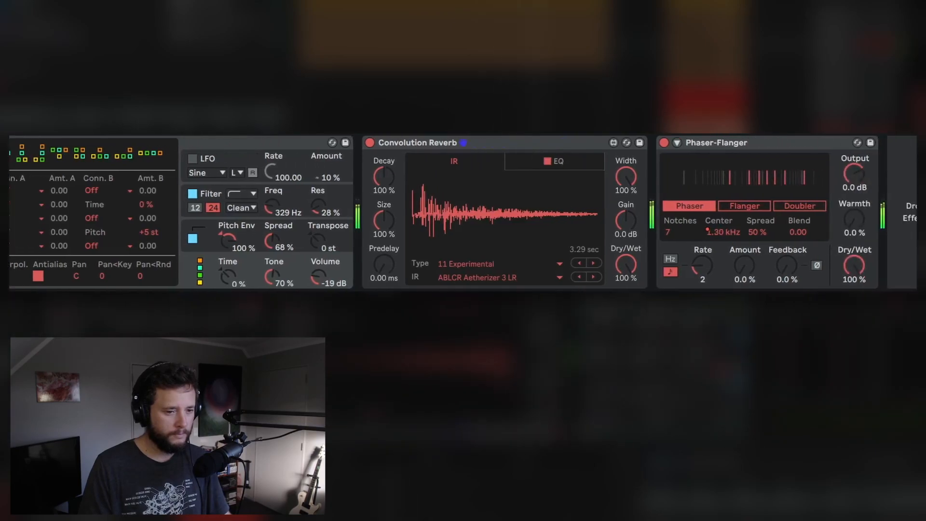
pyautogui.hscroll(-3, 463, 212)
pyautogui.hscroll(-3, 144, 208)
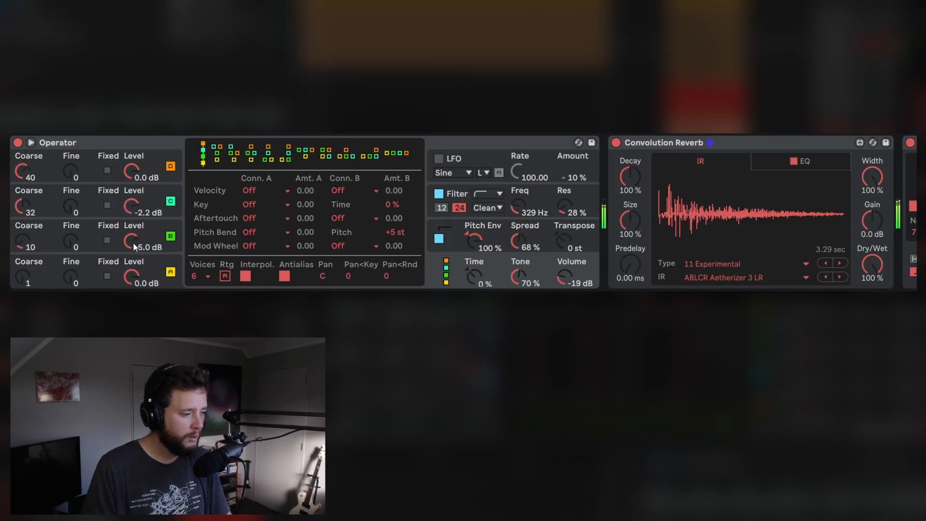
# - Lower the riser's oscillator levels to -7.5 dB for B, -6.3 dB for C and -1.9 dB for D during playback
pyautogui.moveTo(134, 246); pyautogui.dragTo(134, 255)
pyautogui.moveTo(131, 207); pyautogui.dragTo(131, 209)
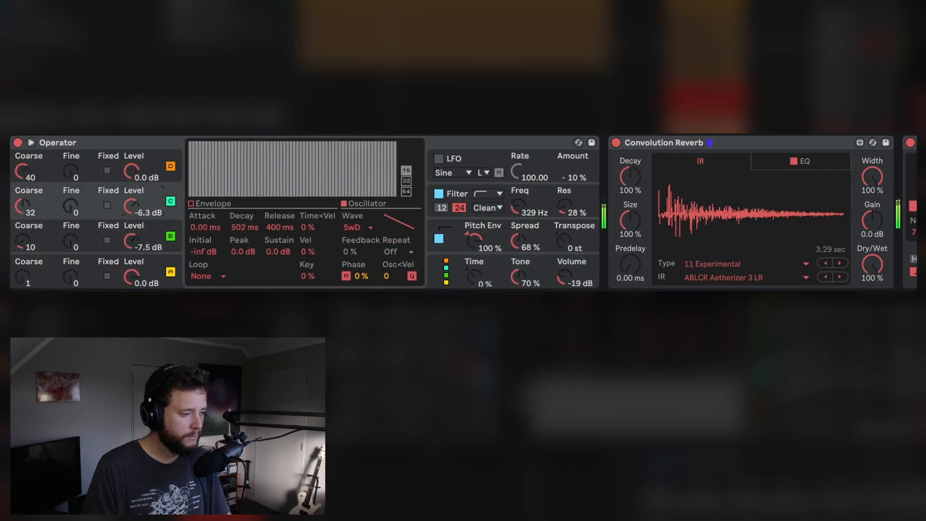
pyautogui.moveTo(131, 170); pyautogui.dragTo(131, 175)
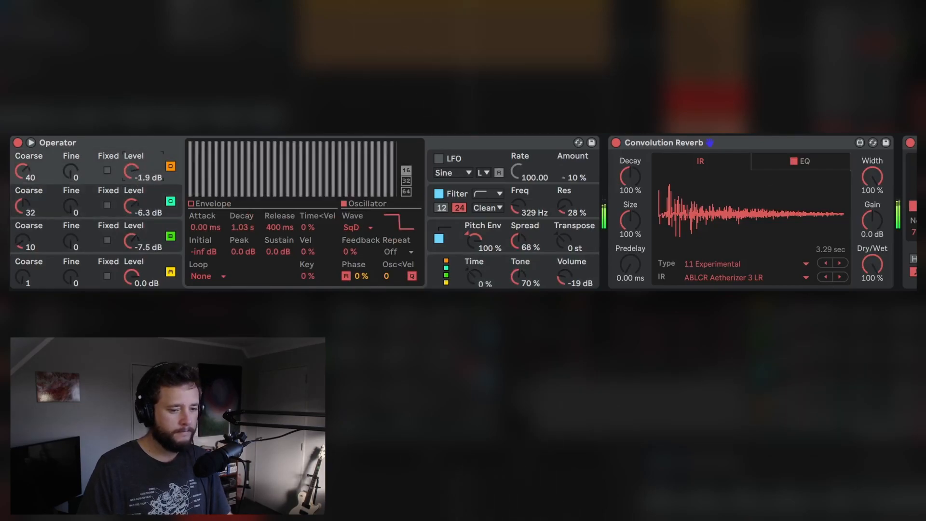
pyautogui.hscroll(5, 772, 193)
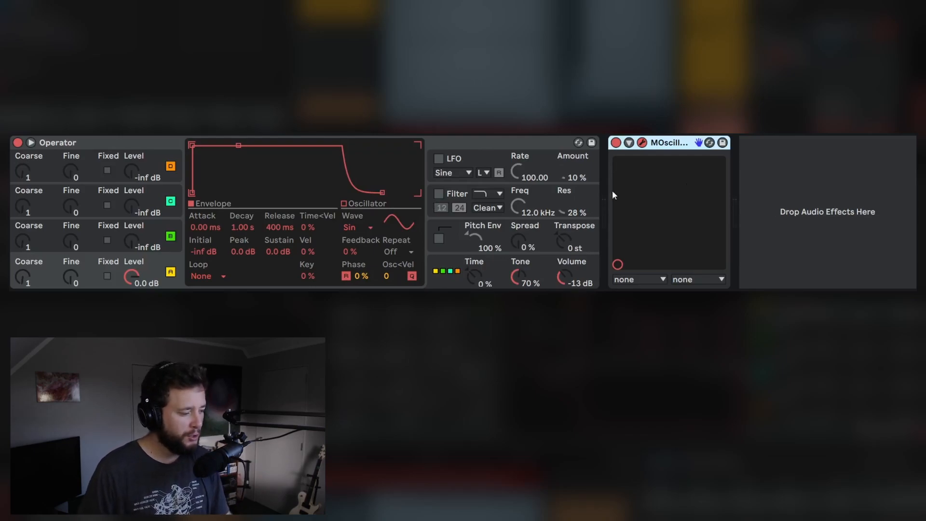
# - Limit oscillator B to 16 partials, raise its level to 0.0 dB, and replace its first harmonic with only the third
pyautogui.click(57, 276)
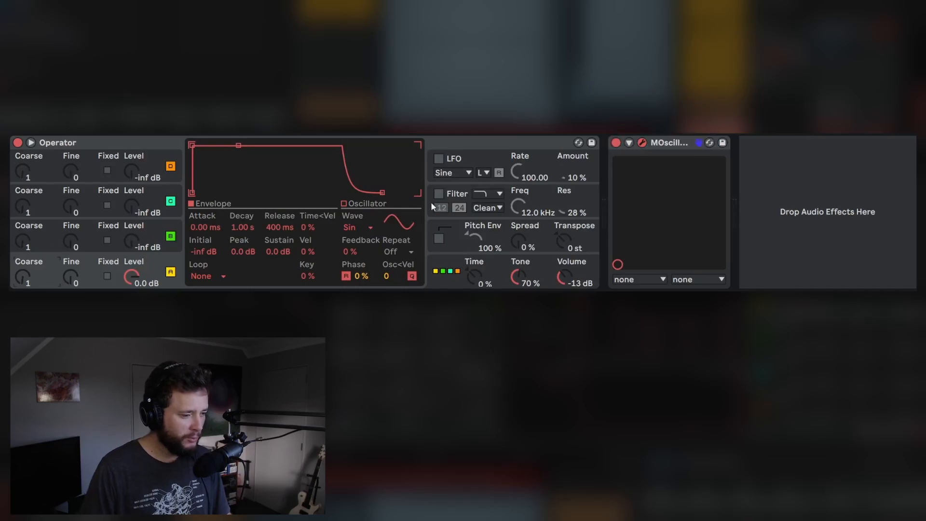
pyautogui.click(345, 204)
pyautogui.click(406, 170)
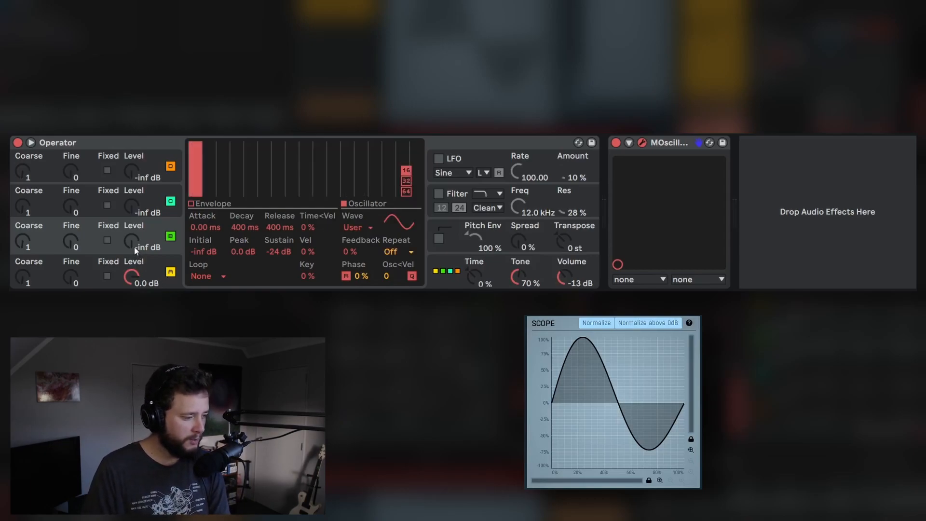
pyautogui.moveTo(131, 241); pyautogui.dragTo(131, 212)
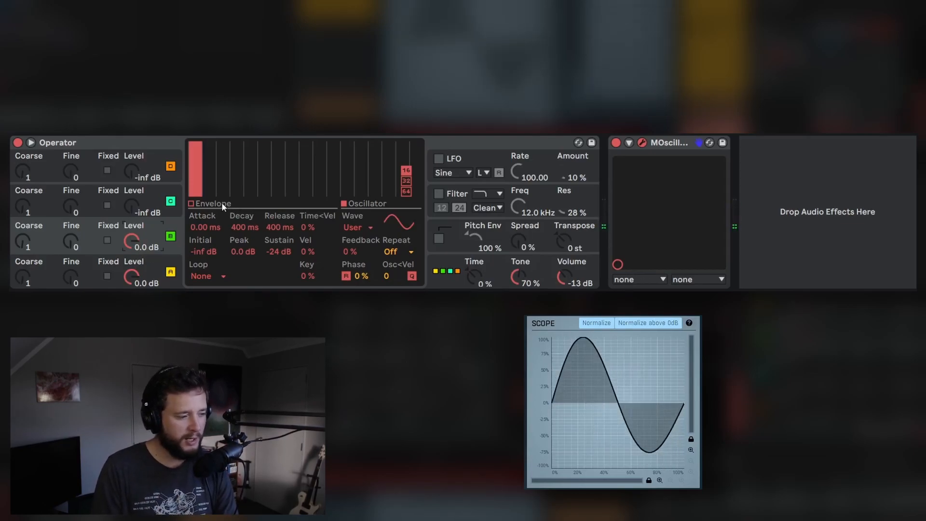
pyautogui.moveTo(196, 154)
pyautogui.mouseDown()
pyautogui.moveTo(198, 185)
pyautogui.moveTo(228, 191)
pyautogui.moveTo(226, 147)
pyautogui.mouseUp()
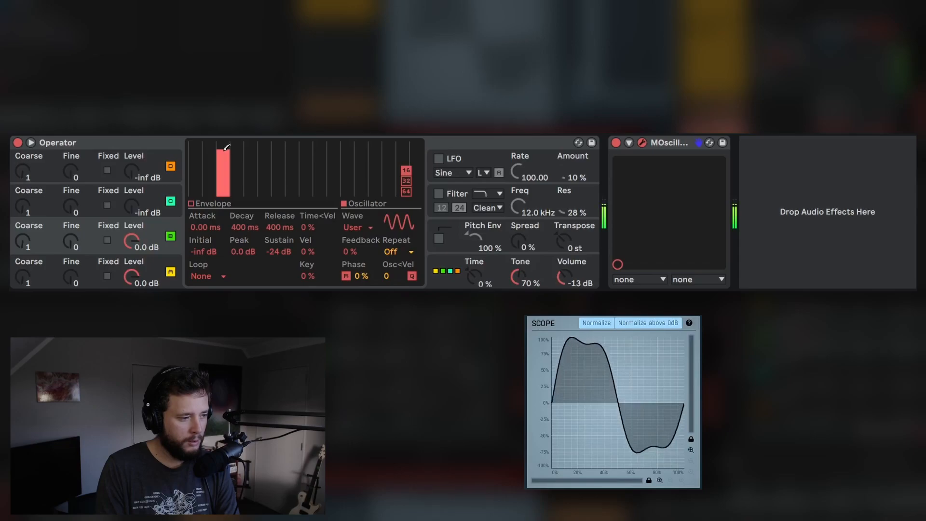
# - Set oscillator B's envelope to sustain 0.0 dB and decay 311 ms, its level to -17 dB, and compare with B off and on
pyautogui.click(212, 203)
pyautogui.moveTo(230, 145); pyautogui.dragTo(231, 145)
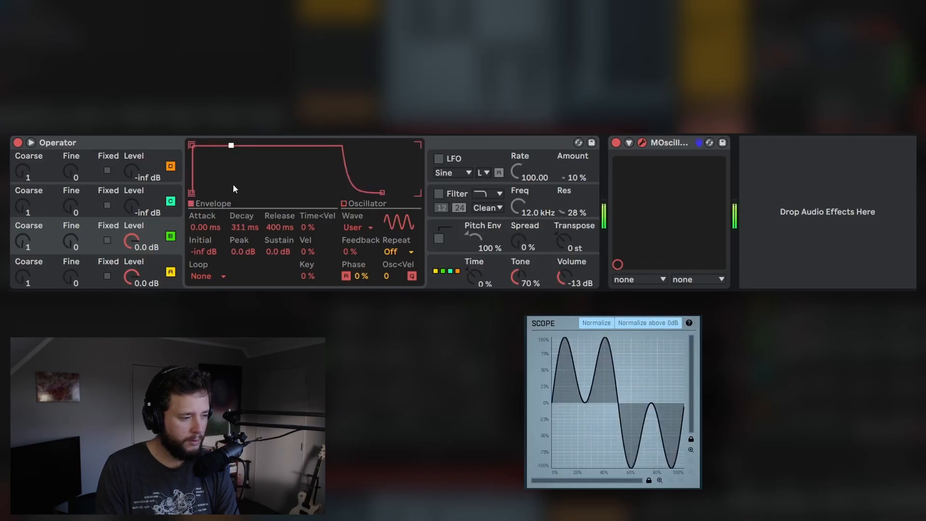
pyautogui.moveTo(134, 243)
pyautogui.mouseDown()
pyautogui.moveTo(148, 236)
pyautogui.moveTo(148, 249)
pyautogui.mouseUp()
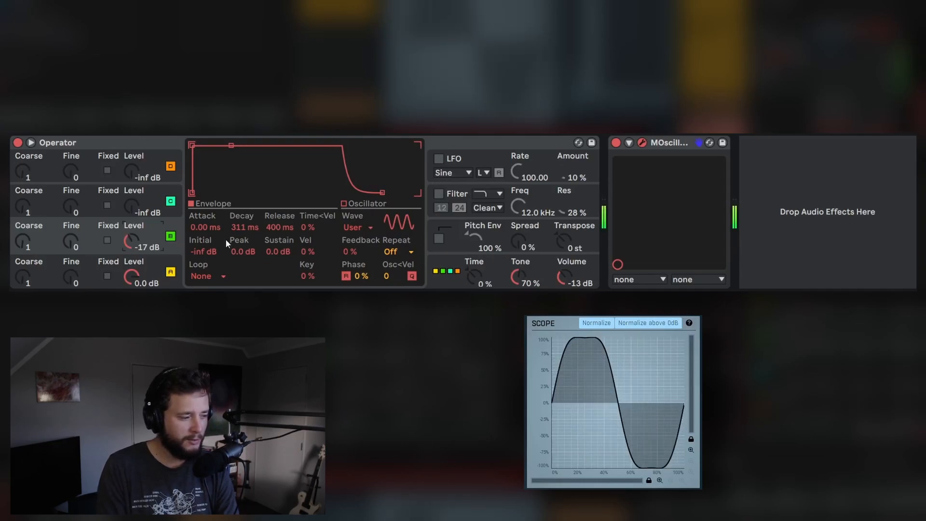
pyautogui.click(171, 237)
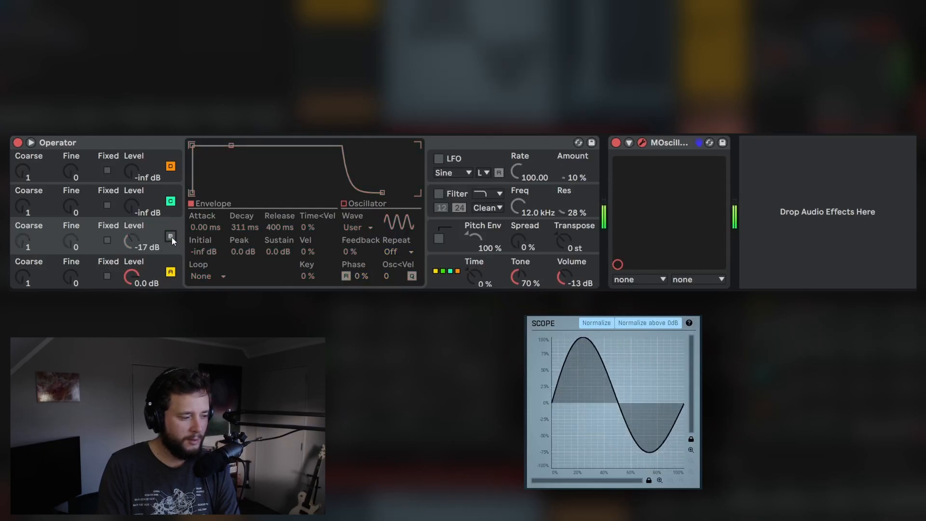
pyautogui.click(171, 236)
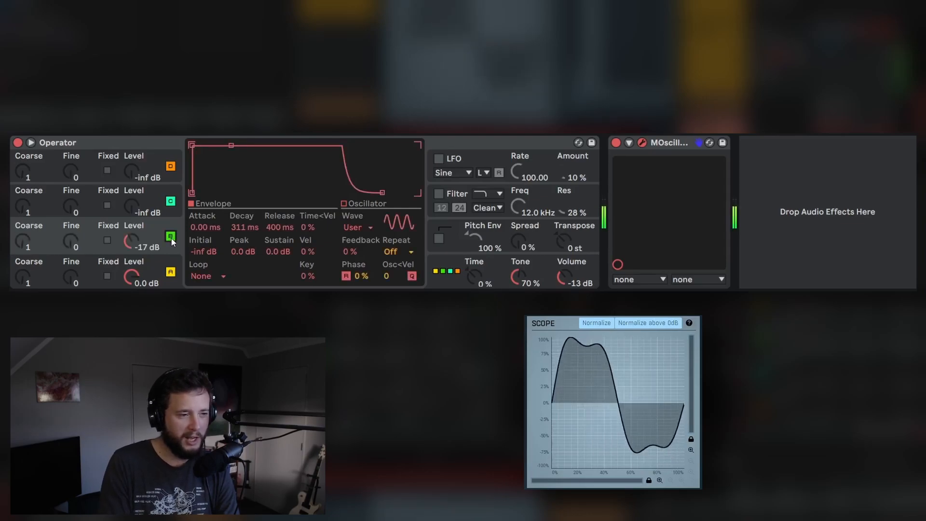
# - Try adding the fifth, sixth and seventh harmonics to oscillator B's waveform, and remove them so only the third remains
pyautogui.click(357, 203)
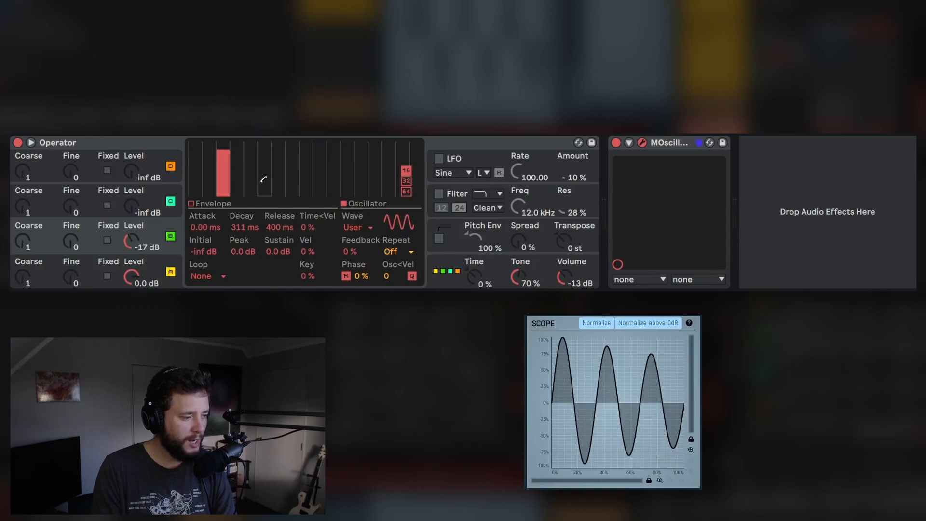
pyautogui.moveTo(264, 180)
pyautogui.mouseDown()
pyautogui.moveTo(262, 141)
pyautogui.moveTo(266, 156)
pyautogui.mouseUp()
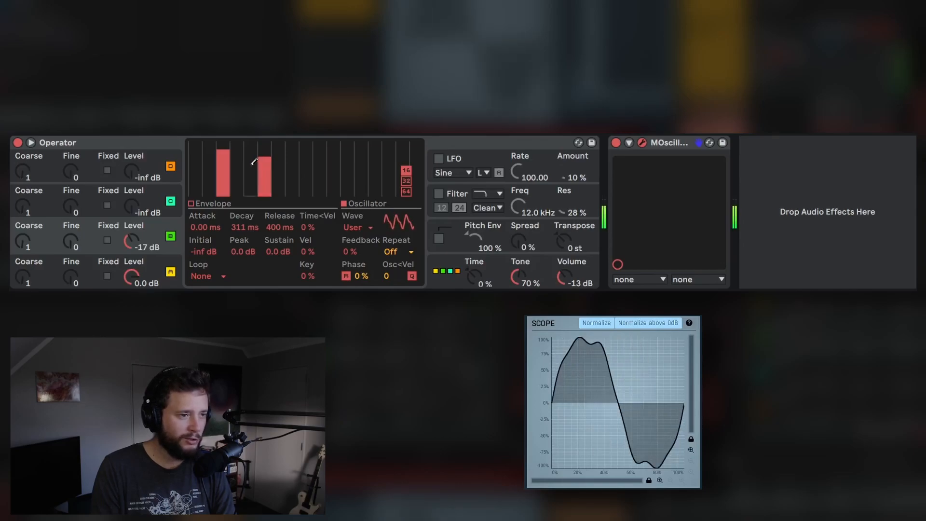
pyautogui.click(251, 165)
pyautogui.moveTo(251, 164)
pyautogui.mouseDown()
pyautogui.moveTo(252, 144)
pyautogui.moveTo(253, 197)
pyautogui.mouseUp()
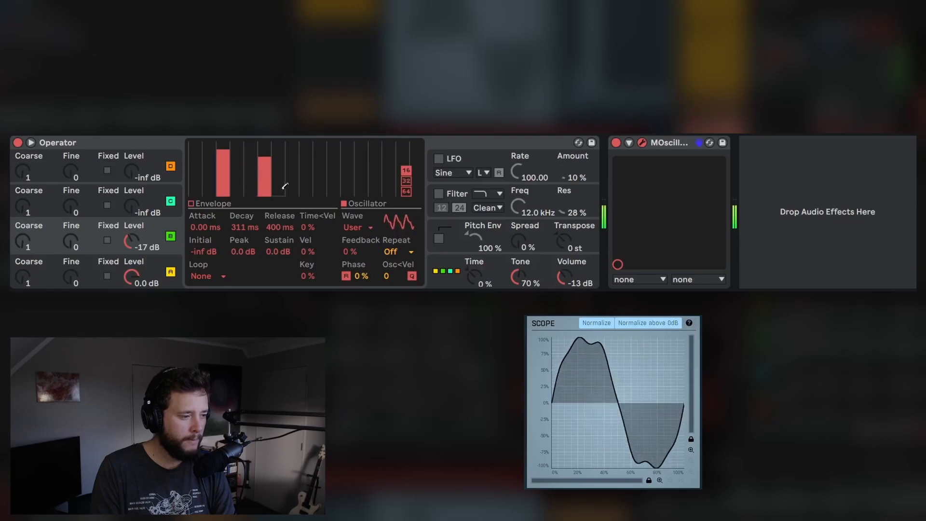
pyautogui.click(278, 145)
pyautogui.moveTo(280, 143); pyautogui.dragTo(279, 197)
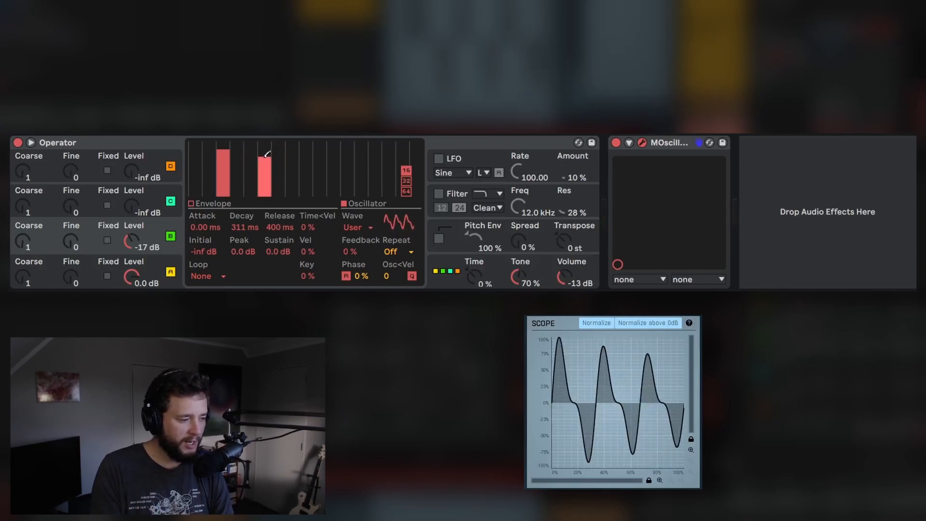
pyautogui.moveTo(265, 180); pyautogui.dragTo(264, 206)
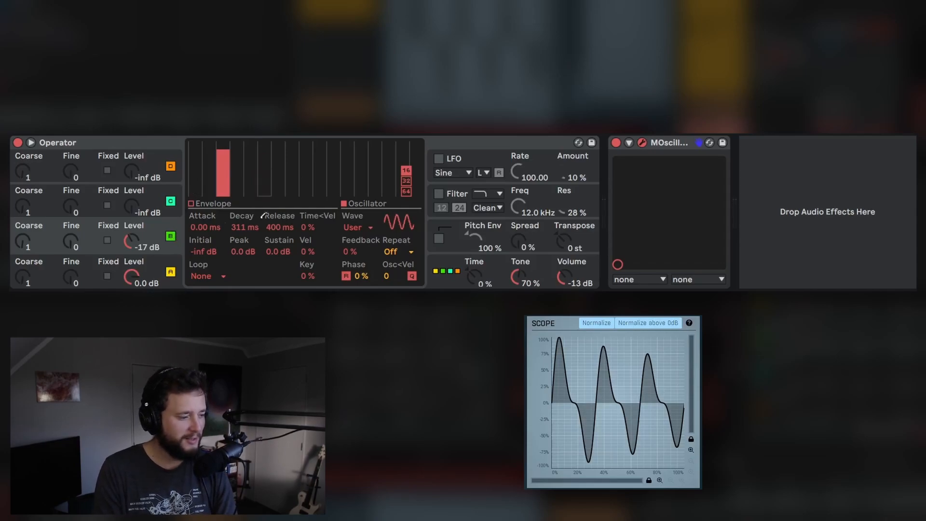
# - Limit oscillator C to 16 partials and replace its first harmonic with only the sixth at full amplitude
pyautogui.click(157, 199)
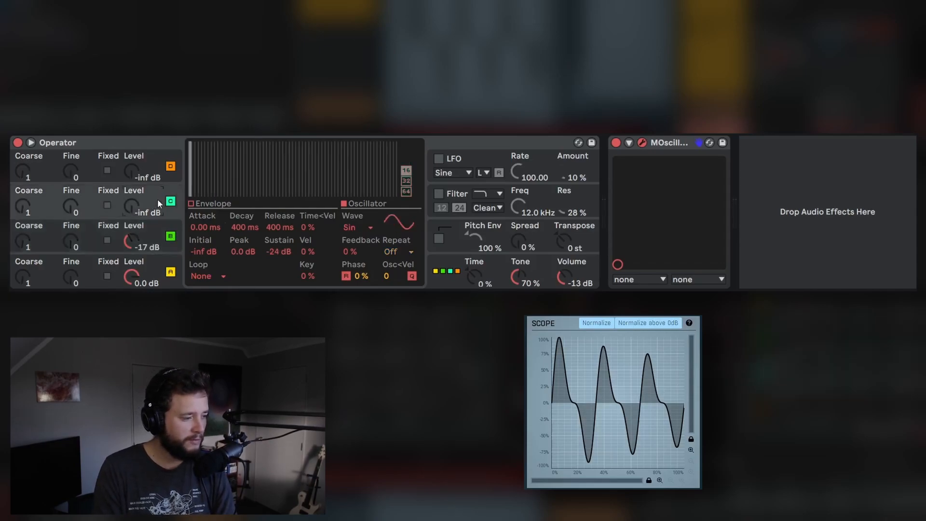
pyautogui.click(408, 170)
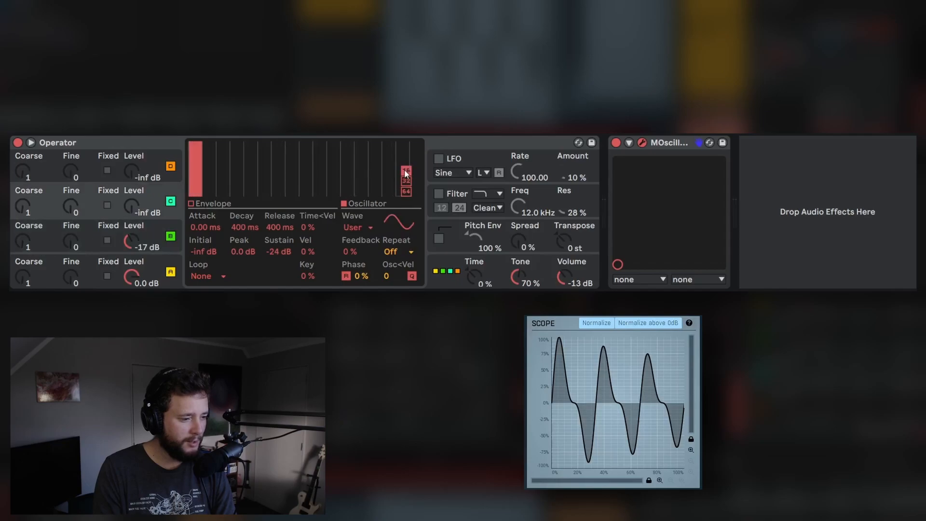
pyautogui.moveTo(196, 182); pyautogui.dragTo(196, 200)
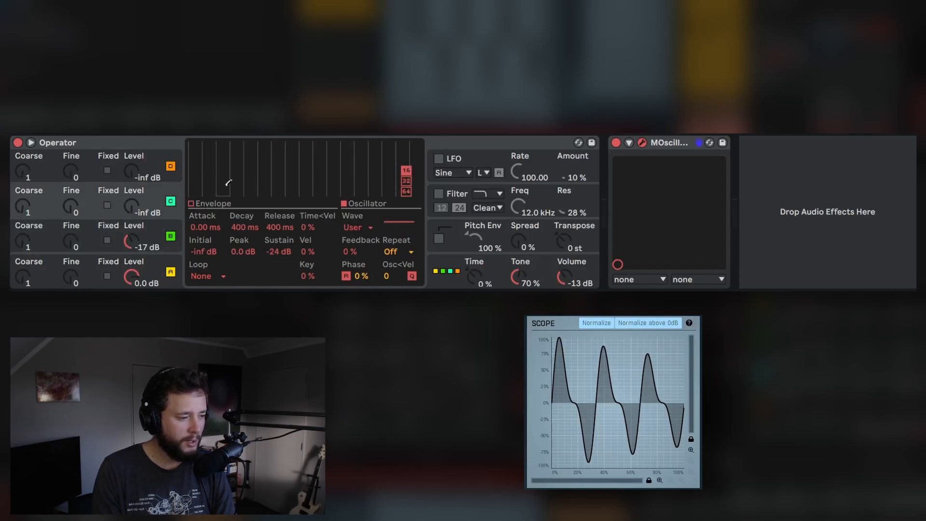
pyautogui.moveTo(266, 177); pyautogui.dragTo(267, 141)
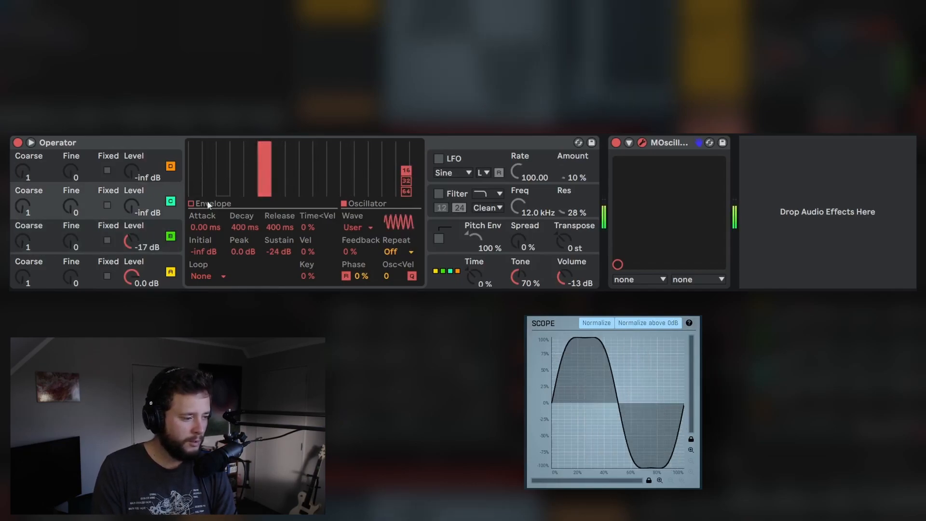
# - Set oscillator C's envelope to sustain 0.0 dB and decay 1.87 s, with its level at -24 dB
pyautogui.moveTo(131, 206); pyautogui.dragTo(131, 161)
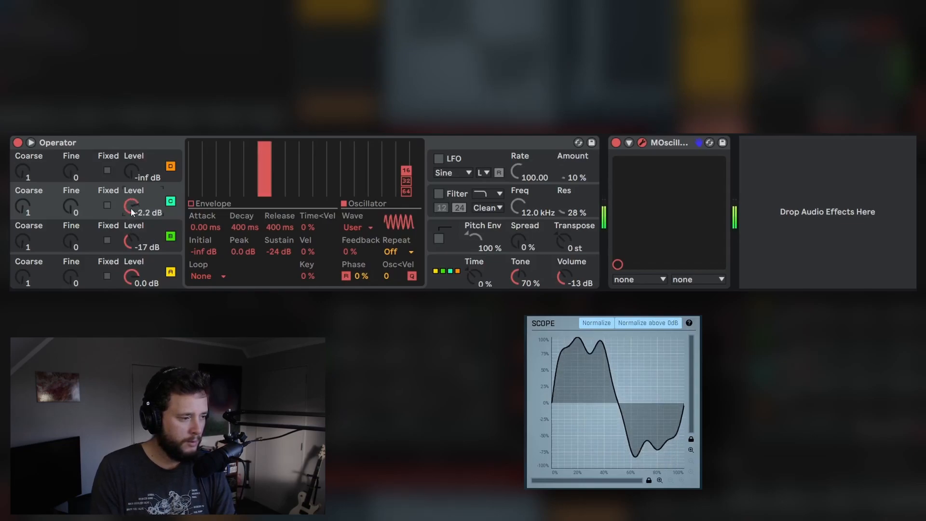
pyautogui.moveTo(133, 208); pyautogui.dragTo(133, 215)
pyautogui.click(200, 205)
pyautogui.moveTo(232, 178); pyautogui.dragTo(243, 145)
pyautogui.moveTo(139, 214); pyautogui.dragTo(139, 226)
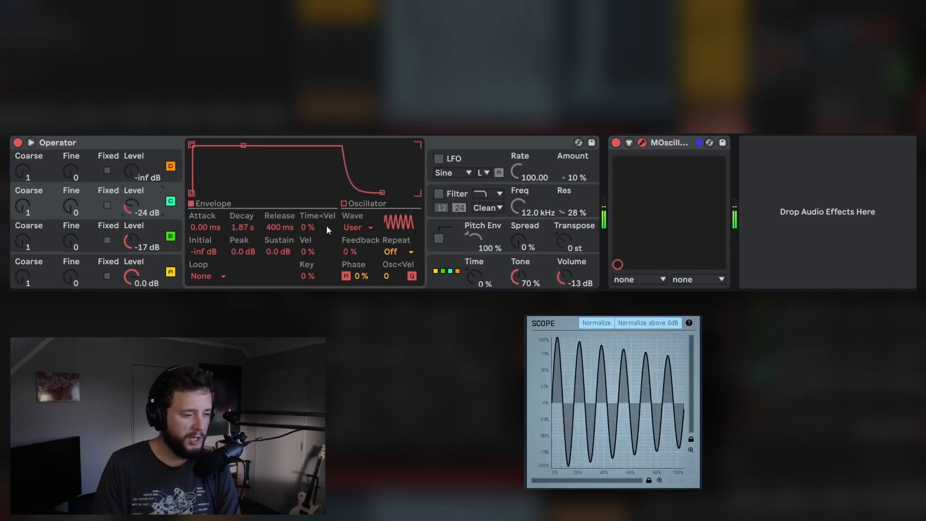
# - Vary oscillator C's phase through 90% and 25% to 30% and compare the waveform shapes on the scope
pyautogui.click(359, 276)
pyautogui.moveTo(358, 276)
pyautogui.mouseDown()
pyautogui.moveTo(358, 261)
pyautogui.moveTo(363, 279)
pyautogui.mouseUp()
pyautogui.scroll(7, 358, 279)
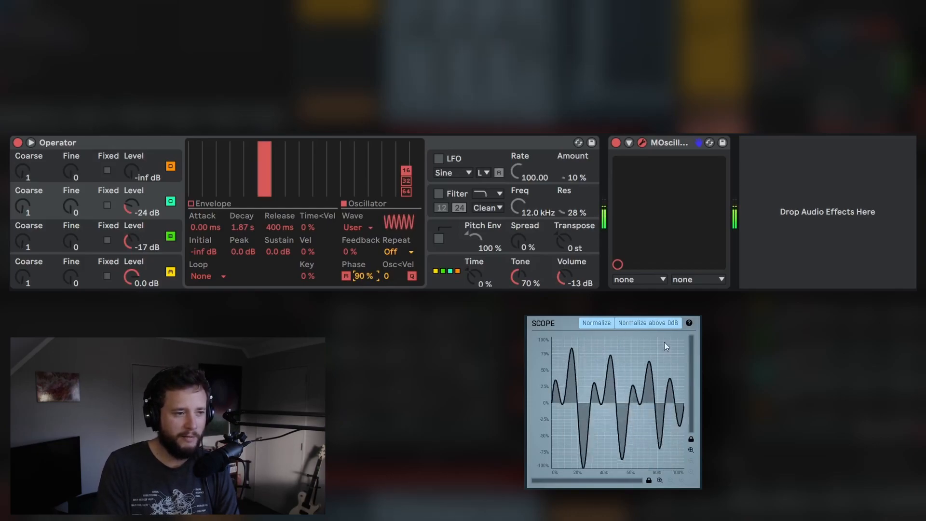
pyautogui.moveTo(361, 280); pyautogui.dragTo(362, 279)
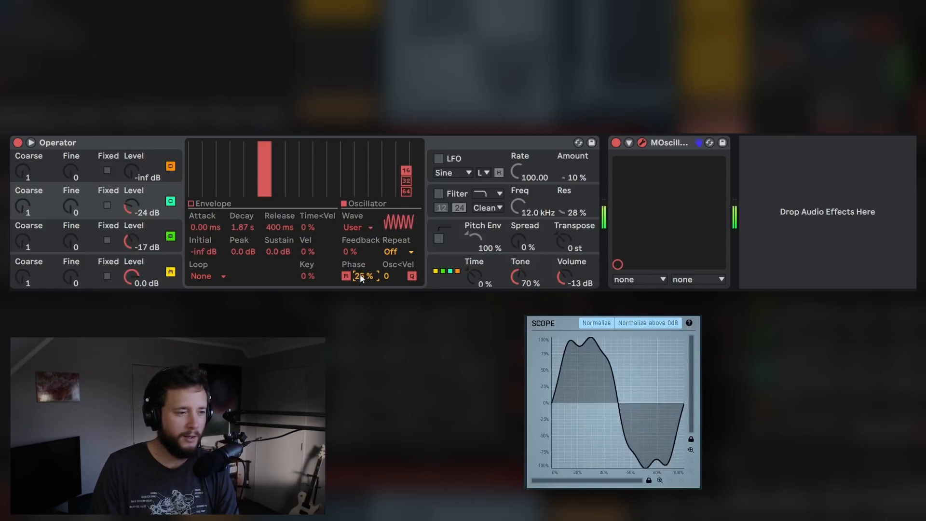
pyautogui.moveTo(362, 278); pyautogui.dragTo(360, 274)
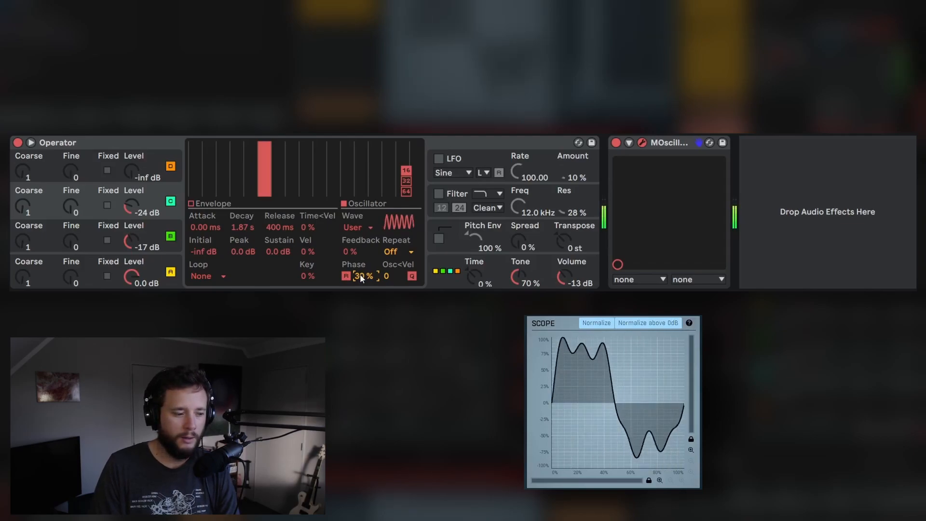
pyautogui.click(132, 207)
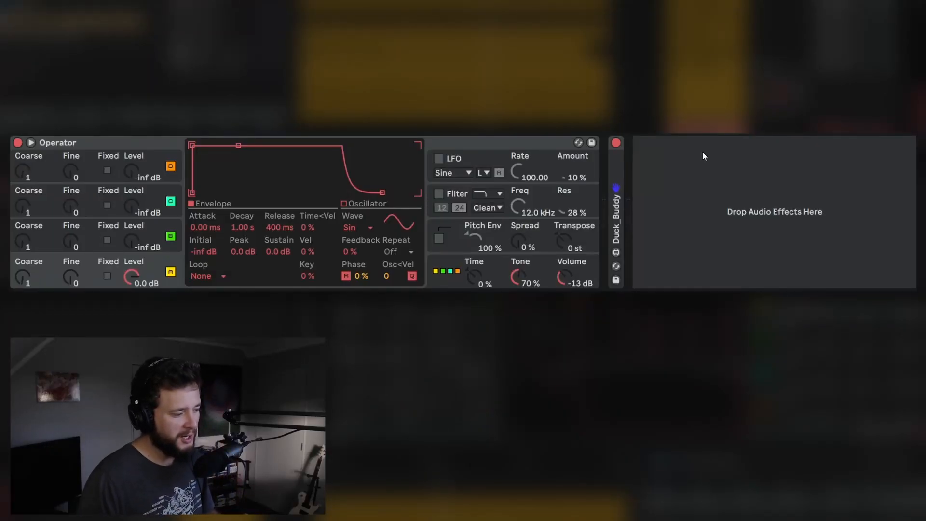
# - Set the new Operator to the serial D-C-B-A algorithm, and give oscillator A's envelope a 1.49 s decay and -inf dB sustain
pyautogui.click(448, 266)
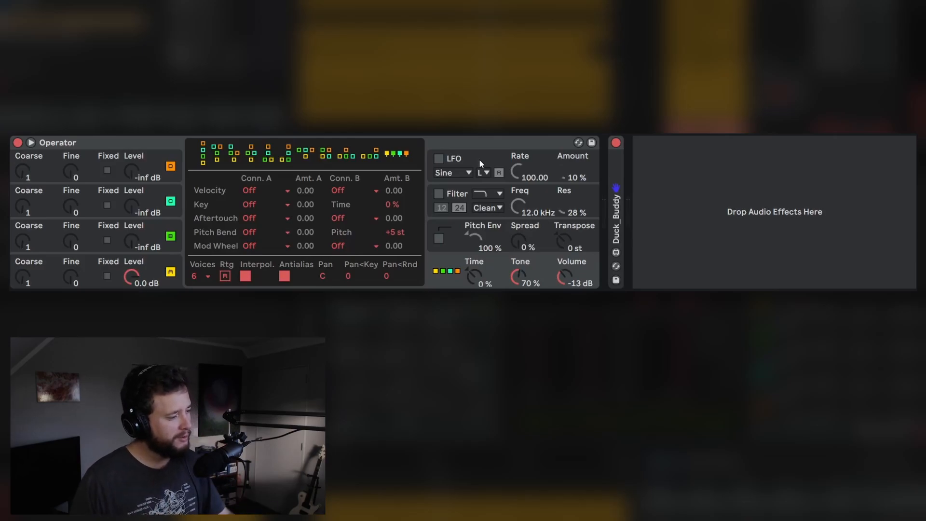
pyautogui.click(203, 154)
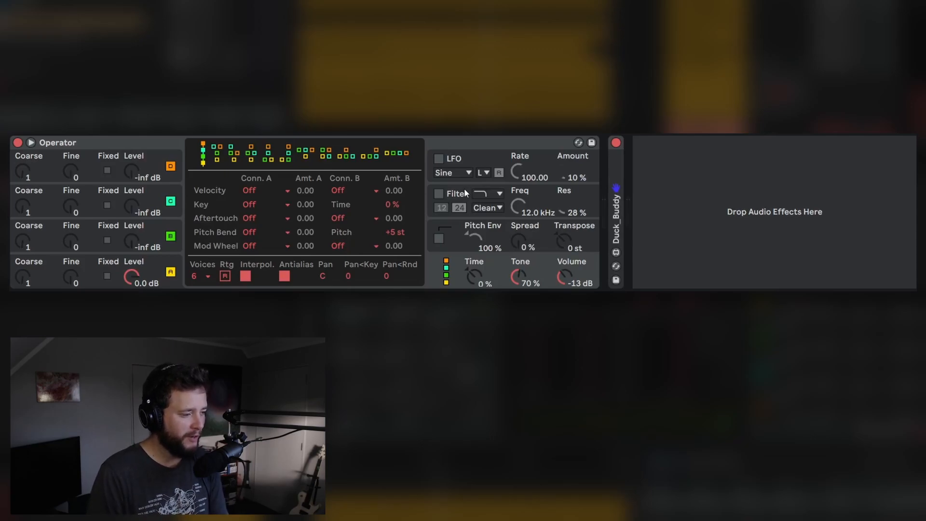
pyautogui.click(144, 273)
pyautogui.moveTo(258, 227)
pyautogui.mouseDown()
pyautogui.moveTo(259, 201)
pyautogui.moveTo(258, 221)
pyautogui.mouseUp()
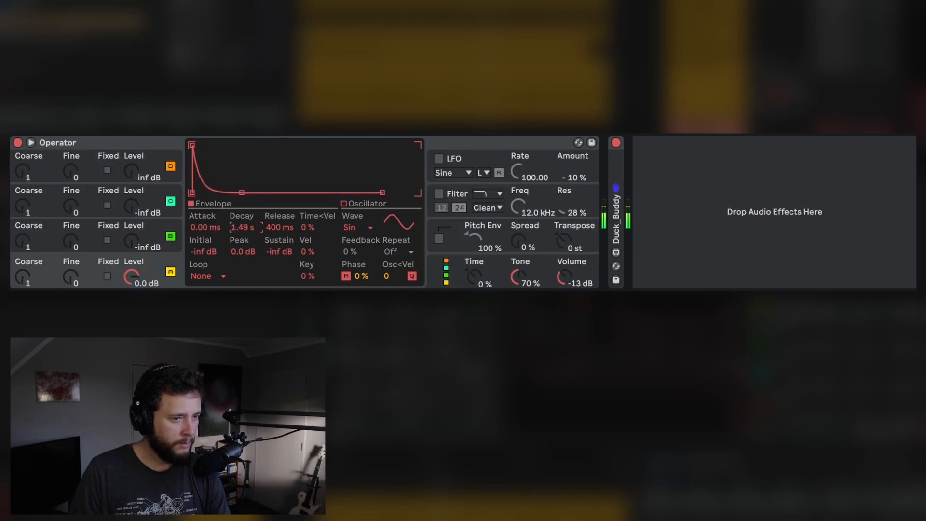
# - Copy oscillator A's envelope to oscillator B and raise B's level to -10 dB
pyautogui.click(67, 242)
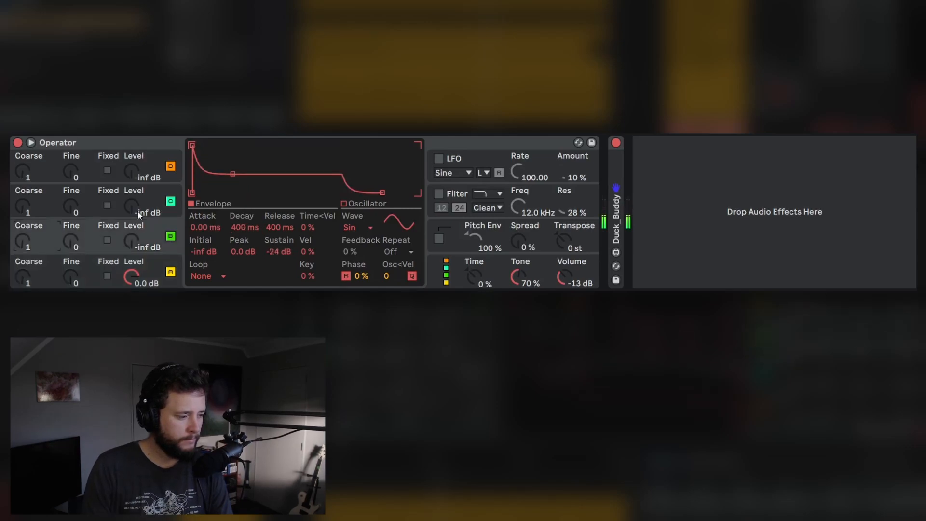
pyautogui.rightClick(250, 180)
pyautogui.click(381, 213)
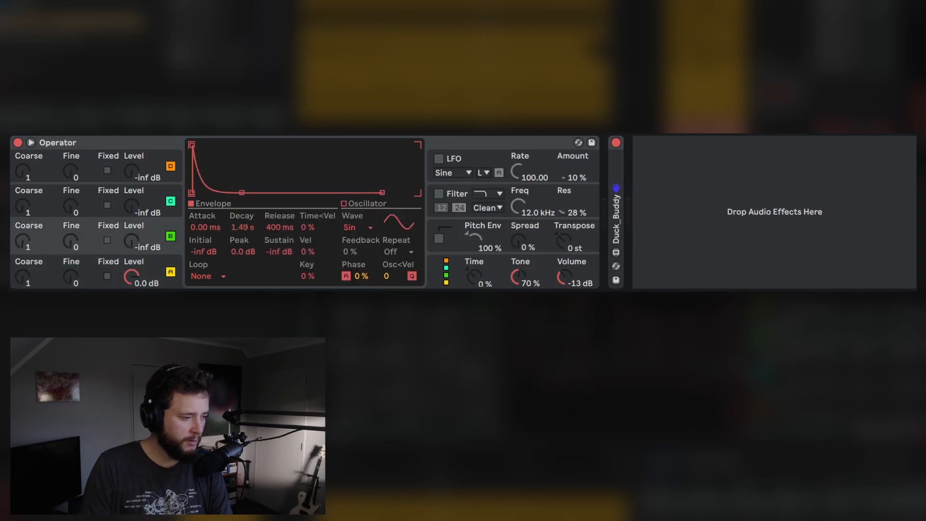
pyautogui.moveTo(131, 247); pyautogui.dragTo(130, 232)
# - Give oscillator C the same envelope as oscillator A, and set its level to -11 dB and coarse tuning to 3
pyautogui.rightClick(255, 173)
pyautogui.click(362, 222)
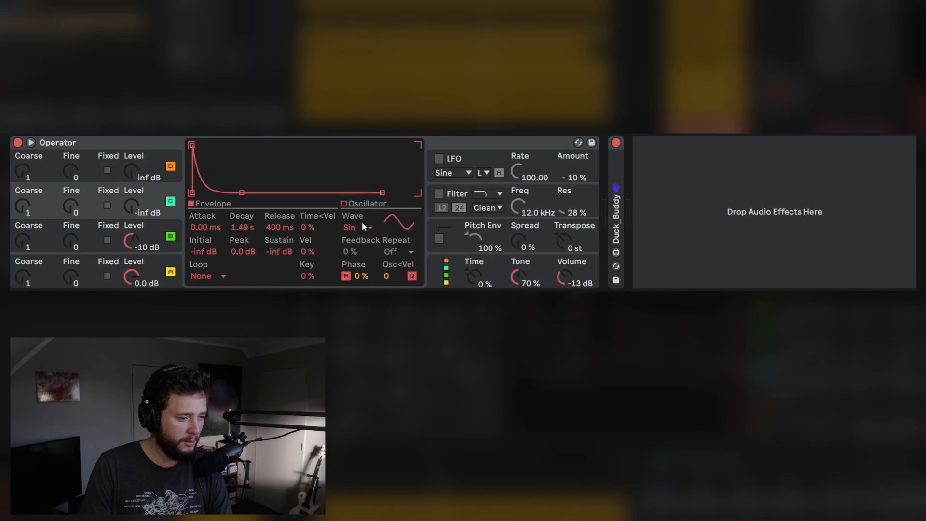
pyautogui.moveTo(132, 208)
pyautogui.mouseDown()
pyautogui.moveTo(131, 186)
pyautogui.moveTo(130, 213)
pyautogui.mouseUp()
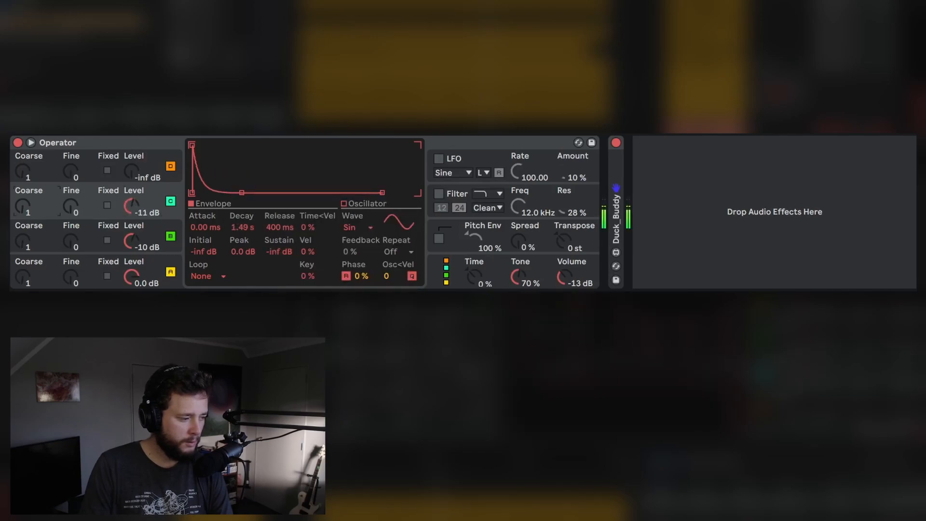
pyautogui.moveTo(134, 205); pyautogui.dragTo(131, 213)
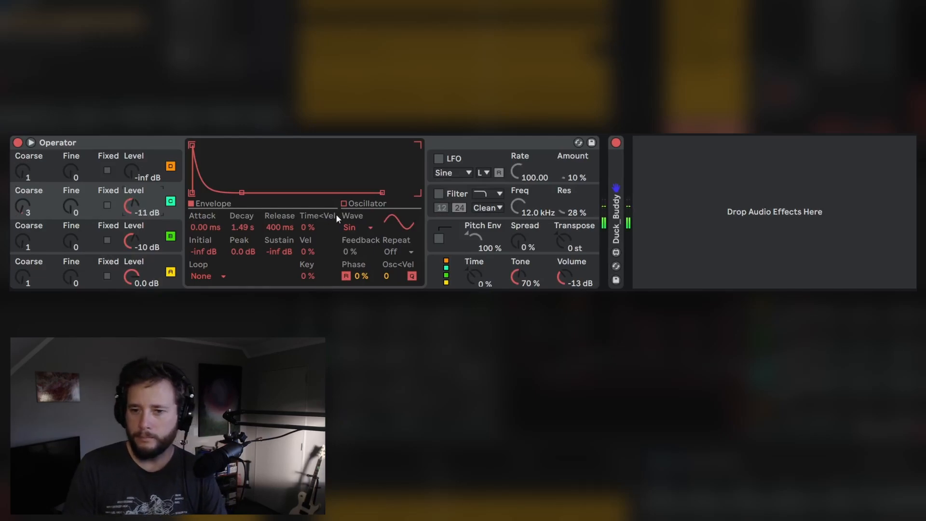
# - Copy oscillator A's envelope to oscillator D and shorten D's decay to 410 ms
pyautogui.click(42, 165)
pyautogui.rightClick(258, 155)
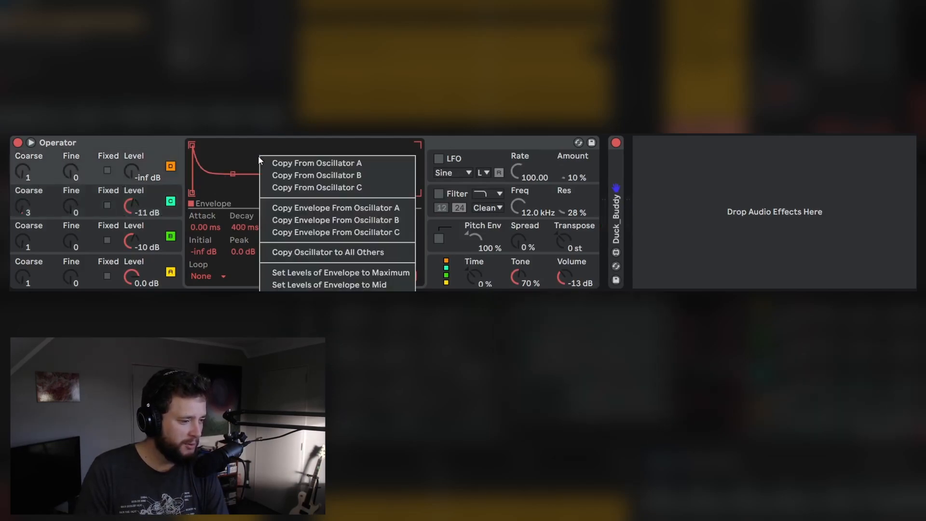
pyautogui.click(318, 207)
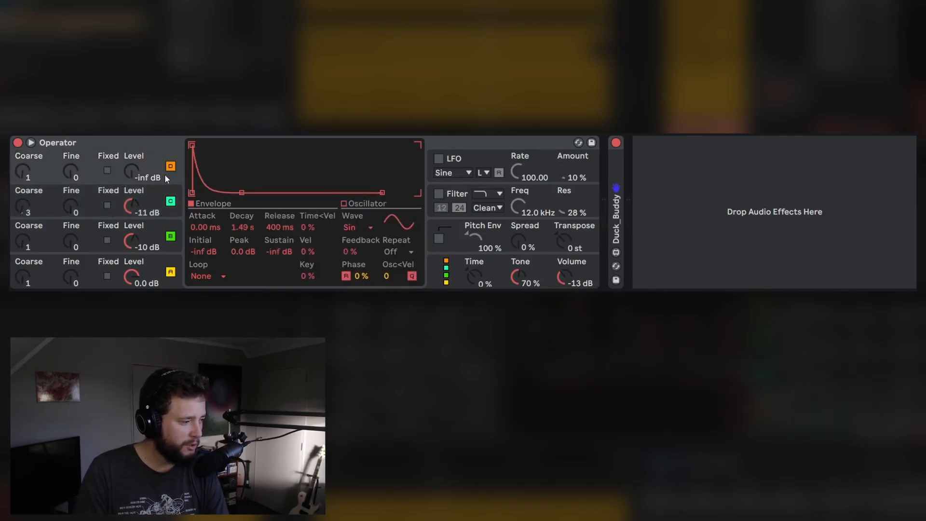
pyautogui.moveTo(242, 227); pyautogui.dragTo(242, 239)
# - Set oscillator D's level to -15 dB and its coarse tuning to 34
pyautogui.moveTo(137, 178); pyautogui.dragTo(138, 166)
pyautogui.moveTo(22, 172)
pyautogui.mouseDown()
pyautogui.moveTo(23, 142)
pyautogui.moveTo(54, 164)
pyautogui.moveTo(23, 169)
pyautogui.mouseUp()
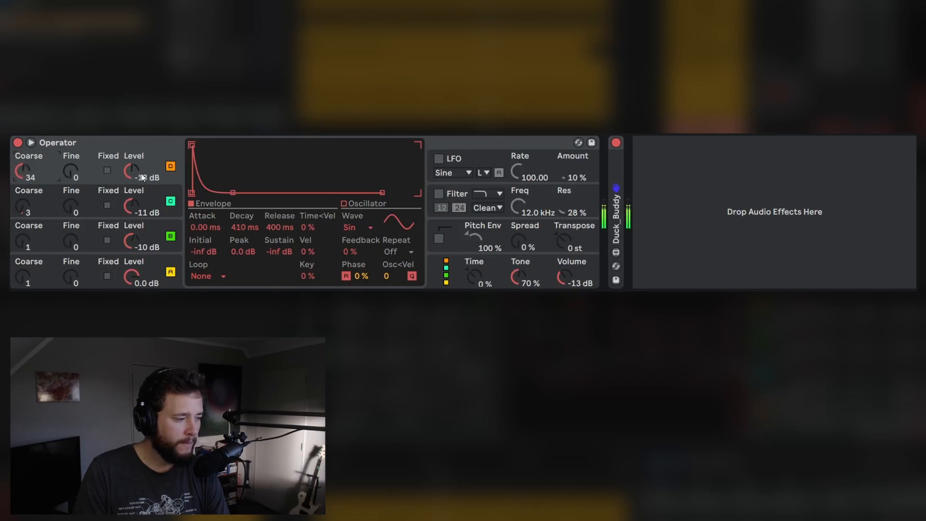
pyautogui.moveTo(145, 178); pyautogui.dragTo(145, 173)
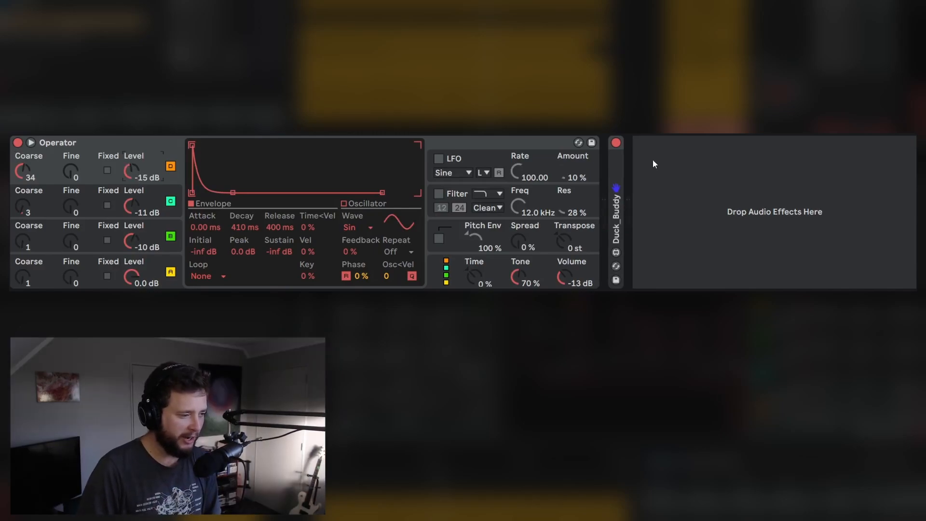
# - Enable the LFO, remove oscillators A to D from its Dest. A, and assign Dest. B to oscillator D's volume
pyautogui.click(438, 159)
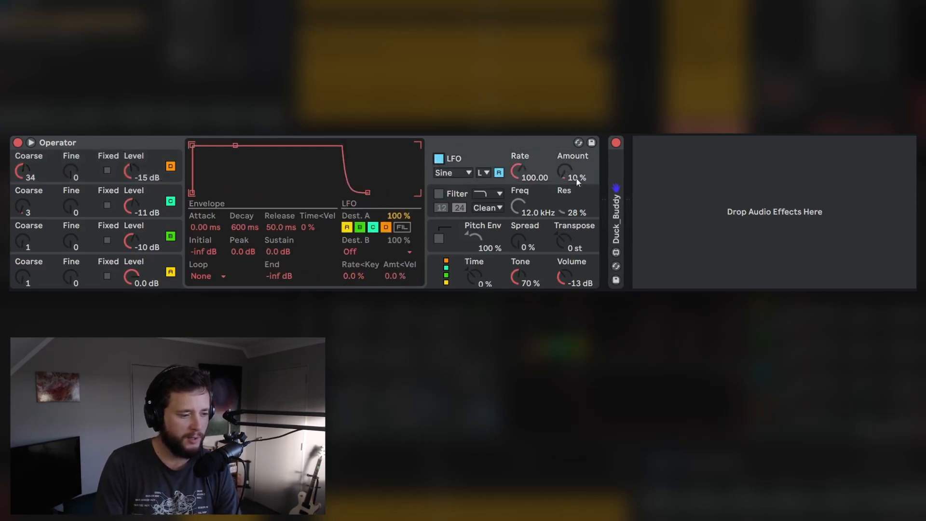
pyautogui.click(347, 228)
pyautogui.click(360, 228)
pyautogui.click(372, 228)
pyautogui.click(385, 228)
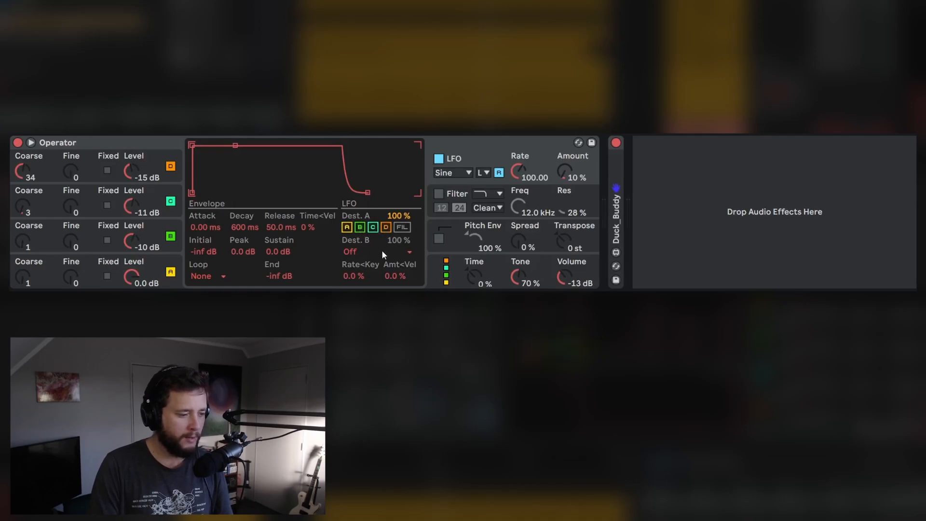
pyautogui.click(382, 253)
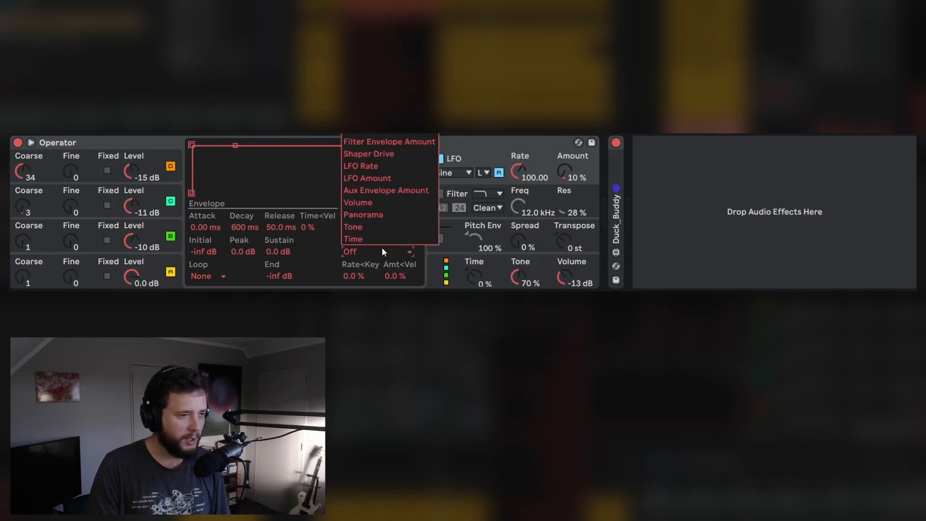
pyautogui.click(377, 58)
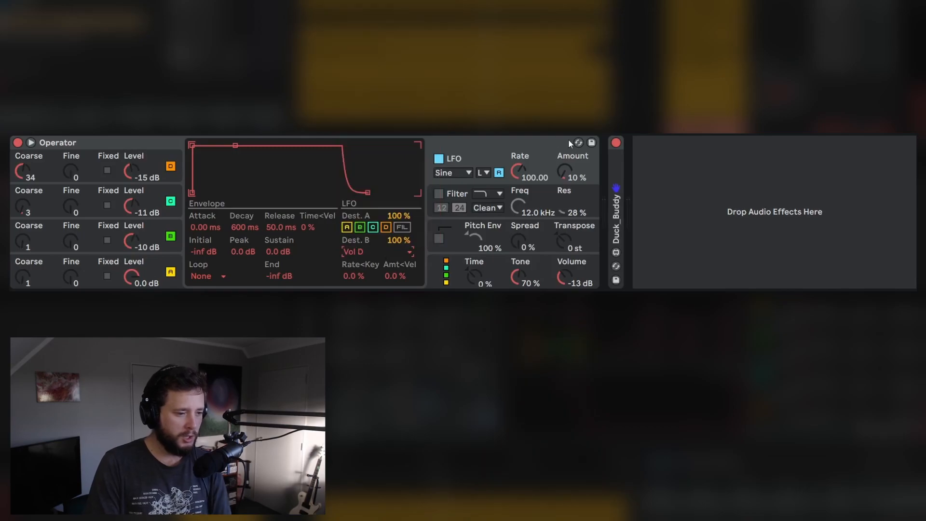
# - Set the LFO rate to 55.44 with retrigger off, trying the amount at 100% and settling on 60%
pyautogui.moveTo(560, 172); pyautogui.dragTo(559, 130)
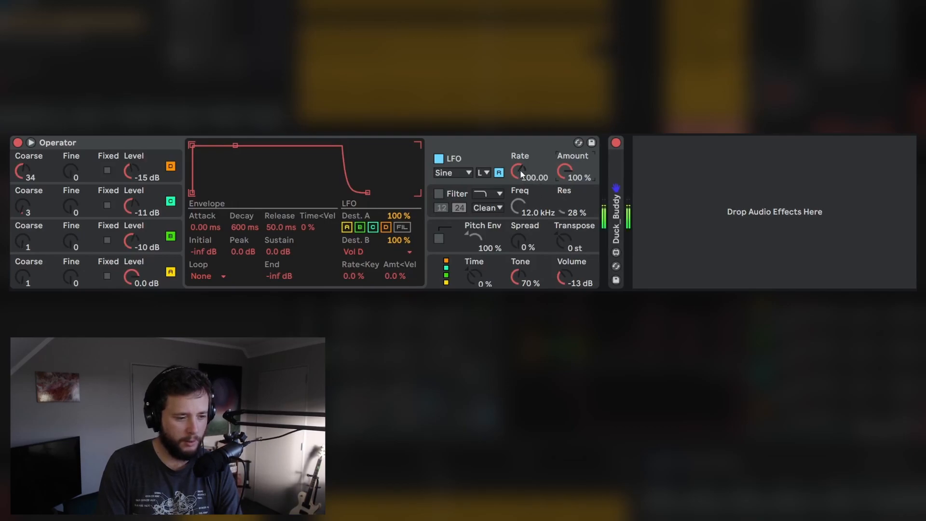
pyautogui.moveTo(520, 170)
pyautogui.mouseDown()
pyautogui.moveTo(516, 180)
pyautogui.moveTo(517, 171)
pyautogui.mouseUp()
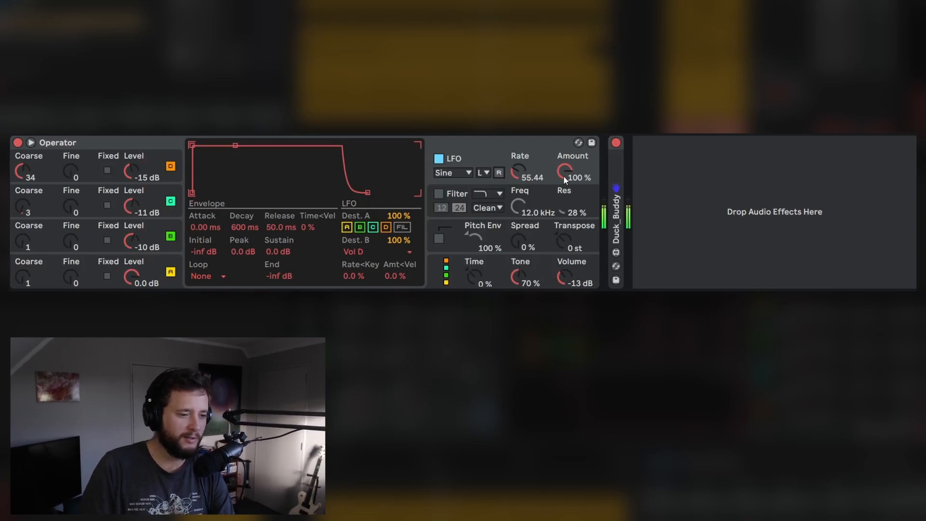
pyautogui.moveTo(561, 167); pyautogui.dragTo(562, 193)
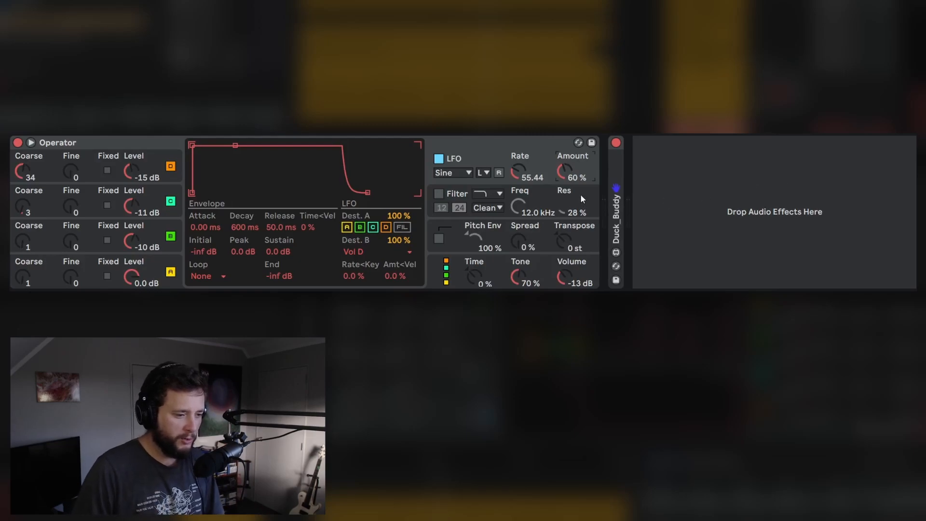
# - Enable the filter as a high-pass with the MS2 circuit and lower its frequency to 30.0 Hz
pyautogui.click(440, 194)
pyautogui.click(499, 194)
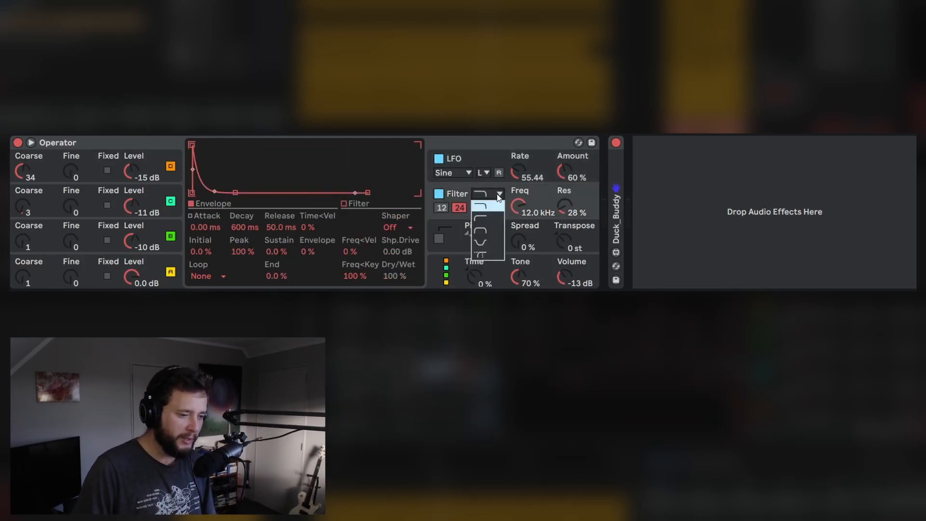
pyautogui.click(493, 219)
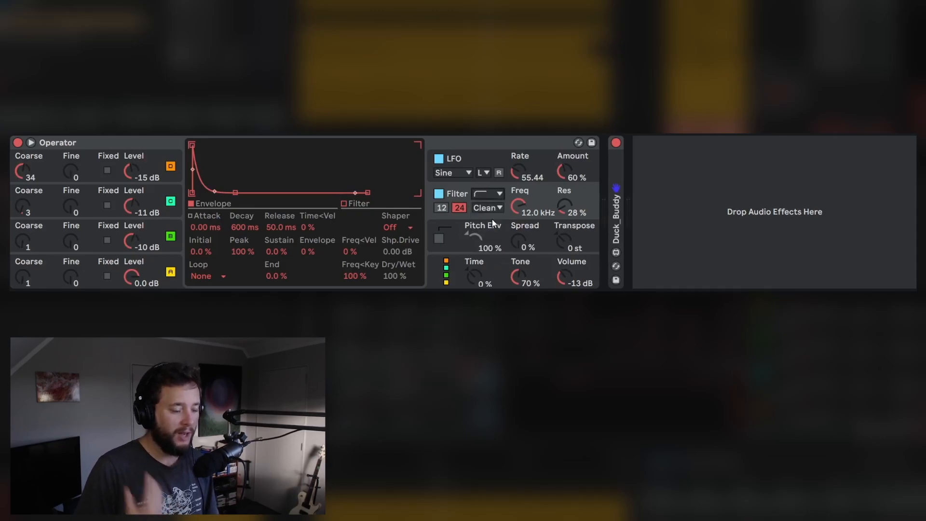
pyautogui.click(486, 210)
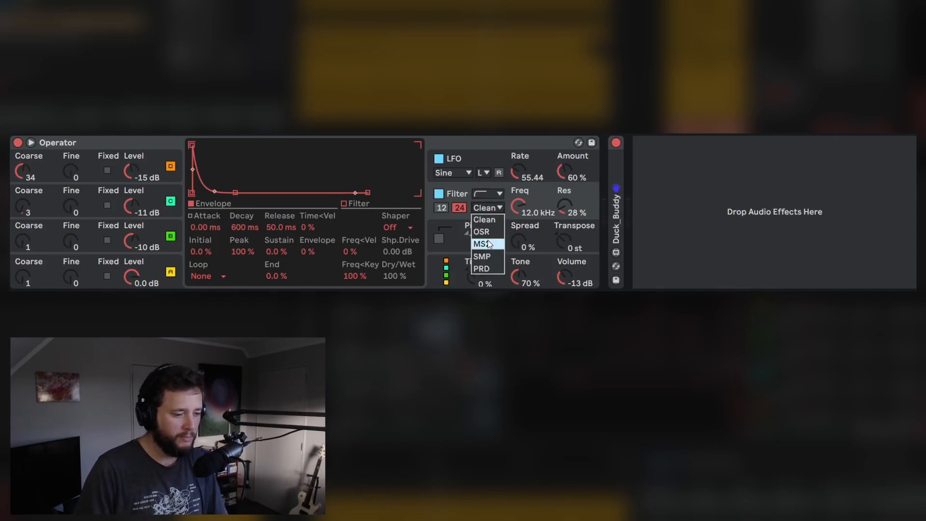
pyautogui.click(488, 244)
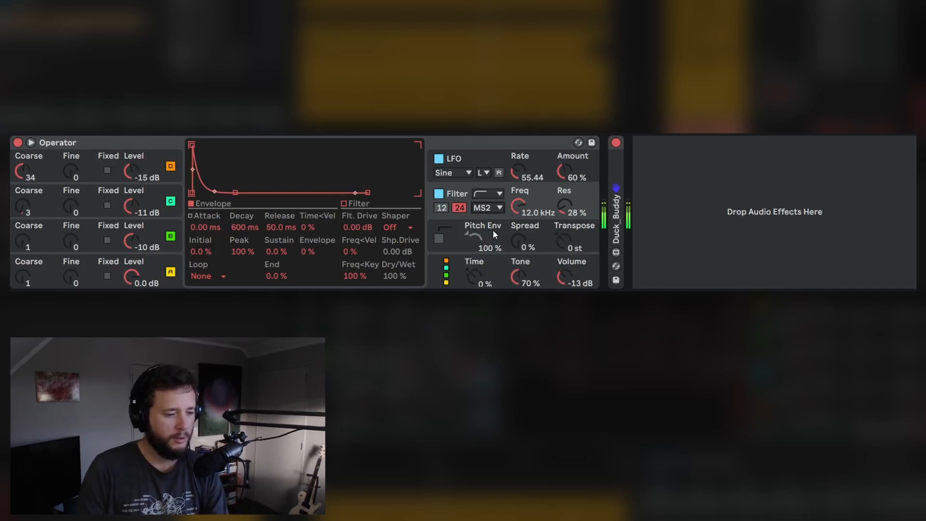
pyautogui.moveTo(518, 207); pyautogui.dragTo(513, 228)
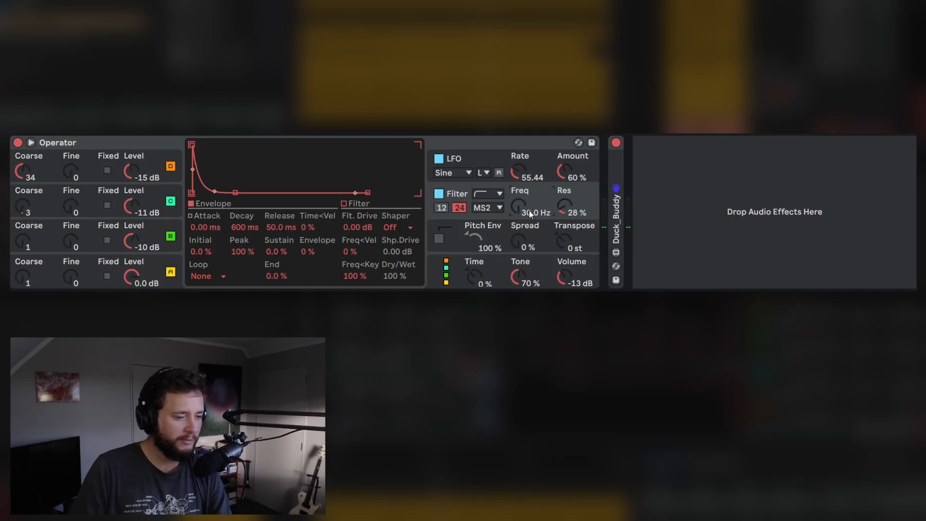
# - Set the filter's Freq<Key to 0%, with its frequency at 34.9 Hz and resonance at 45%
pyautogui.click(362, 205)
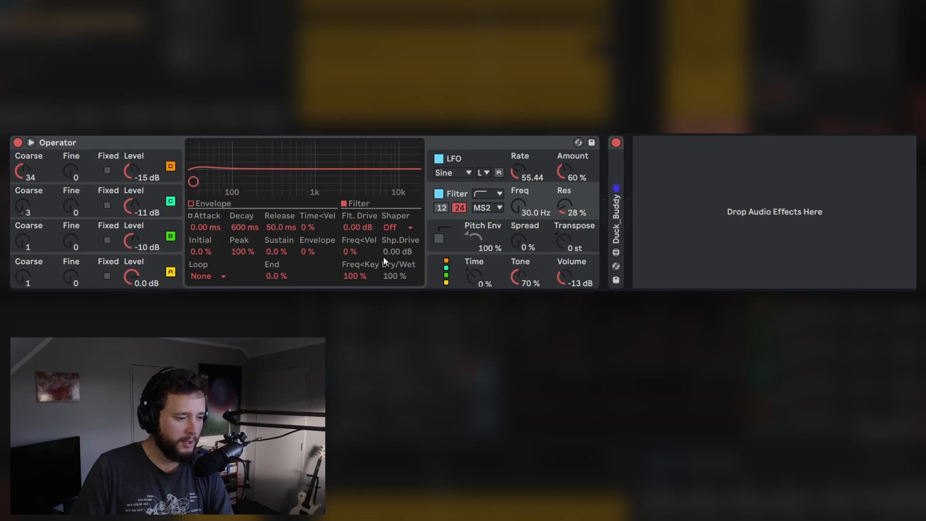
pyautogui.moveTo(351, 276); pyautogui.dragTo(351, 328)
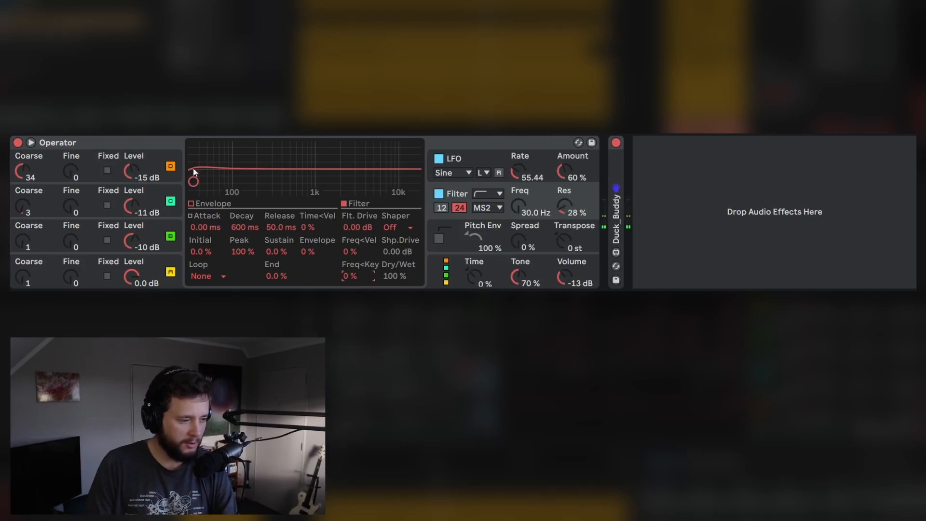
pyautogui.moveTo(550, 206); pyautogui.dragTo(568, 212)
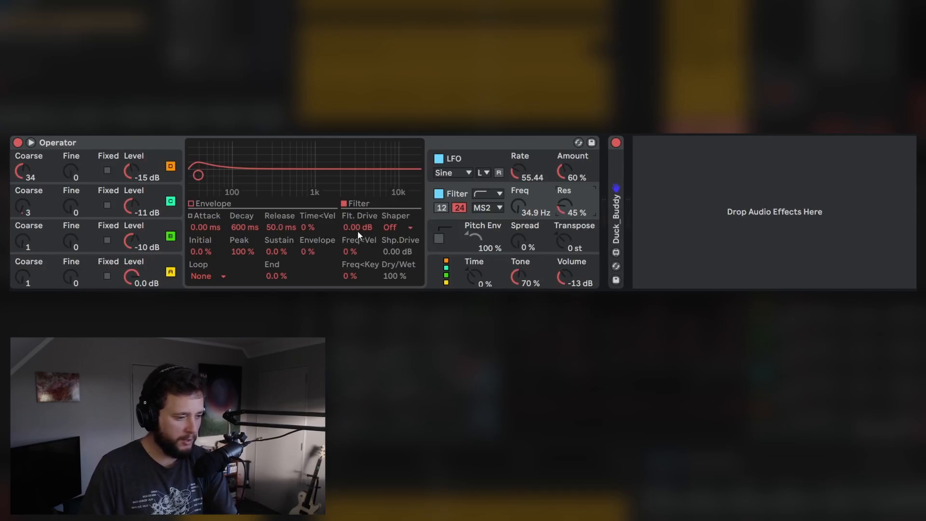
# - Raise the filter drive to 13.7 dB and set the shaper to Soft
pyautogui.moveTo(357, 230); pyautogui.dragTo(357, 193)
pyautogui.click(397, 227)
pyautogui.click(398, 251)
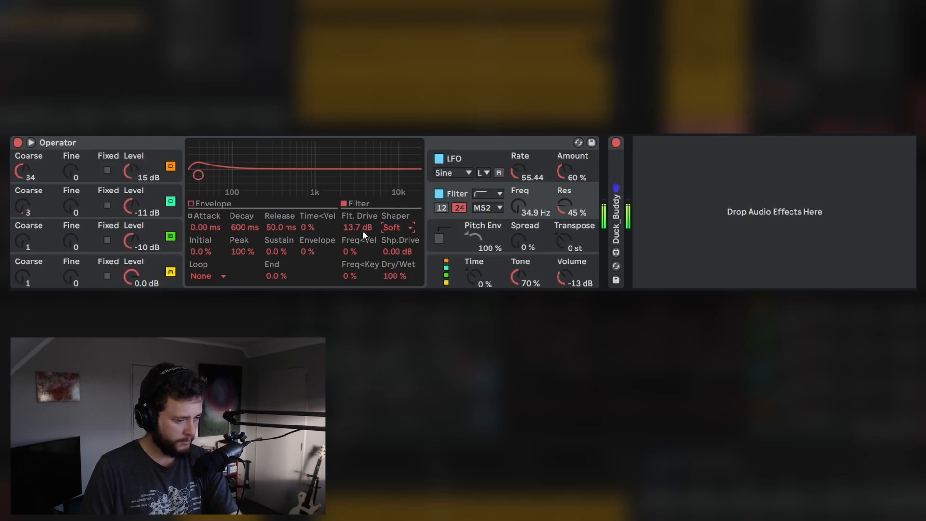
# - Try the Hard shaper with the filter drive at 2.81 dB and the shaper drive at -12.0 dB
pyautogui.click(389, 228)
pyautogui.click(400, 264)
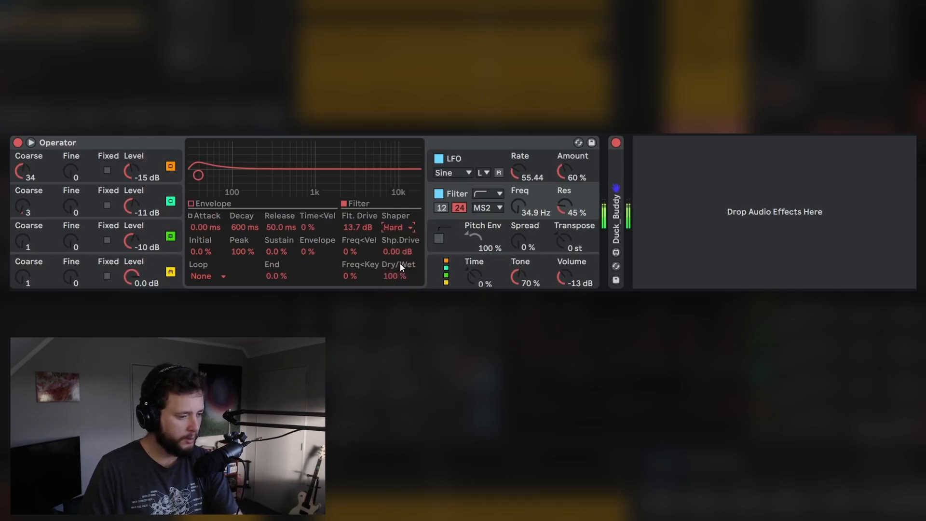
pyautogui.moveTo(356, 232); pyautogui.dragTo(356, 270)
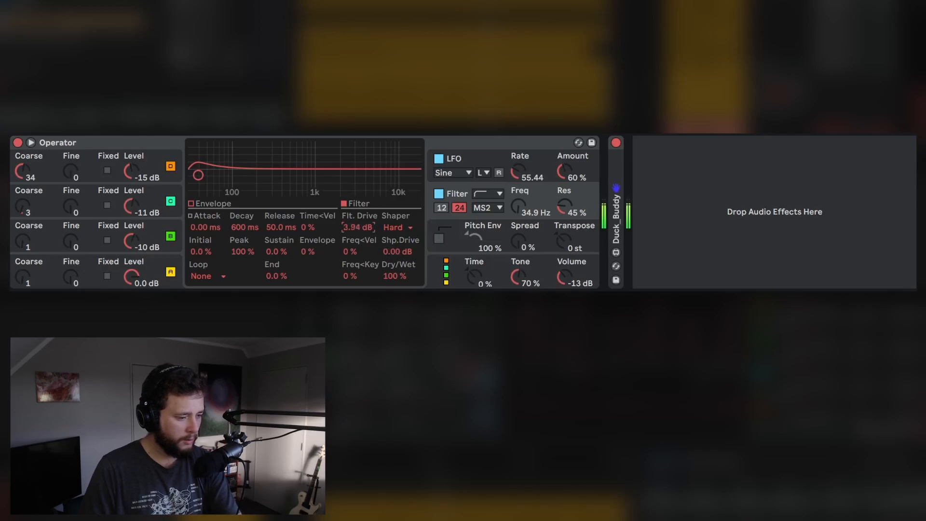
pyautogui.moveTo(357, 227); pyautogui.dragTo(358, 224)
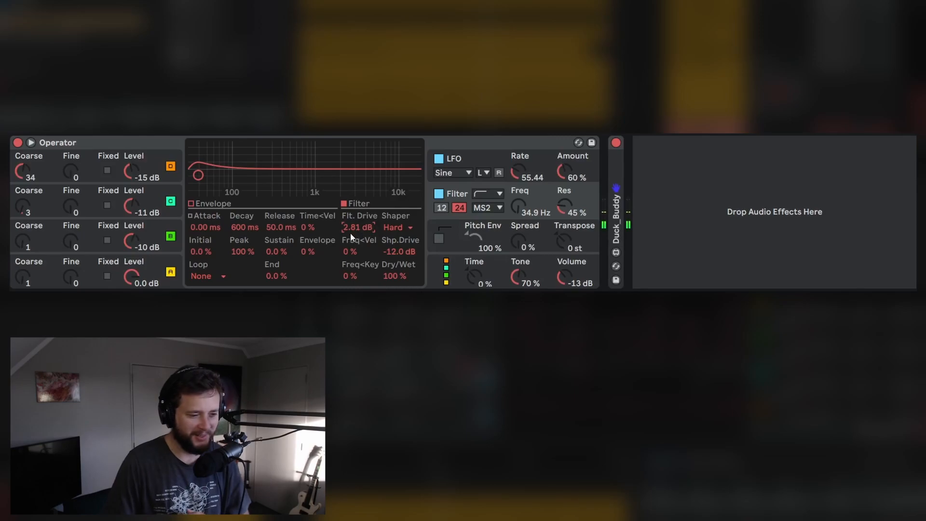
# - Enable the pitch envelope and shorten its decay to 6.63 ms
pyautogui.click(455, 243)
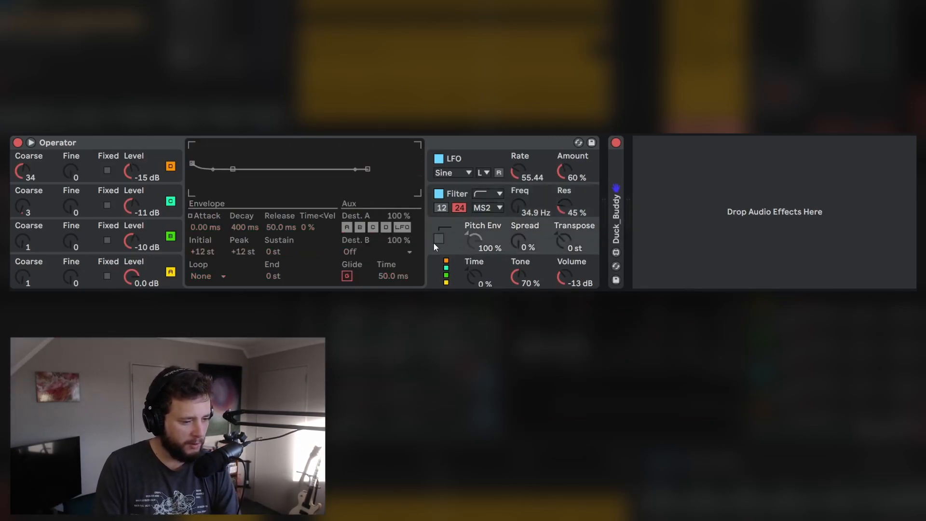
pyautogui.click(438, 238)
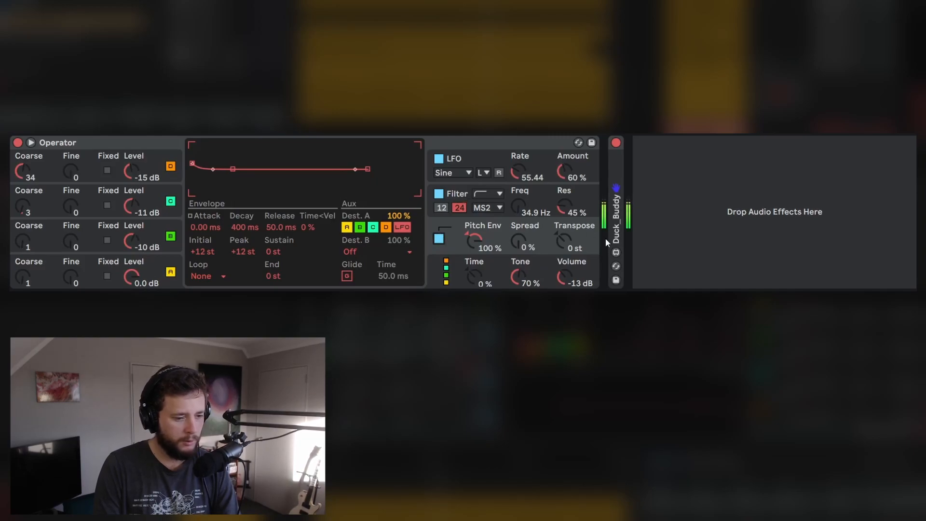
pyautogui.moveTo(244, 227); pyautogui.dragTo(244, 265)
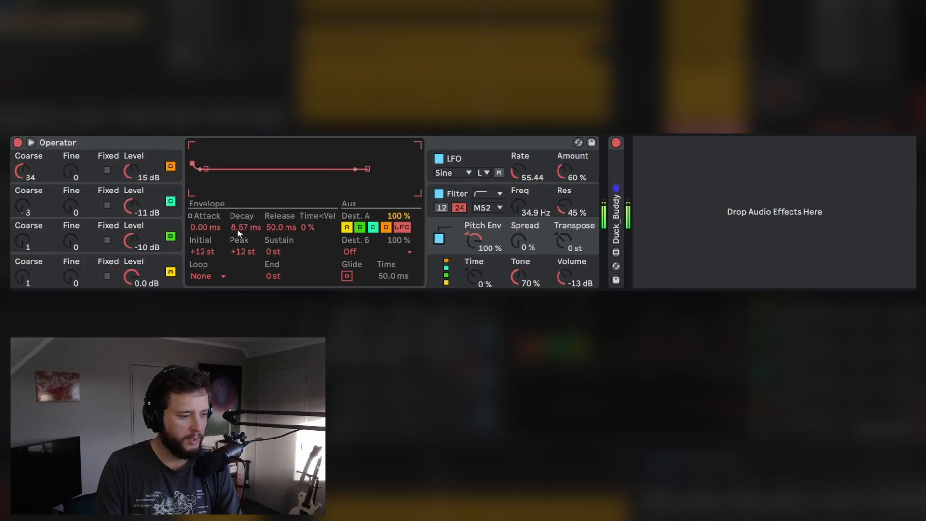
pyautogui.moveTo(242, 229); pyautogui.dragTo(243, 232)
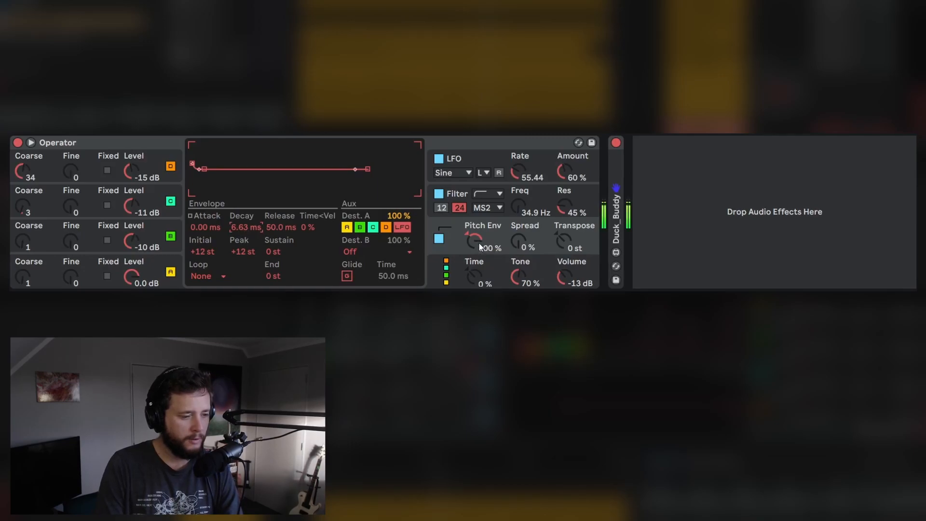
# - Switch the filter's shaper to Soft with -12.0 dB shaper drive, and set the filter drive to 10.3 dB
pyautogui.click(462, 194)
pyautogui.moveTo(366, 230); pyautogui.dragTo(365, 235)
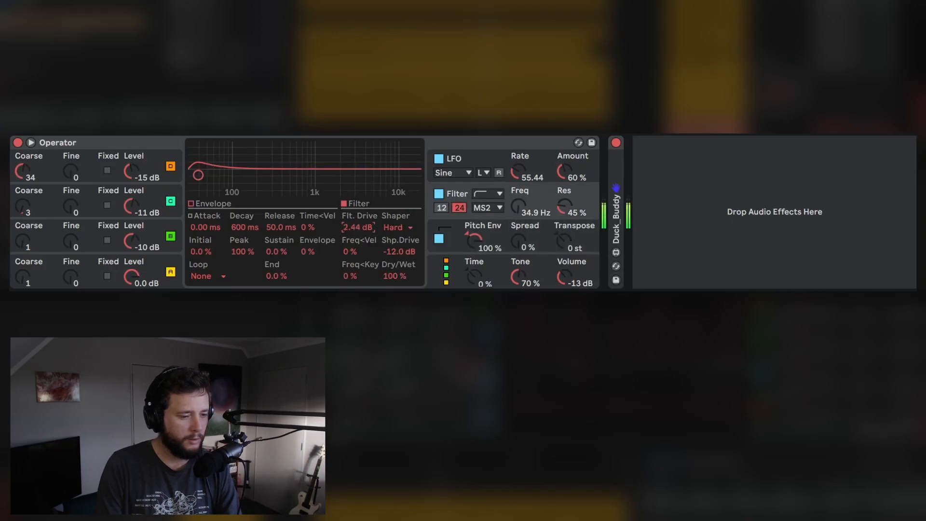
pyautogui.click(397, 228)
pyautogui.click(398, 249)
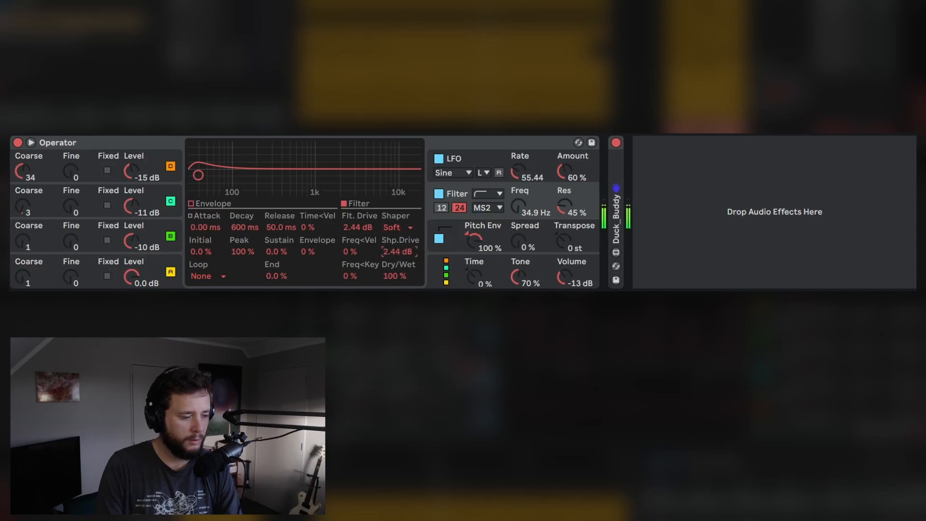
pyautogui.moveTo(398, 251); pyautogui.dragTo(398, 268)
pyautogui.moveTo(357, 229); pyautogui.dragTo(357, 181)
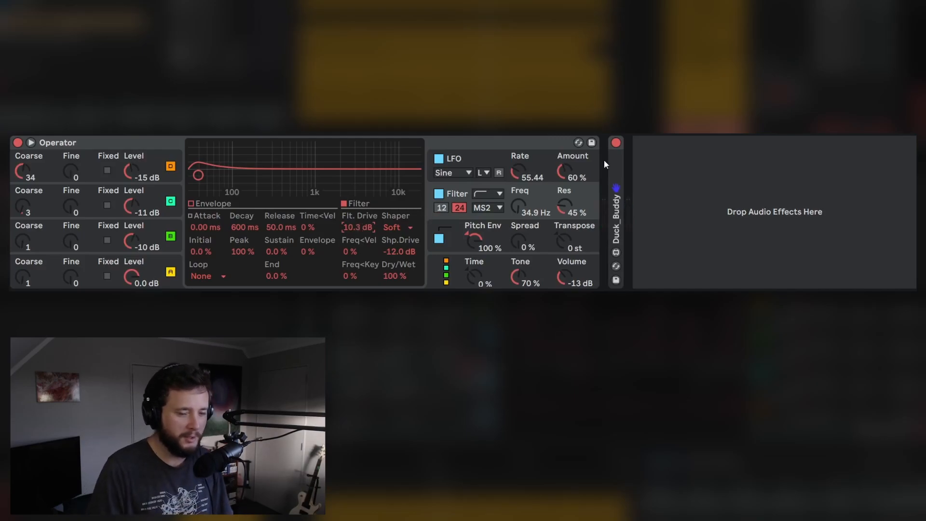
# - Assign the mod wheel's first connection to Tone with an amount of 100.00
pyautogui.click(435, 271)
pyautogui.click(255, 246)
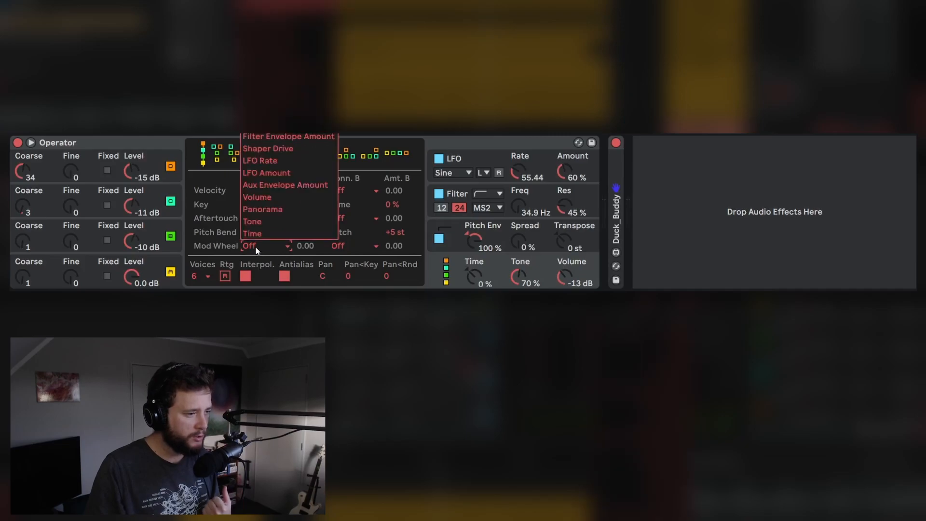
pyautogui.click(263, 221)
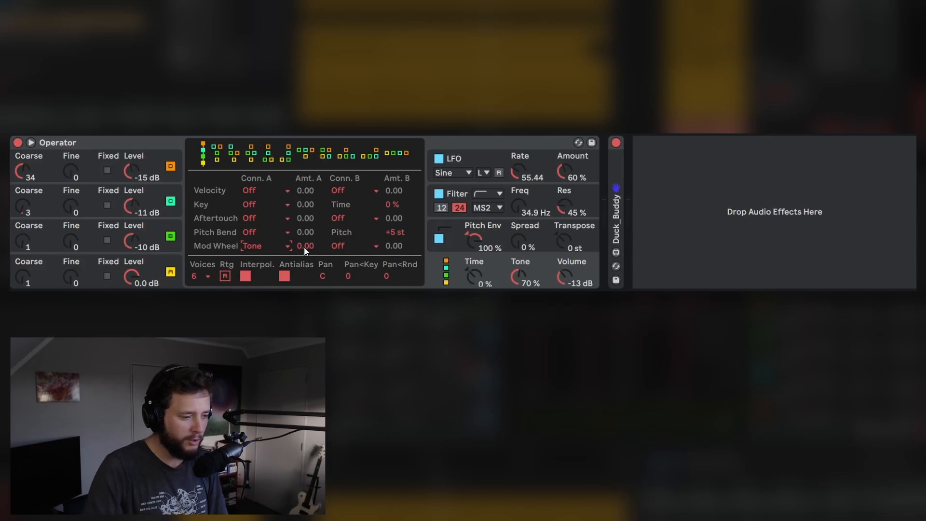
pyautogui.moveTo(304, 247); pyautogui.dragTo(303, 203)
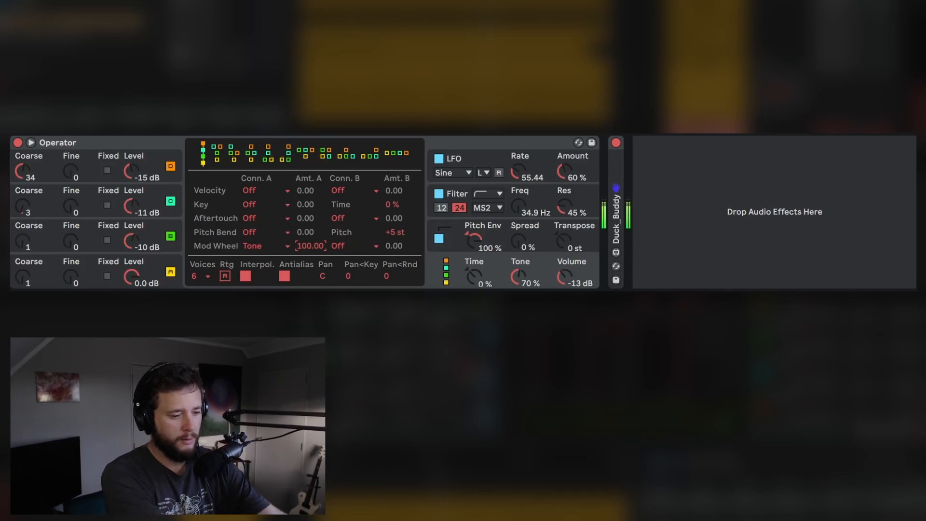
# - Assign the mod wheel's second connection to Time with an amount of 31.25
pyautogui.click(349, 246)
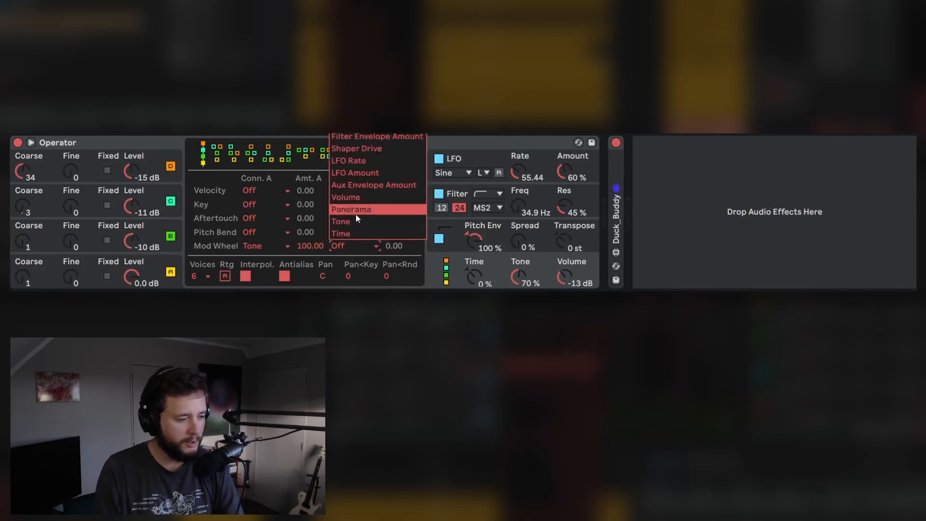
pyautogui.click(353, 232)
pyautogui.moveTo(393, 245); pyautogui.dragTo(394, 219)
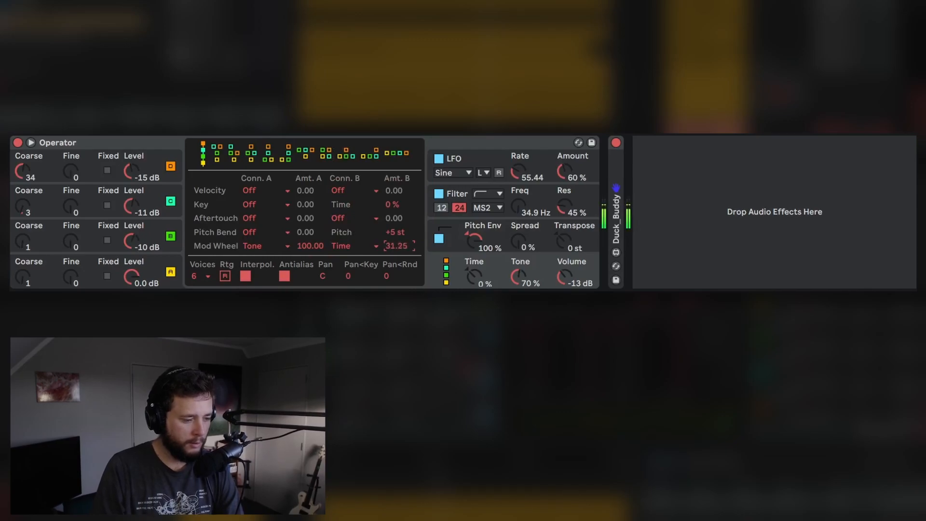
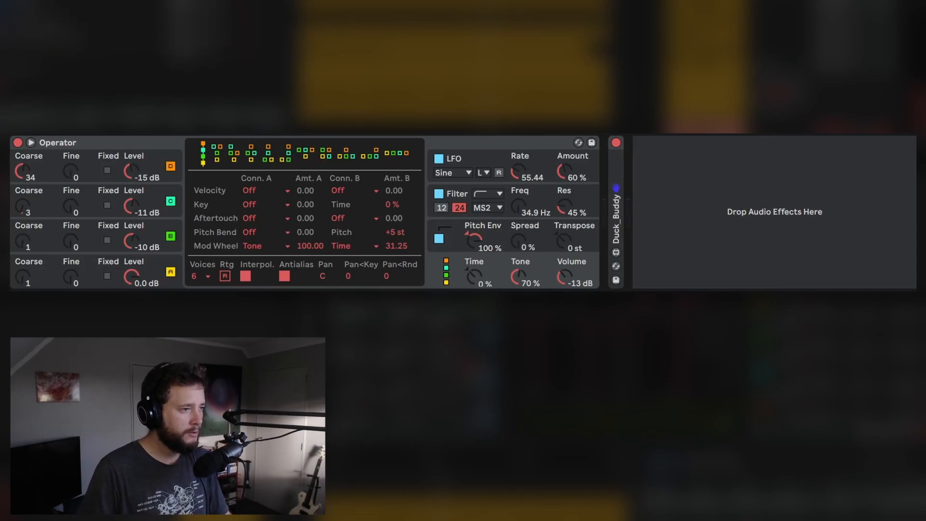
# - Insert an EQ Eight after Operator, enable band 8 as a low-pass filter and lower its frequency to 166 Hz
pyautogui.moveTo(534, 178); pyautogui.dragTo(613, 183)
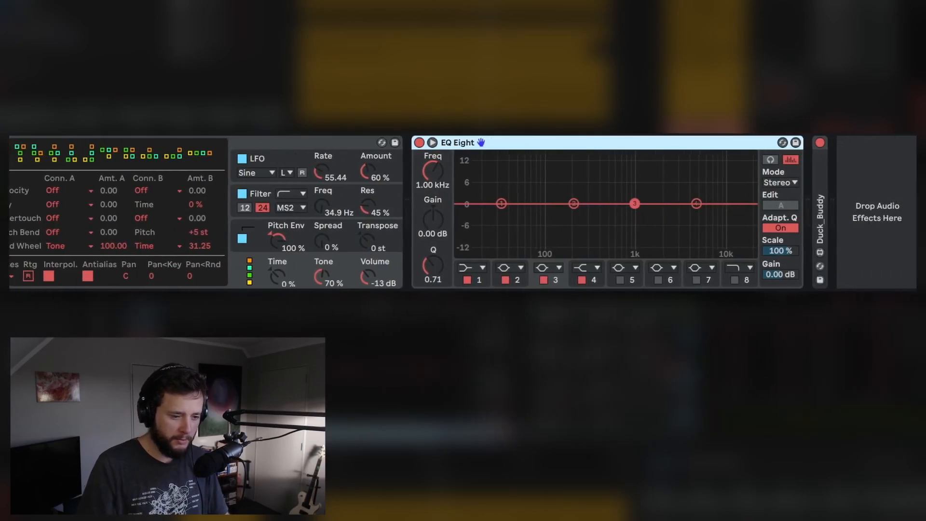
pyautogui.click(734, 280)
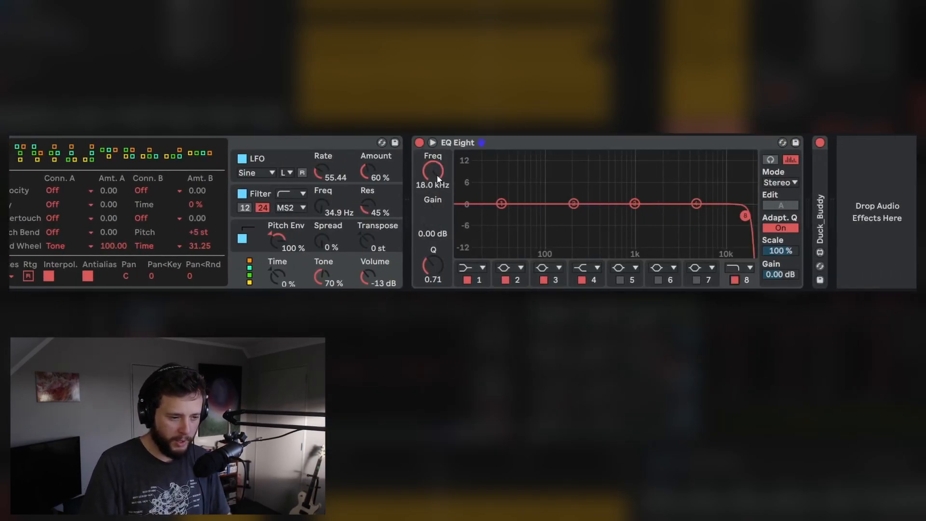
pyautogui.moveTo(437, 179); pyautogui.dragTo(437, 231)
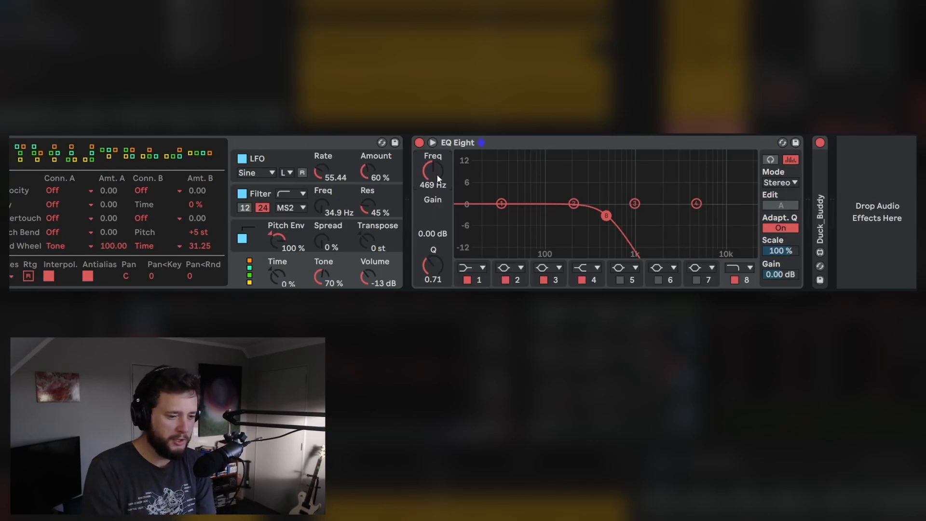
pyautogui.press('space')
pyautogui.moveTo(433, 171)
pyautogui.mouseDown()
pyautogui.moveTo(433, 191)
pyautogui.moveTo(435, 168)
pyautogui.mouseUp()
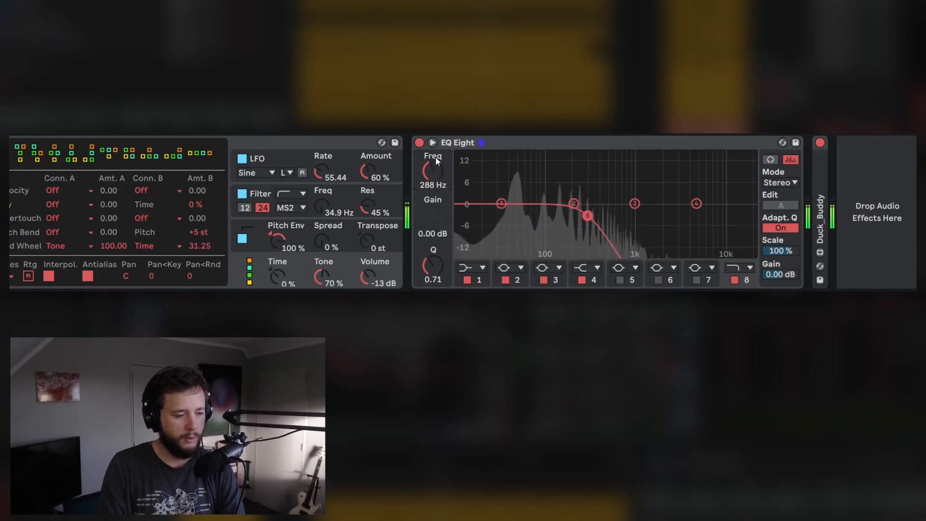
pyautogui.moveTo(435, 166); pyautogui.dragTo(433, 180)
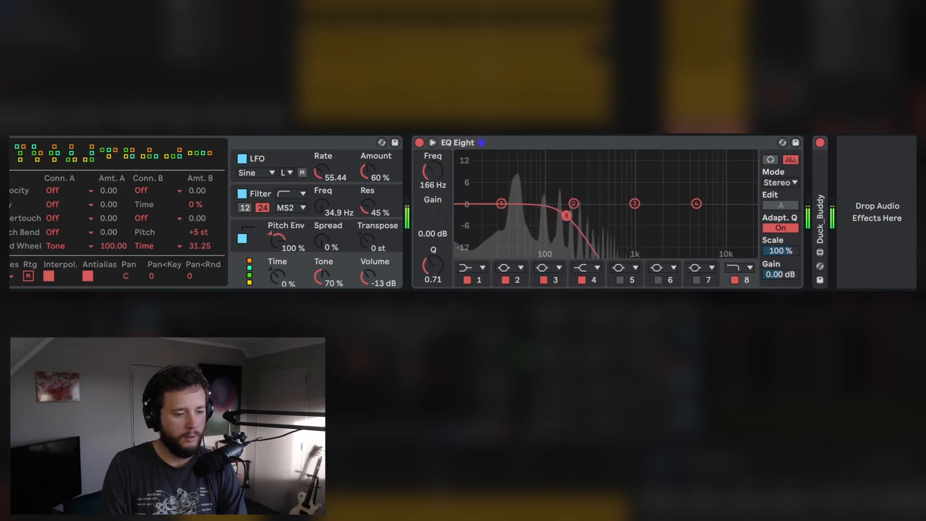
# - Group the EQ Eight into an Audio Effect Rack, show its chain list, then duplicate the chain and solo the copy
pyautogui.click(565, 147)
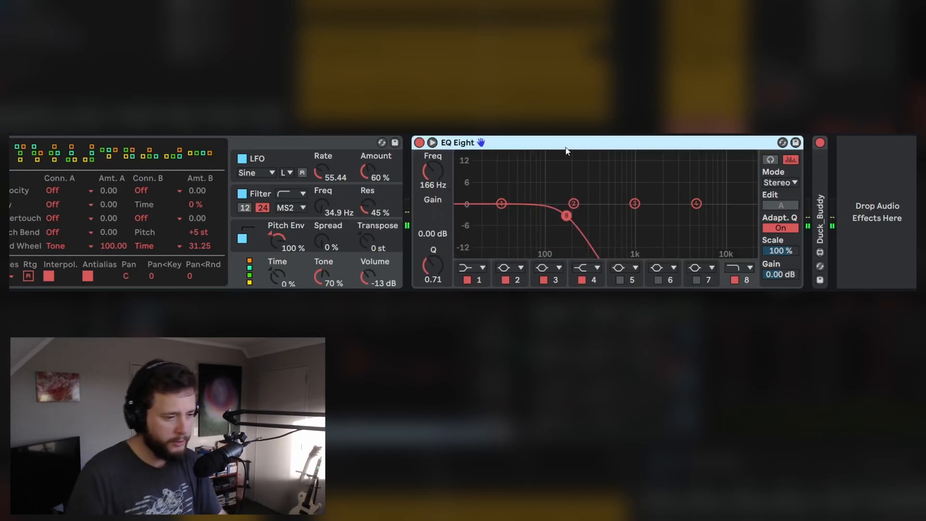
pyautogui.hotkey('ctrl', 'g')
pyautogui.click(422, 196)
pyautogui.click(465, 188)
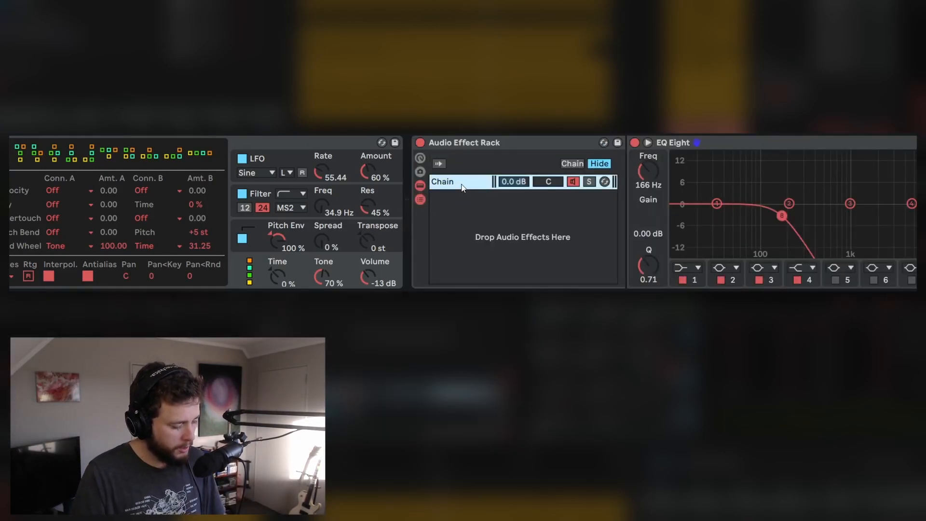
pyautogui.hotkey('ctrl', 'd')
pyautogui.click(463, 198)
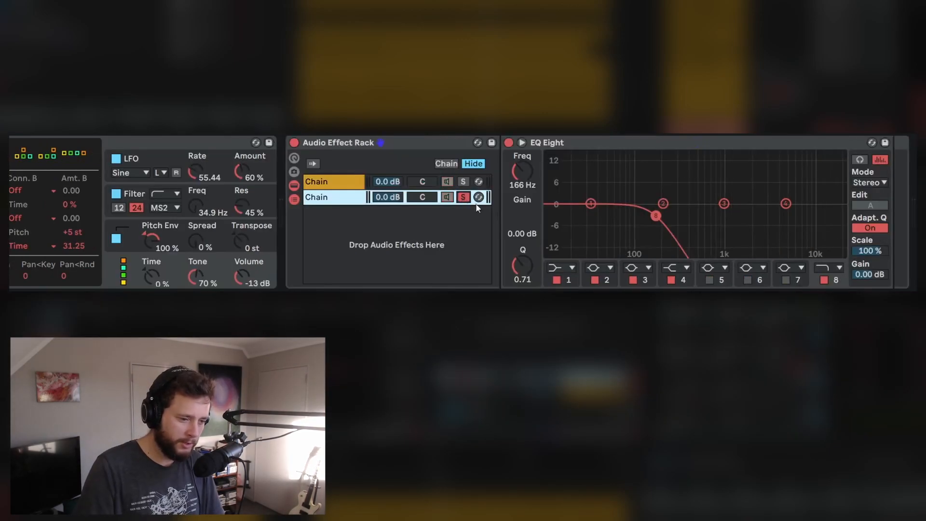
# - Change band 8 of the second chain's EQ Eight to a low cut filter
pyautogui.hscroll(2, 655, 268)
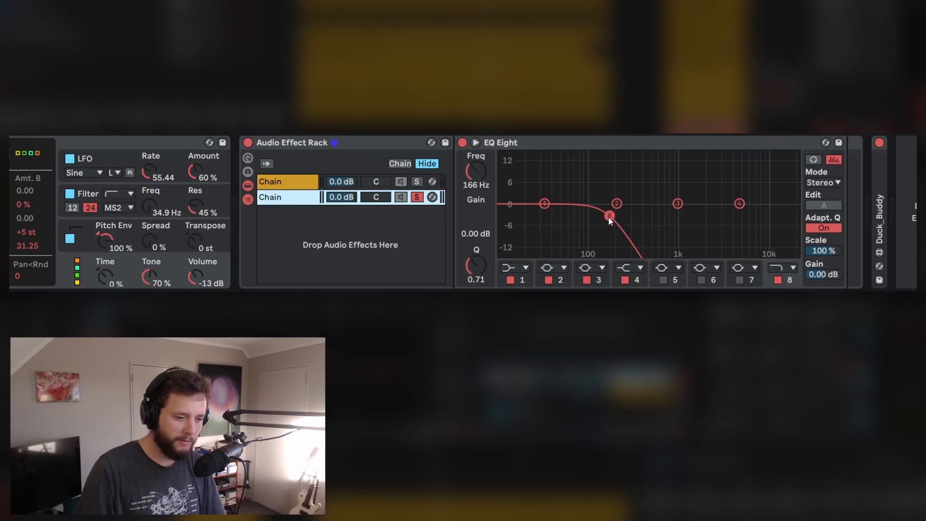
pyautogui.click(782, 268)
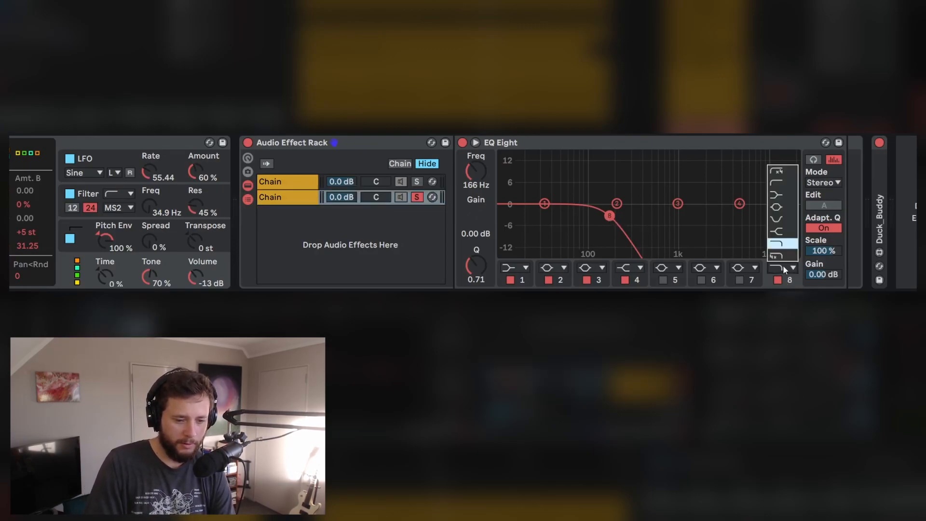
pyautogui.click(780, 172)
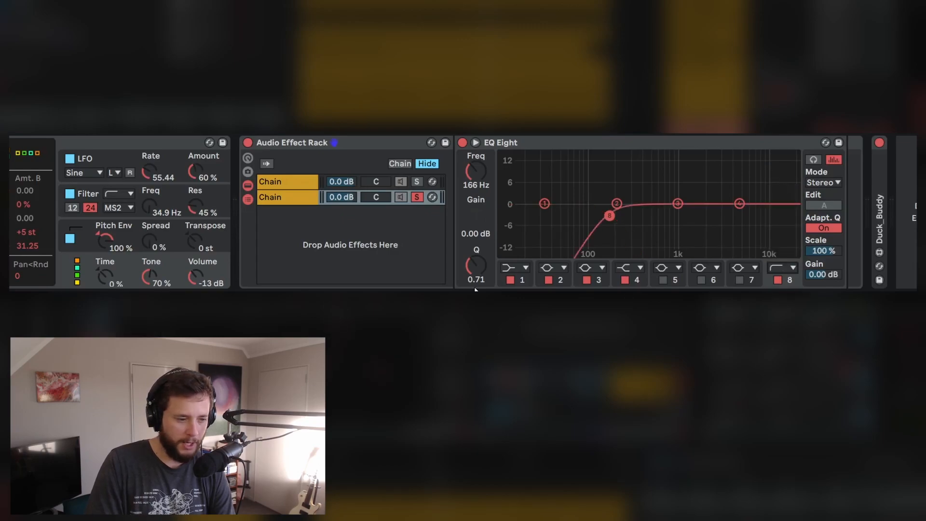
# - Unsolo the second chain during playback and compare the sound with the rack bypassed and re-enabled
pyautogui.press('space')
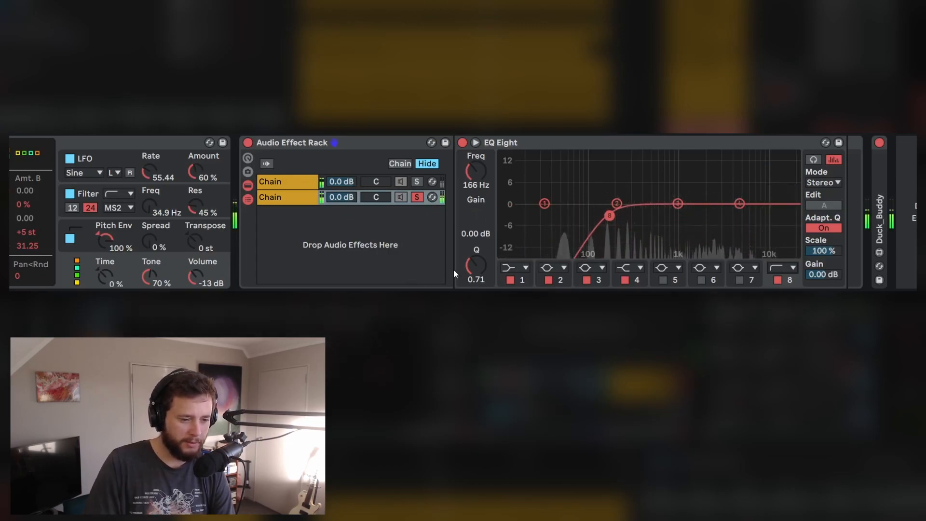
pyautogui.click(417, 198)
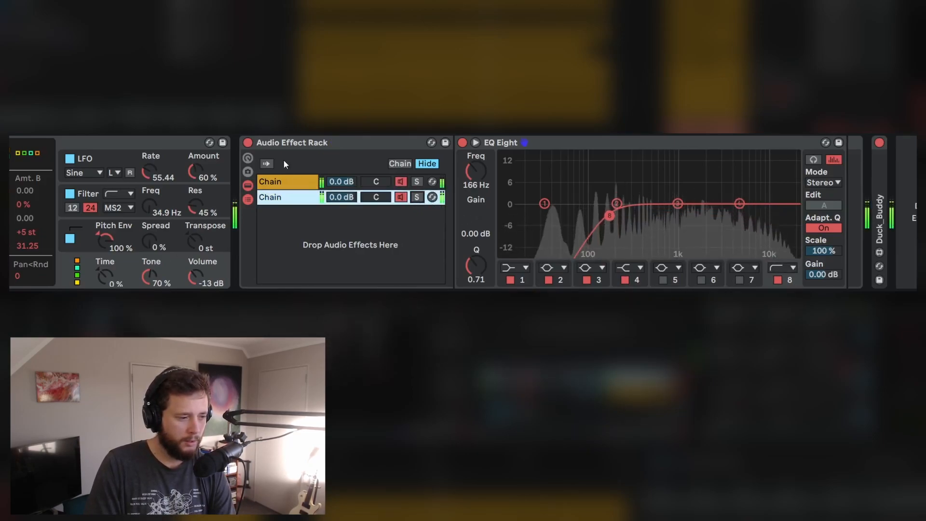
pyautogui.click(247, 142)
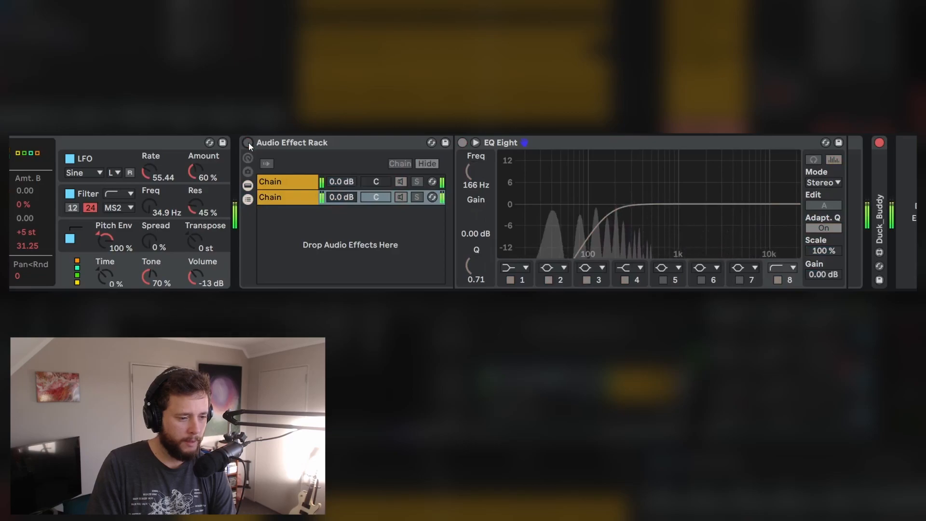
pyautogui.click(248, 143)
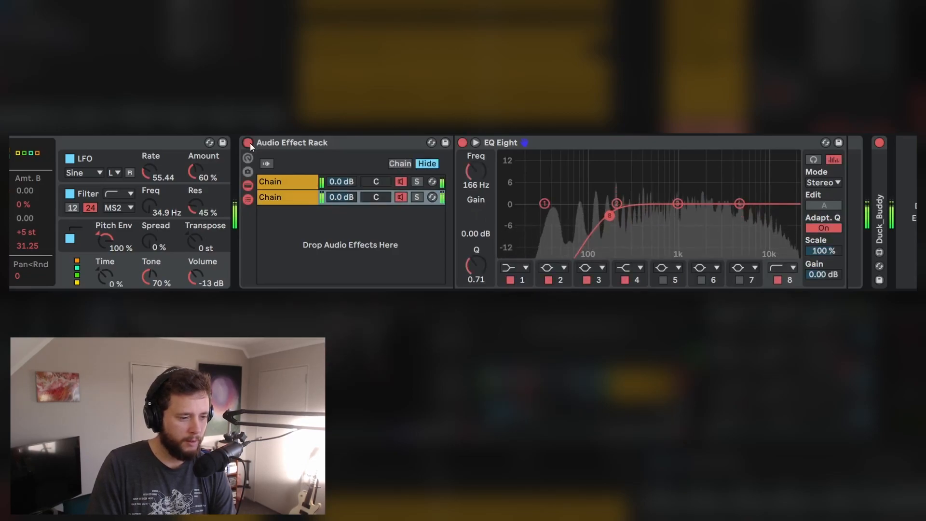
pyautogui.press('space')
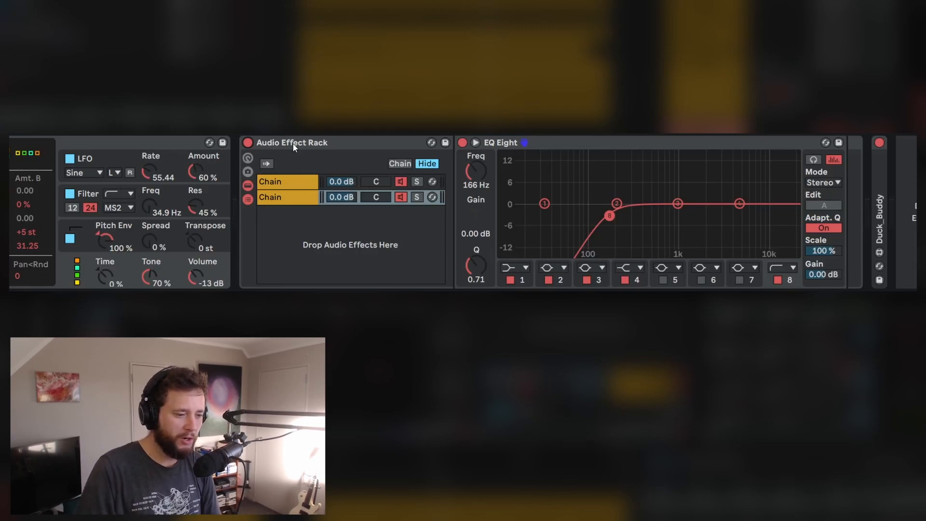
# - Set the low cut frequency of the second chain's EQ Eight to 271 Hz
pyautogui.click(304, 199)
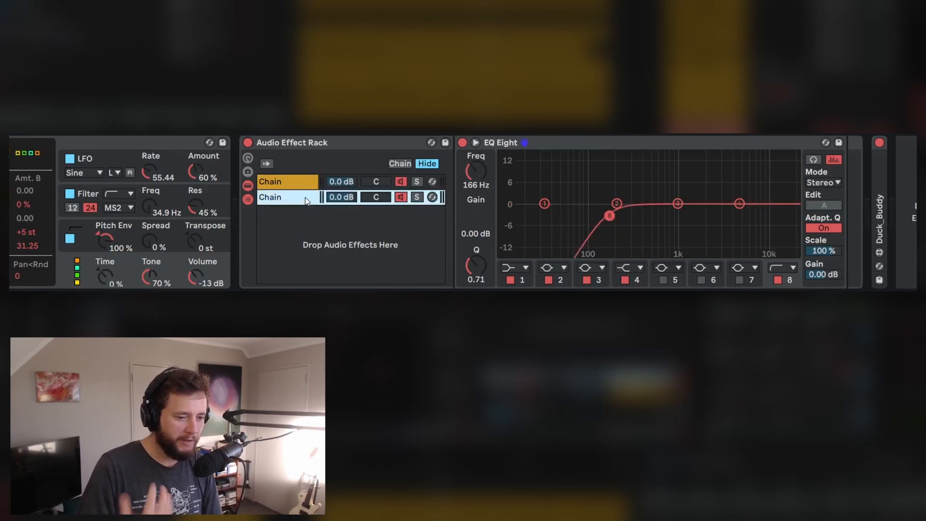
pyautogui.click(288, 185)
pyautogui.click(301, 198)
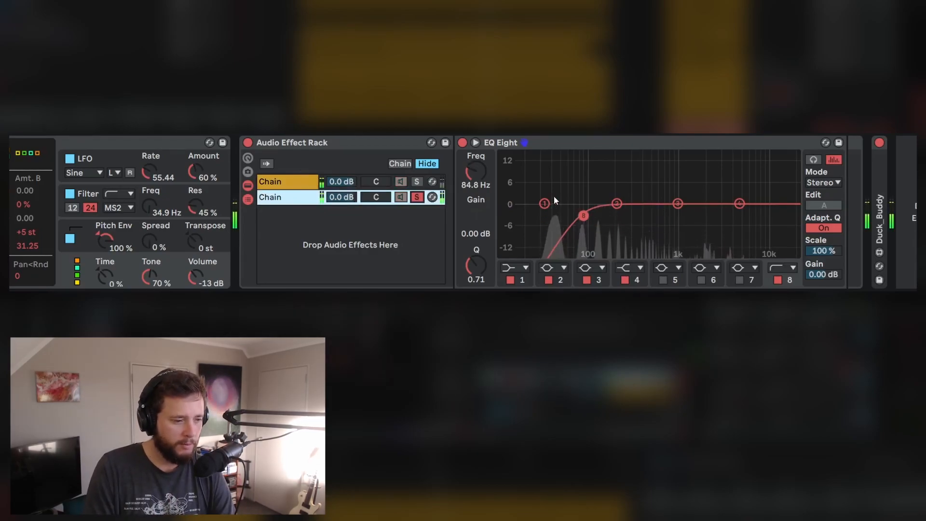
pyautogui.moveTo(473, 176)
pyautogui.mouseDown()
pyautogui.moveTo(474, 145)
pyautogui.moveTo(475, 168)
pyautogui.mouseUp()
# - Audition the first chain soloed and raise its EQ Eight low-pass frequency to 599 Hz
pyautogui.click(417, 182)
pyautogui.click(418, 183)
pyautogui.moveTo(623, 216); pyautogui.dragTo(653, 216)
pyautogui.click(299, 184)
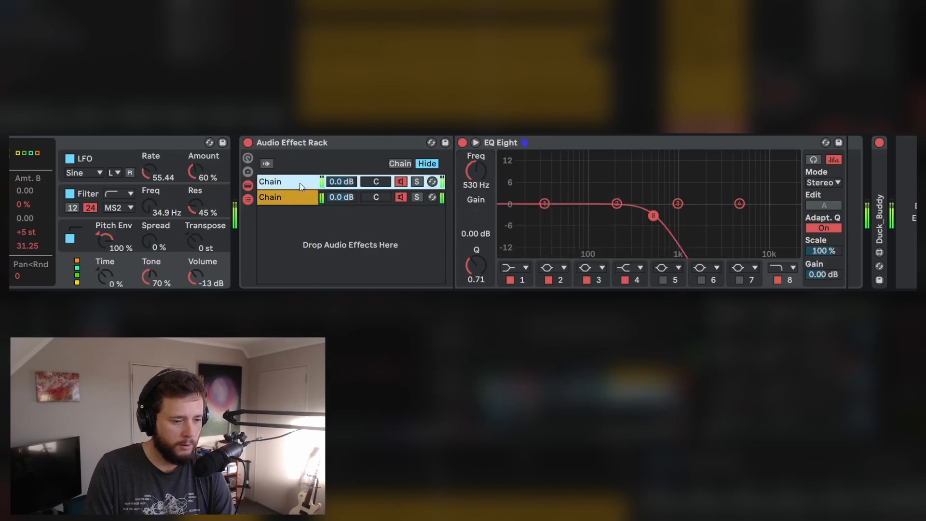
pyautogui.press('space')
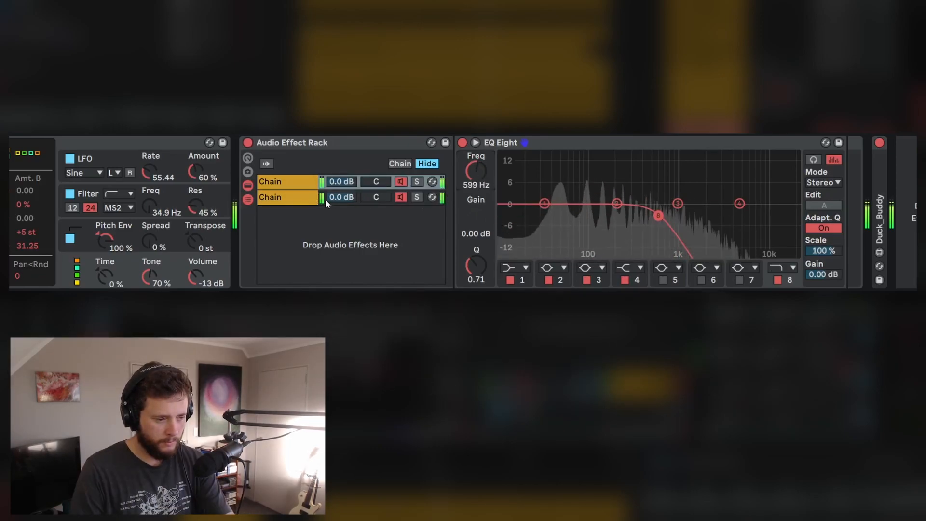
# - Compare the sound with the Audio Effect Rack bypassed and re-enabled using the new crossover frequencies
pyautogui.click(297, 181)
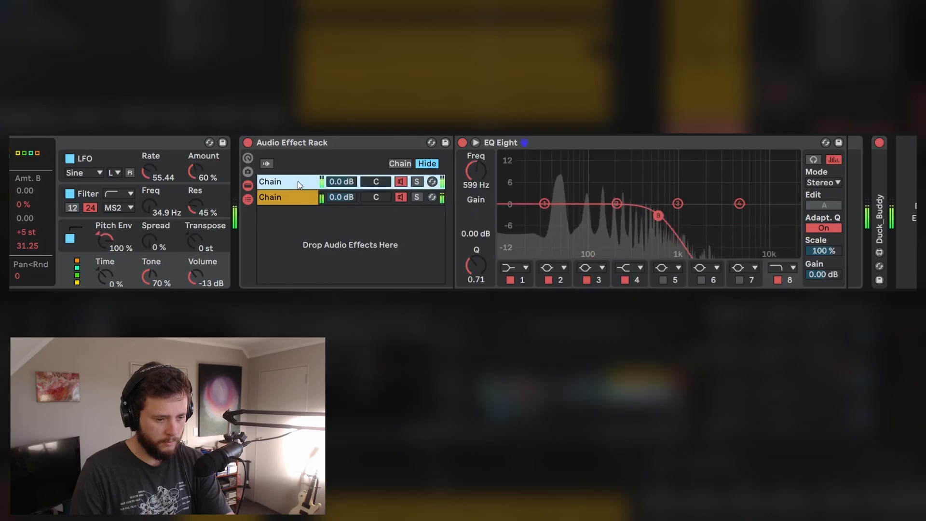
pyautogui.click(247, 143)
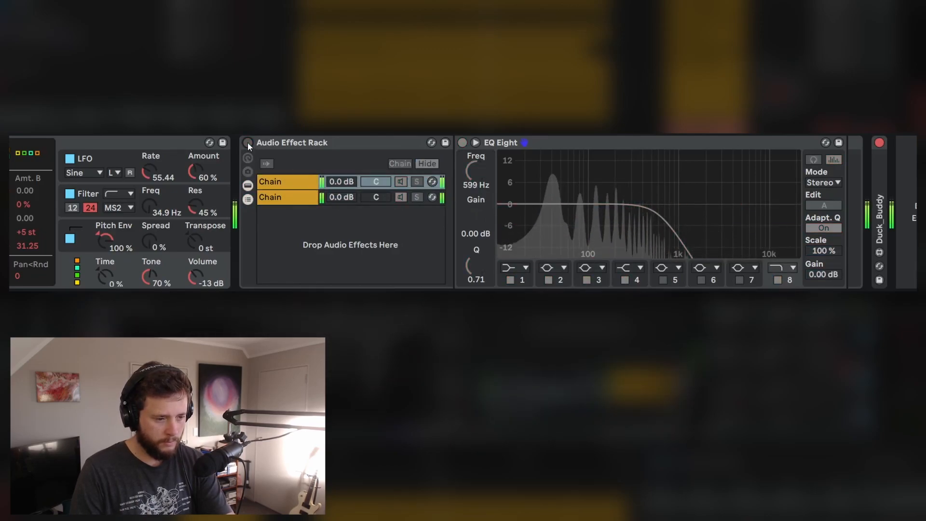
pyautogui.click(247, 143)
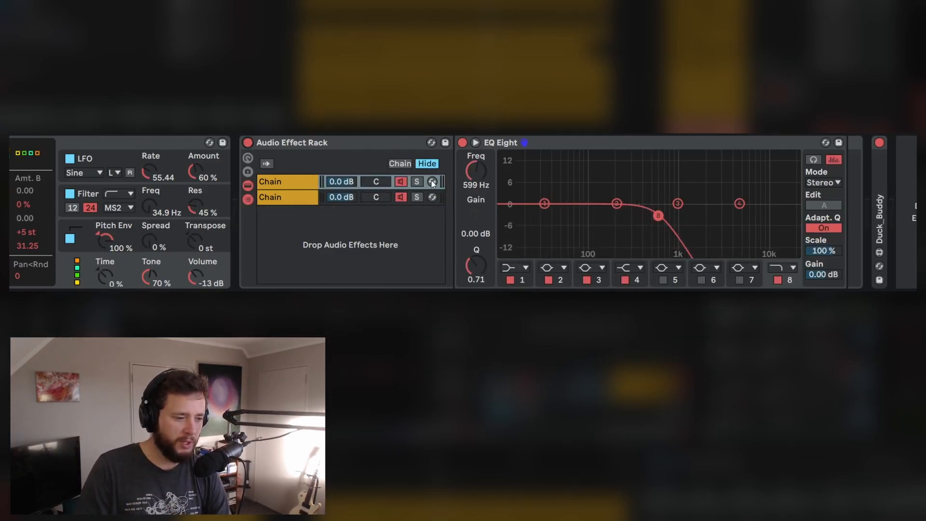
# - Listen to the low-pass chain and the low cut chain soloed in turn, then unsolo both
pyautogui.click(417, 182)
pyautogui.press('space')
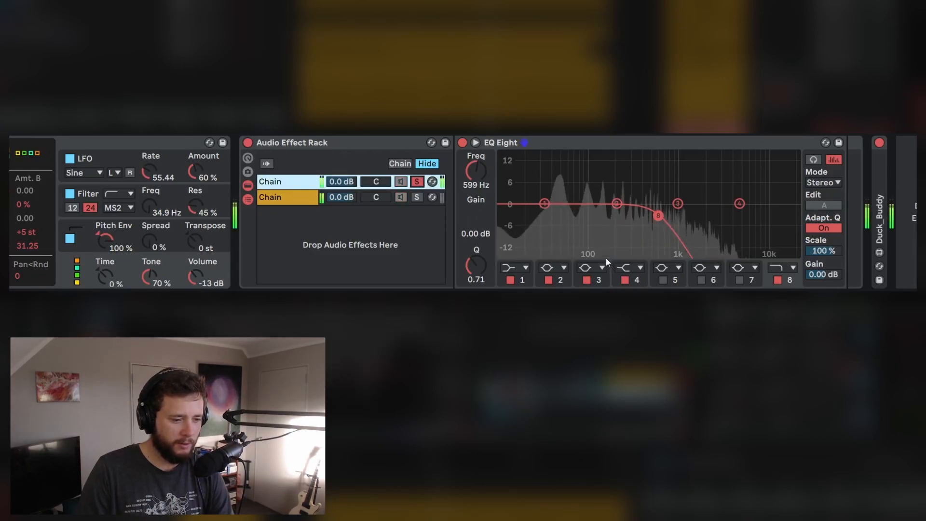
pyautogui.click(418, 196)
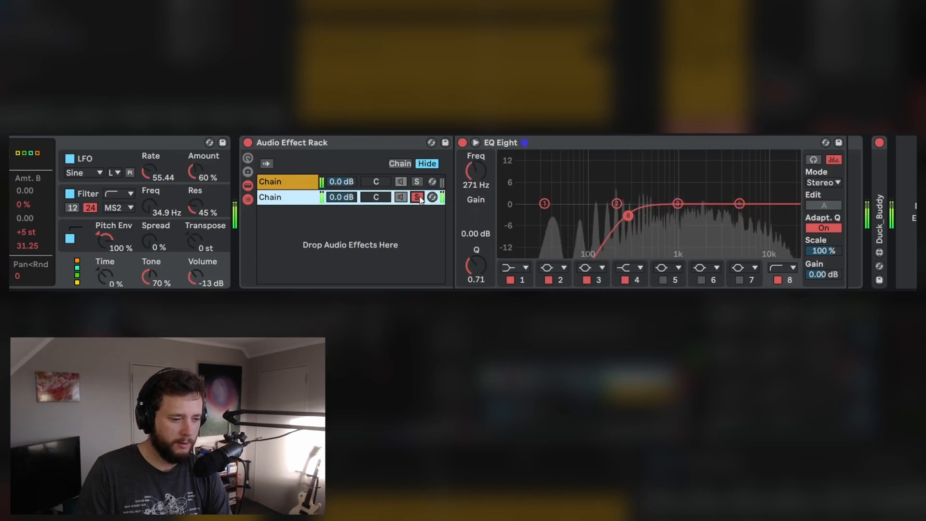
pyautogui.click(418, 198)
pyautogui.press('space')
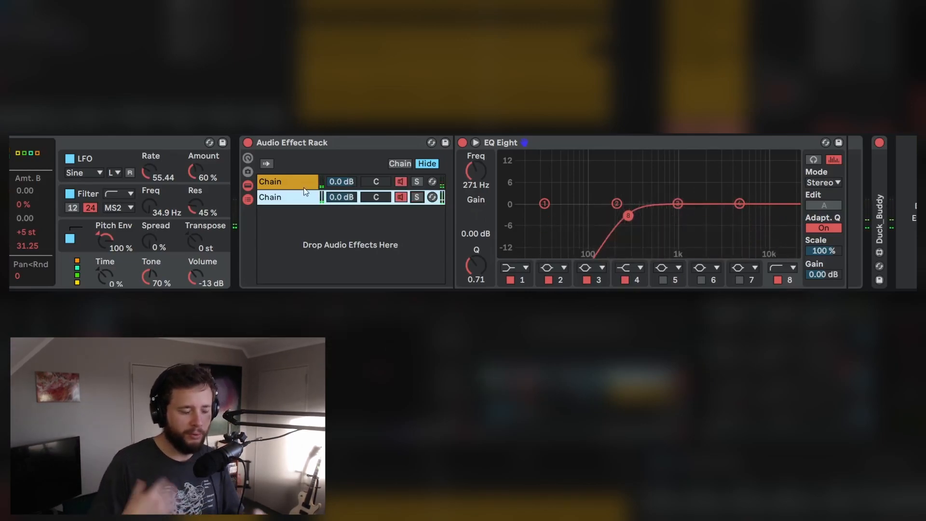
# - Add a Delay after the EQ Eight in the second chain and audition that chain soloed
pyautogui.click(417, 183)
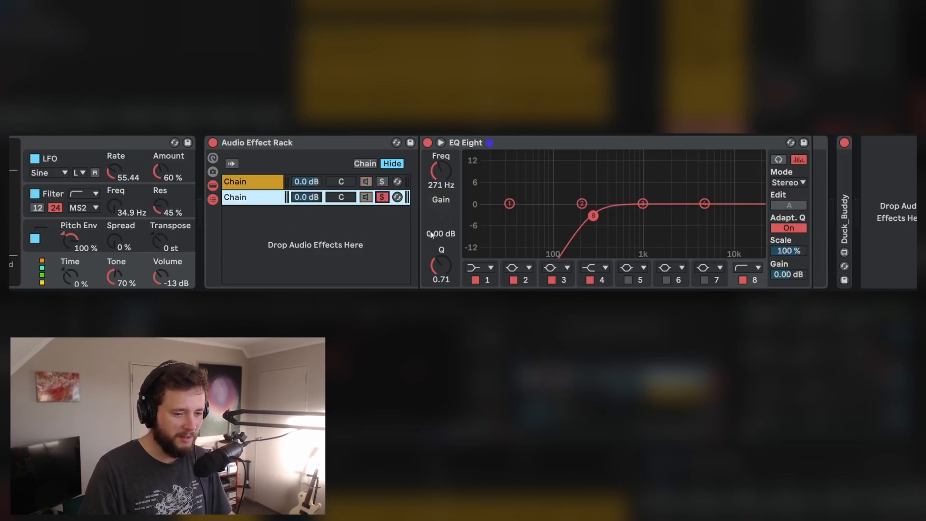
pyautogui.click(383, 198)
pyautogui.hscroll(-2, 463, 213)
pyautogui.hscroll(3, 463, 212)
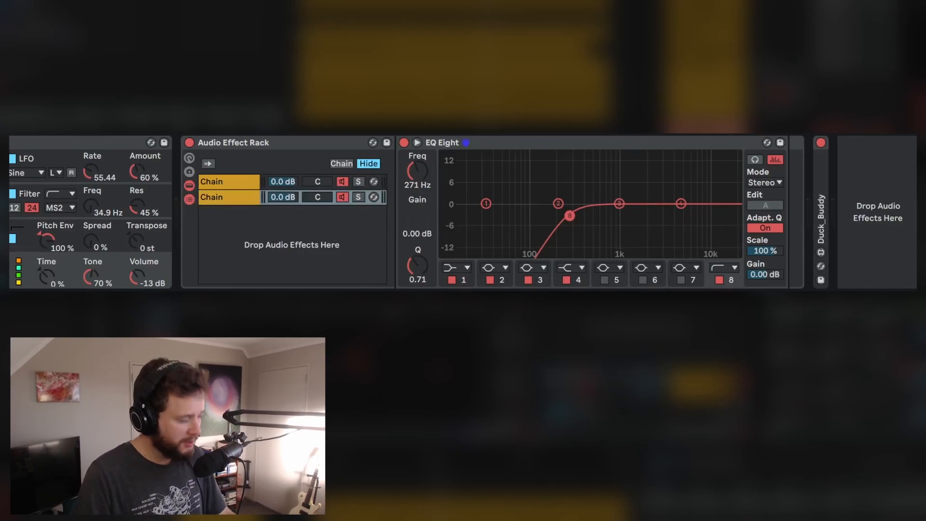
pyautogui.moveTo(783, 175); pyautogui.dragTo(790, 168)
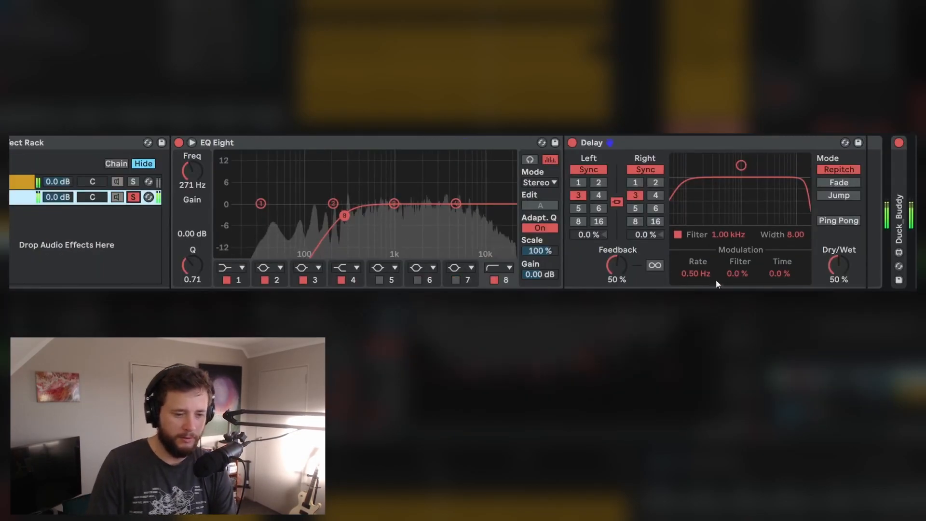
# - Switch the Delay from synced to Time mode and lower its linked delay times to 1.00 ms
pyautogui.click(594, 168)
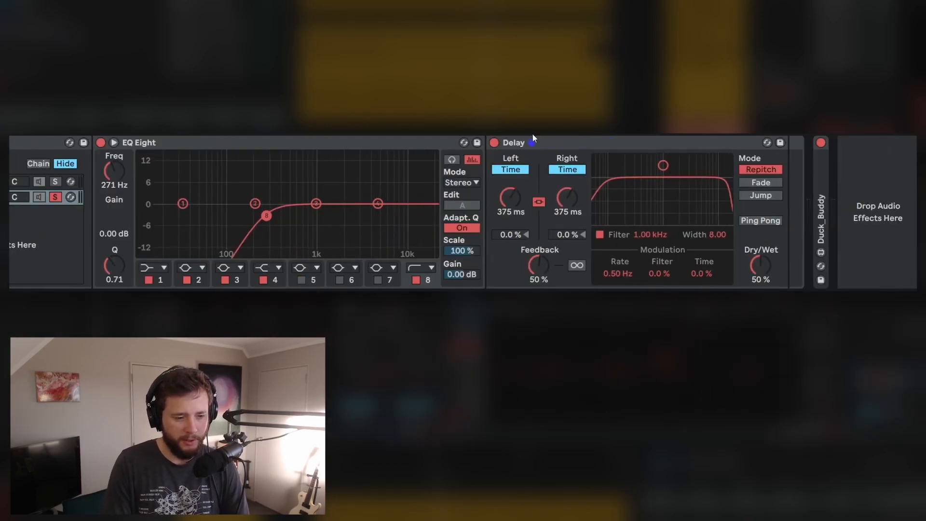
pyautogui.press('space')
pyautogui.moveTo(514, 197); pyautogui.dragTo(513, 237)
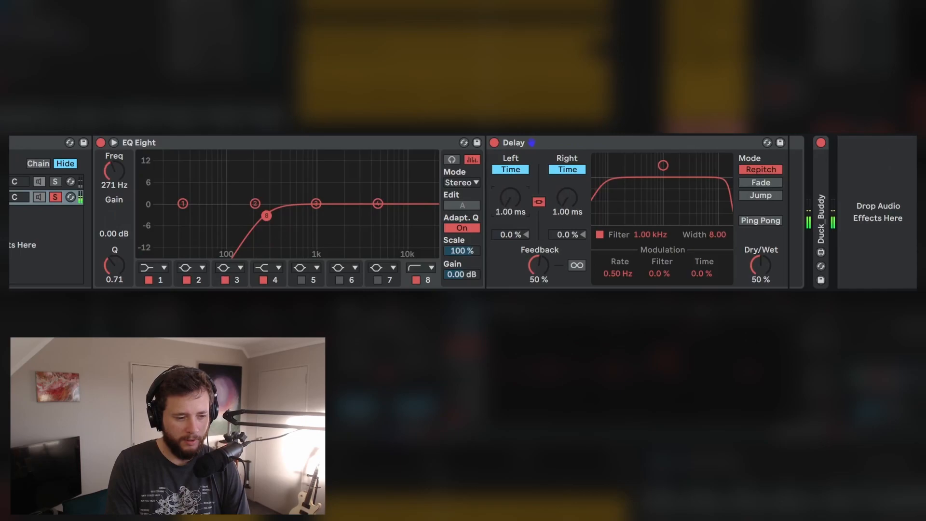
# - Unlink the Delay's two channels and set the right channel to Time mode with 9.27 ms
pyautogui.click(540, 202)
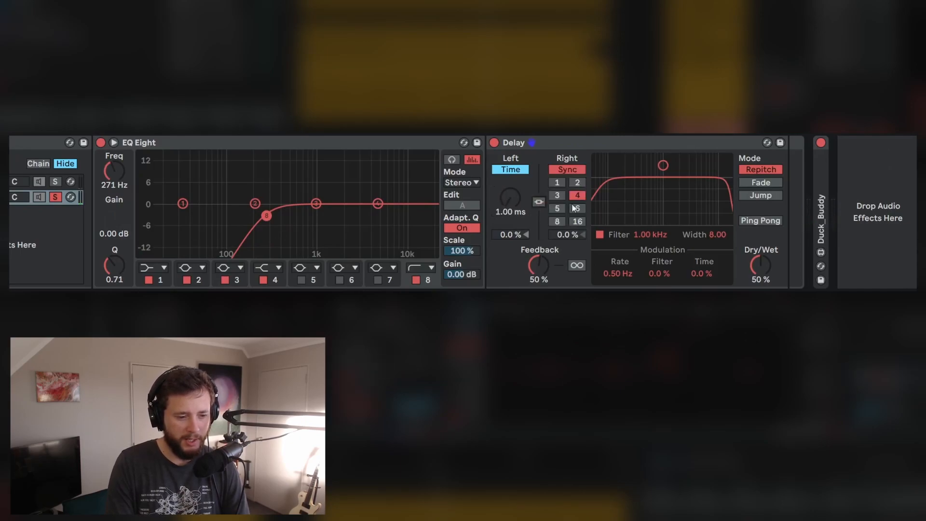
pyautogui.press('space')
pyautogui.moveTo(567, 197)
pyautogui.mouseDown()
pyautogui.moveTo(567, 268)
pyautogui.moveTo(560, 199)
pyautogui.mouseUp()
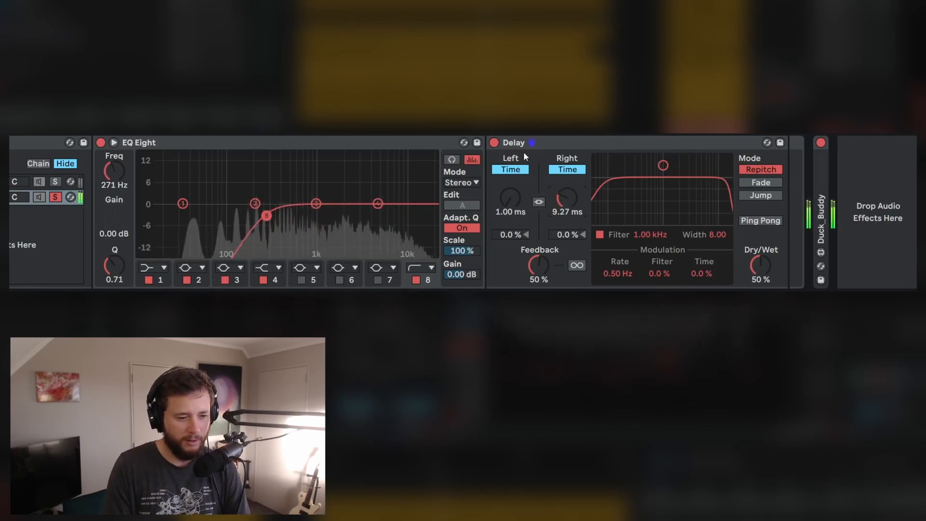
pyautogui.hscroll(-3, 523, 152)
pyautogui.hscroll(-5, 320, 196)
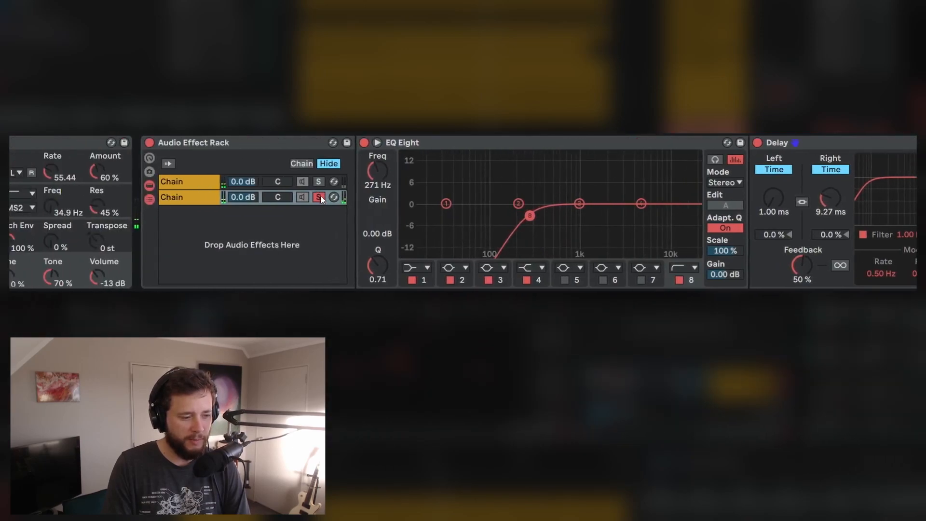
# - Unsolo the second chain in the Audio Effect Rack to hear both bands together
pyautogui.click(318, 197)
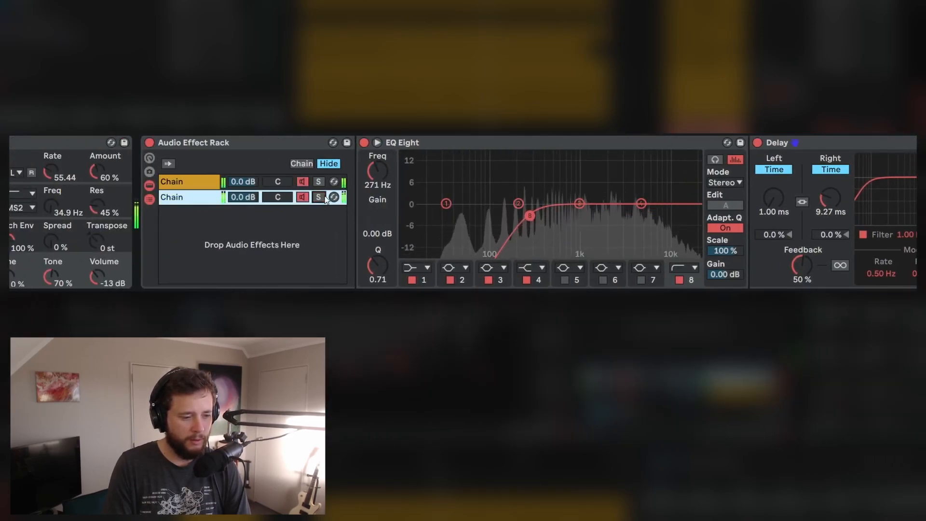
pyautogui.hscroll(9, 463, 213)
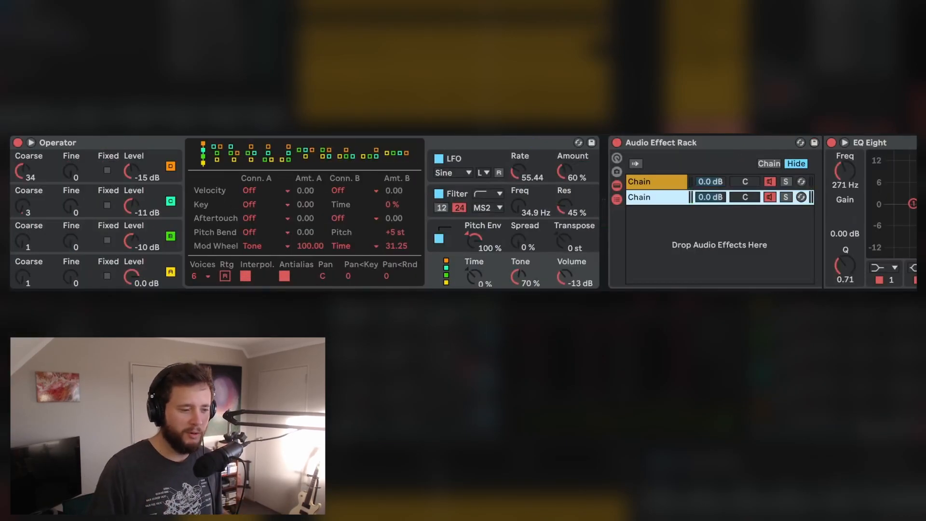
pyautogui.hscroll(2, 463, 212)
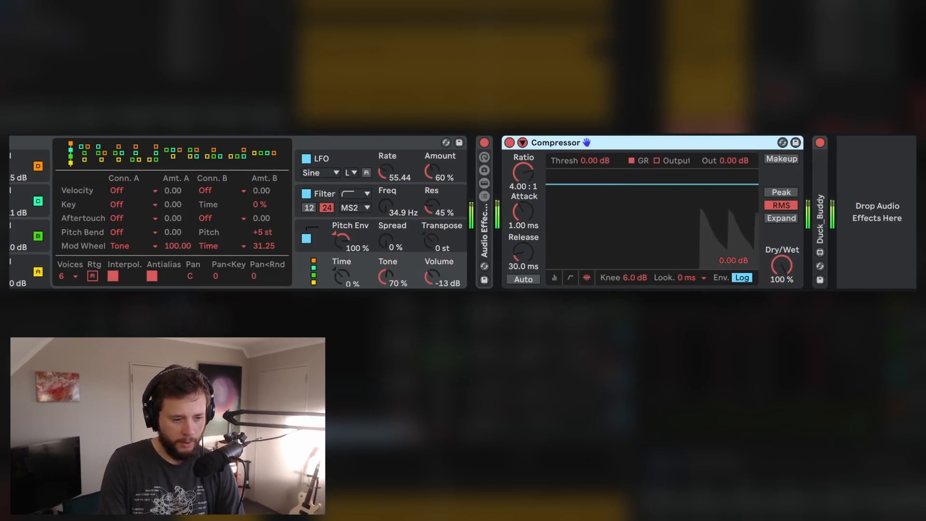
# - Add a Compressor after the rack with -21.7 dB threshold, 40.8 ms attack, 22.2 ms release, 3.38 dB output and a Lin envelope
pyautogui.moveTo(624, 185); pyautogui.dragTo(623, 231)
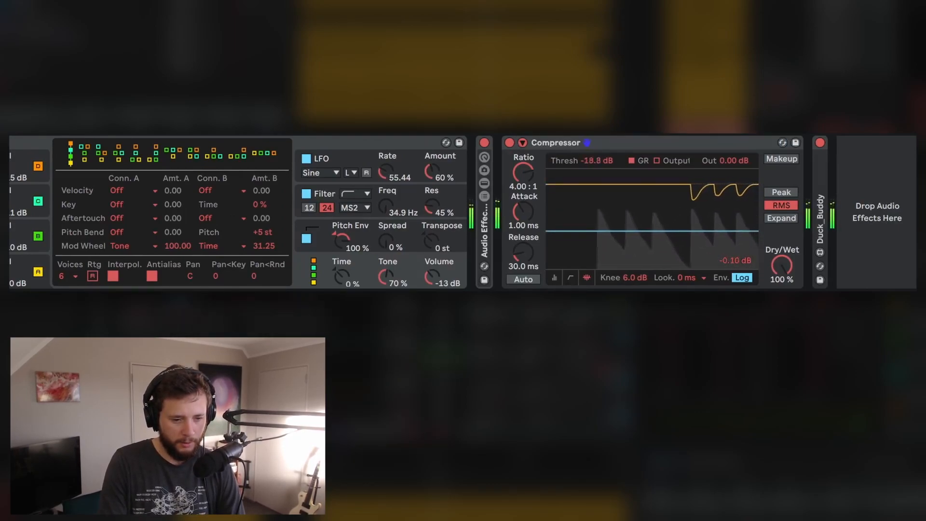
pyautogui.moveTo(523, 212); pyautogui.dragTo(524, 189)
pyautogui.moveTo(523, 253); pyautogui.dragTo(568, 236)
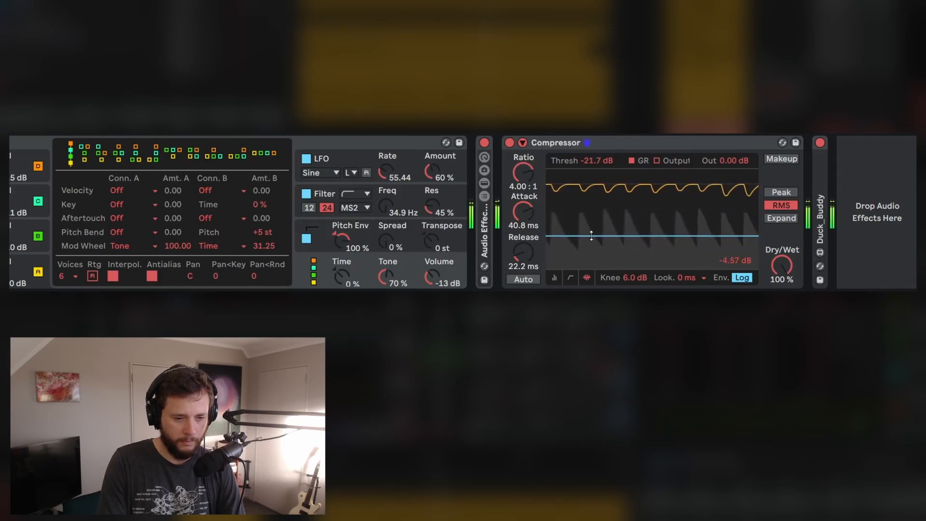
pyautogui.moveTo(731, 162)
pyautogui.mouseDown()
pyautogui.moveTo(731, 145)
pyautogui.moveTo(731, 154)
pyautogui.mouseUp()
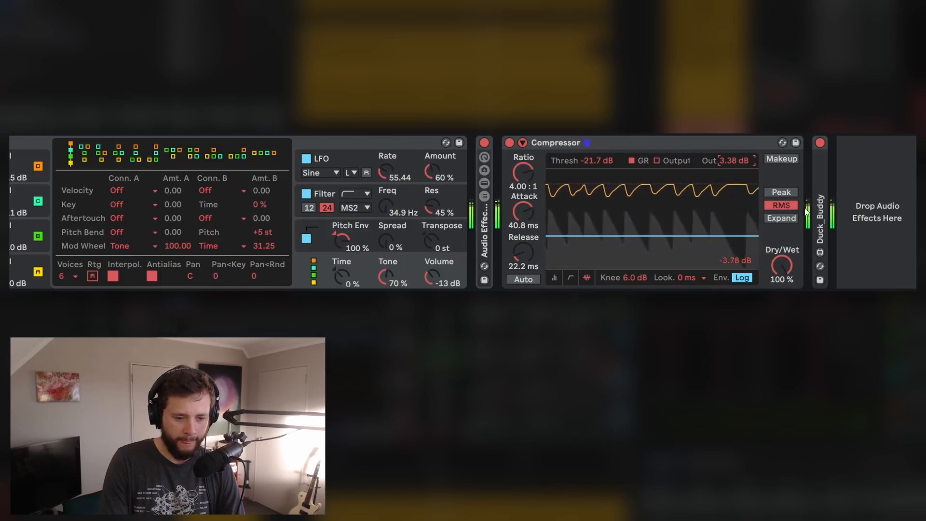
pyautogui.click(742, 278)
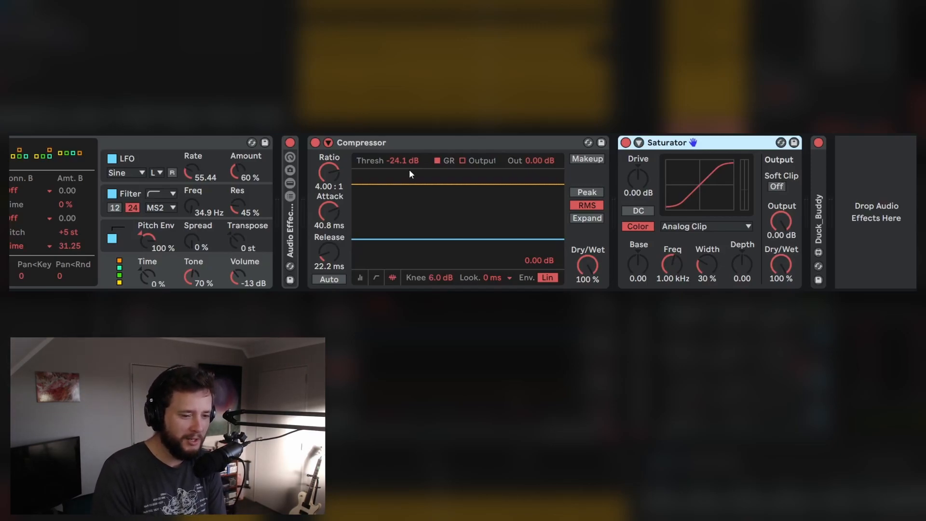
# - Add a Saturator after the Compressor and set it to Digital Clip with 12.6 dB drive and -7.14 dB output
pyautogui.click(715, 227)
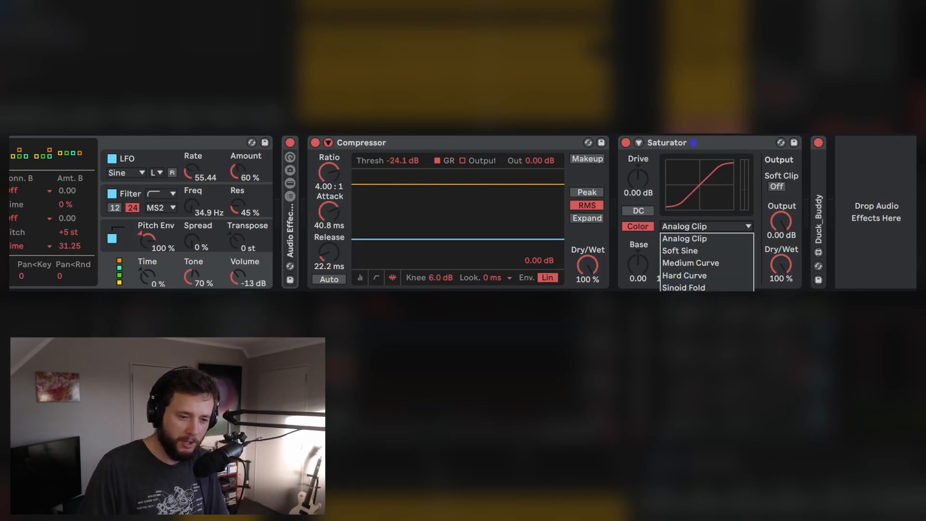
pyautogui.click(712, 299)
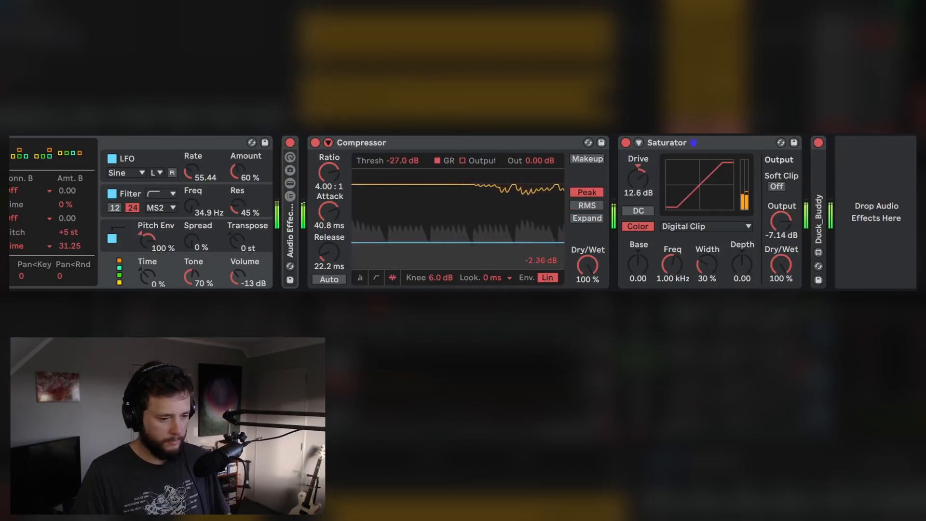
# - Set the Compressor's threshold to -15.8 dB, its attack to 1.06 ms and its release to 5.32 ms
pyautogui.moveTo(458, 242); pyautogui.dragTo(458, 210)
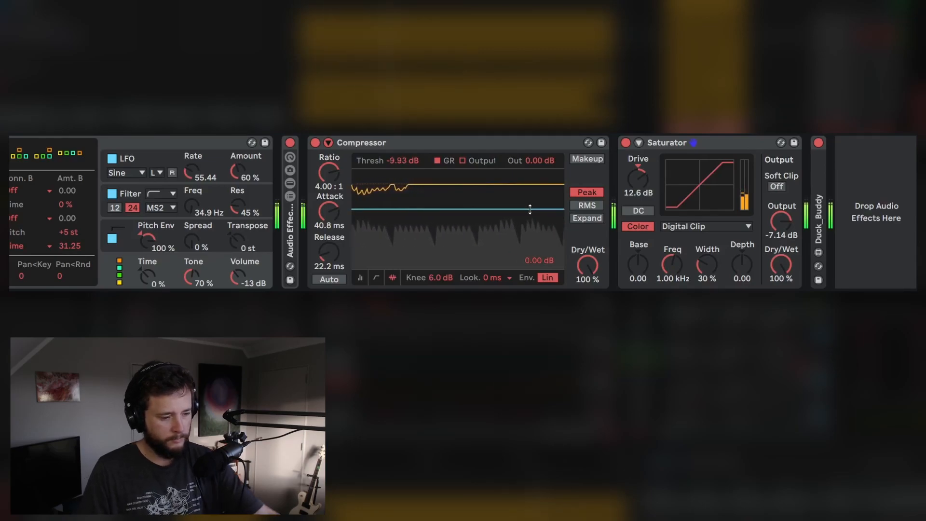
pyautogui.moveTo(558, 209); pyautogui.dragTo(558, 224)
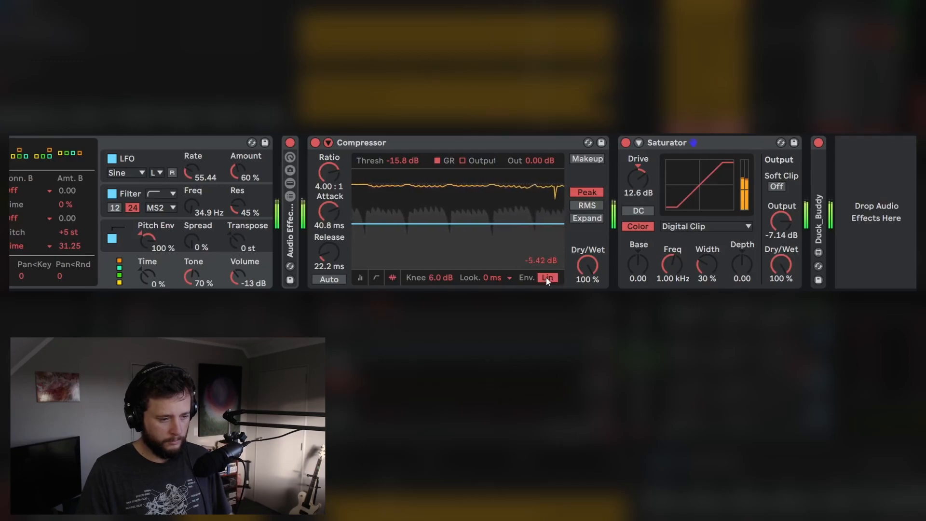
pyautogui.moveTo(328, 212); pyautogui.dragTo(331, 257)
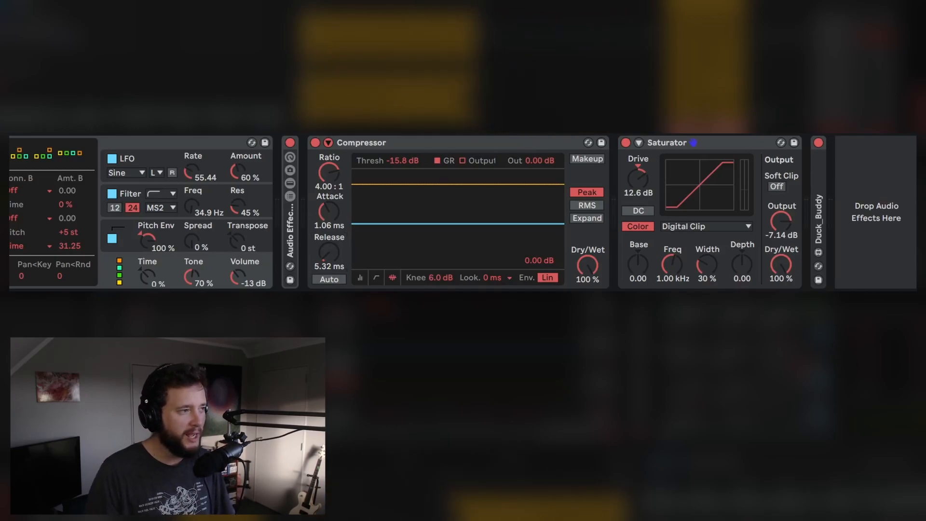
# - Add a Shaper after the Saturator and set its synced rate to 1/16
pyautogui.hscroll(-3, 798, 279)
pyautogui.hscroll(3, 798, 280)
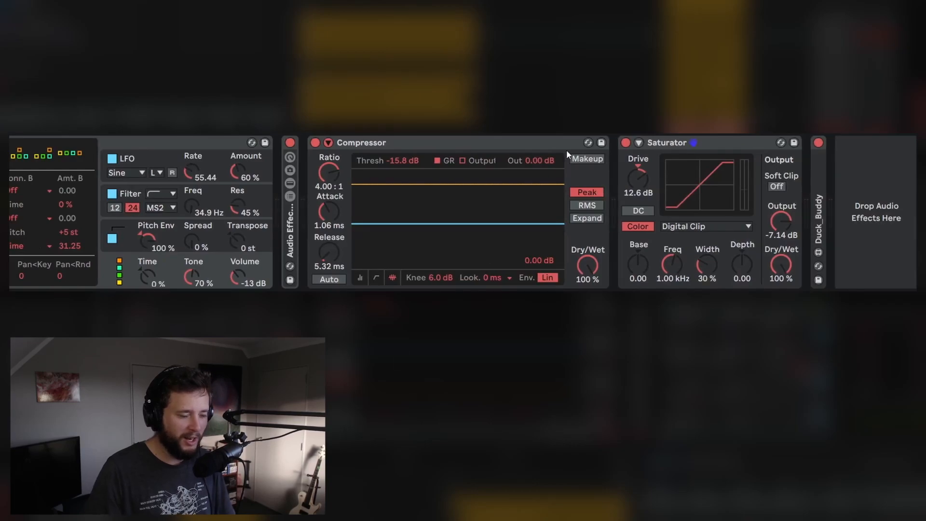
pyautogui.hscroll(3, 694, 142)
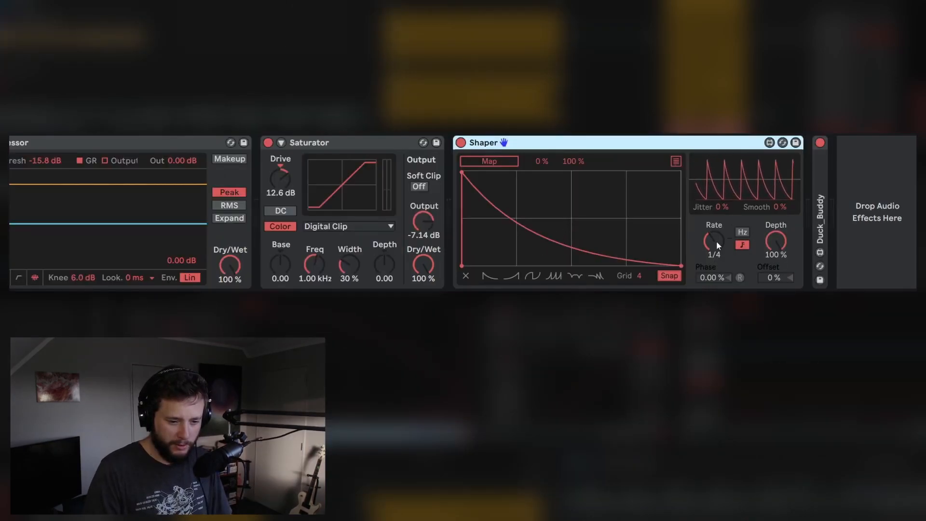
pyautogui.moveTo(714, 241); pyautogui.dragTo(714, 247)
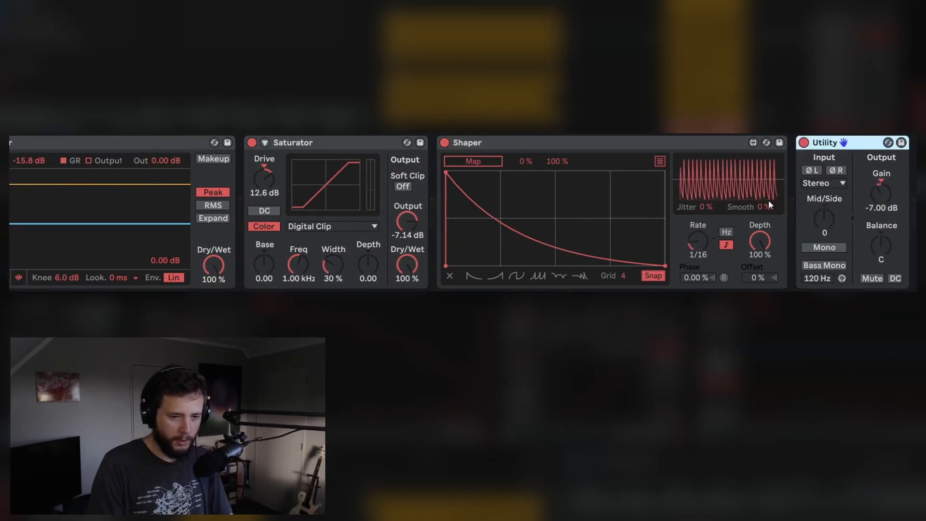
# - Add a Utility after the Shaper and set the Shaper's maximum mapping range to 50%
pyautogui.click(480, 160)
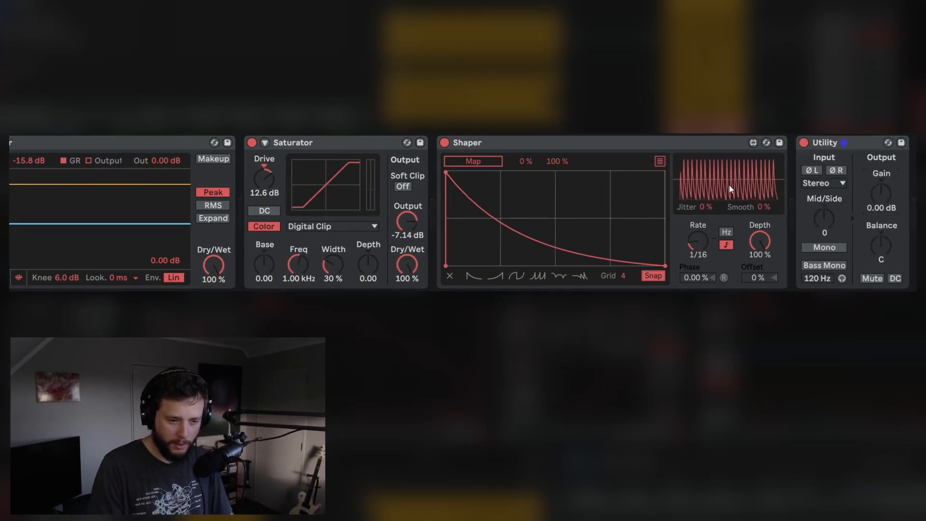
pyautogui.click(553, 163)
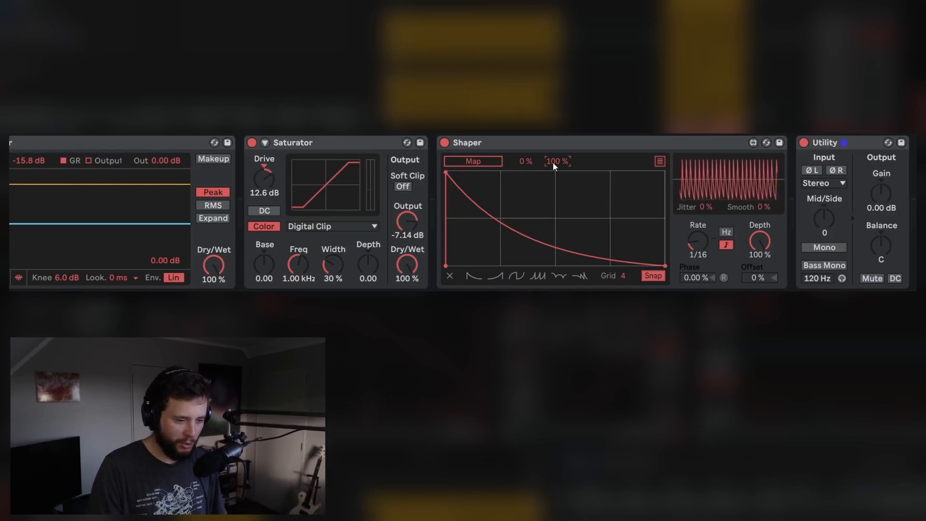
pyautogui.write('50')
pyautogui.press('Return')
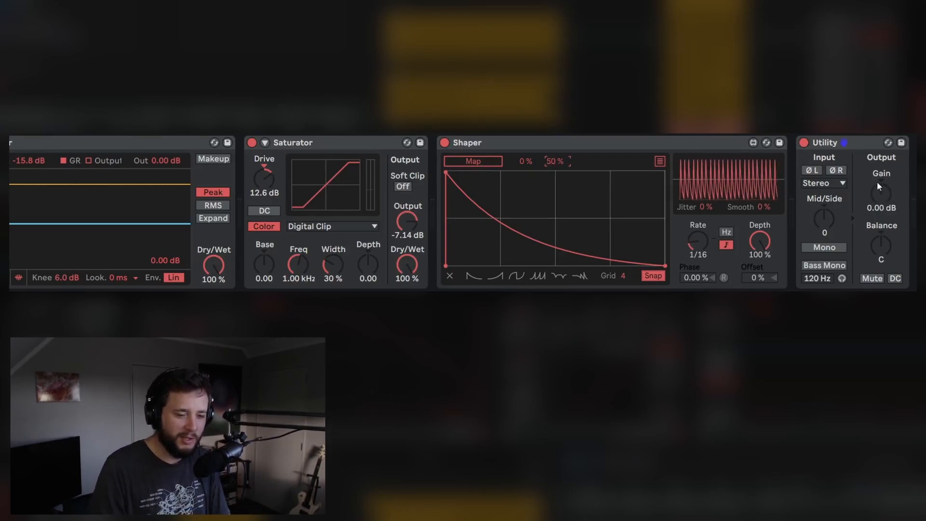
# - Map the Shaper to the Utility's gain
pyautogui.hscroll(3, 553, 212)
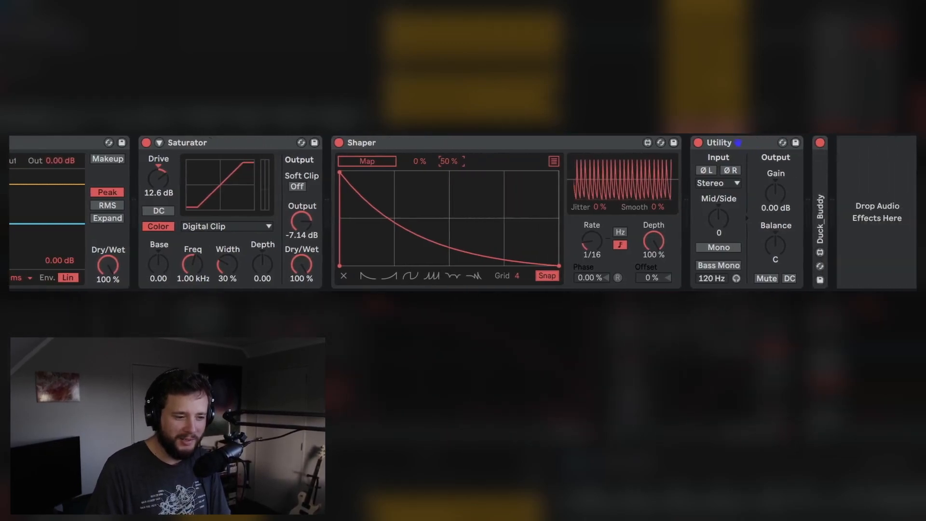
pyautogui.moveTo(777, 196)
pyautogui.mouseDown()
pyautogui.moveTo(778, 173)
pyautogui.moveTo(778, 202)
pyautogui.mouseUp()
pyautogui.doubleClick(779, 206)
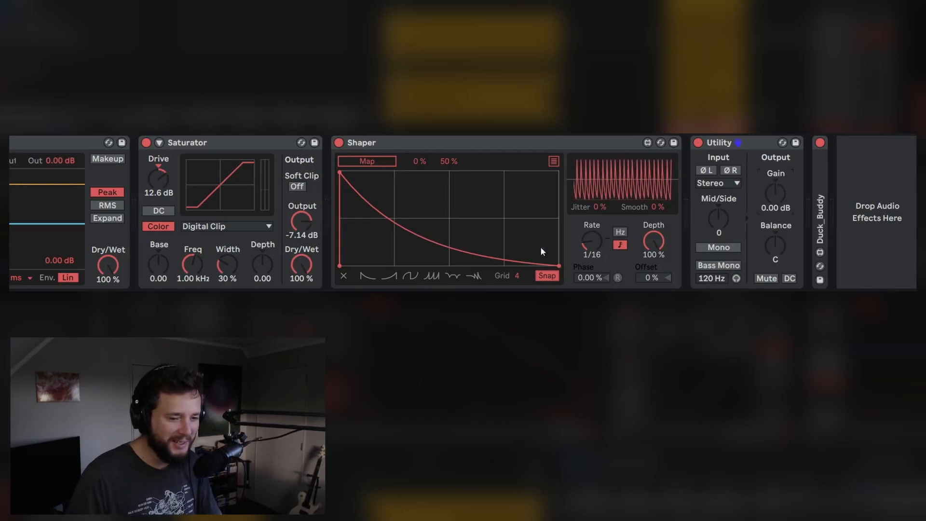
pyautogui.click(367, 162)
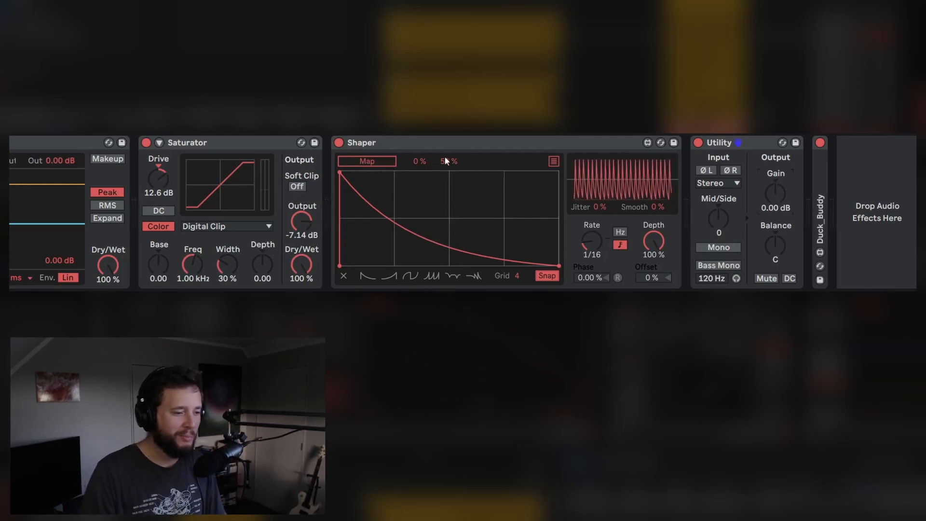
pyautogui.click(775, 193)
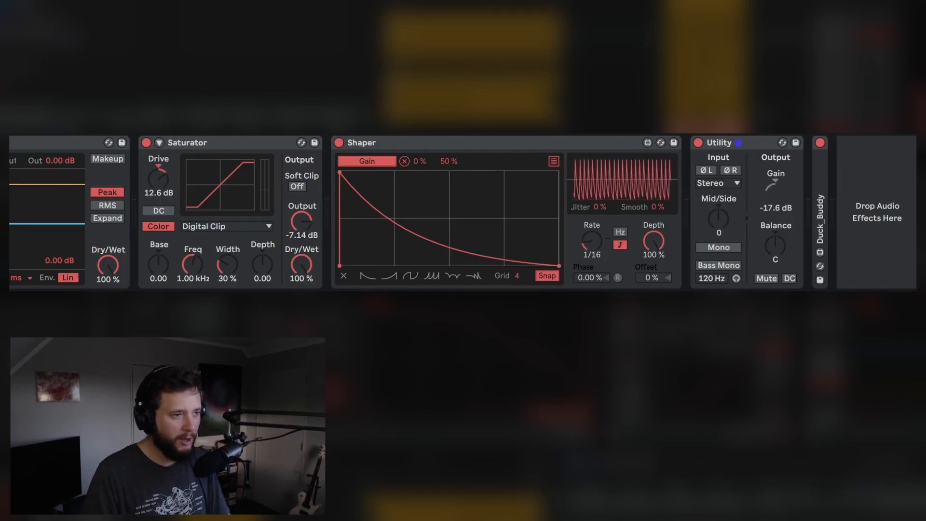
# - Play the track and raise the end point and lower start point of the Shaper curve to make the gain modulation shallower
pyautogui.press('space')
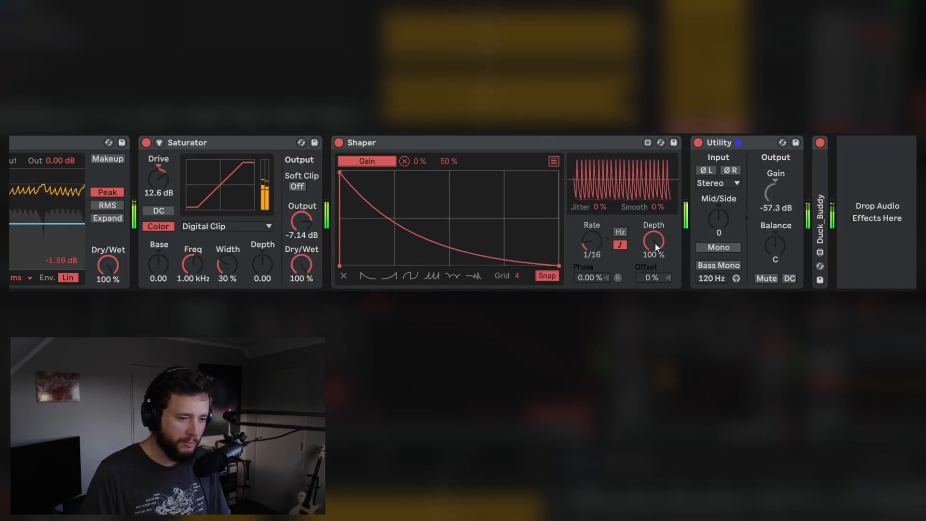
pyautogui.moveTo(563, 267); pyautogui.dragTo(564, 197)
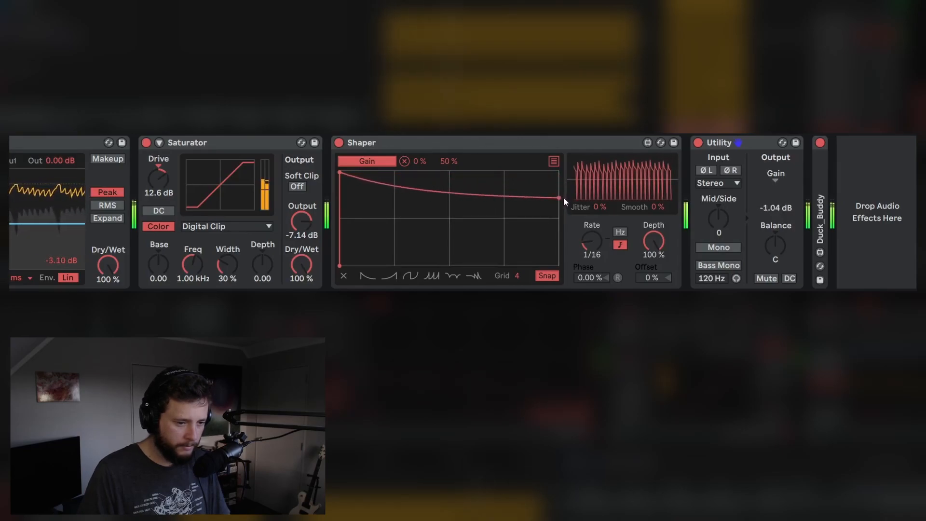
pyautogui.moveTo(340, 268); pyautogui.dragTo(340, 192)
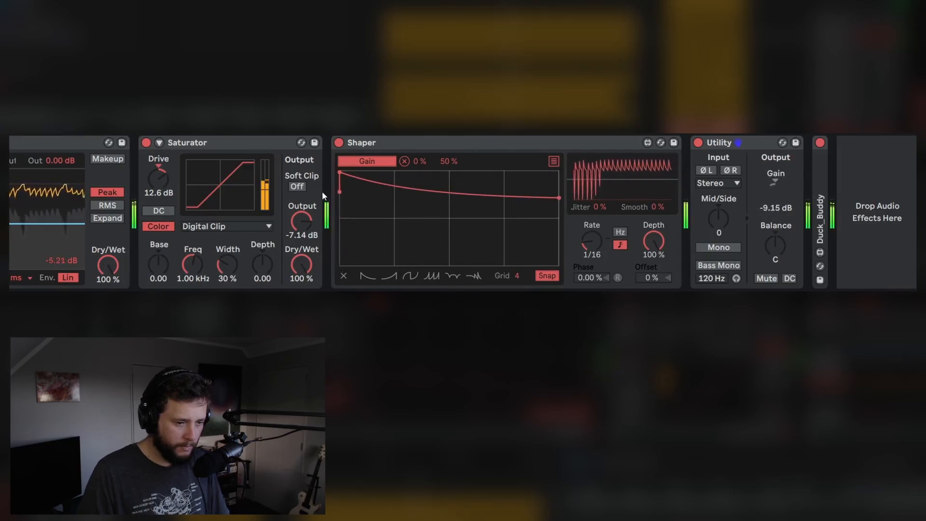
pyautogui.moveTo(559, 198); pyautogui.dragTo(557, 204)
pyautogui.moveTo(341, 191); pyautogui.dragTo(339, 201)
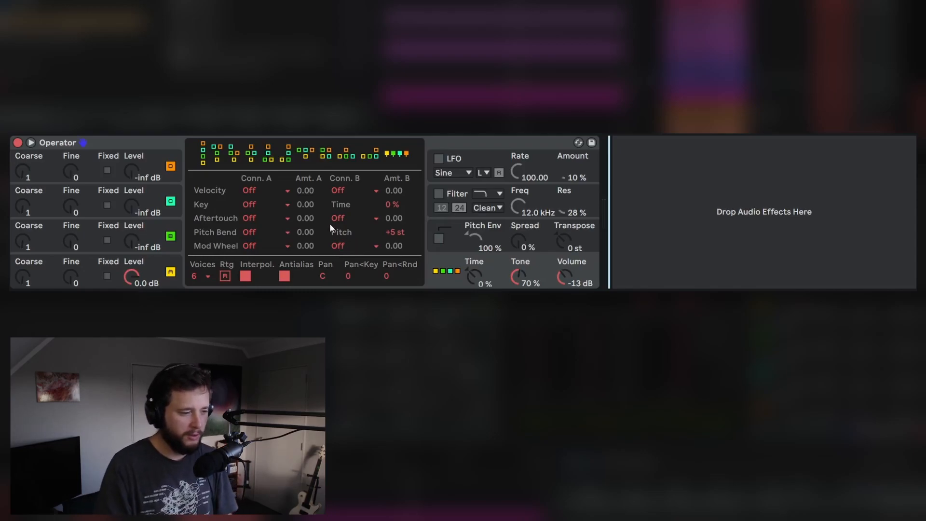
# - Choose the algorithm with two parallel oscillator pairs in the new Operator and give oscillator A -2.2 dB sustain and 9.06 s decay
pyautogui.click(326, 156)
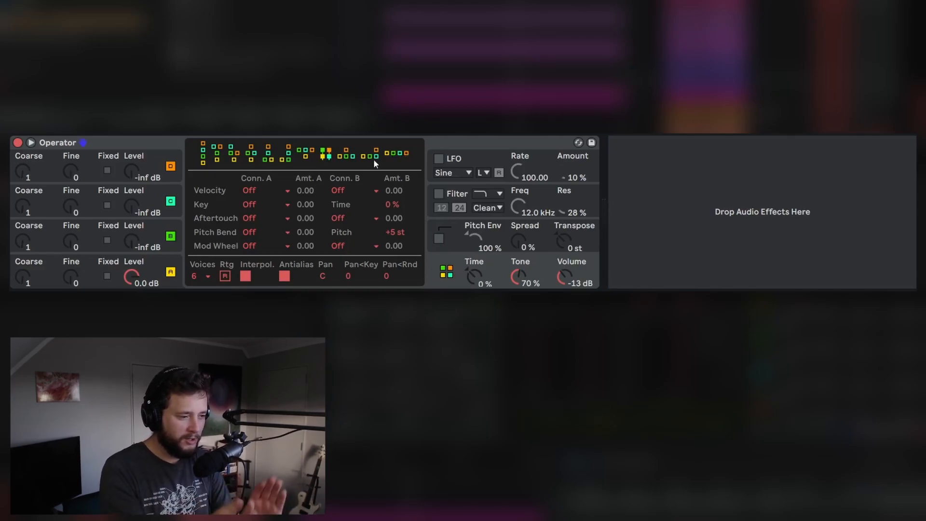
pyautogui.click(166, 257)
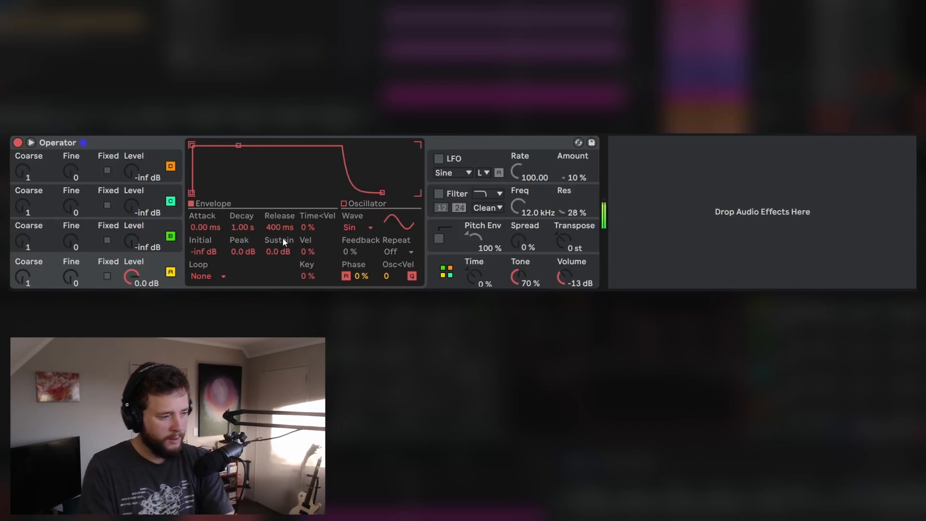
pyautogui.moveTo(274, 251); pyautogui.dragTo(274, 261)
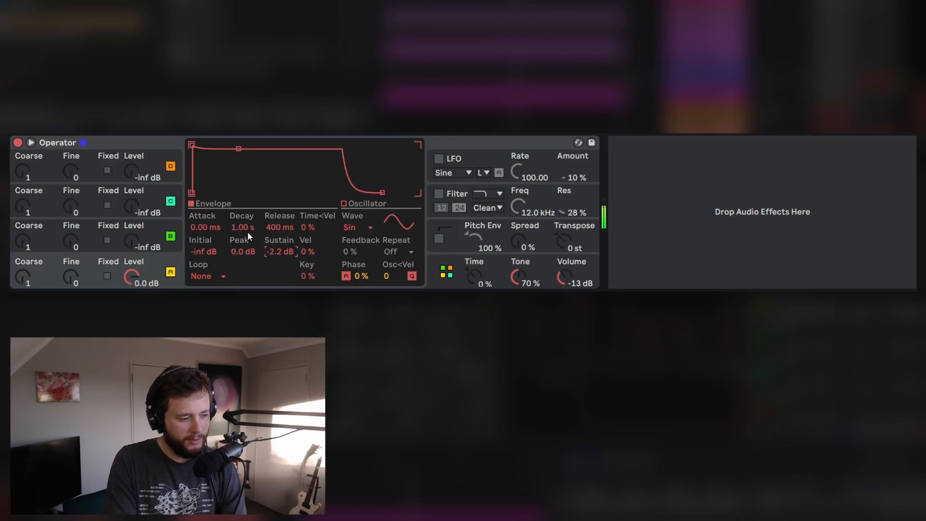
pyautogui.moveTo(242, 226); pyautogui.dragTo(242, 211)
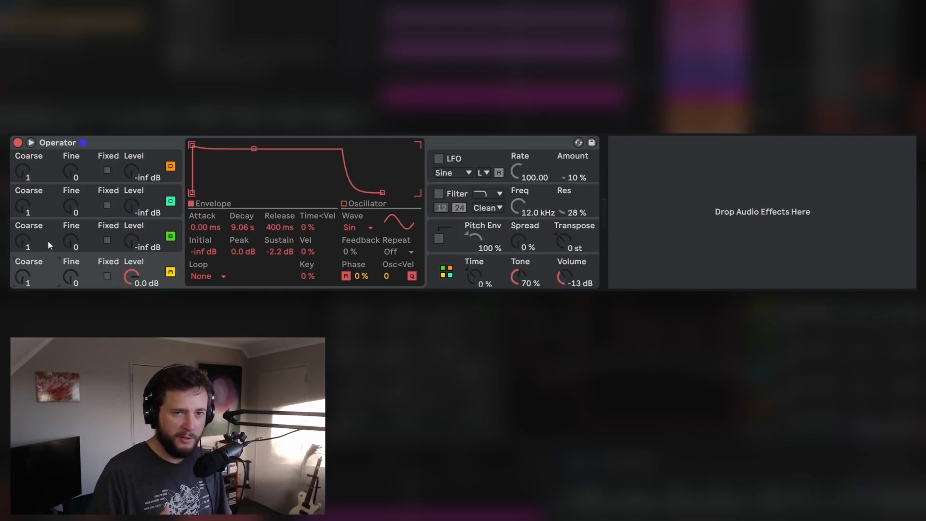
# - Set oscillator B to coarse 18 and -40 dB level, with a 317 ms envelope decay and -inf dB sustain
pyautogui.click(49, 241)
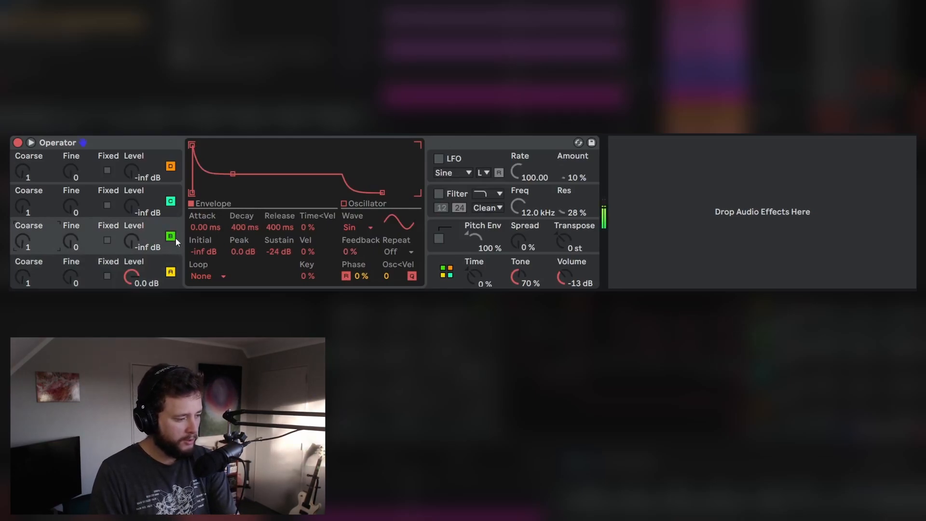
pyautogui.moveTo(131, 244); pyautogui.dragTo(131, 222)
pyautogui.moveTo(232, 174); pyautogui.dragTo(223, 192)
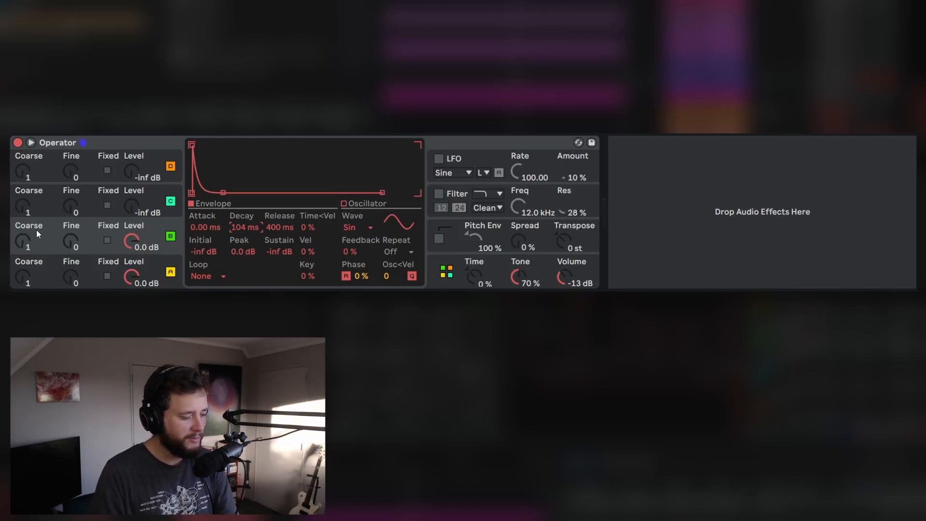
pyautogui.moveTo(26, 249); pyautogui.dragTo(25, 225)
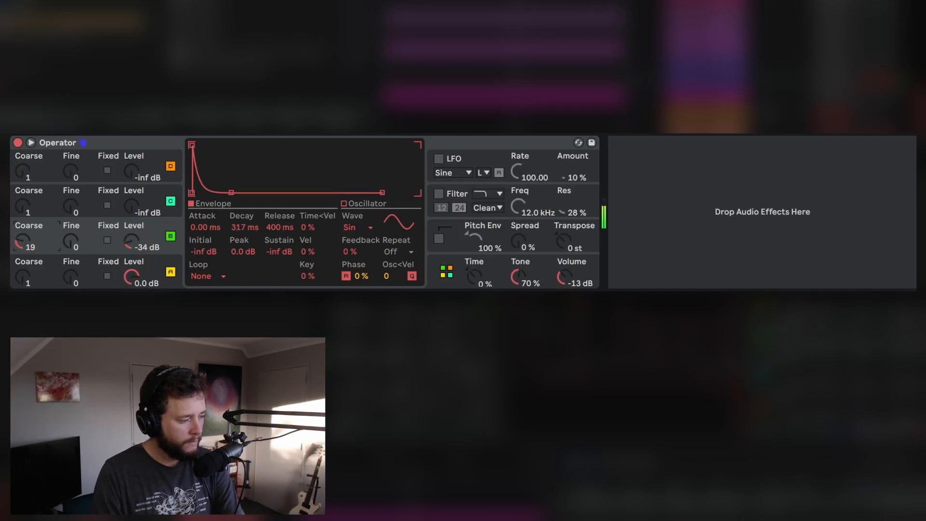
pyautogui.moveTo(141, 248); pyautogui.dragTo(140, 251)
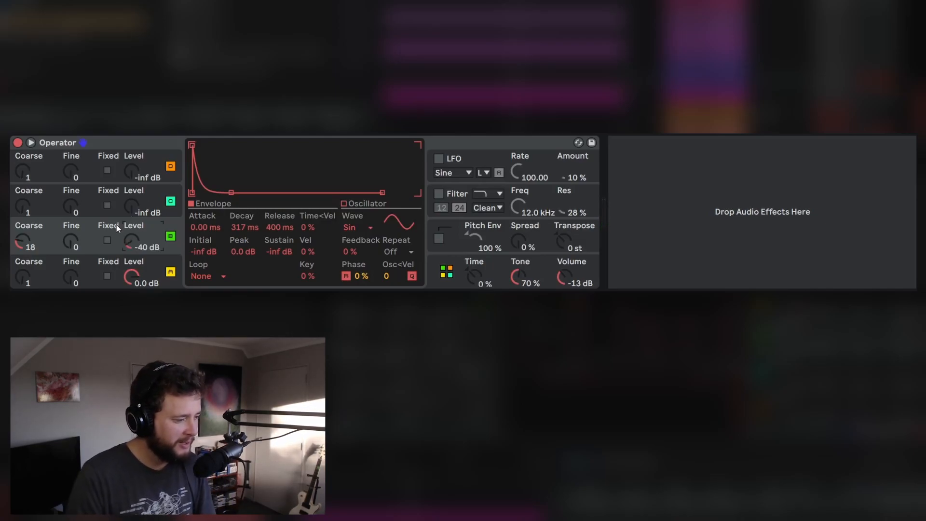
pyautogui.click(22, 277)
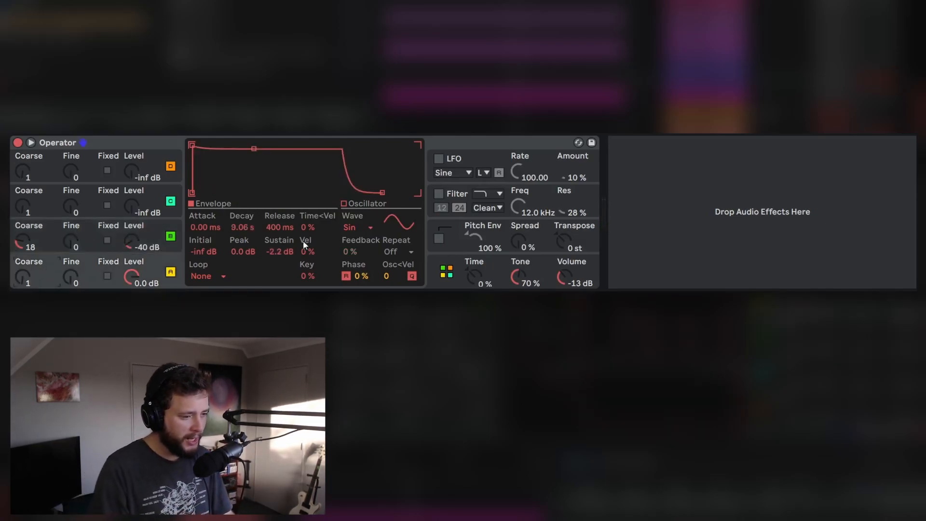
# - Limit oscillator A's waveform editor to 16 partials and draw descending levels for the third, fifth and seventh harmonics
pyautogui.click(344, 204)
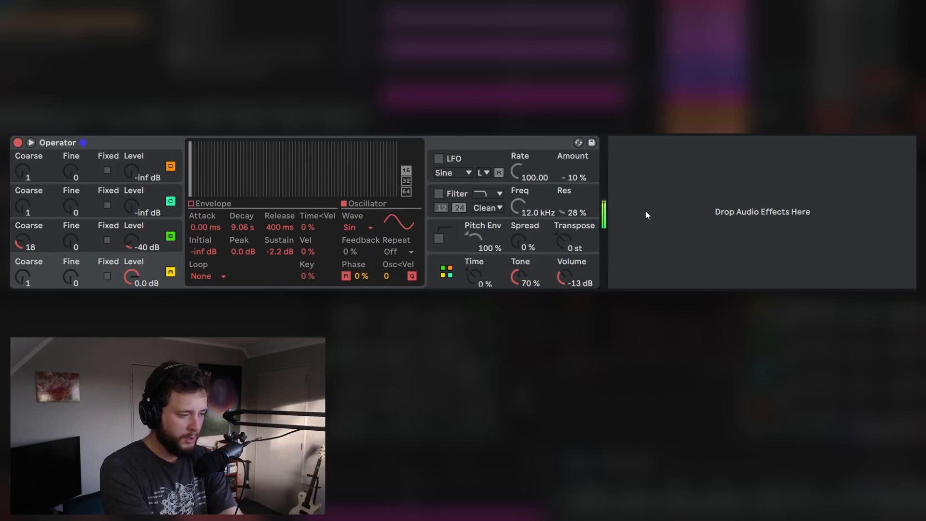
pyautogui.click(205, 205)
pyautogui.click(363, 204)
pyautogui.click(406, 170)
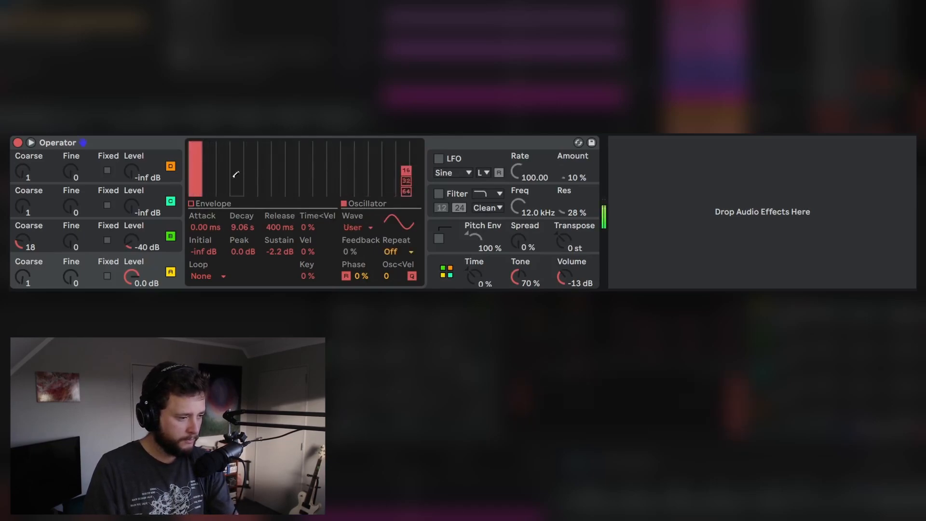
pyautogui.moveTo(227, 166)
pyautogui.mouseDown()
pyautogui.moveTo(230, 140)
pyautogui.moveTo(230, 154)
pyautogui.moveTo(230, 145)
pyautogui.moveTo(253, 147)
pyautogui.moveTo(255, 166)
pyautogui.moveTo(278, 175)
pyautogui.moveTo(280, 187)
pyautogui.mouseUp()
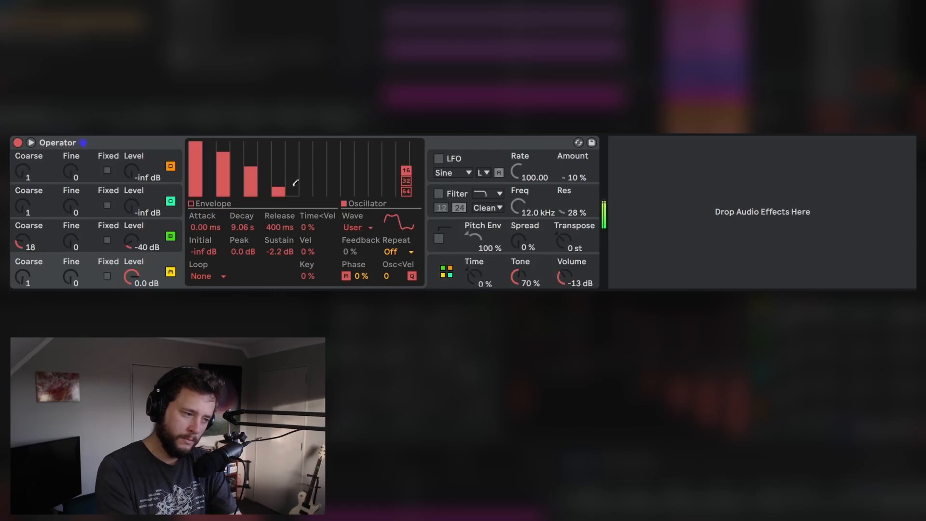
pyautogui.moveTo(225, 164)
pyautogui.mouseDown()
pyautogui.moveTo(225, 179)
pyautogui.moveTo(252, 145)
pyautogui.moveTo(252, 172)
pyautogui.mouseUp()
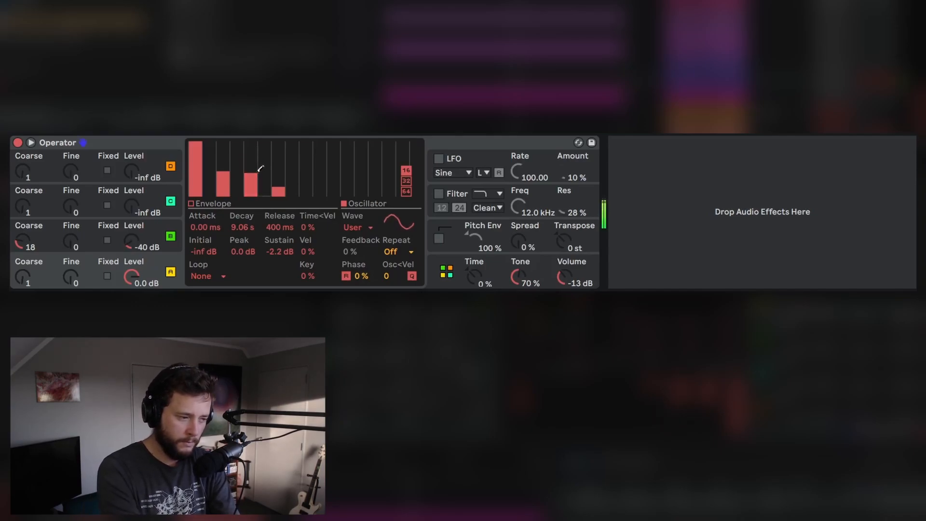
pyautogui.moveTo(224, 166)
pyautogui.mouseDown()
pyautogui.moveTo(226, 147)
pyautogui.moveTo(231, 161)
pyautogui.moveTo(253, 166)
pyautogui.moveTo(229, 169)
pyautogui.mouseUp()
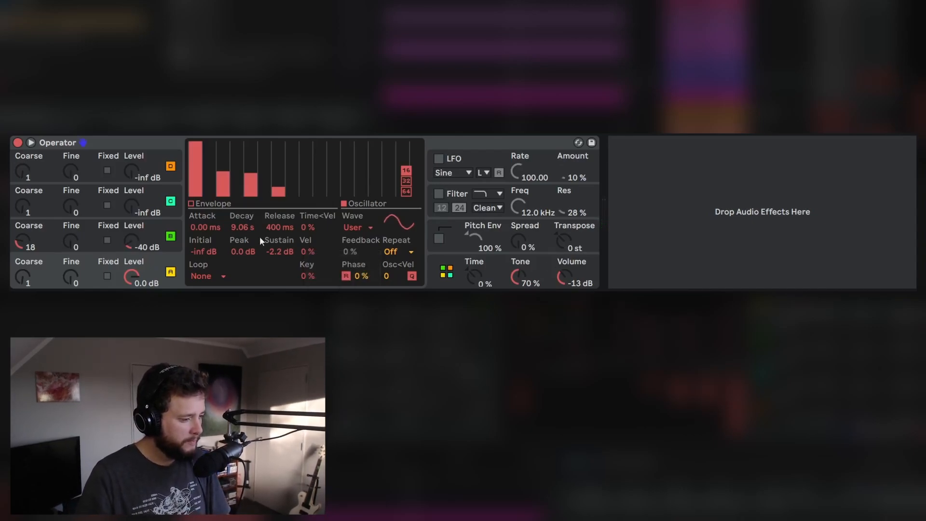
# - Copy oscillator A to oscillator C, set C to 0.0 dB level and fine 8, and lower the Operator's volume to -17 dB
pyautogui.click(50, 201)
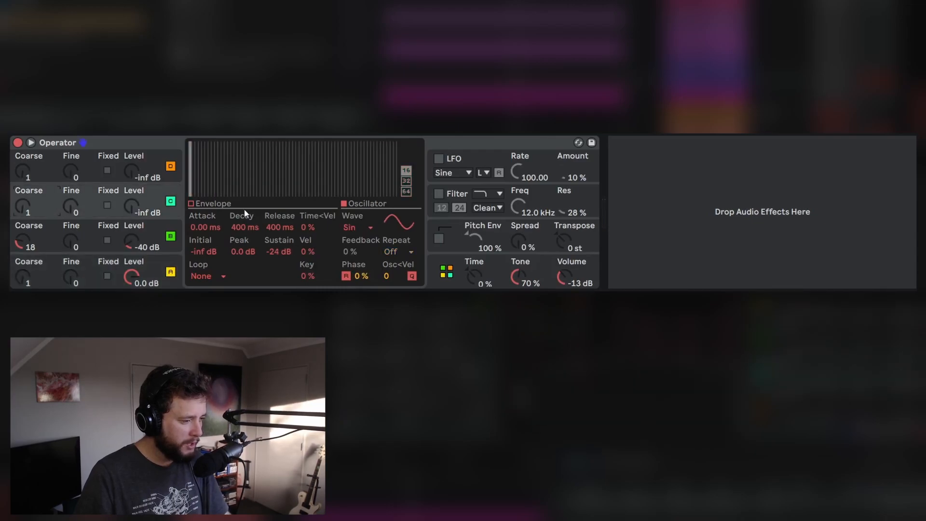
pyautogui.rightClick(273, 201)
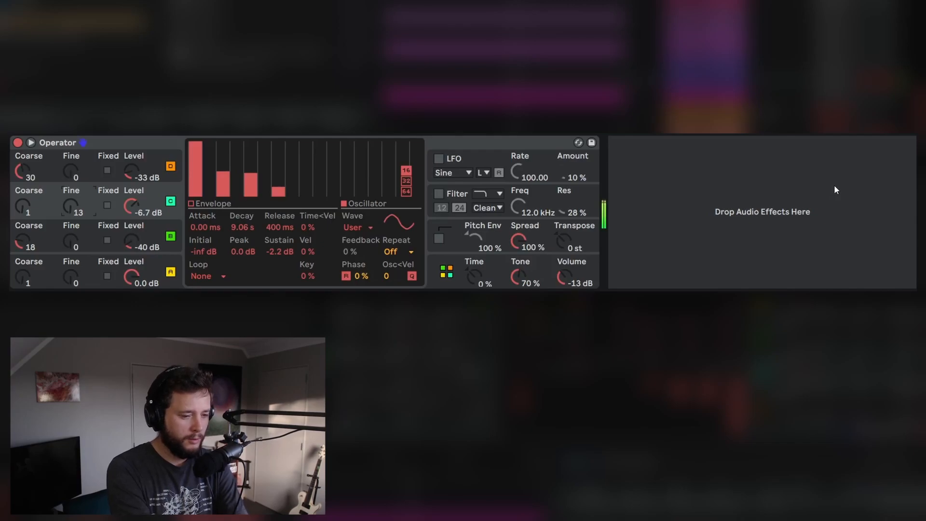
pyautogui.moveTo(580, 284); pyautogui.dragTo(580, 287)
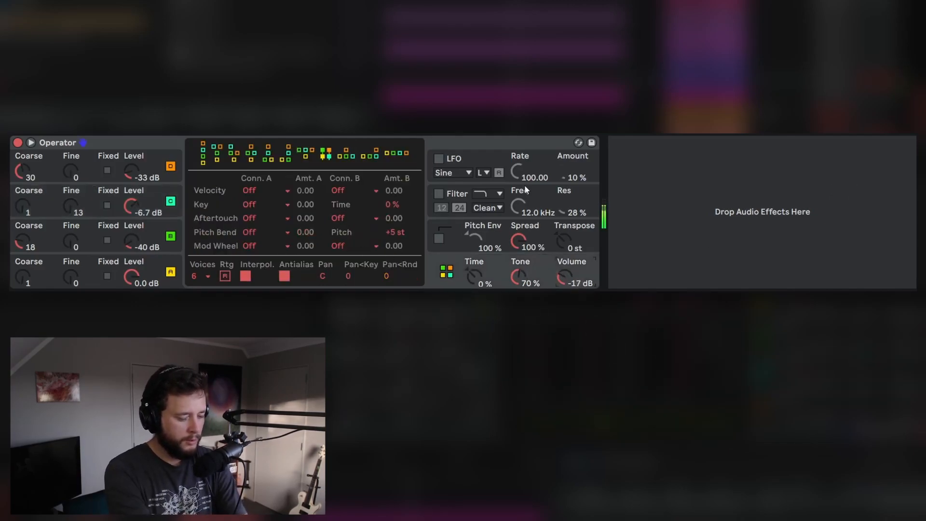
pyautogui.moveTo(131, 206); pyautogui.dragTo(131, 193)
pyautogui.moveTo(70, 208); pyautogui.dragTo(70, 199)
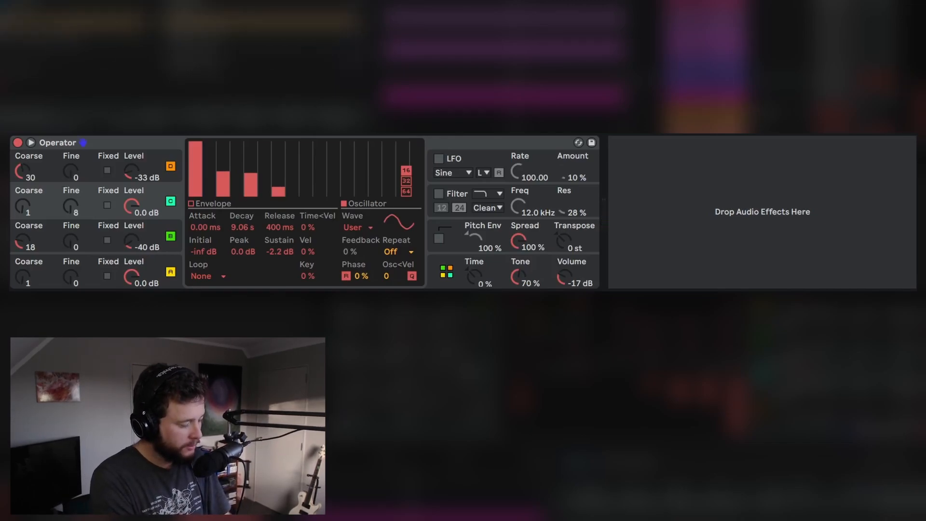
# - Add a Chorus-Ensemble after the Operator and lower its modulation amount
pyautogui.moveTo(610, 227); pyautogui.dragTo(660, 203)
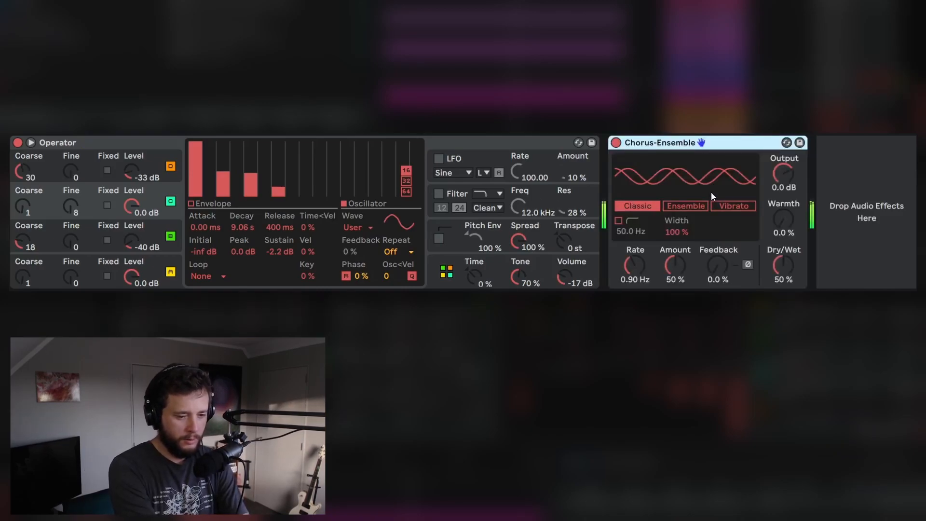
pyautogui.moveTo(675, 266); pyautogui.dragTo(675, 285)
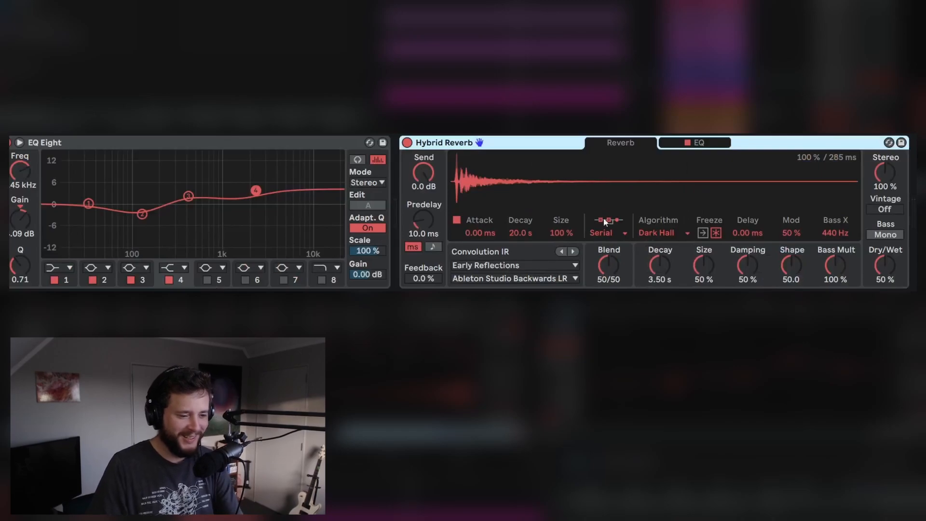
# - Set the Hybrid Reverb to a 0/100 blend with the Shimmer algorithm and lower dry/wet to 18% during playback
pyautogui.moveTo(620, 273); pyautogui.dragTo(620, 287)
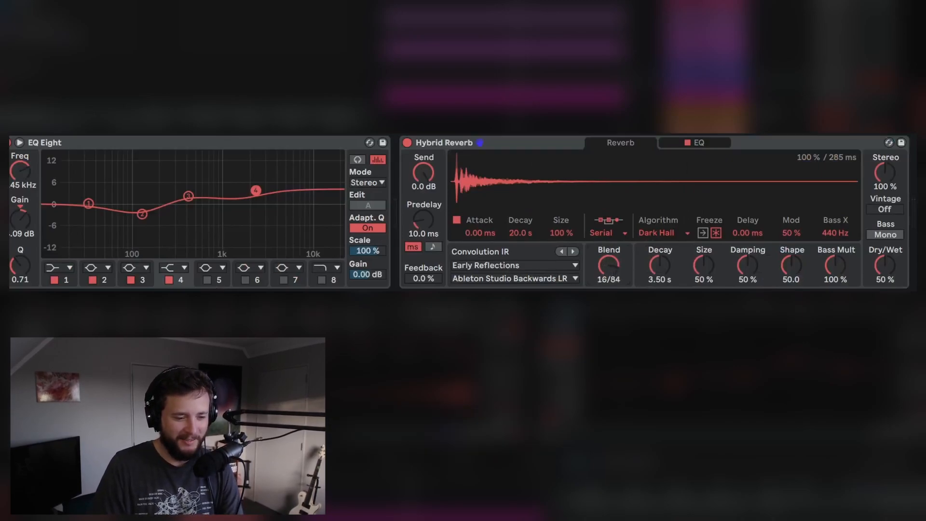
pyautogui.click(668, 231)
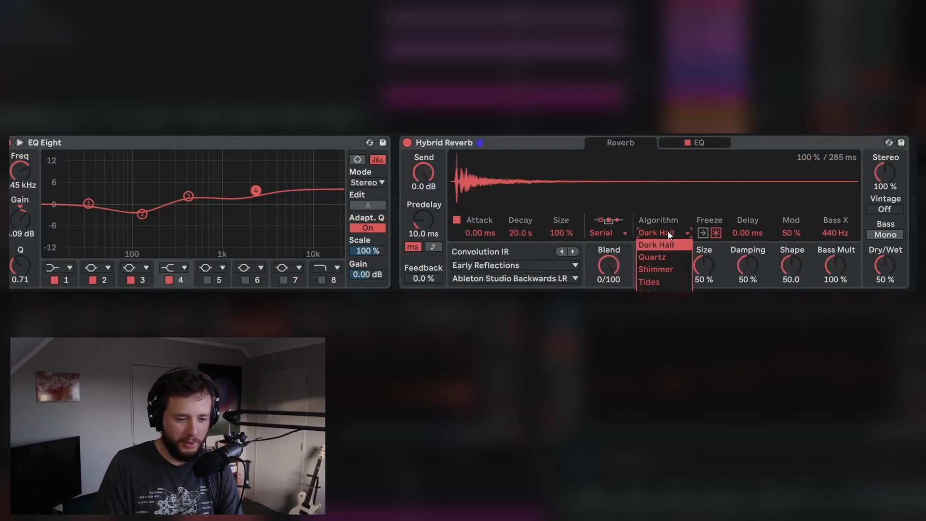
pyautogui.click(664, 270)
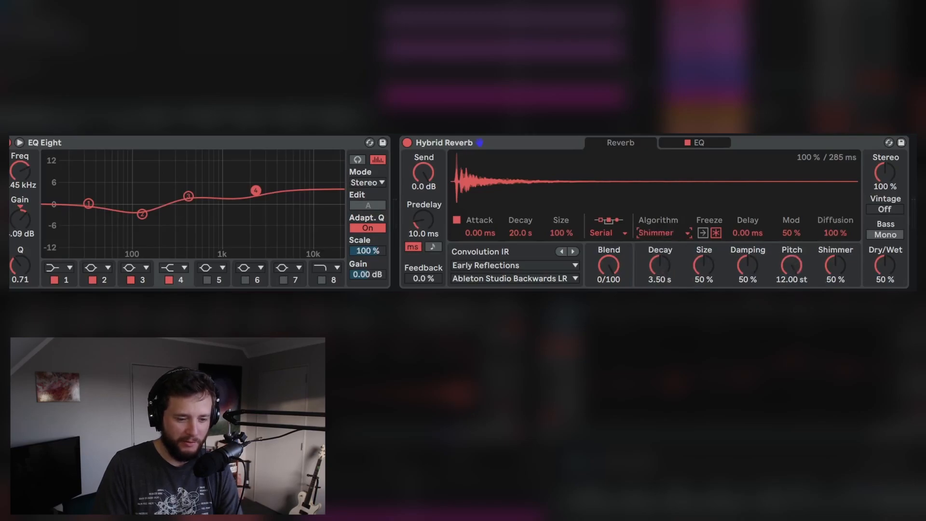
pyautogui.press('space')
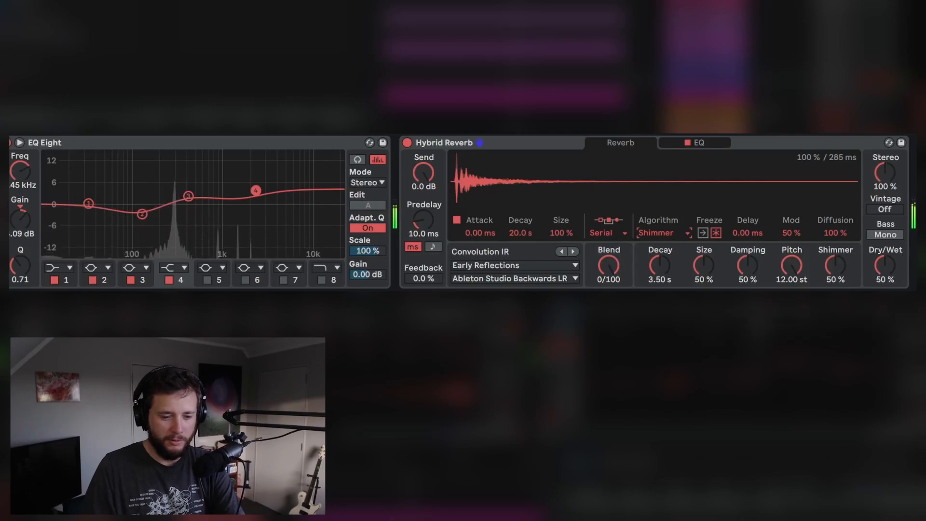
pyautogui.moveTo(885, 266)
pyautogui.mouseDown()
pyautogui.moveTo(885, 275)
pyautogui.moveTo(890, 267)
pyautogui.mouseUp()
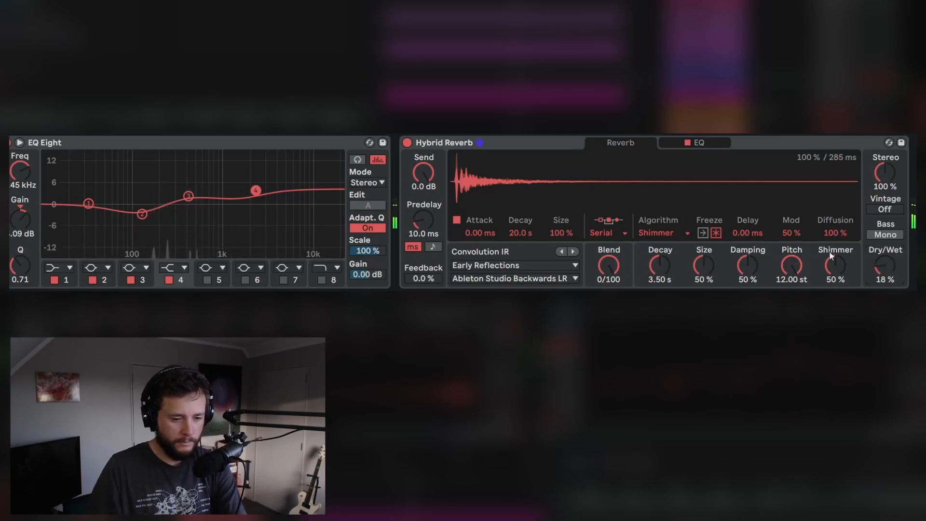
# - Change the Hybrid Reverb algorithm to Quartz and readjust its dry/wet mix
pyautogui.click(677, 234)
pyautogui.click(663, 254)
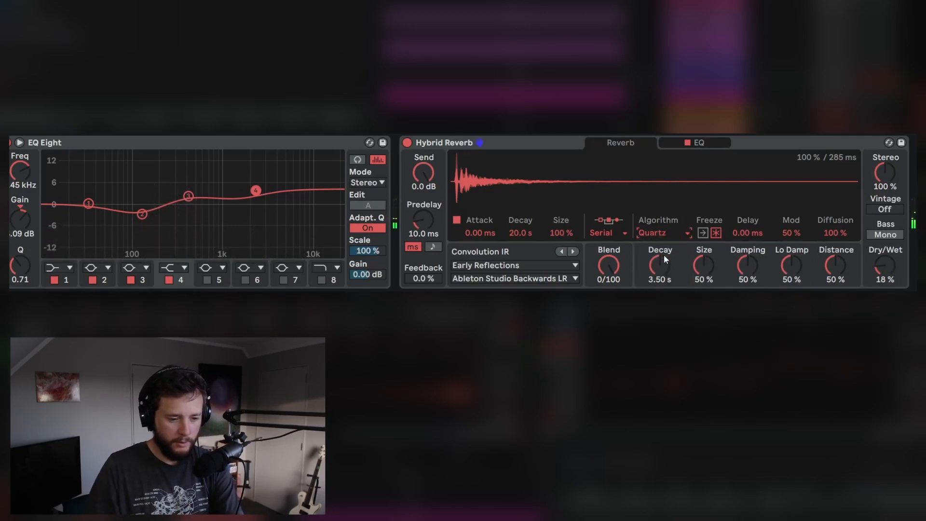
pyautogui.moveTo(884, 265)
pyautogui.mouseDown()
pyautogui.moveTo(885, 253)
pyautogui.moveTo(876, 274)
pyautogui.mouseUp()
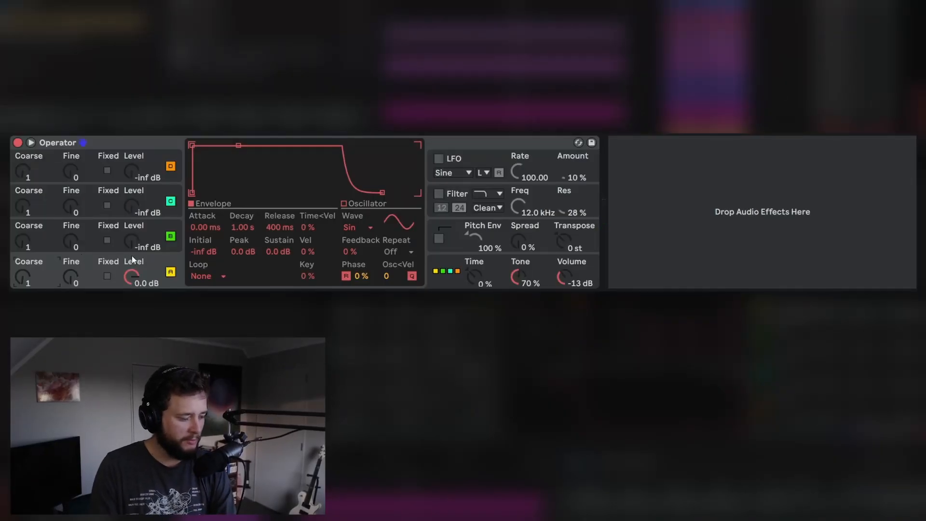
# - In the new Operator, give oscillator A a 1.03 s decay and oscillator B a 445 ms decay, both with -inf dB sustain
pyautogui.moveTo(238, 145); pyautogui.dragTo(243, 193)
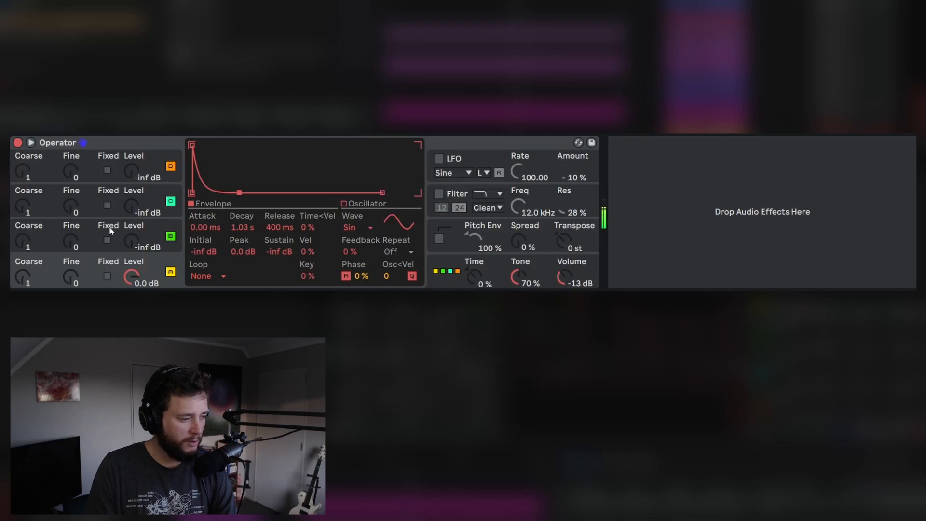
pyautogui.click(51, 237)
pyautogui.moveTo(230, 174); pyautogui.dragTo(232, 195)
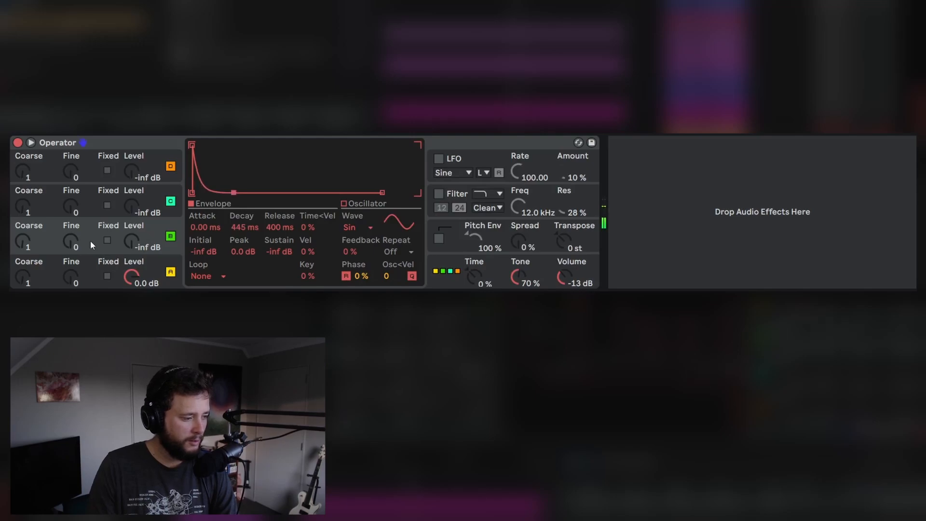
# - Copy oscillator A's settings to oscillators B, C and D
pyautogui.rightClick(265, 169)
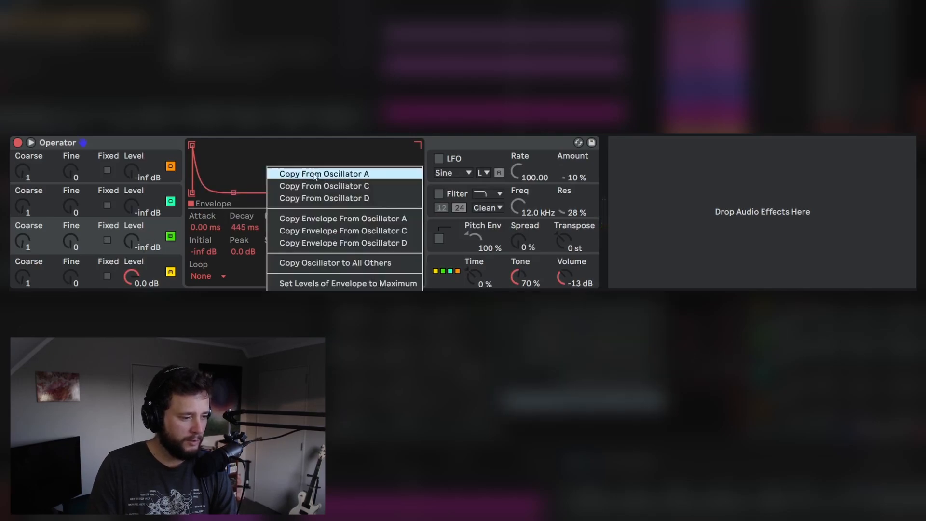
pyautogui.click(308, 173)
pyautogui.click(95, 197)
pyautogui.rightClick(268, 160)
pyautogui.click(287, 168)
pyautogui.click(91, 166)
pyautogui.rightClick(272, 157)
pyautogui.click(290, 162)
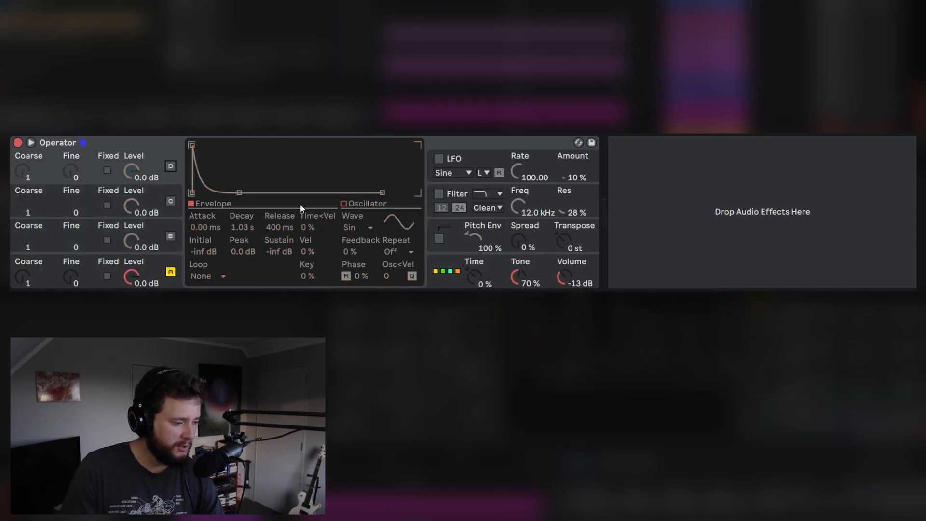
# - Adjust oscillator A's feedback by ear and settle on 34%
pyautogui.click(105, 264)
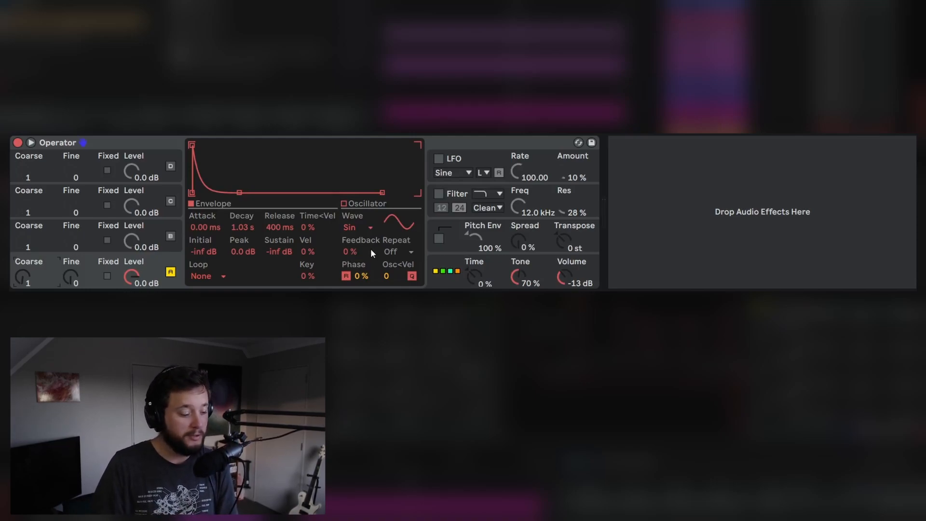
pyautogui.moveTo(351, 250); pyautogui.dragTo(351, 242)
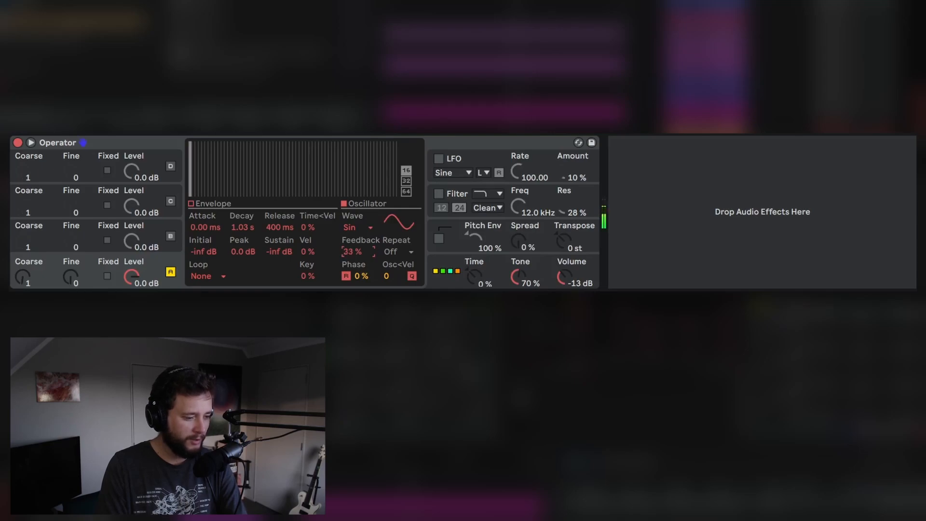
pyautogui.moveTo(351, 253); pyautogui.dragTo(351, 241)
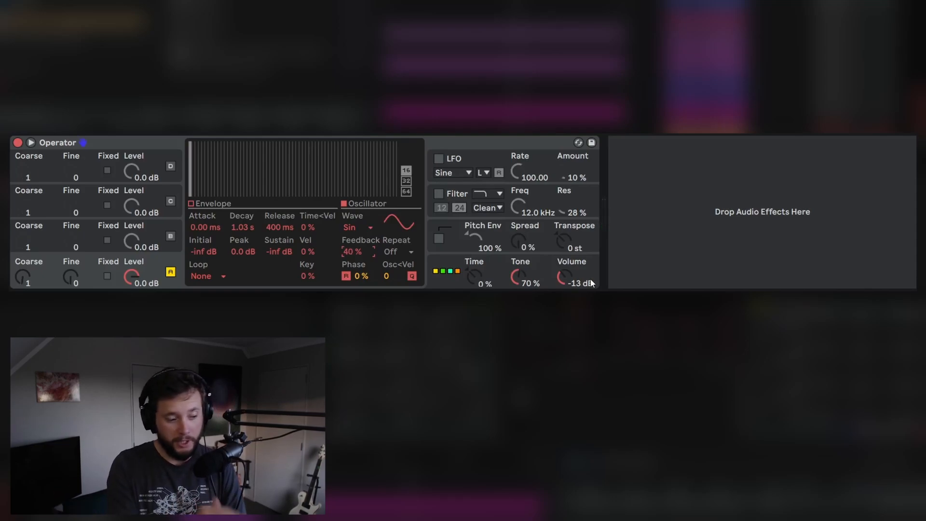
pyautogui.moveTo(352, 251)
pyautogui.mouseDown()
pyautogui.moveTo(351, 265)
pyautogui.moveTo(351, 254)
pyautogui.mouseUp()
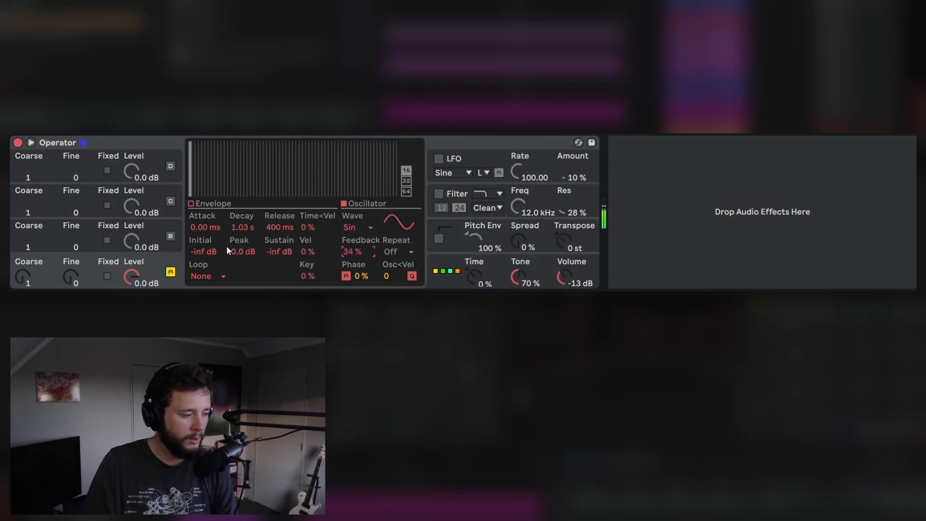
# - Switch from oscillator A to oscillator B alone, with coarse 2 and 33% feedback
pyautogui.click(170, 271)
pyautogui.click(171, 236)
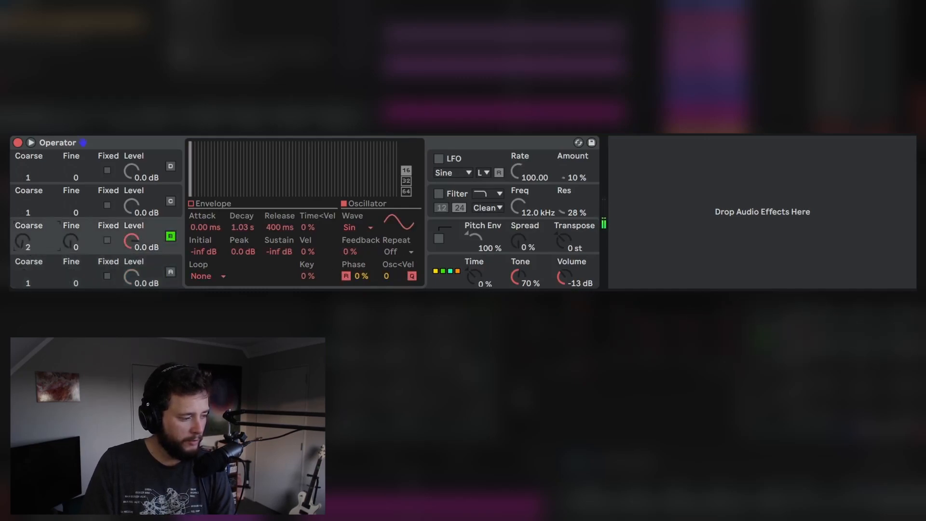
pyautogui.moveTo(347, 262); pyautogui.dragTo(348, 252)
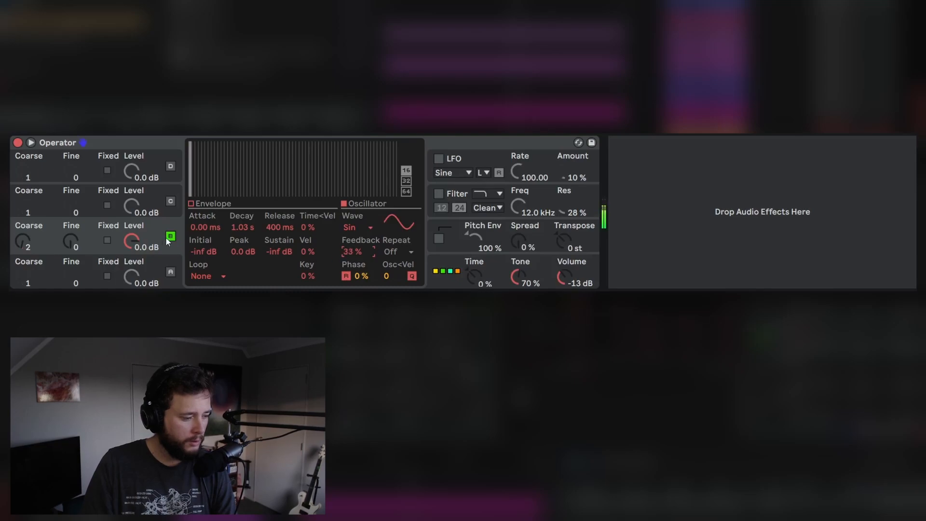
# - Switch from oscillator B to oscillator C alone, with coarse 3 and 11% feedback
pyautogui.click(42, 208)
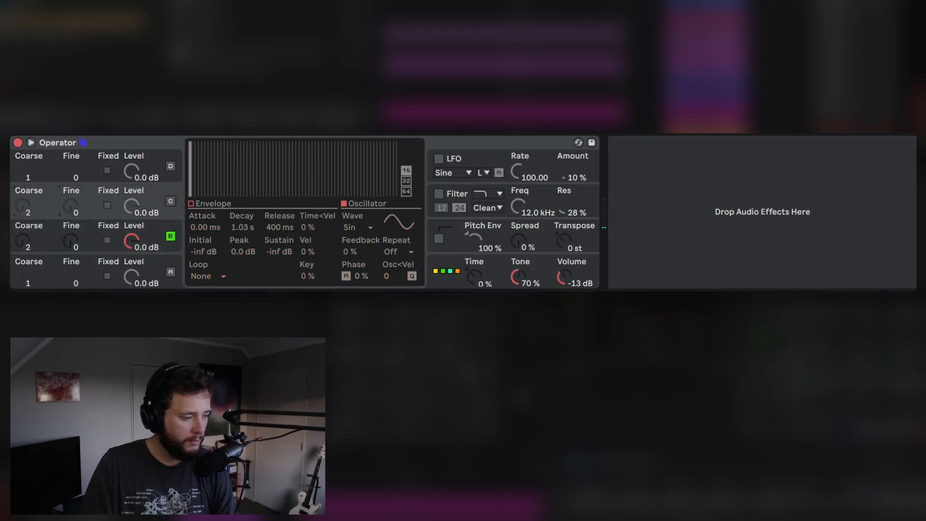
pyautogui.click(172, 201)
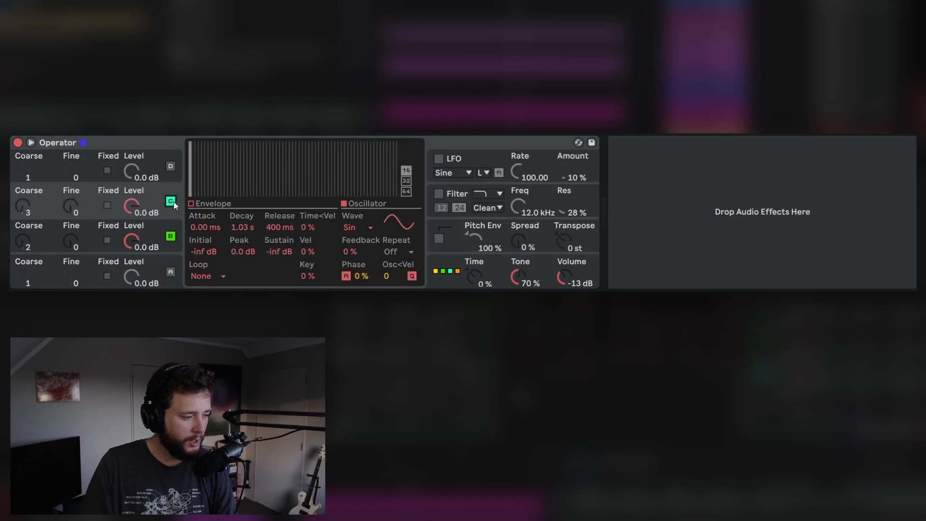
pyautogui.click(171, 237)
pyautogui.click(49, 207)
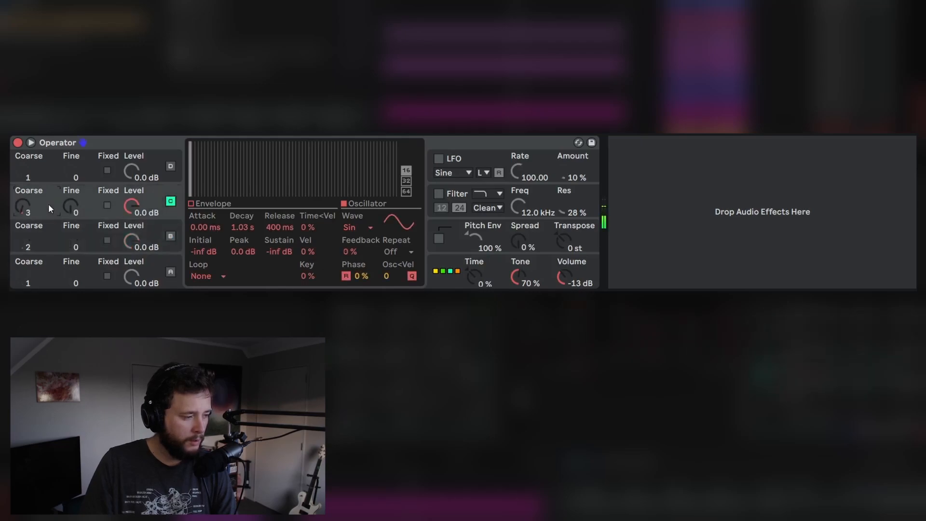
pyautogui.moveTo(357, 252); pyautogui.dragTo(358, 247)
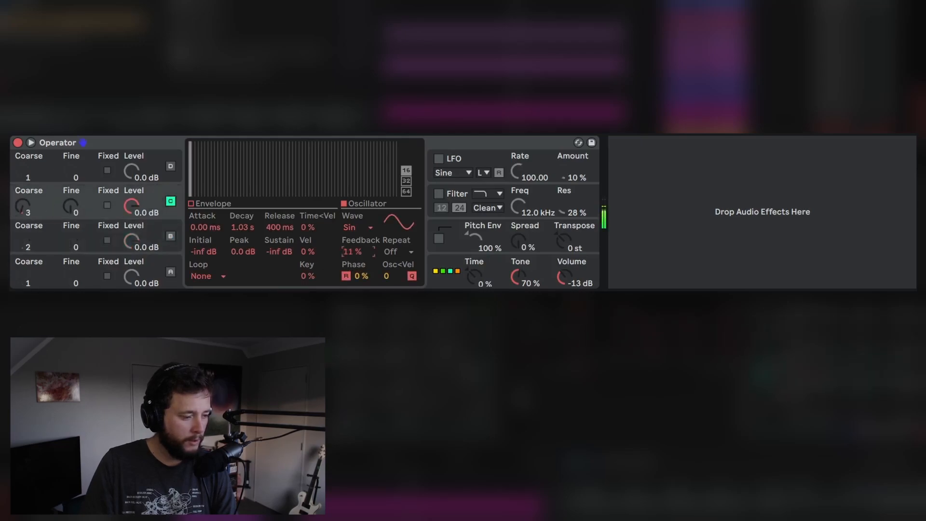
# - Switch from oscillator C to oscillator D alone, with coarse 5 and 69% feedback
pyautogui.click(128, 174)
pyautogui.click(171, 166)
pyautogui.click(170, 202)
pyautogui.click(35, 172)
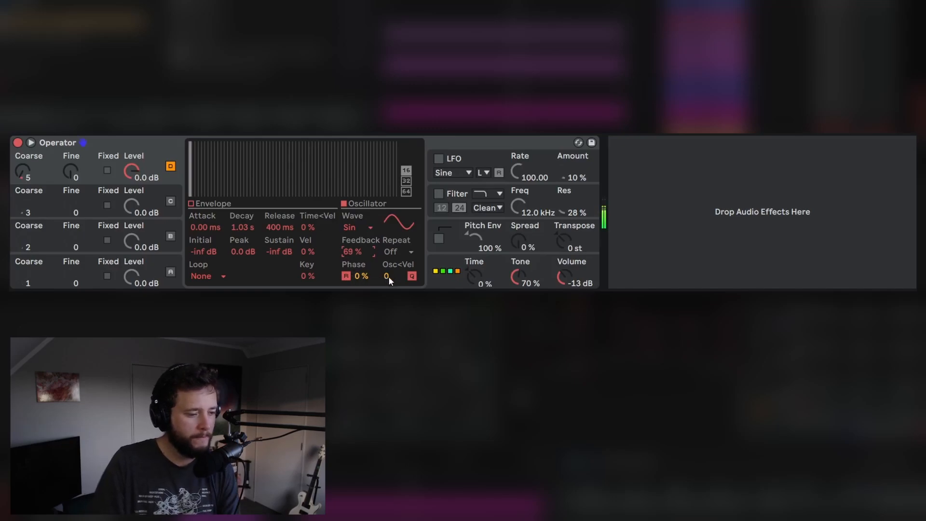
# - Turn all four oscillators back on and give oscillator A a looping envelope with 1.06 s decay and 1 ms release
pyautogui.click(173, 165)
pyautogui.click(172, 165)
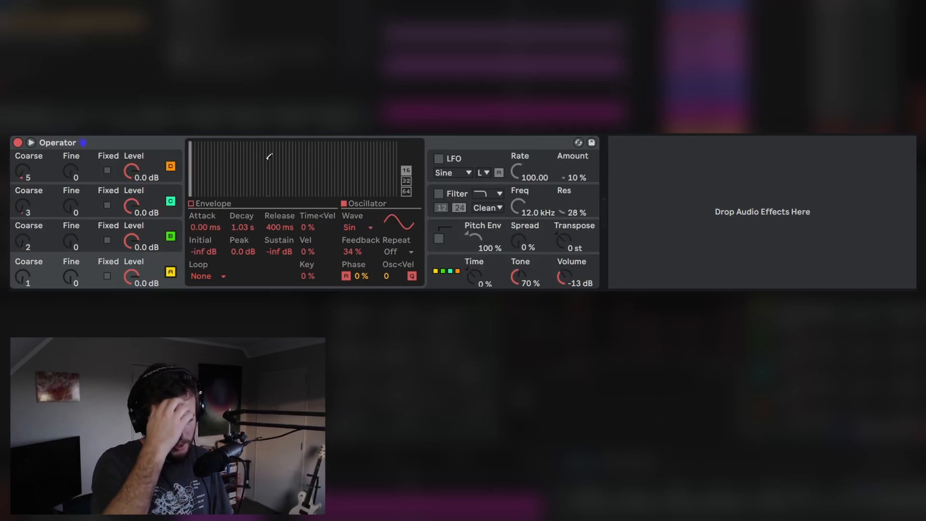
pyautogui.click(205, 276)
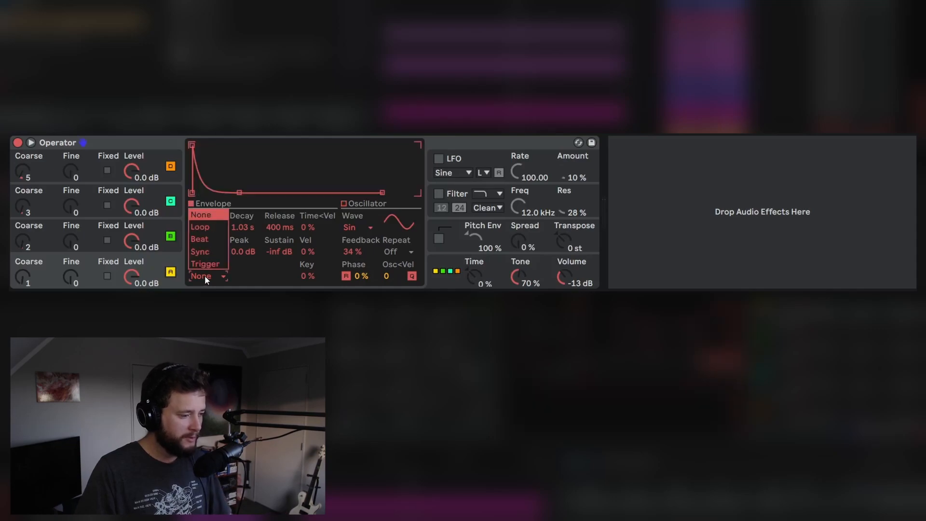
pyautogui.click(205, 276)
pyautogui.click(211, 280)
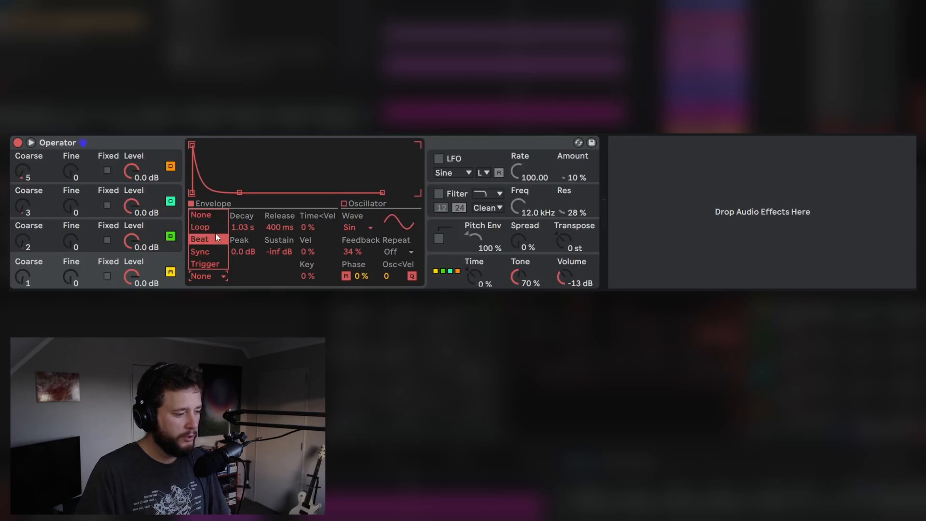
pyautogui.click(208, 227)
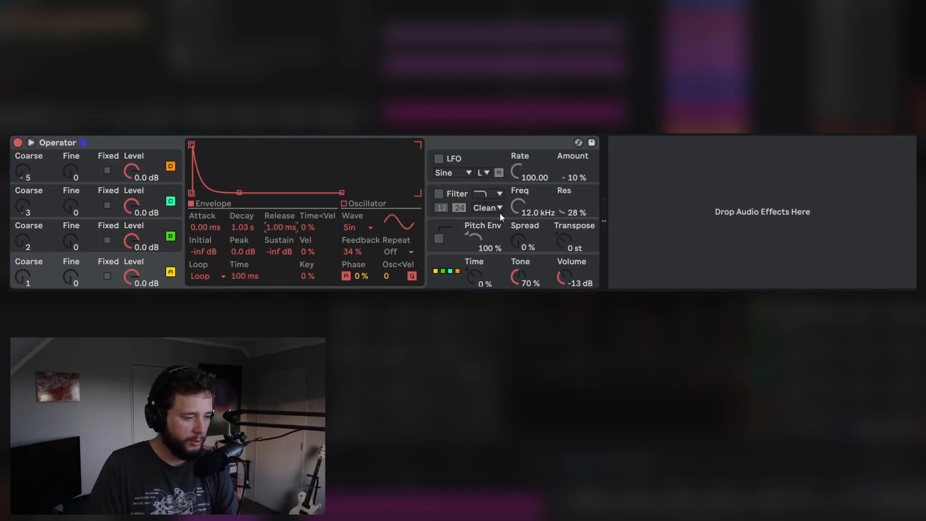
pyautogui.click(248, 230)
pyautogui.moveTo(248, 229); pyautogui.dragTo(237, 222)
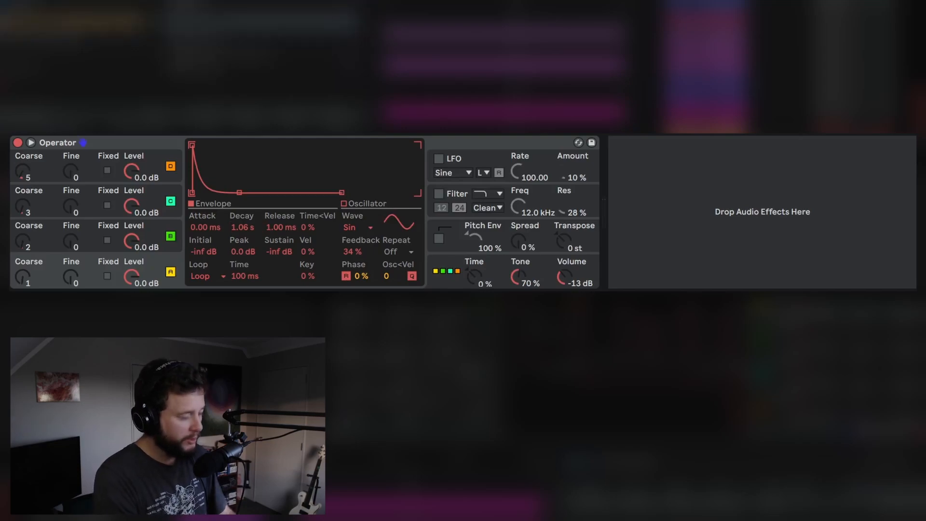
# - Add an LFO device after Operator and map it to oscillator A's envelope decay
pyautogui.moveTo(613, 140); pyautogui.dragTo(630, 244)
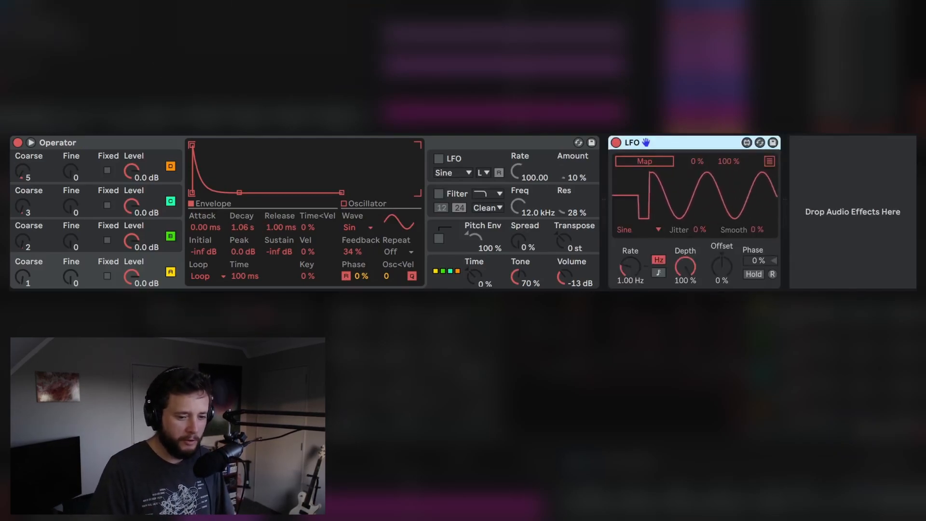
pyautogui.click(642, 161)
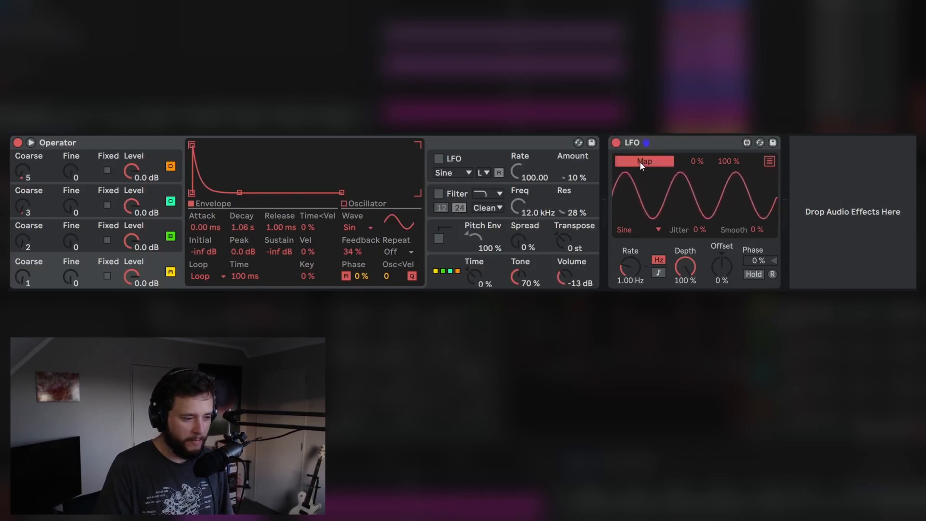
pyautogui.click(241, 228)
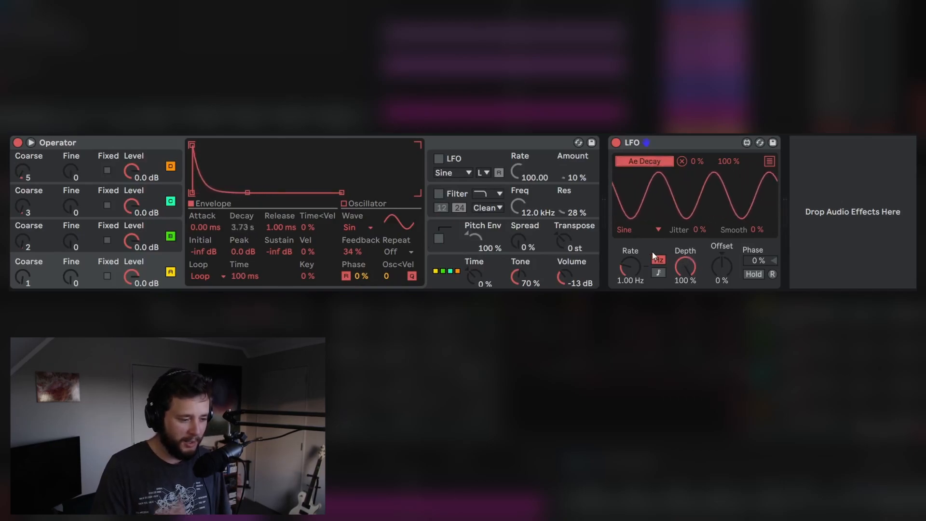
# - Set the LFO to a Random waveform with 100% smoothing and a 1.37 Hz rate
pyautogui.click(647, 227)
pyautogui.click(631, 308)
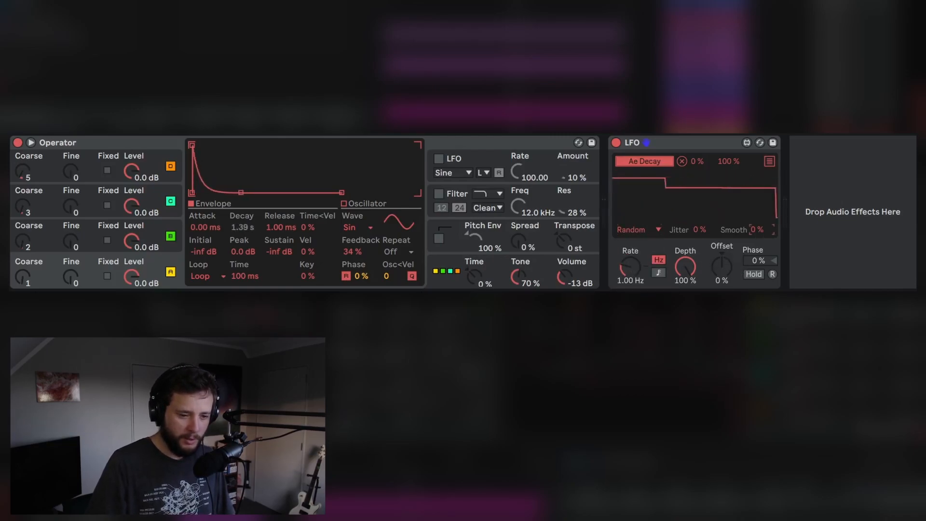
pyautogui.click(756, 230)
pyautogui.moveTo(756, 228); pyautogui.dragTo(764, 230)
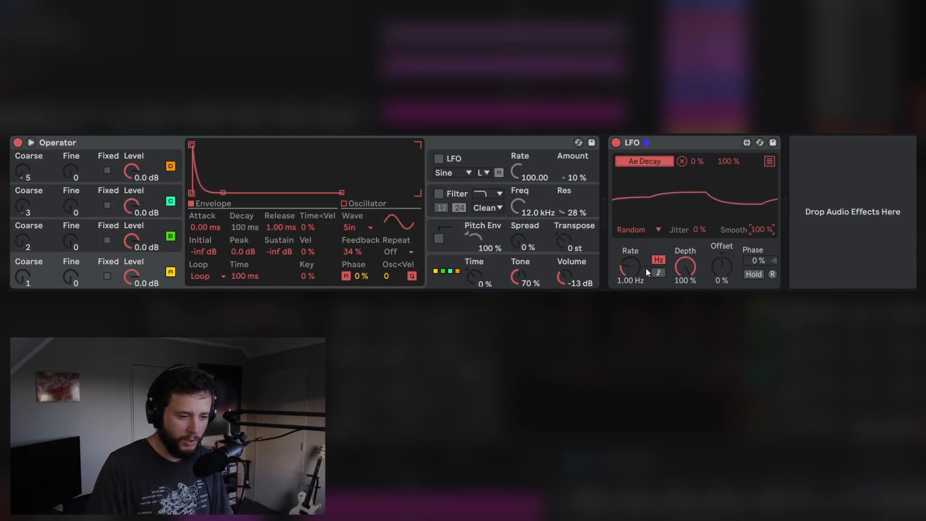
pyautogui.moveTo(630, 267)
pyautogui.mouseDown()
pyautogui.moveTo(630, 257)
pyautogui.moveTo(629, 283)
pyautogui.moveTo(628, 273)
pyautogui.mouseUp()
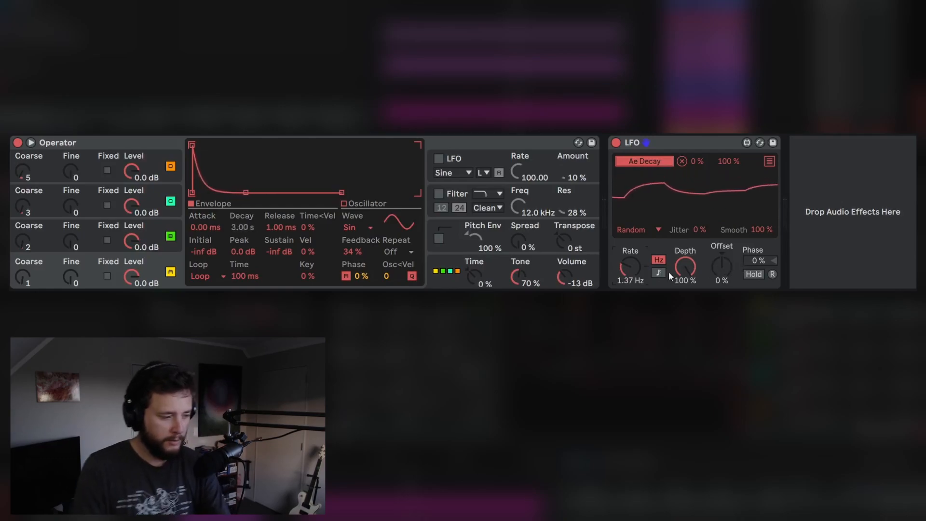
# - Isolate oscillator A and reduce the LFO's depth to 61.4% with a -20% offset
pyautogui.click(170, 201)
pyautogui.click(171, 166)
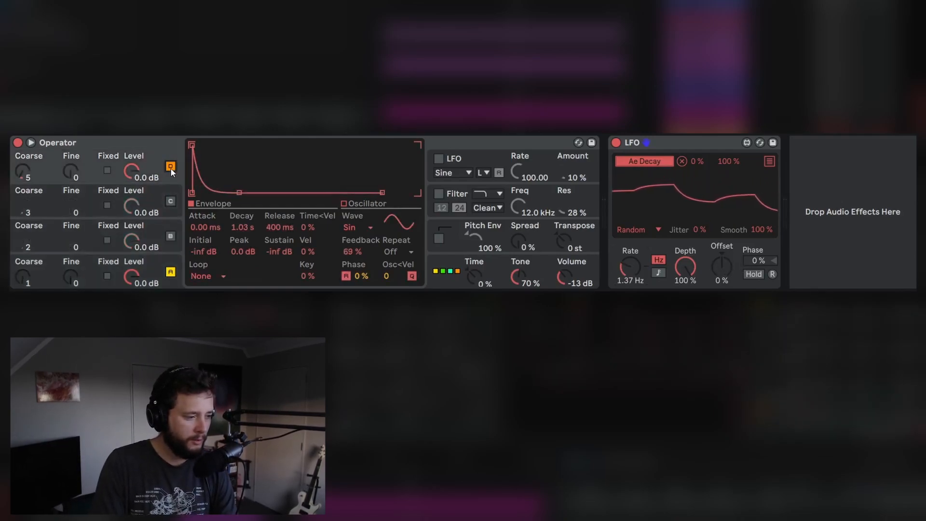
pyautogui.click(72, 275)
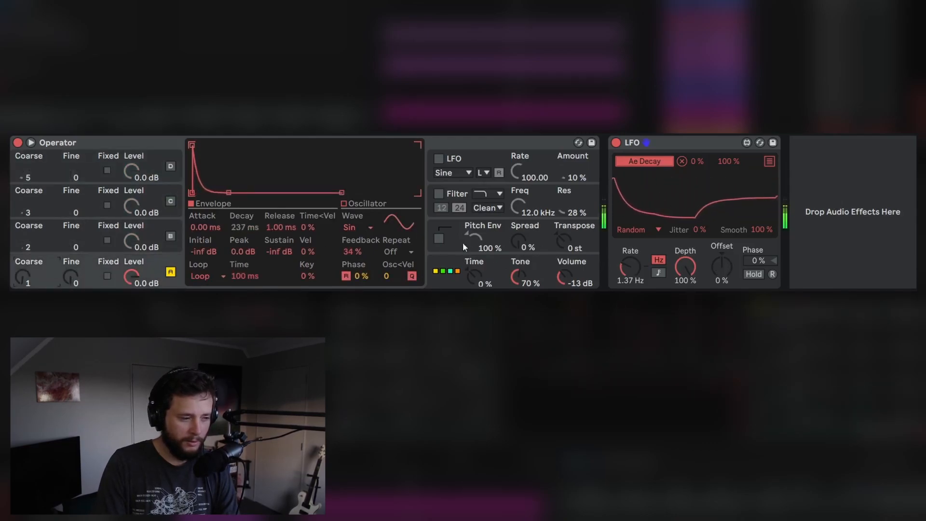
pyautogui.moveTo(685, 267); pyautogui.dragTo(722, 273)
pyautogui.click(722, 267)
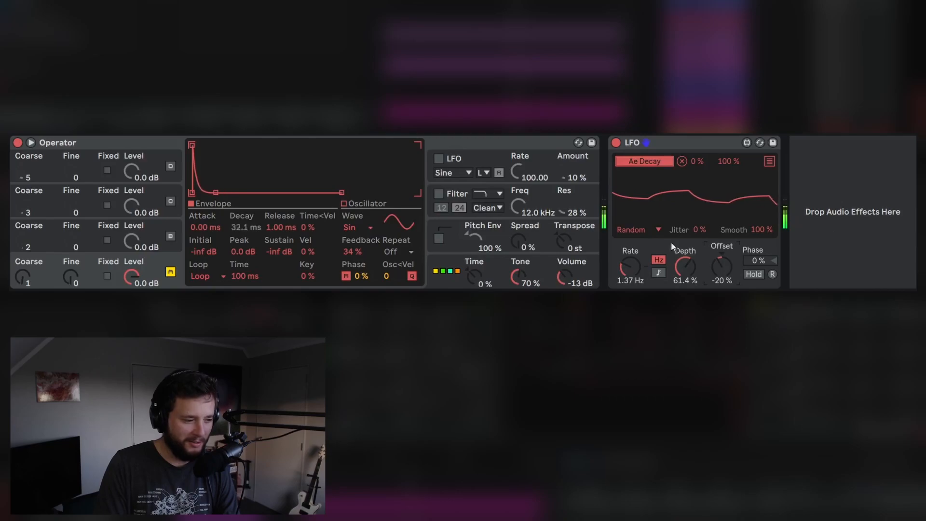
pyautogui.click(823, 253)
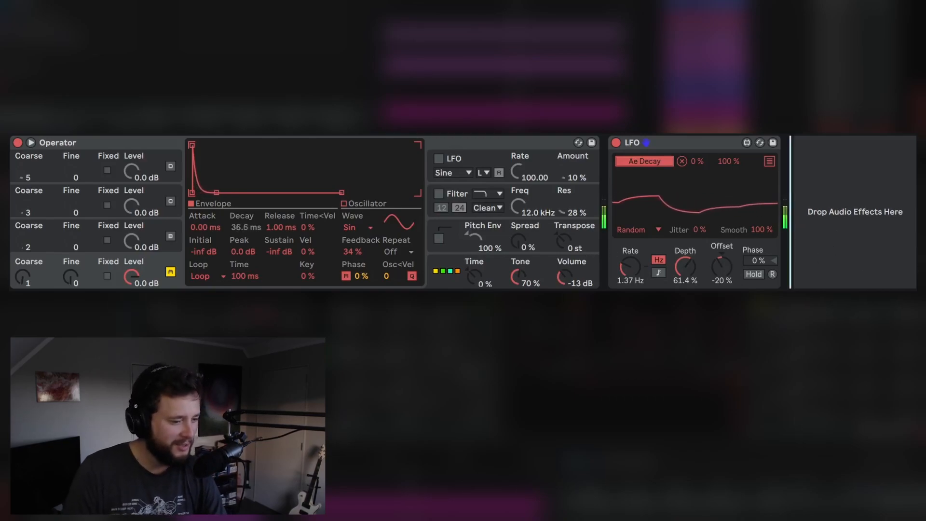
# - Duplicate the LFO device three times so there is one for each oscillator
pyautogui.click(56, 238)
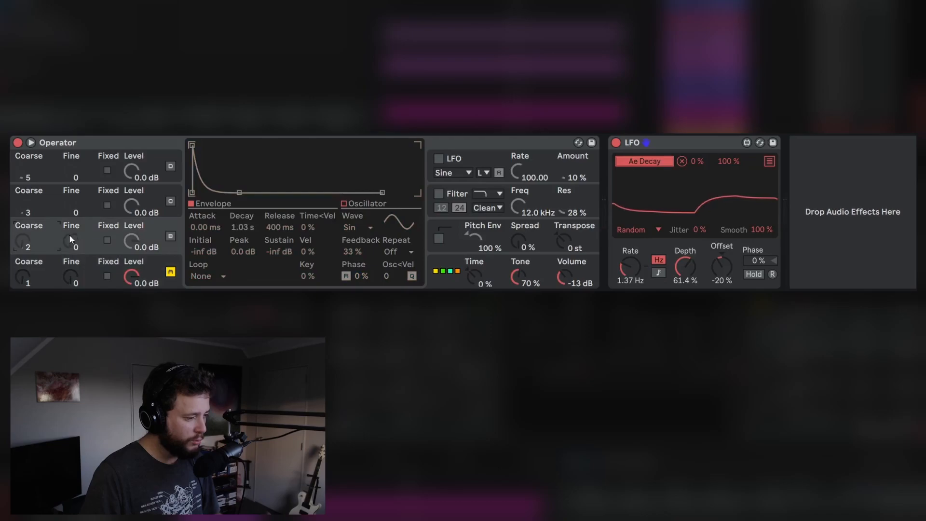
pyautogui.click(666, 140)
pyautogui.hotkey('ctrl', 'd')
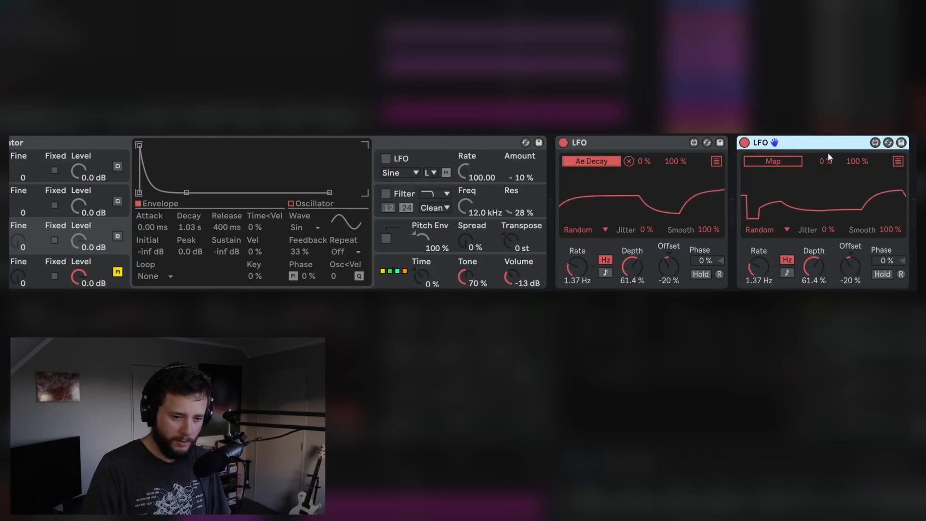
pyautogui.hotkey('ctrl', 'd')
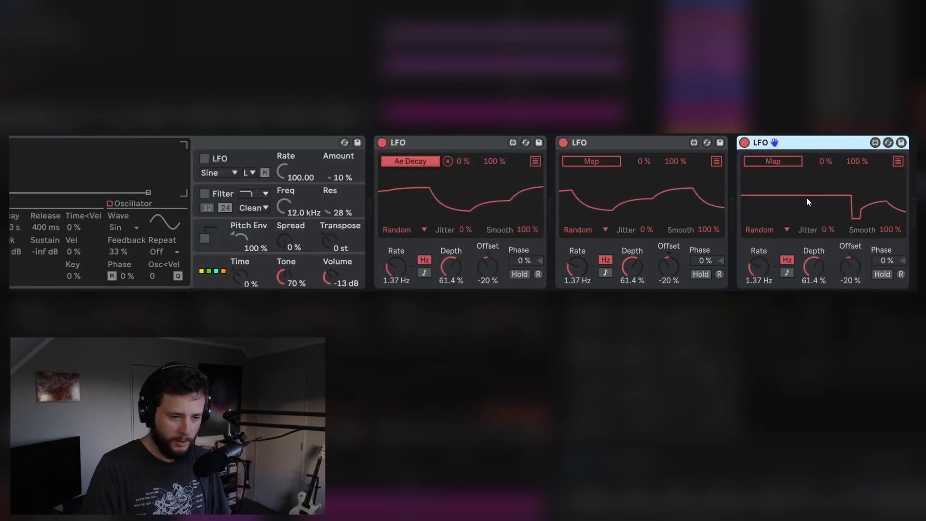
pyautogui.hotkey('ctrl', 'd')
pyautogui.hscroll(-5, 661, 154)
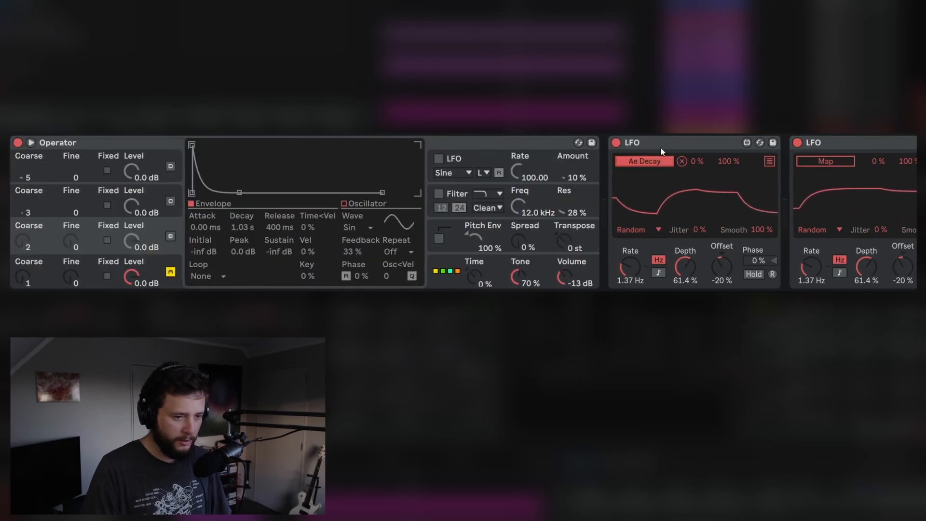
# - Collapse the first LFO, turn on oscillator B and map the second LFO to its envelope decay
pyautogui.click(661, 147)
pyautogui.doubleClick(660, 144)
pyautogui.click(170, 236)
pyautogui.click(680, 161)
pyautogui.click(242, 226)
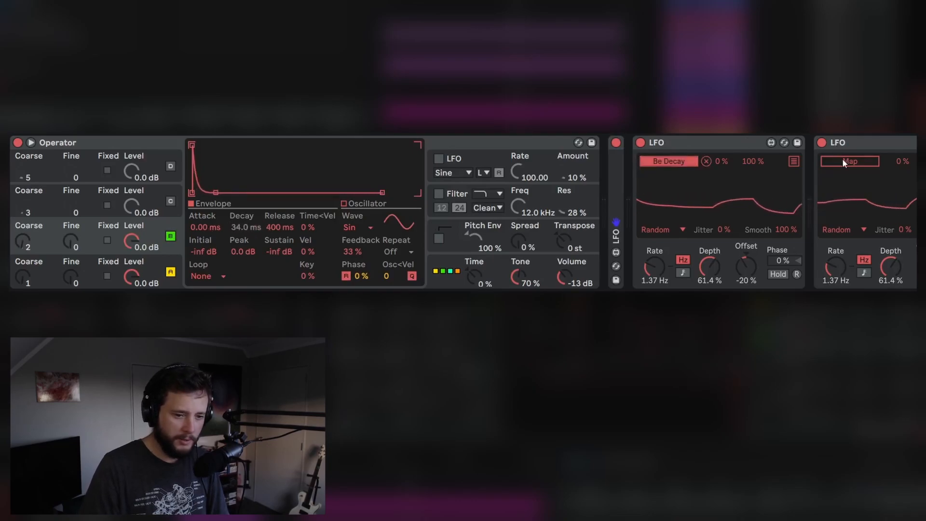
# - Turn on oscillator C and map the third LFO to its envelope decay, collapsing the second and third LFOs
pyautogui.click(170, 201)
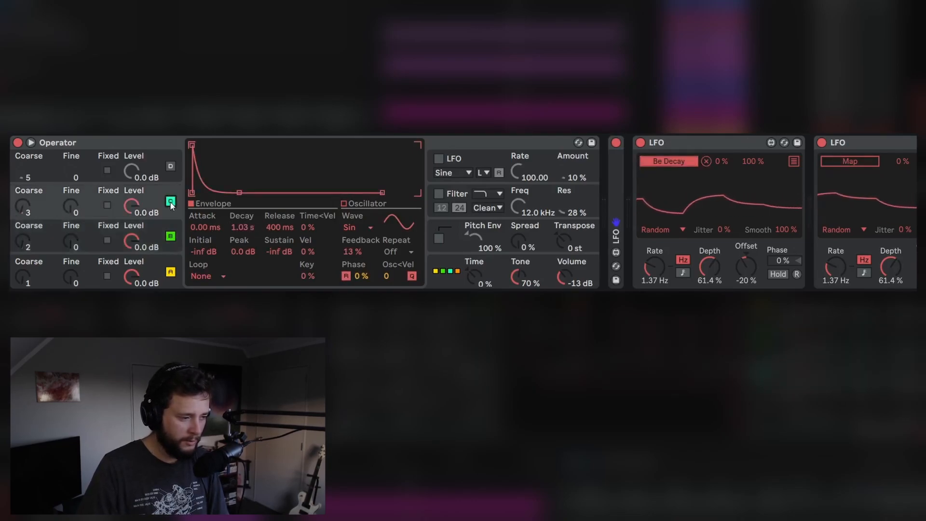
pyautogui.click(699, 143)
pyautogui.doubleClick(700, 143)
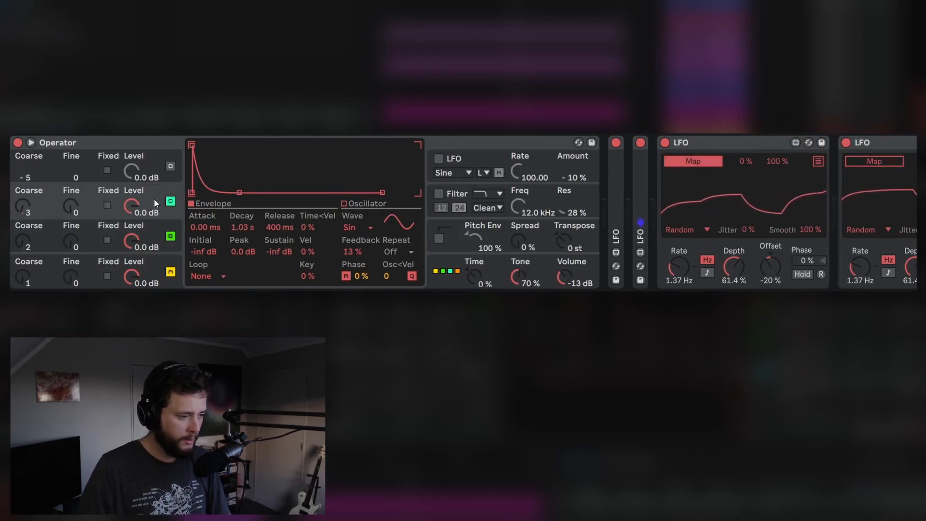
pyautogui.doubleClick(709, 143)
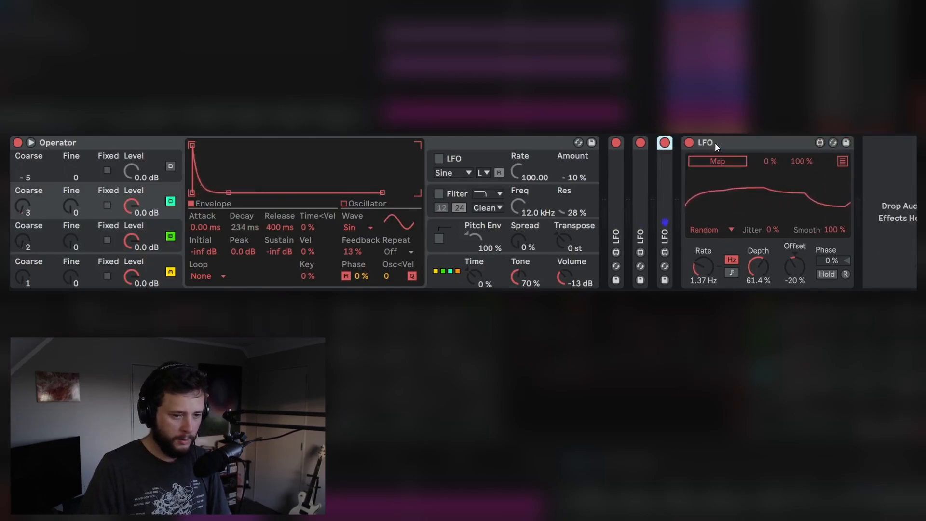
# - Turn on oscillator D, map the fourth LFO to its envelope decay and collapse that LFO
pyautogui.click(171, 166)
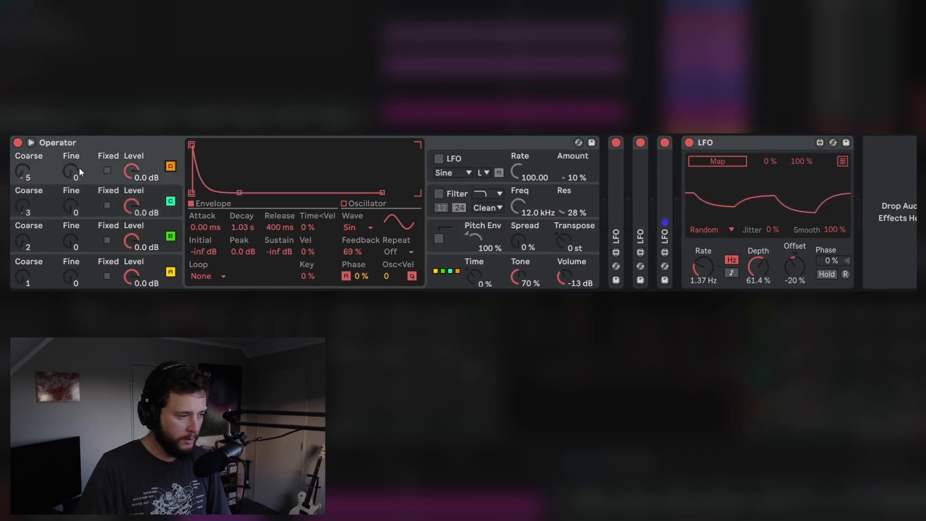
pyautogui.click(711, 157)
pyautogui.click(242, 227)
pyautogui.doubleClick(747, 144)
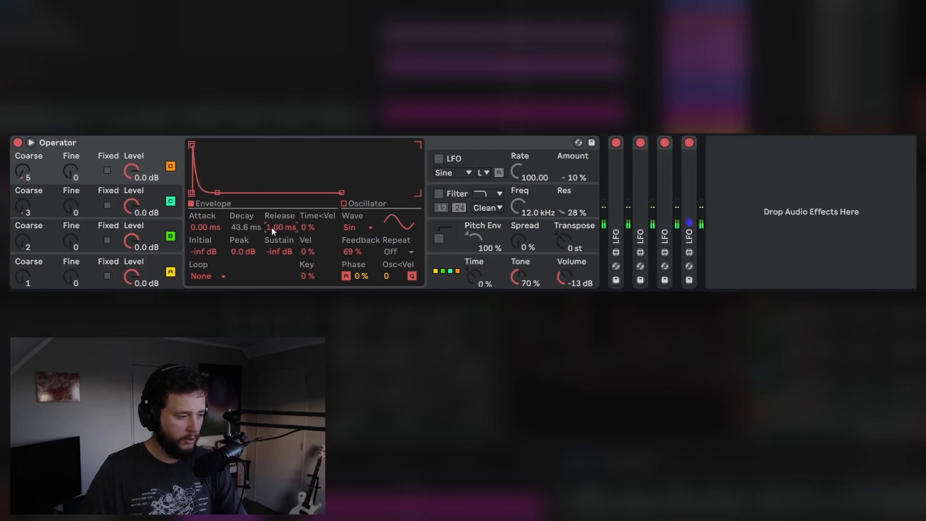
# - Set the envelope release of oscillators D, C and B to 1 ms
pyautogui.click(57, 202)
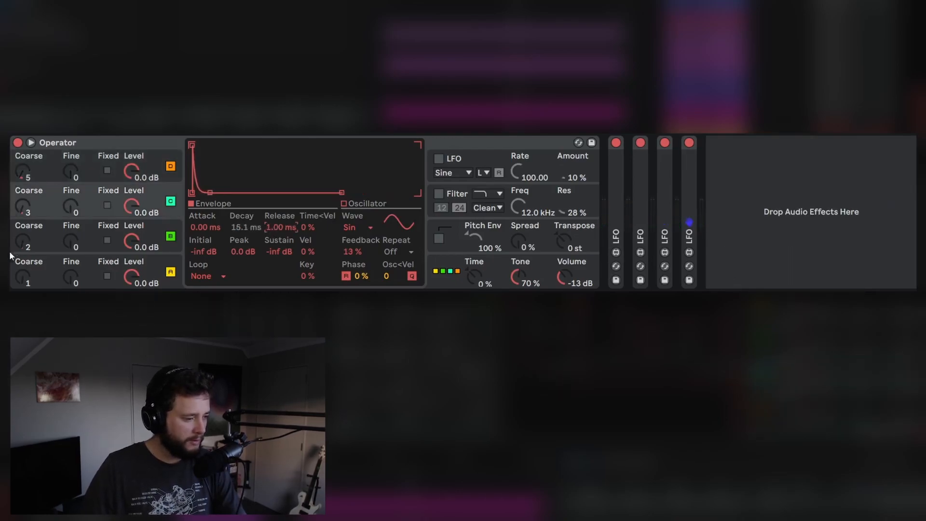
pyautogui.click(159, 239)
pyautogui.click(44, 268)
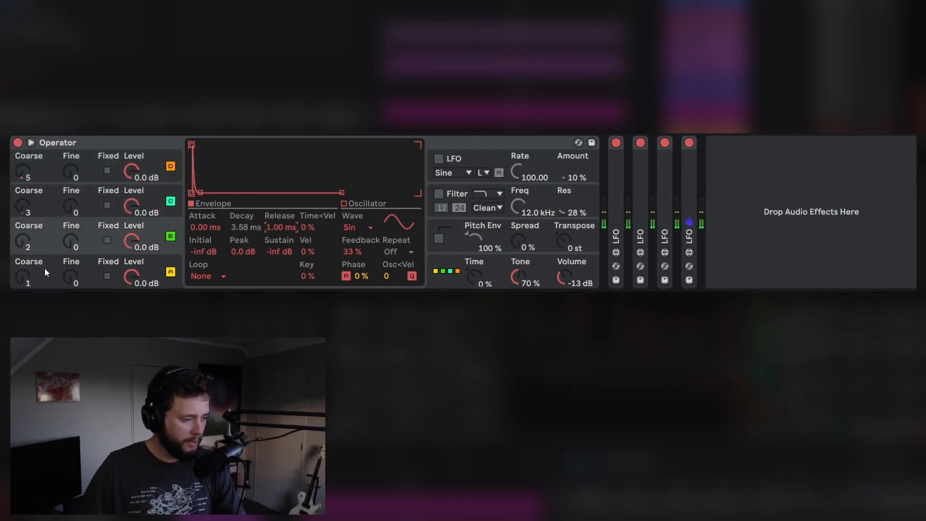
# - Set the envelopes of oscillators B, C and D to Loop mode
pyautogui.click(204, 274)
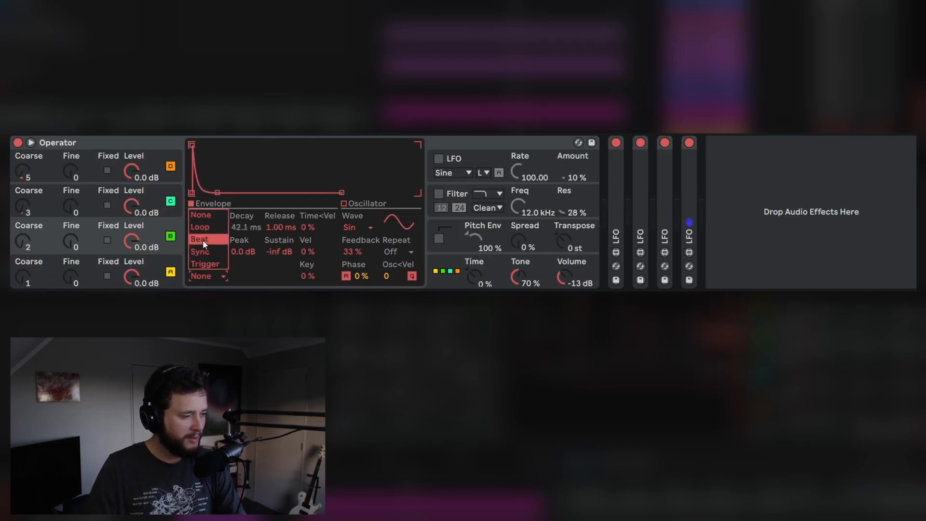
pyautogui.click(64, 213)
pyautogui.click(65, 213)
pyautogui.click(219, 276)
pyautogui.click(200, 227)
pyautogui.click(112, 176)
pyautogui.click(205, 276)
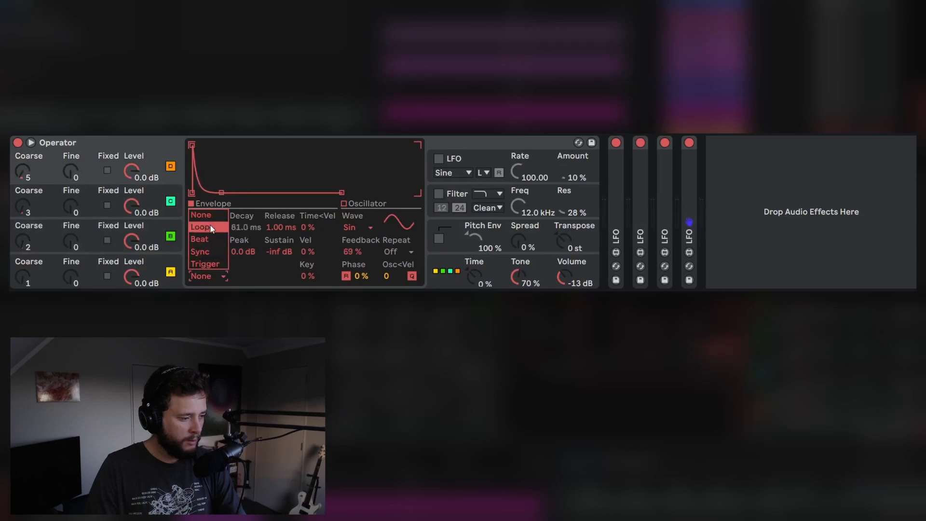
pyautogui.click(200, 227)
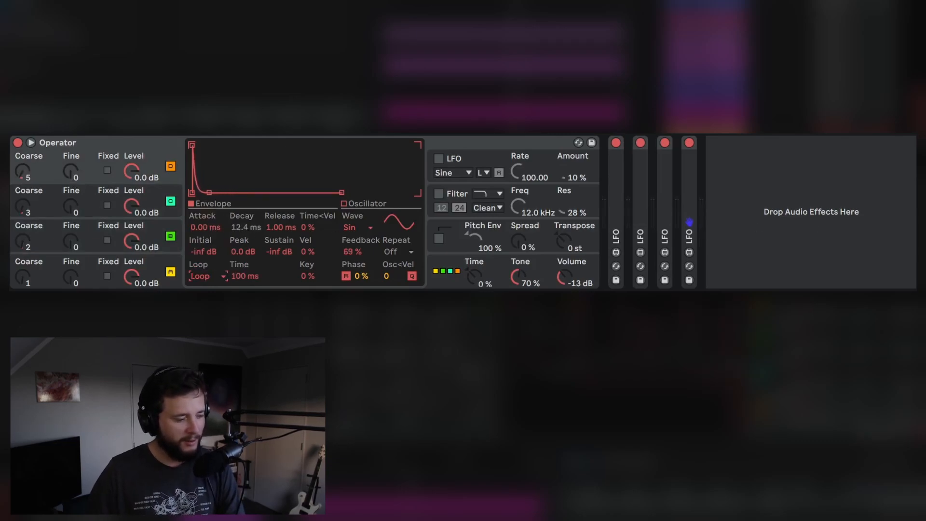
pyautogui.moveTo(245, 227); pyautogui.dragTo(245, 203)
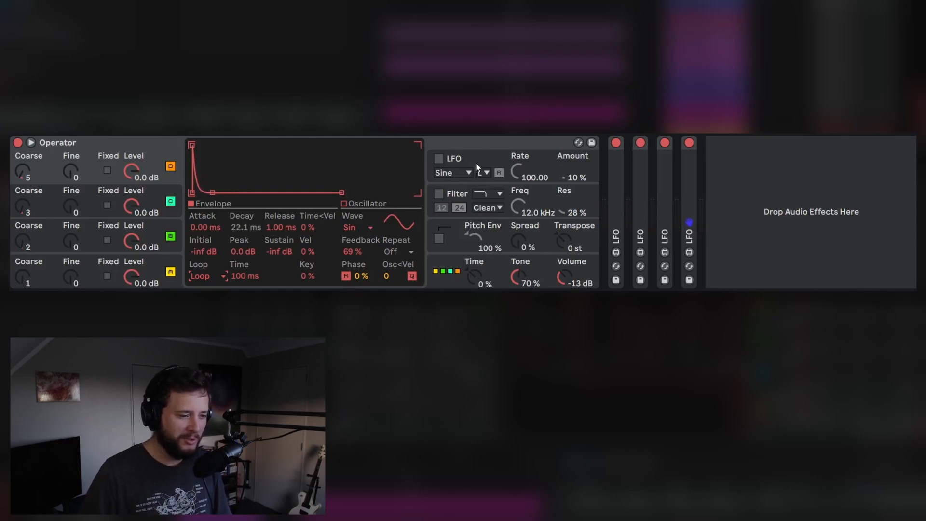
# - Enable the pitch envelope and shape it to fall to -48 st at sustain and end, with a 1.47 s decay
pyautogui.click(447, 238)
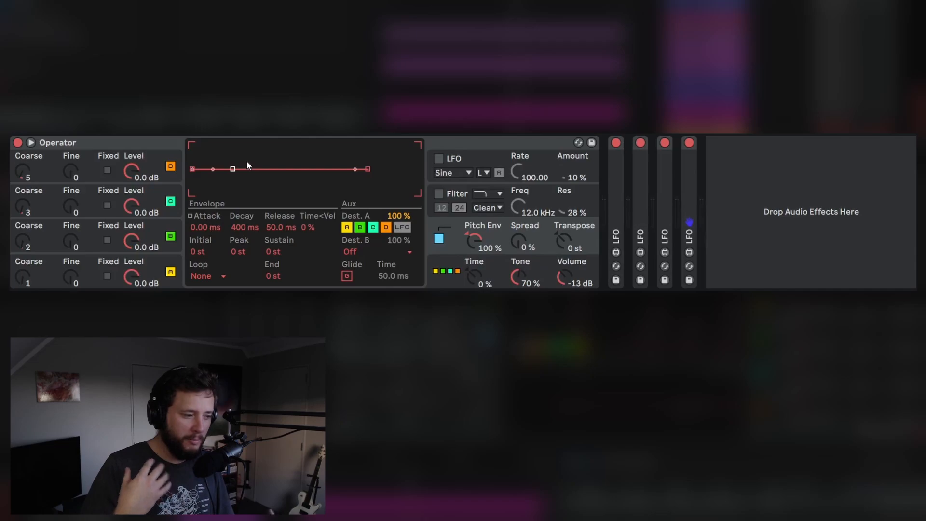
pyautogui.moveTo(233, 169); pyautogui.dragTo(234, 193)
pyautogui.moveTo(368, 169); pyautogui.dragTo(367, 193)
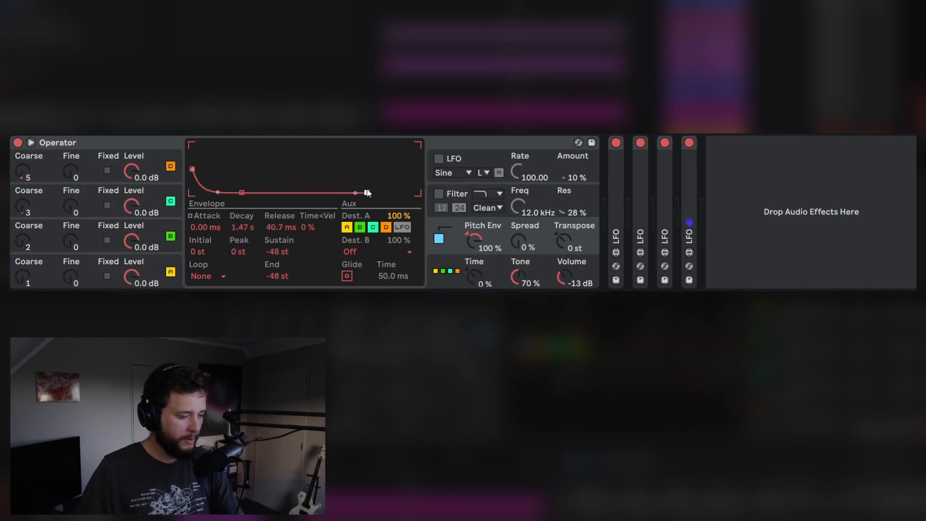
# - Switch off oscillators A, B, C and D as pitch envelope destinations and set destination B to Volume
pyautogui.click(347, 227)
pyautogui.click(359, 226)
pyautogui.click(373, 227)
pyautogui.click(386, 227)
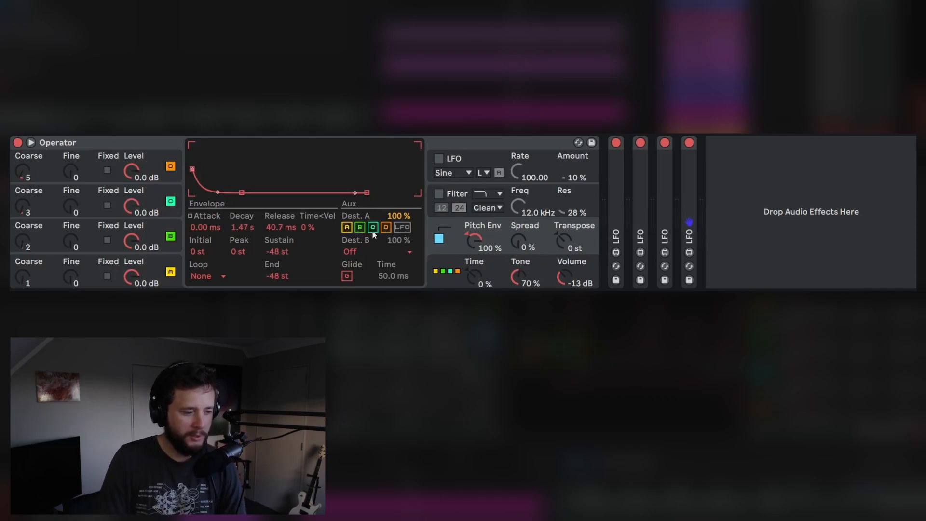
pyautogui.click(360, 248)
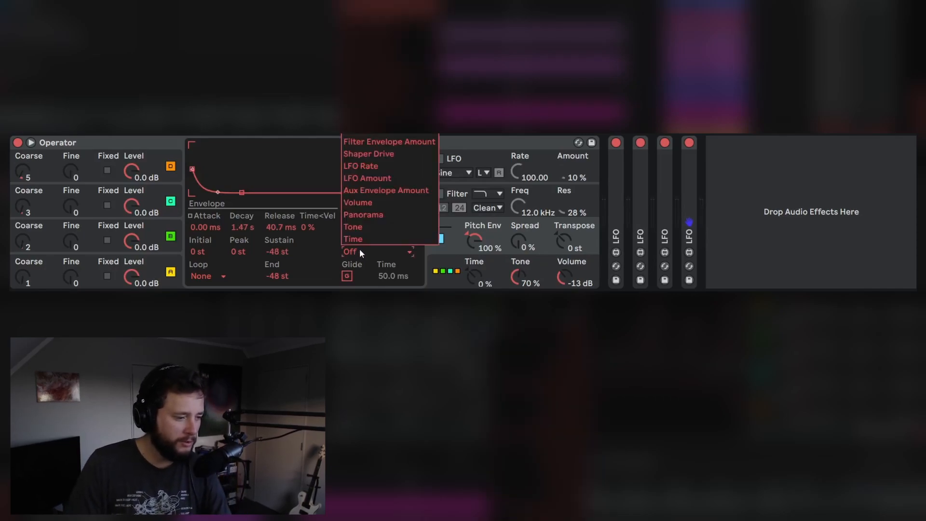
pyautogui.click(377, 205)
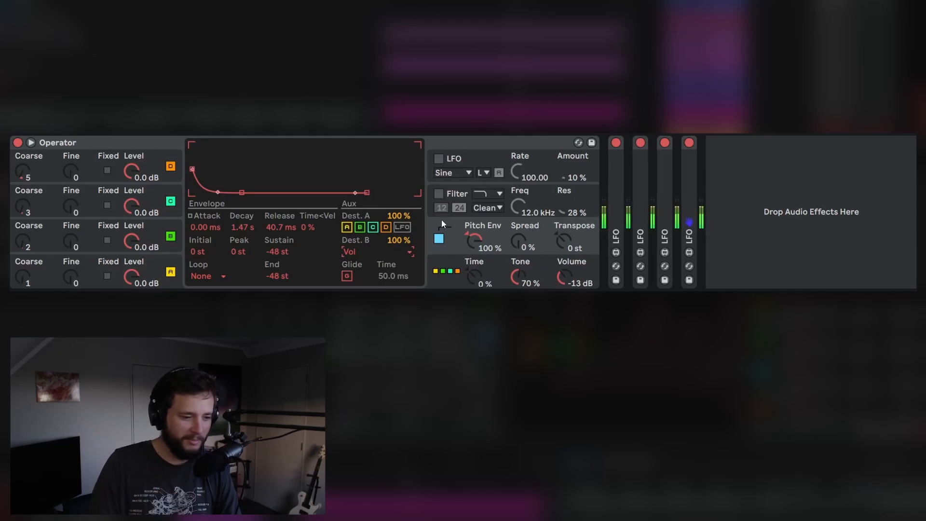
# - Set Operator's volume to -6.7 dB and audition it through a Hybrid Reverb added after the four LFOs
pyautogui.moveTo(562, 277)
pyautogui.mouseDown()
pyautogui.moveTo(562, 258)
pyautogui.moveTo(559, 284)
pyautogui.mouseUp()
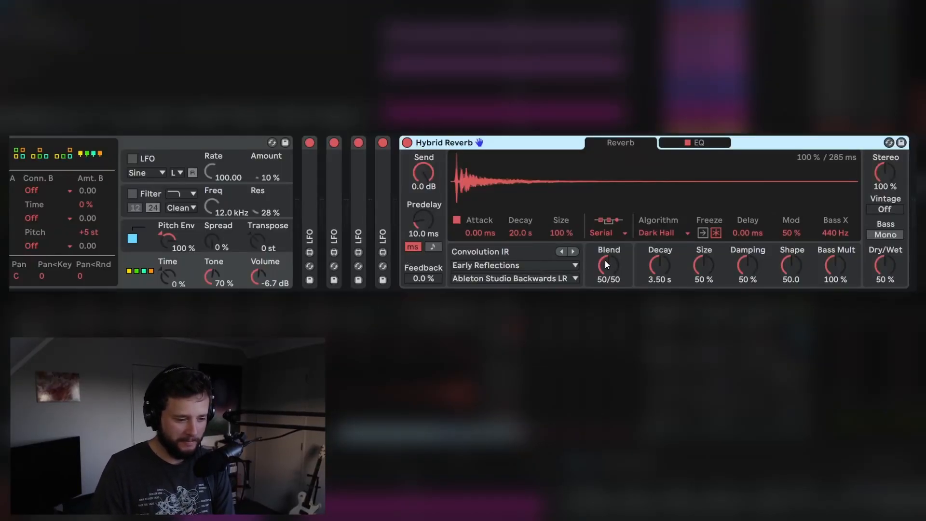
pyautogui.press('space')
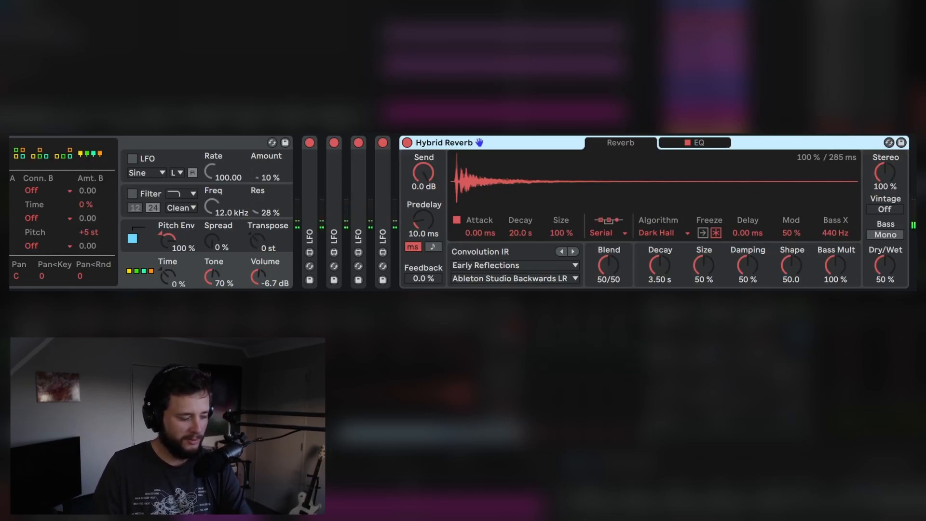
pyautogui.moveTo(342, 311)
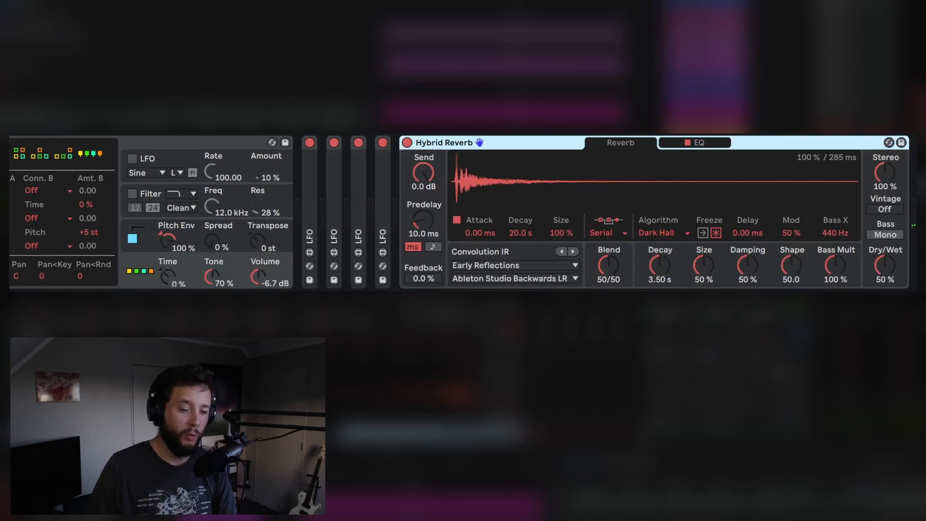
# - Sweep Operator's global Time between 100 % and -100 % while listening, and leave it at 19 %
pyautogui.hscroll(-6, 463, 212)
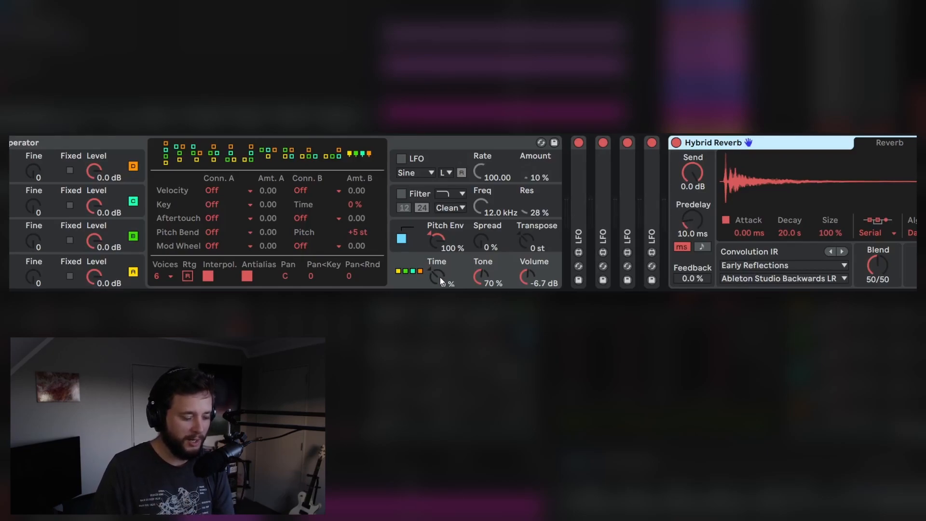
pyautogui.moveTo(438, 284); pyautogui.dragTo(438, 251)
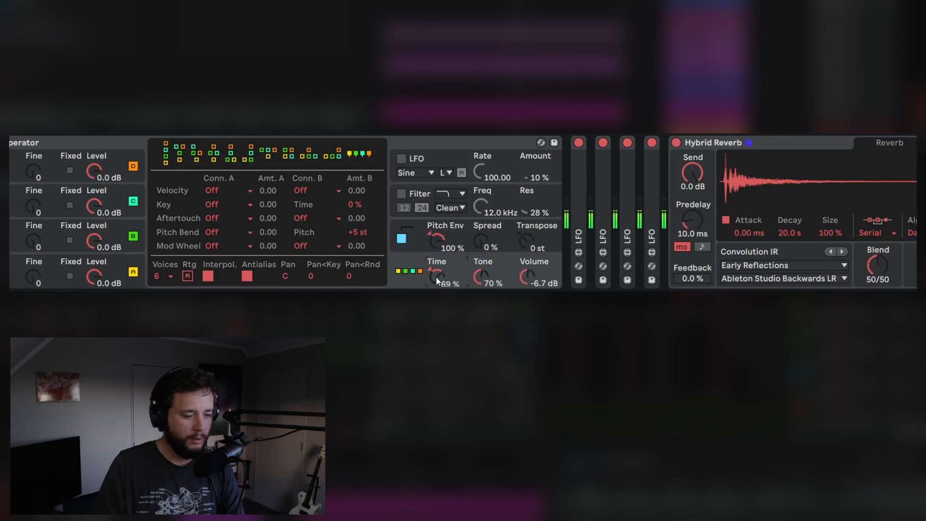
pyautogui.moveTo(437, 281); pyautogui.dragTo(437, 266)
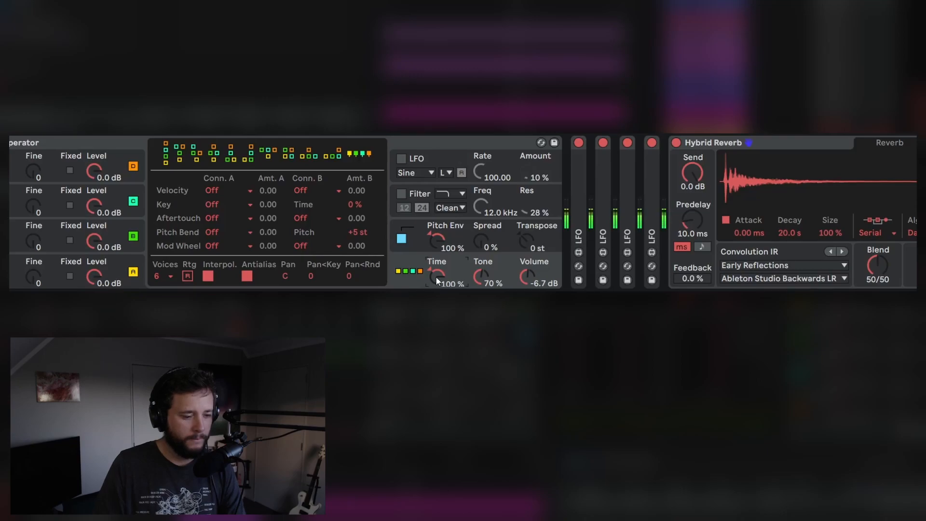
pyautogui.moveTo(436, 276); pyautogui.dragTo(436, 338)
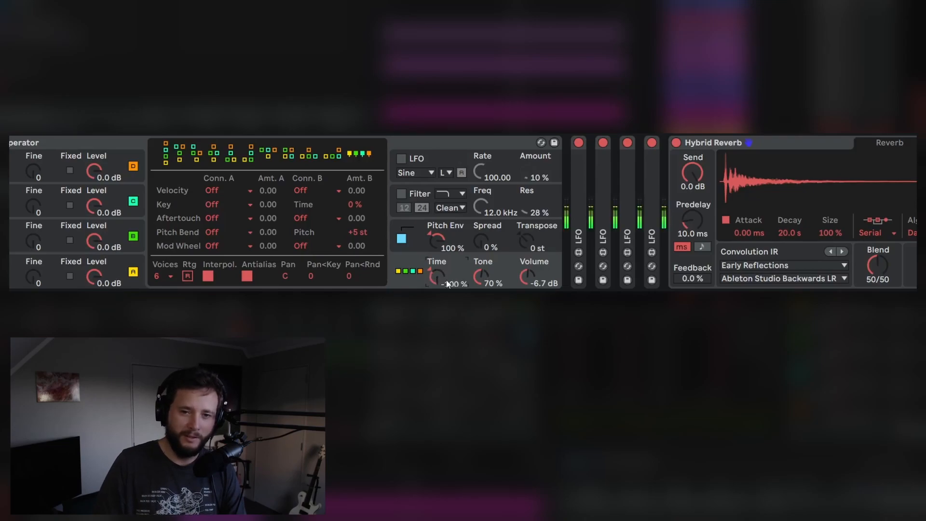
pyautogui.moveTo(432, 277); pyautogui.dragTo(433, 245)
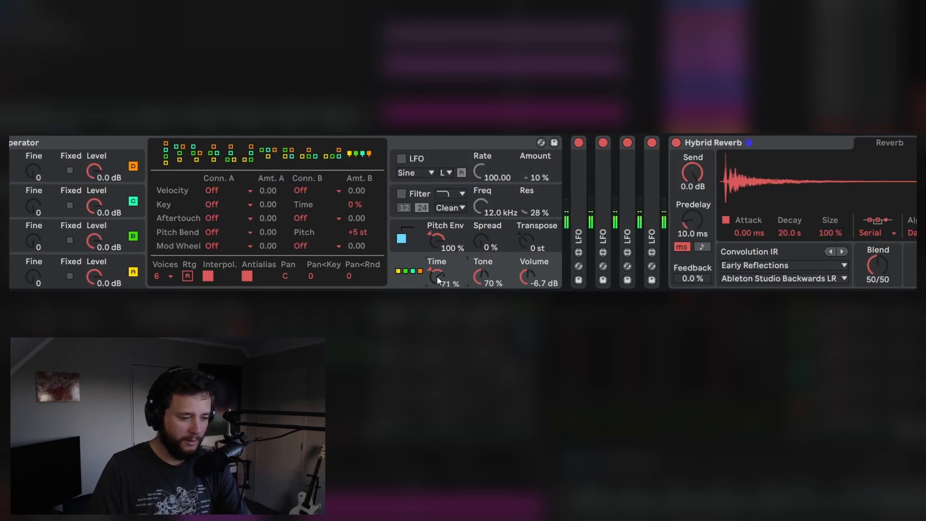
pyautogui.moveTo(437, 276); pyautogui.dragTo(437, 328)
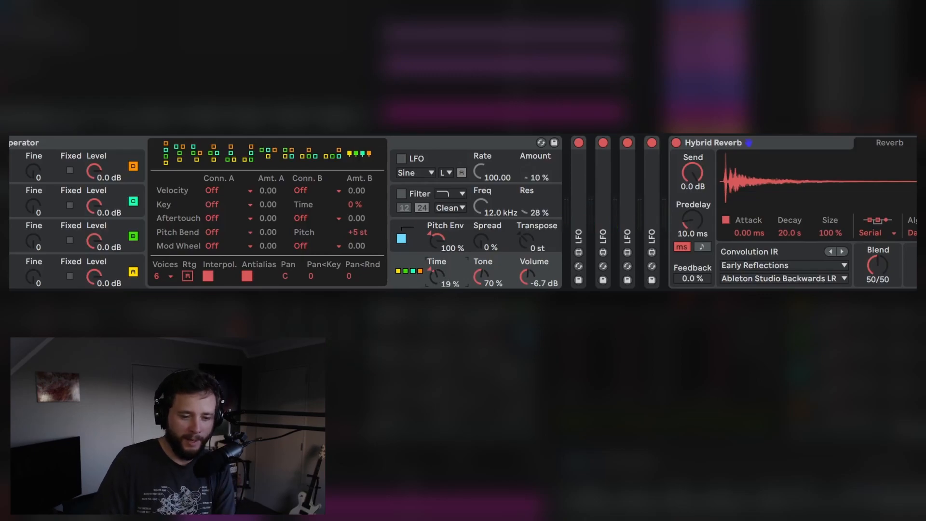
# - Set Hybrid Reverb's Blend to 100/0 and its convolution IR category to Textures
pyautogui.scroll(-5, 724, 275)
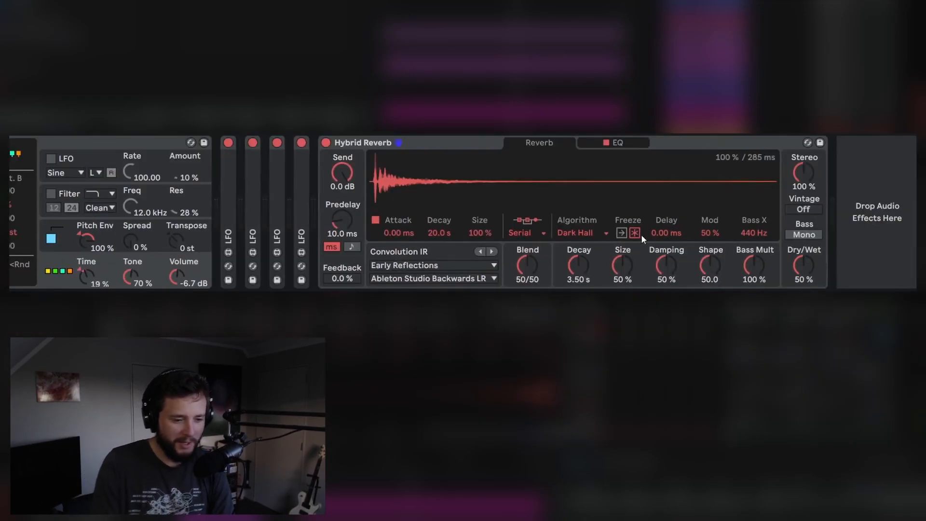
pyautogui.moveTo(529, 258); pyautogui.dragTo(528, 226)
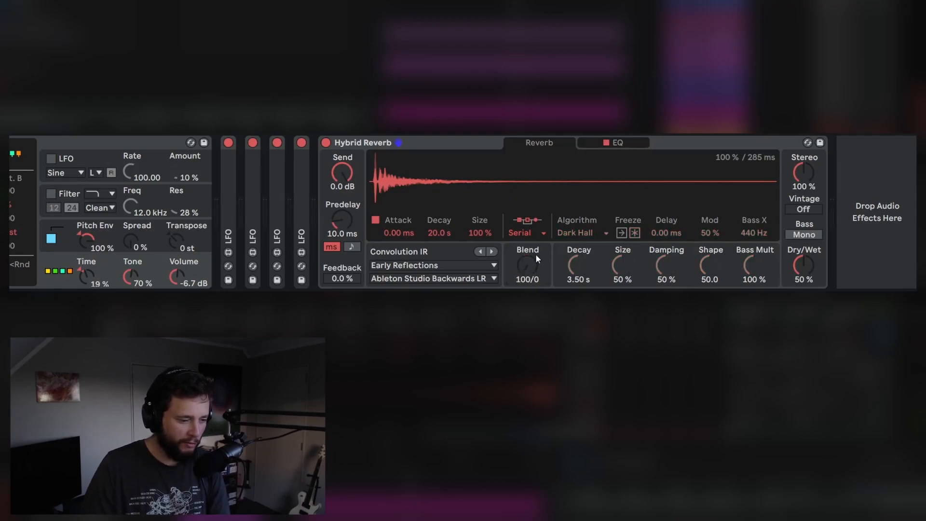
pyautogui.click(456, 267)
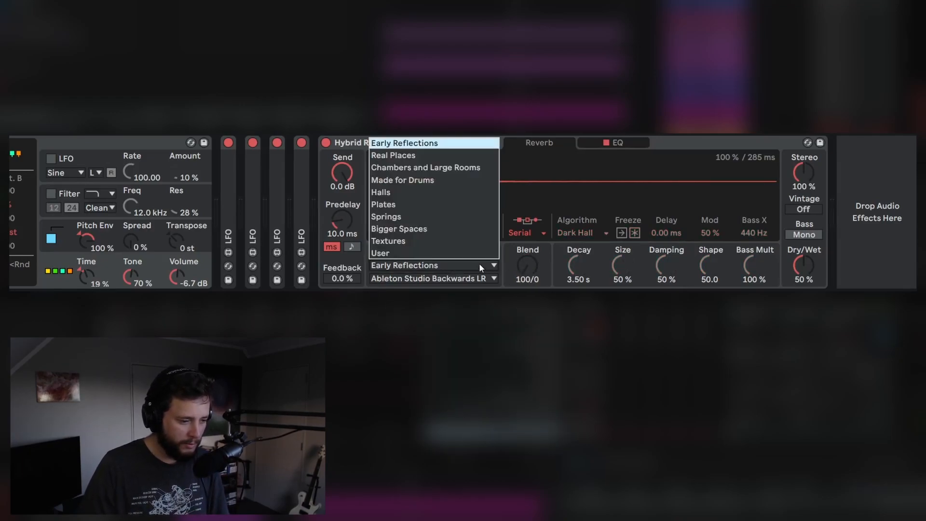
pyautogui.click(440, 243)
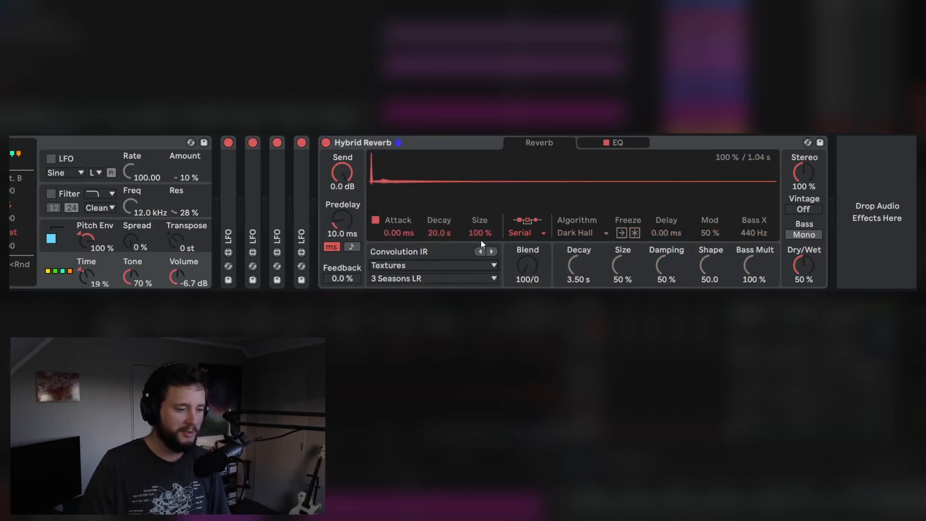
# - Try the Marbles and Chains impulse responses with the reverb's Dry/Wet at 100 %
pyautogui.click(383, 280)
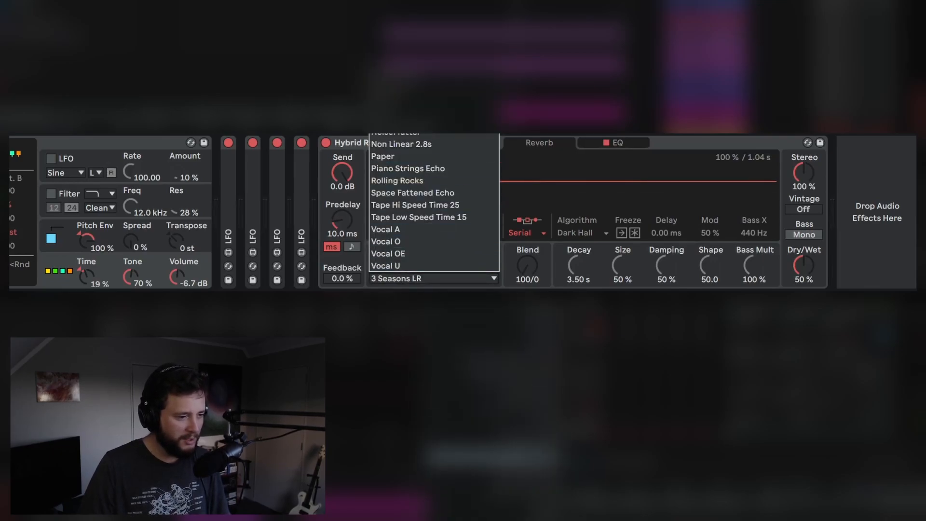
pyautogui.click(393, 120)
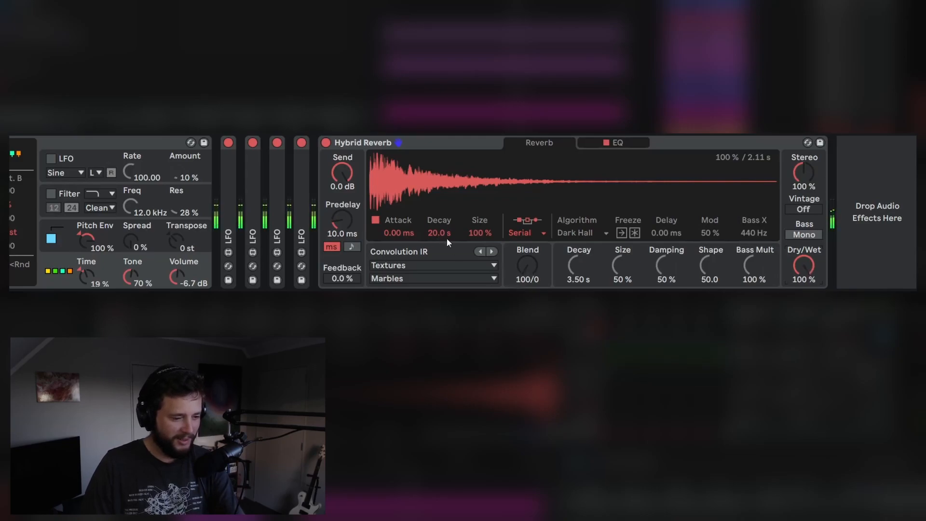
pyautogui.click(417, 279)
pyautogui.click(416, 116)
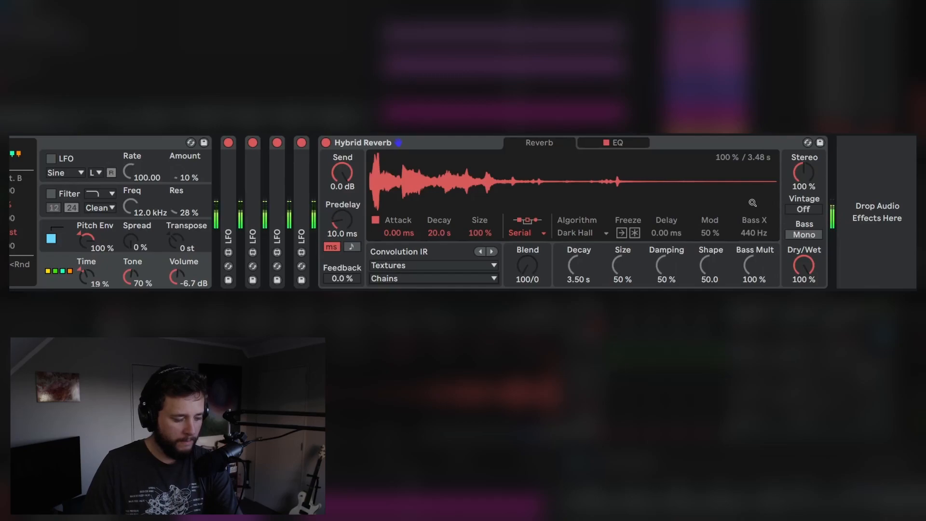
# - Load the Rolling Rocks impulse response and lower the reverb's Dry/Wet to 60 %
pyautogui.click(439, 278)
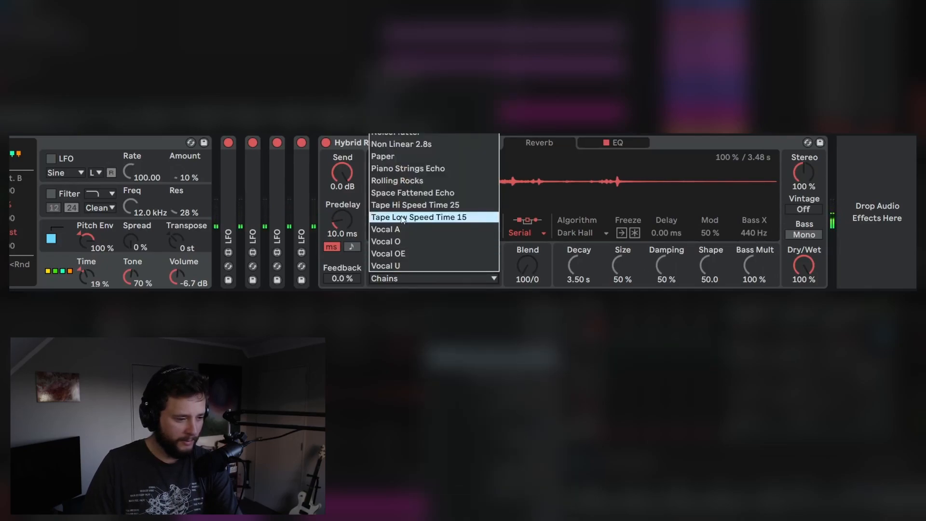
pyautogui.click(410, 180)
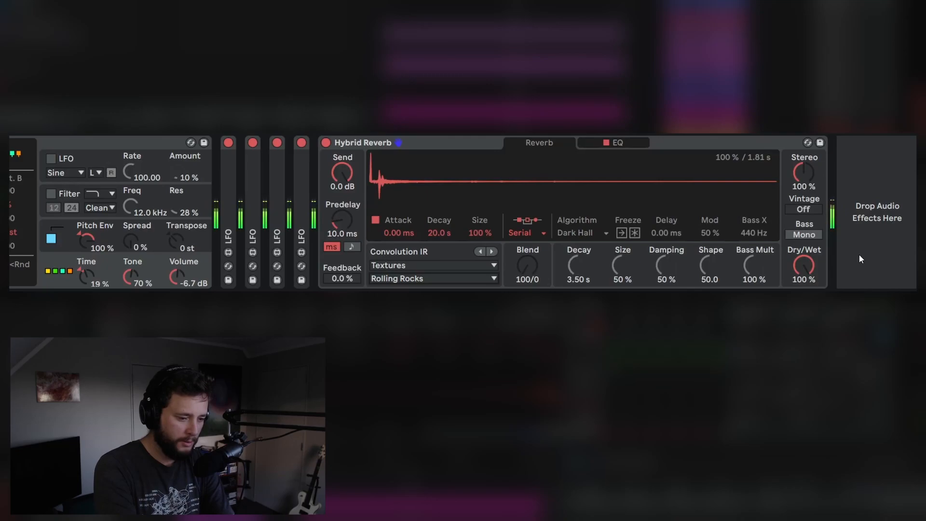
pyautogui.moveTo(804, 269); pyautogui.dragTo(805, 284)
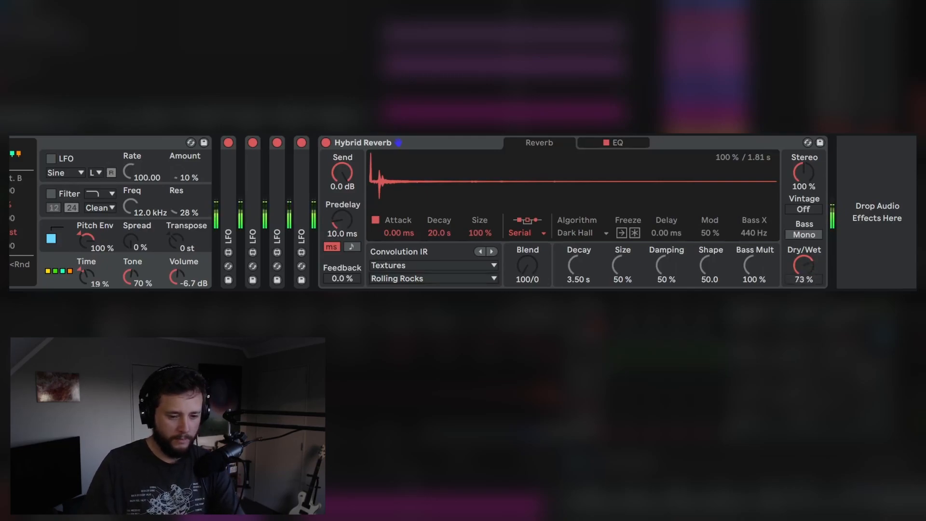
# - Set Hybrid Reverb's Blend to 45/55 and its algorithm to Tides
pyautogui.click(574, 232)
pyautogui.click(577, 245)
pyautogui.moveTo(528, 265); pyautogui.dragTo(528, 274)
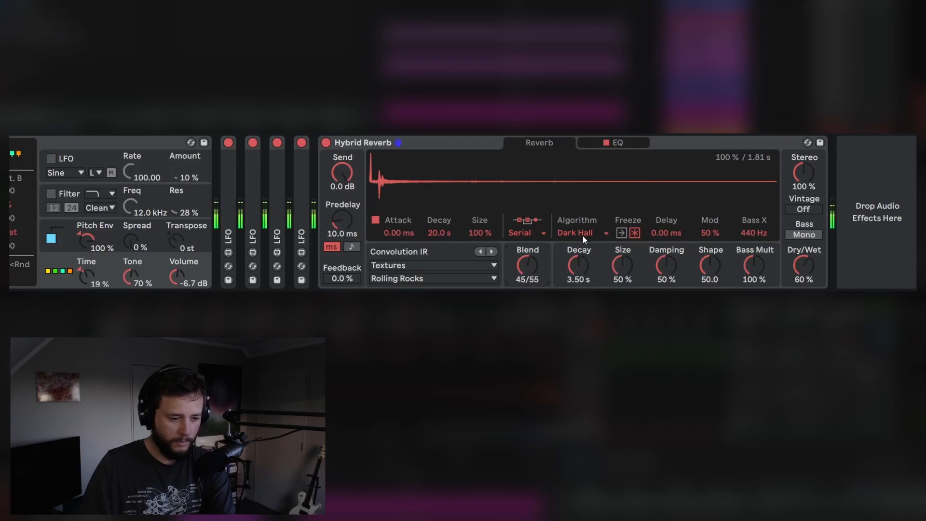
pyautogui.click(583, 234)
pyautogui.click(579, 281)
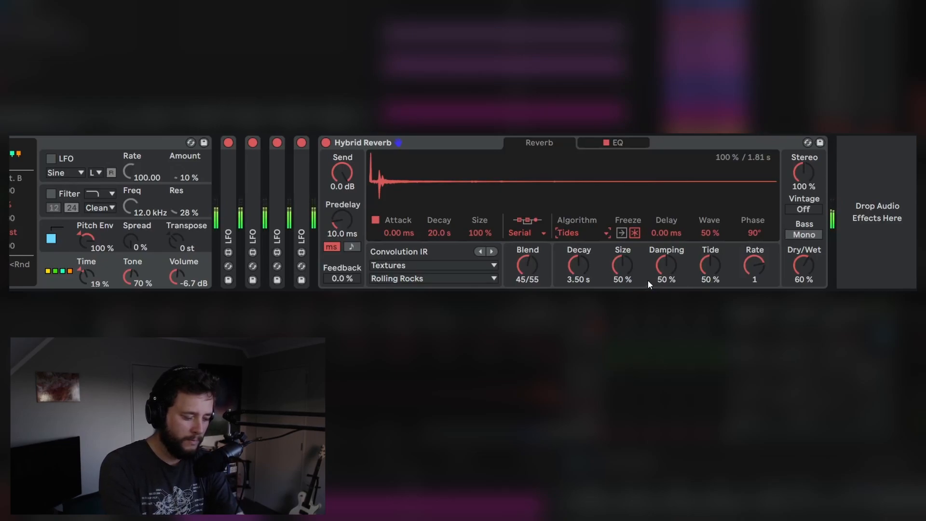
# - Set Operator's global Time to 38 %
pyautogui.moveTo(87, 277); pyautogui.dragTo(88, 280)
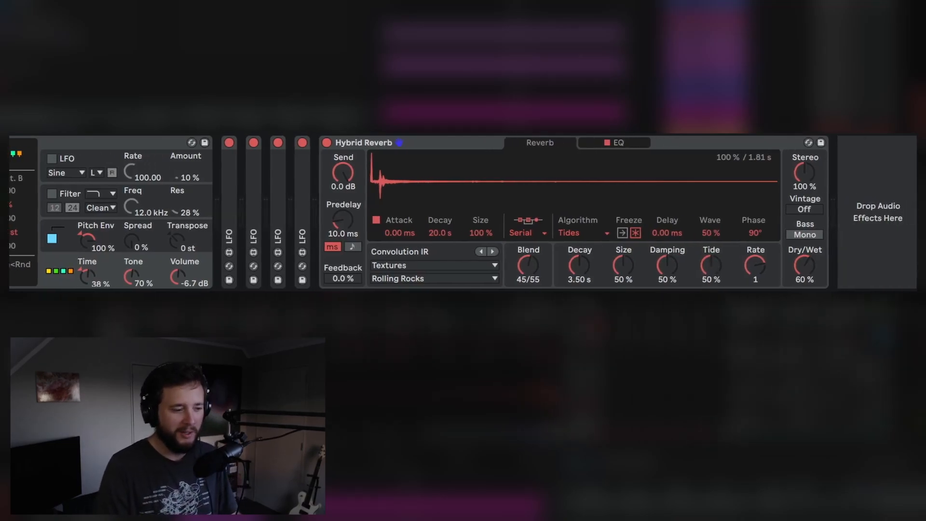
pyautogui.hscroll(-8, 463, 212)
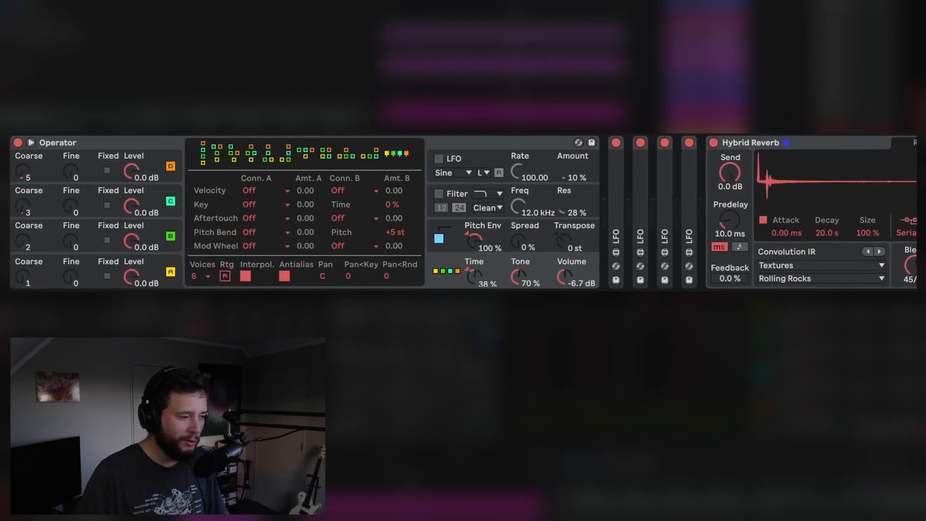